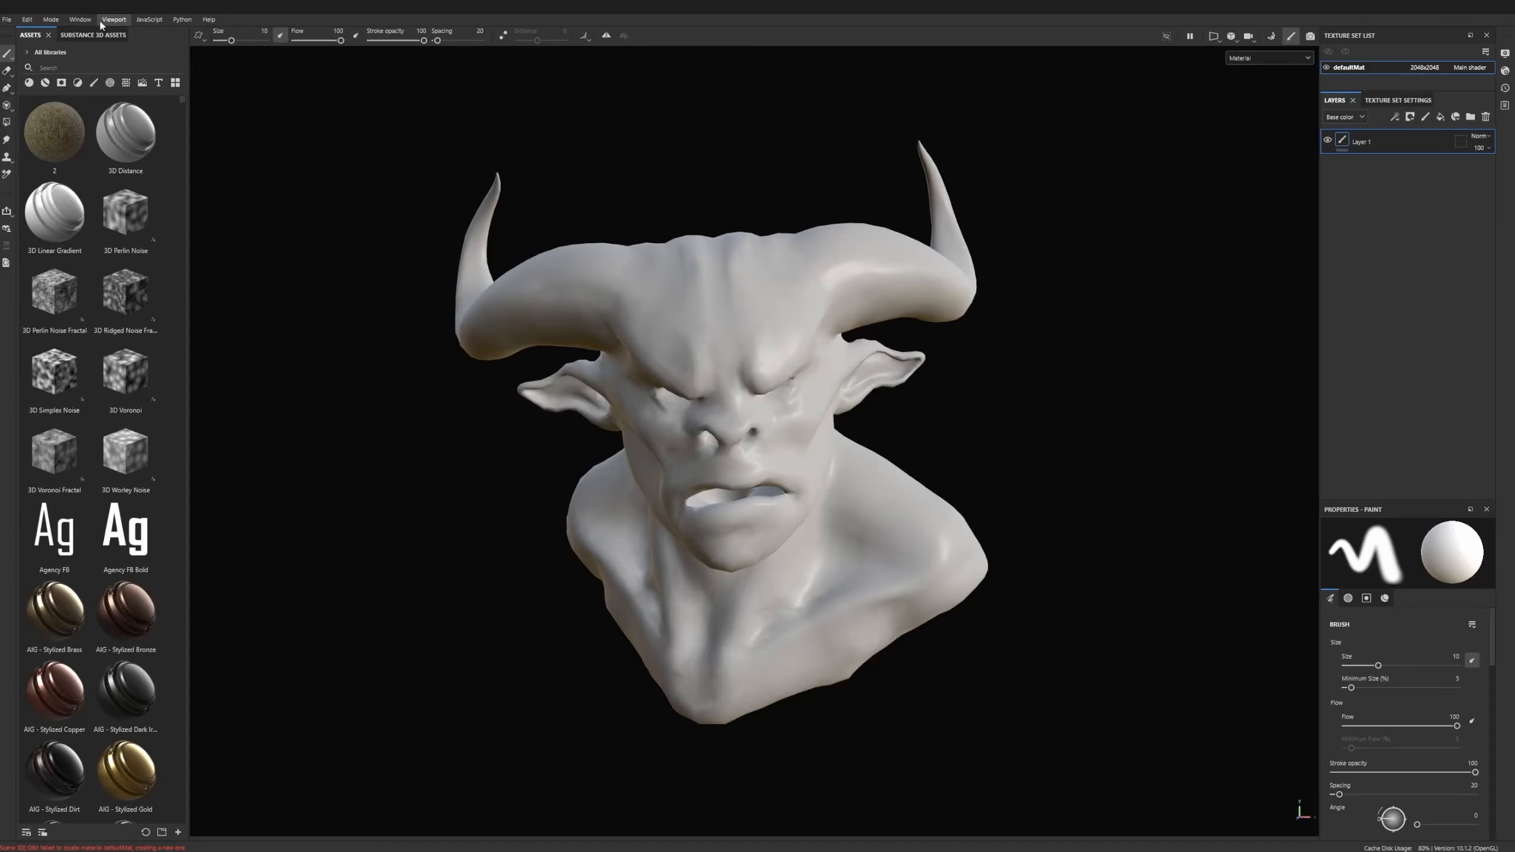
# - Enter mesh map baking mode and load nesttut_creature_high.obj as the high definition mesh
pyautogui.click(73, 22)
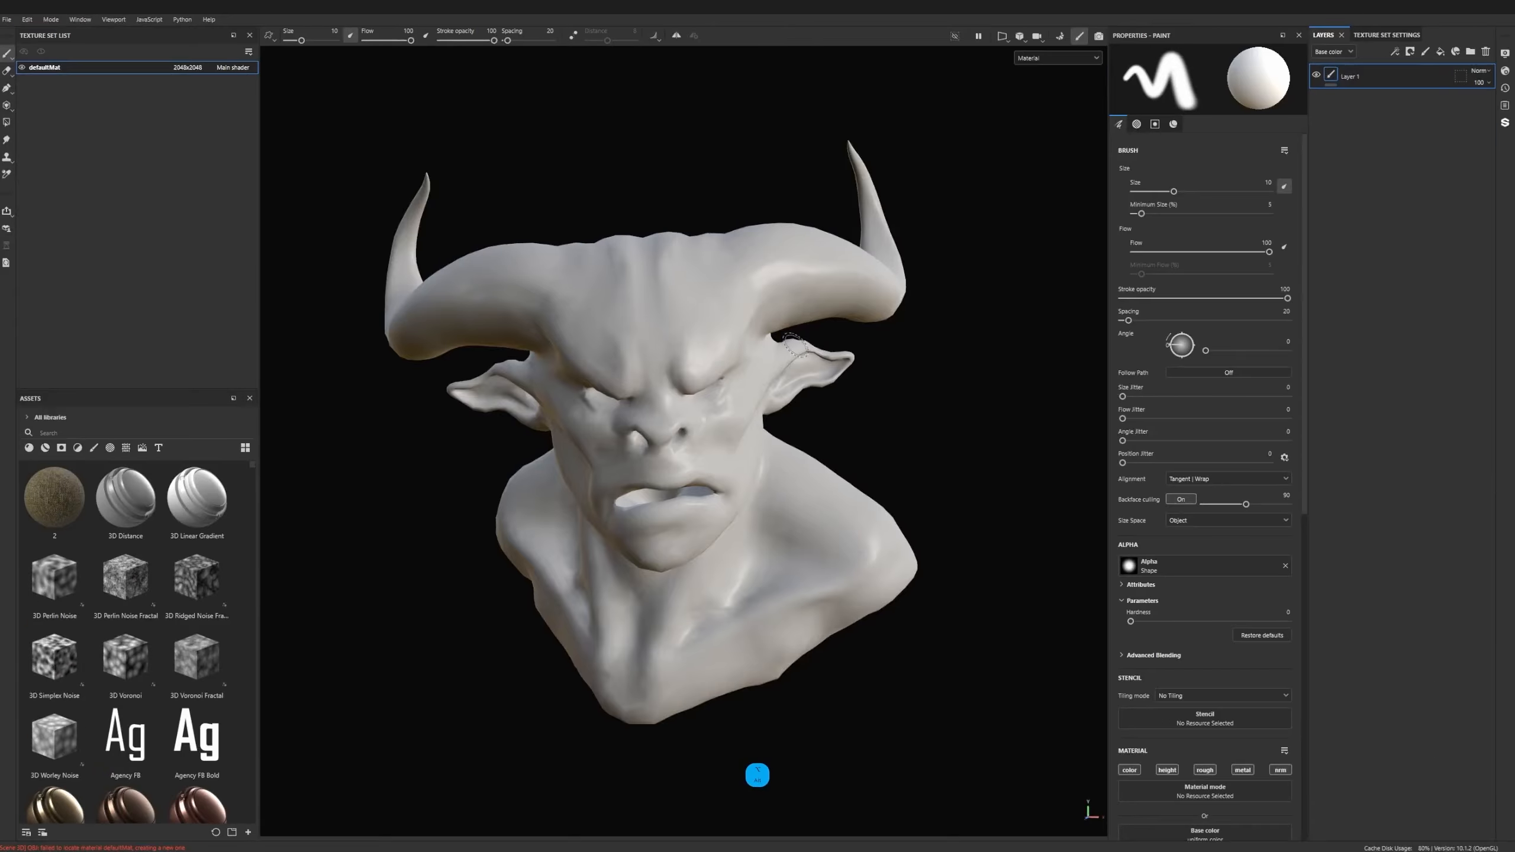
pyautogui.keyDown('alt'); pyautogui.moveTo(795, 345); pyautogui.dragTo(757, 305); pyautogui.keyUp('alt')
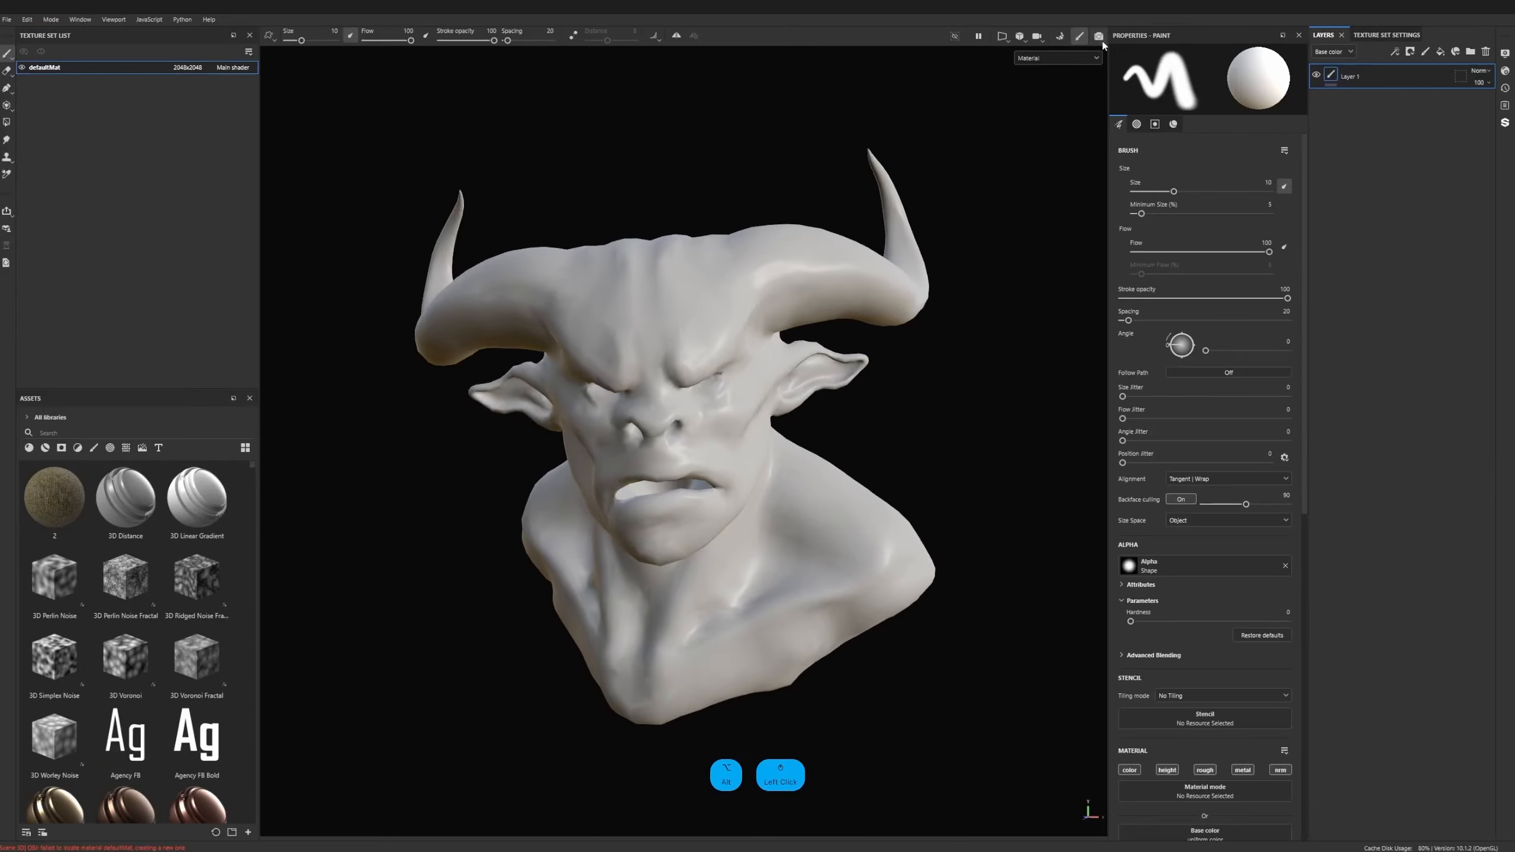
pyautogui.click(1059, 37)
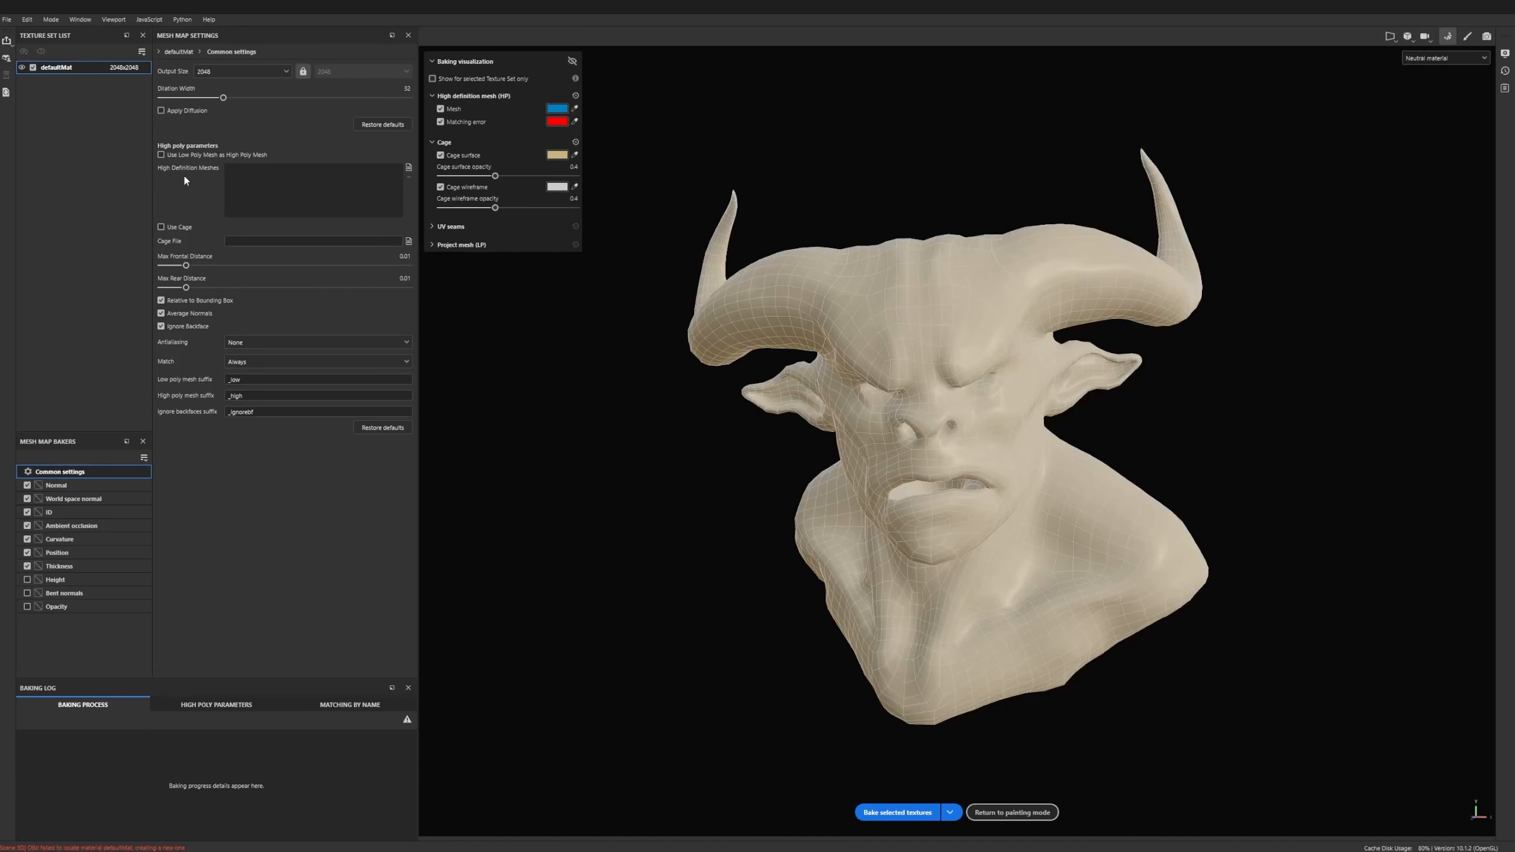
pyautogui.click(407, 168)
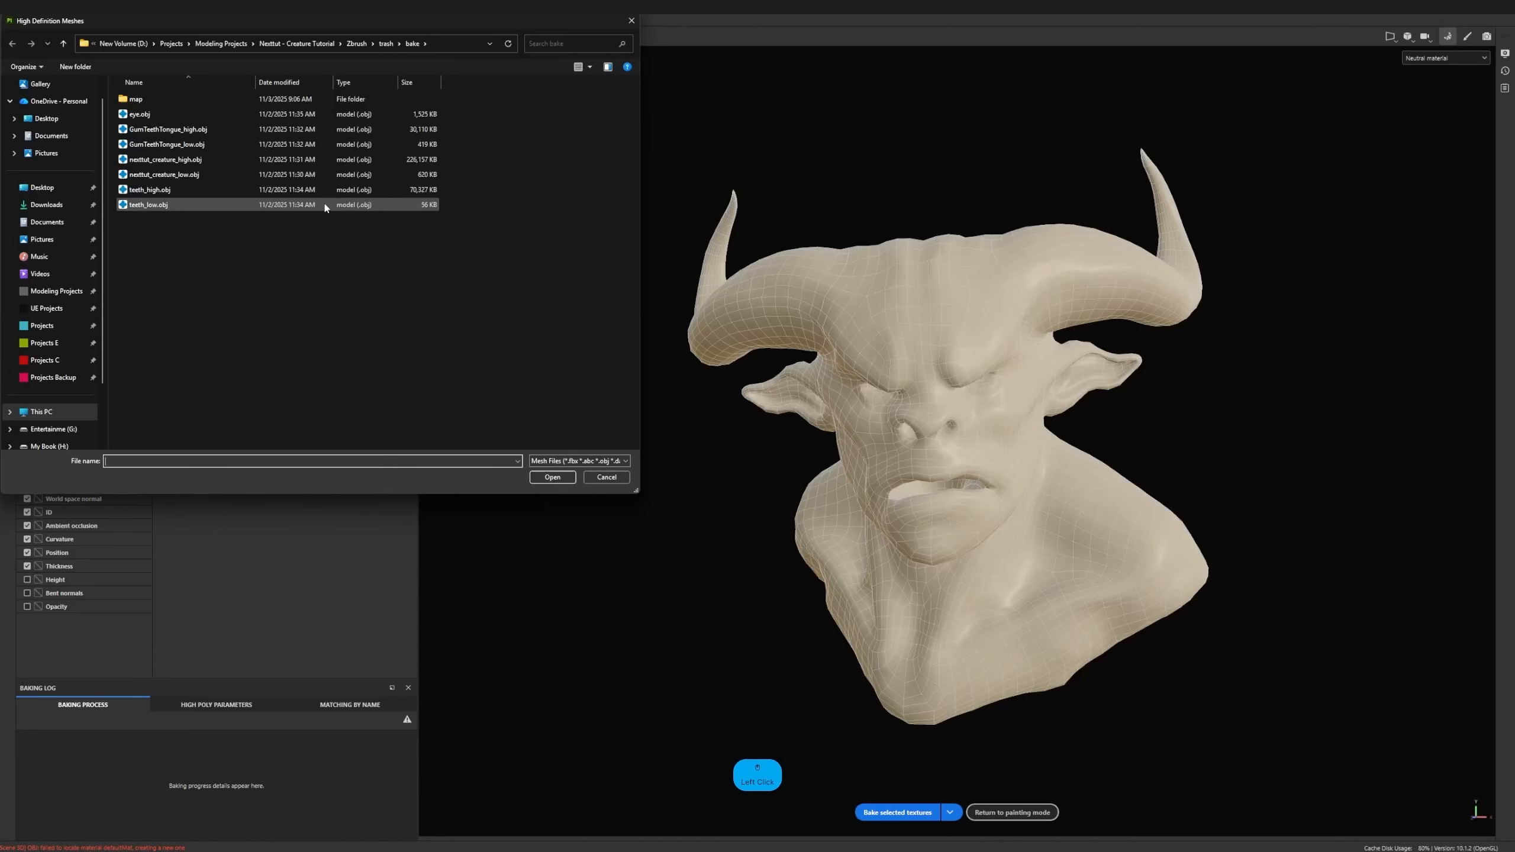
pyautogui.click(190, 161)
pyautogui.doubleClick(190, 161)
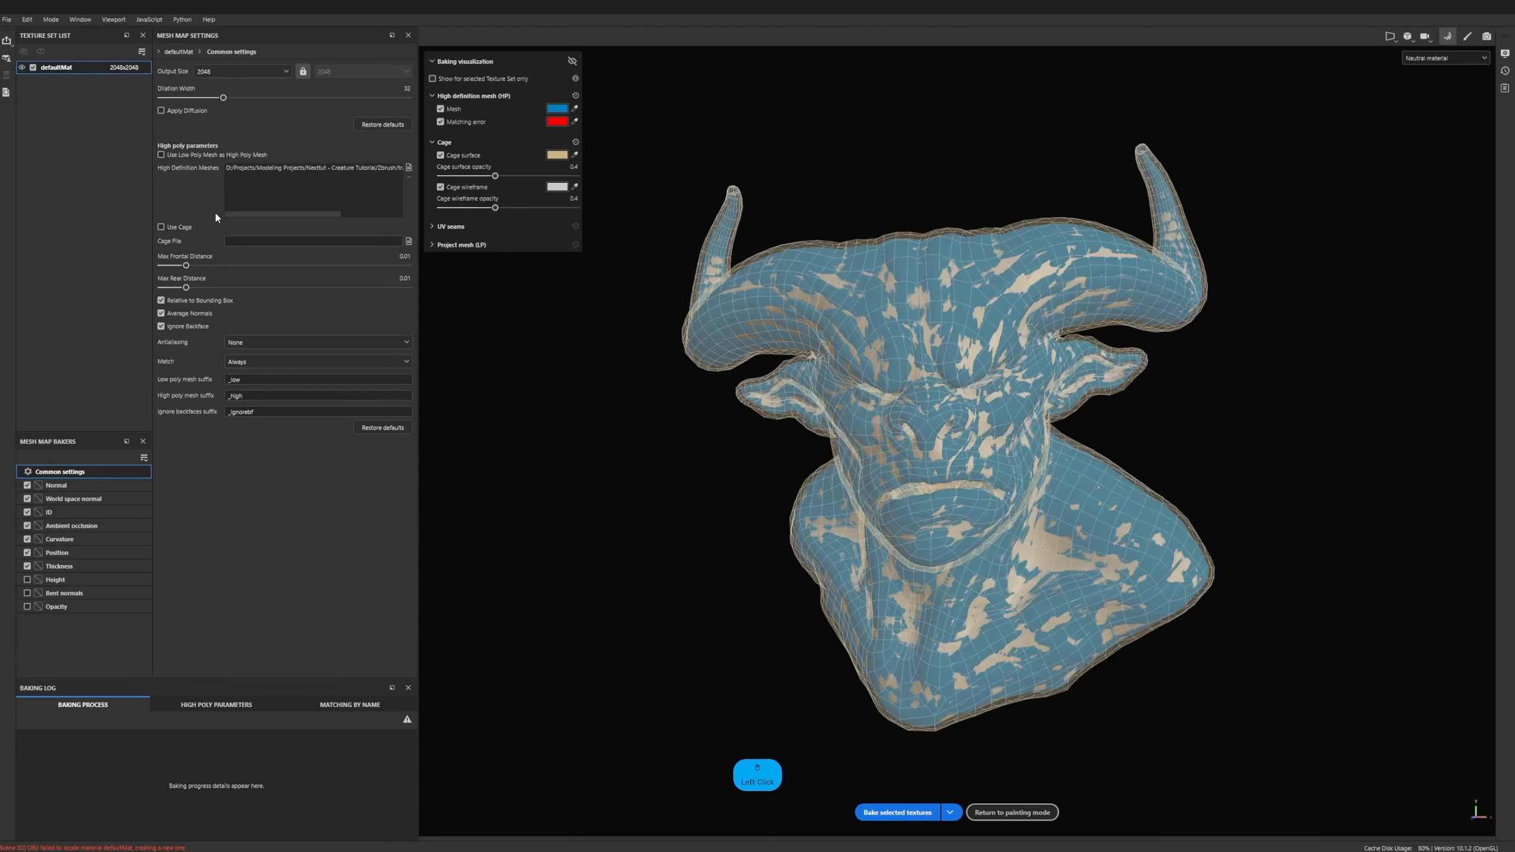
# - Set the output size of the baked mesh maps to 4096
pyautogui.click(219, 75)
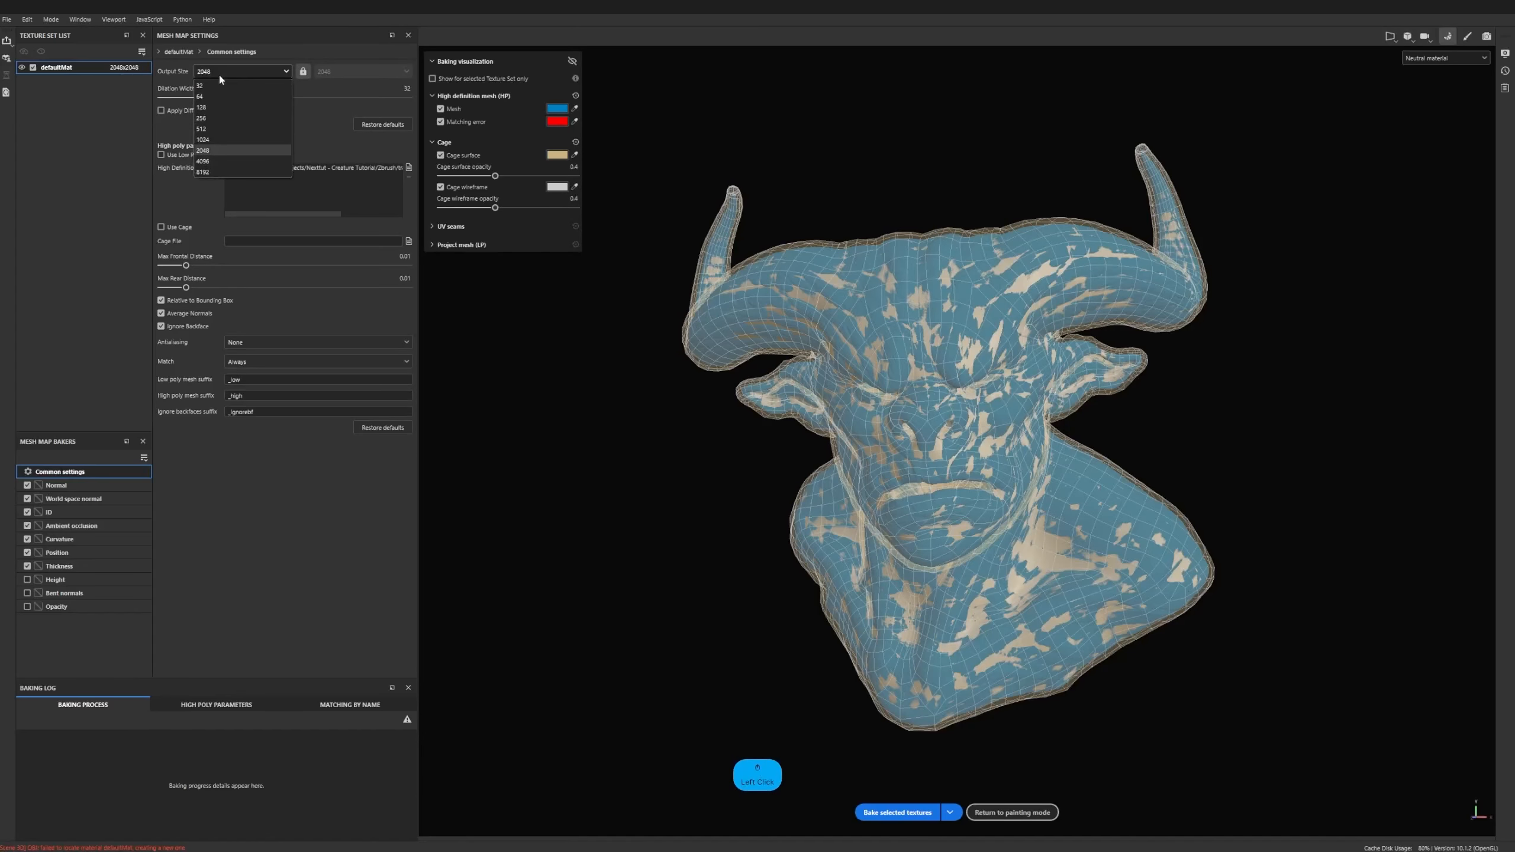
pyautogui.click(217, 162)
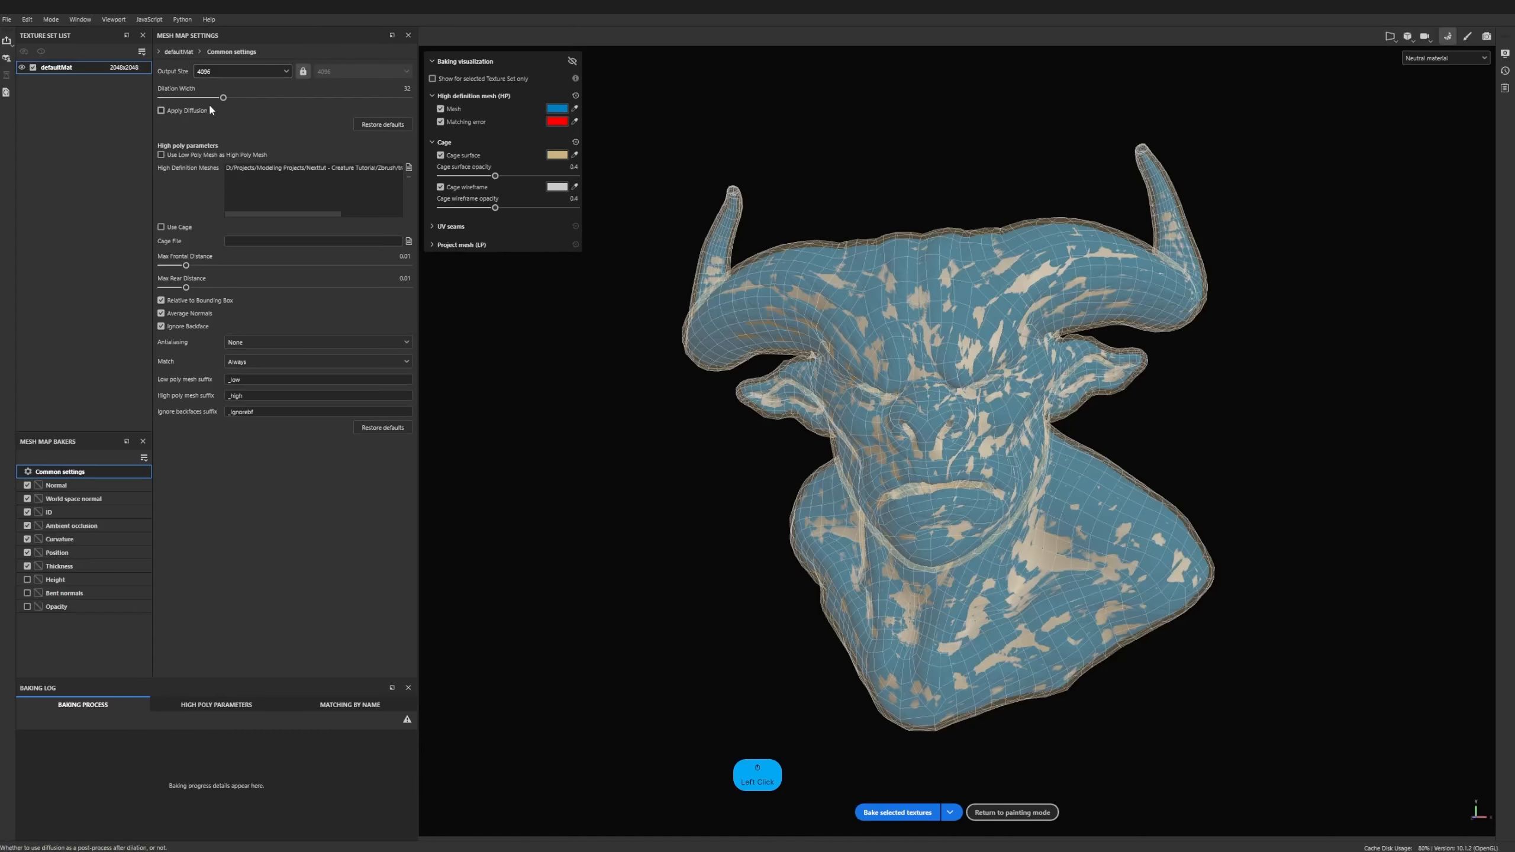
pyautogui.click(210, 72)
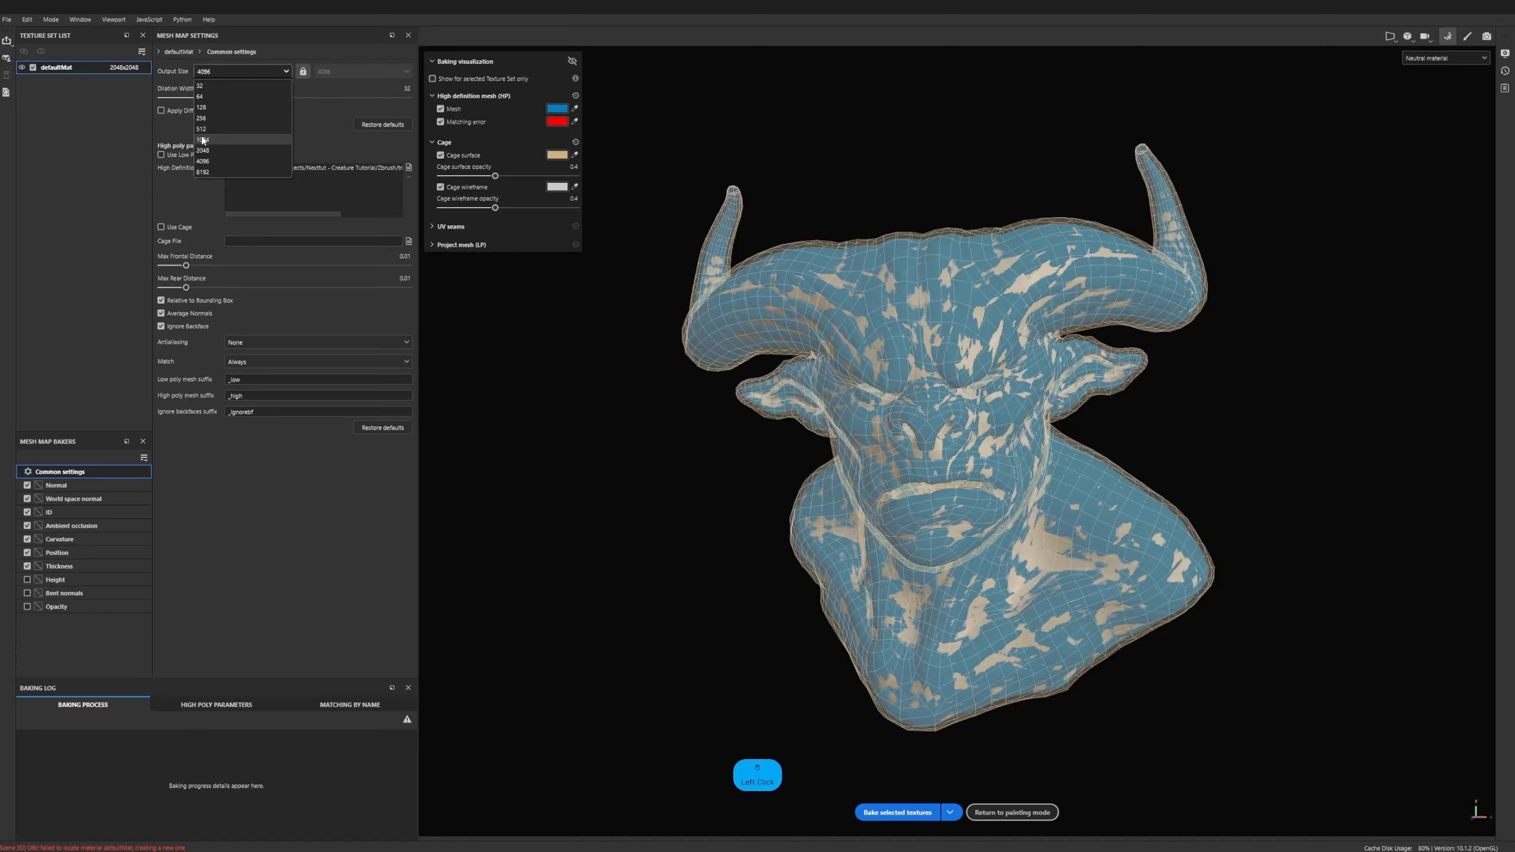
pyautogui.click(165, 128)
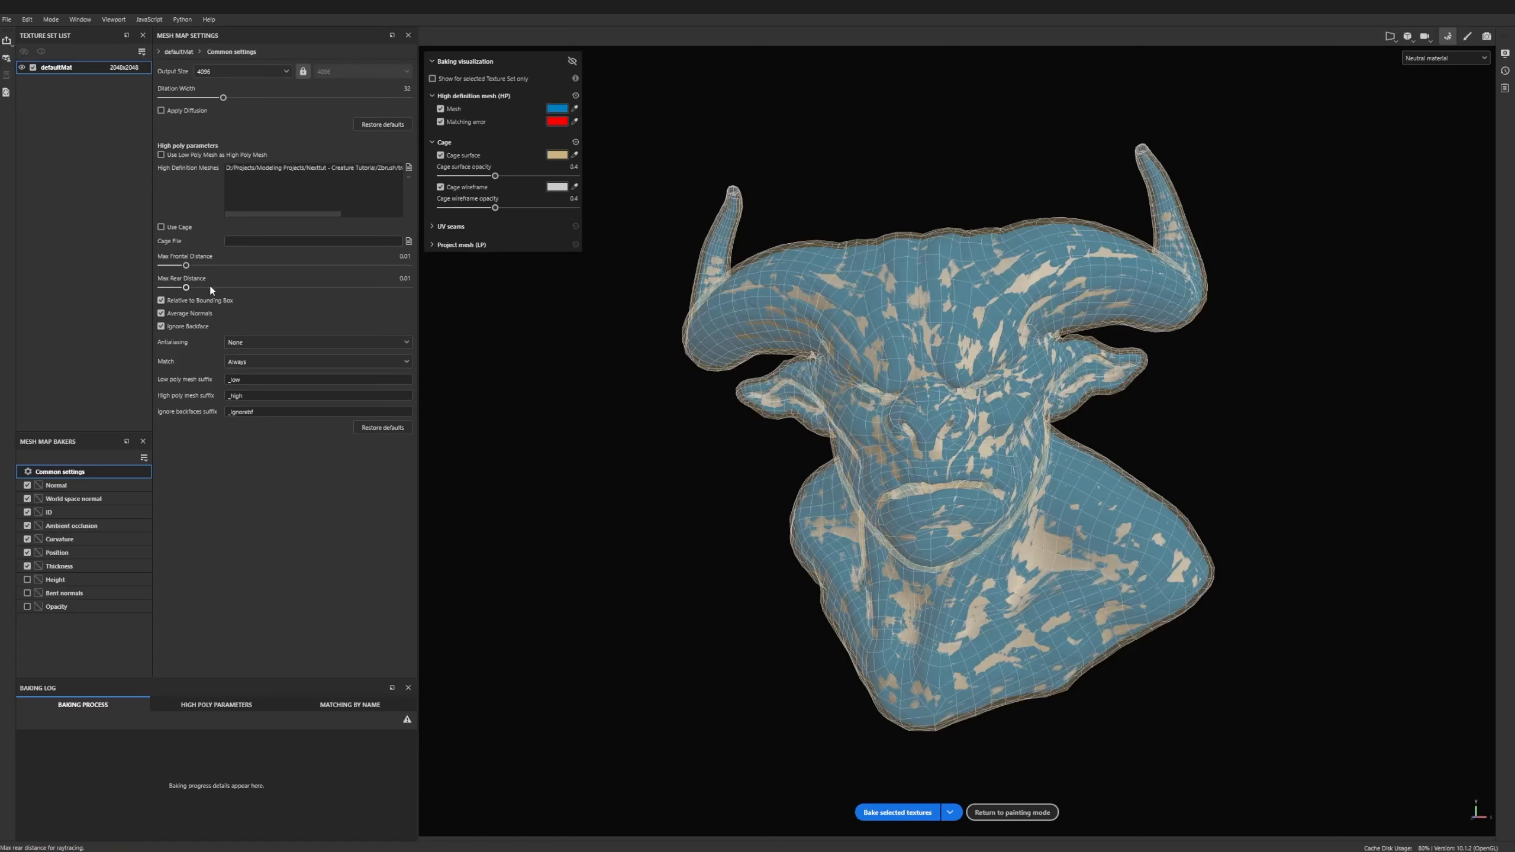
pyautogui.keyDown('alt'); pyautogui.moveTo(1084, 385); pyautogui.dragTo(984, 358); pyautogui.keyUp('alt')
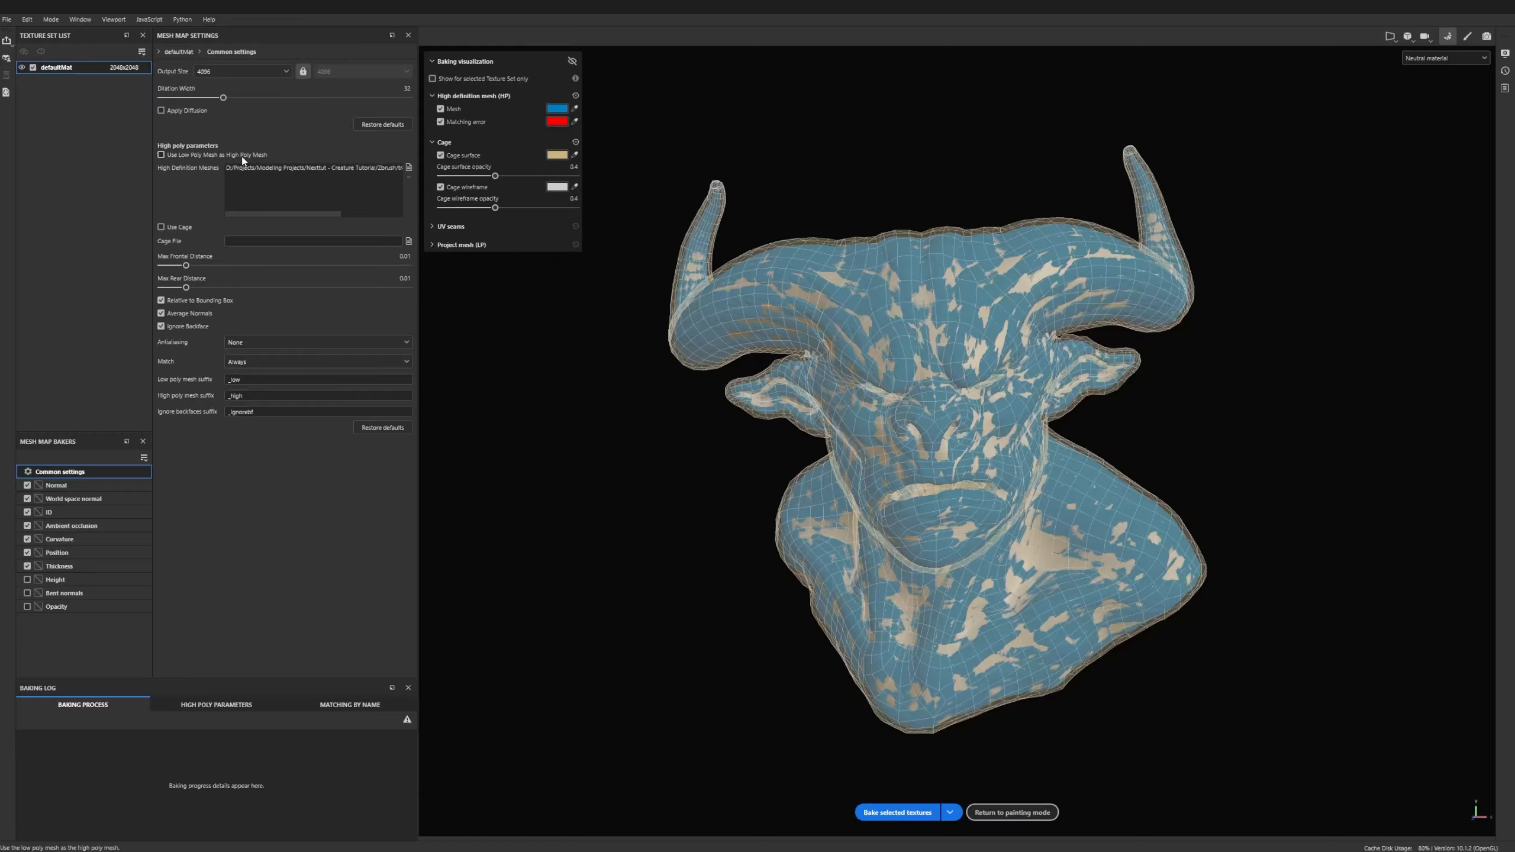
# - Exclude the ID map from the bake and review the settings of the other map bakers
pyautogui.click(26, 512)
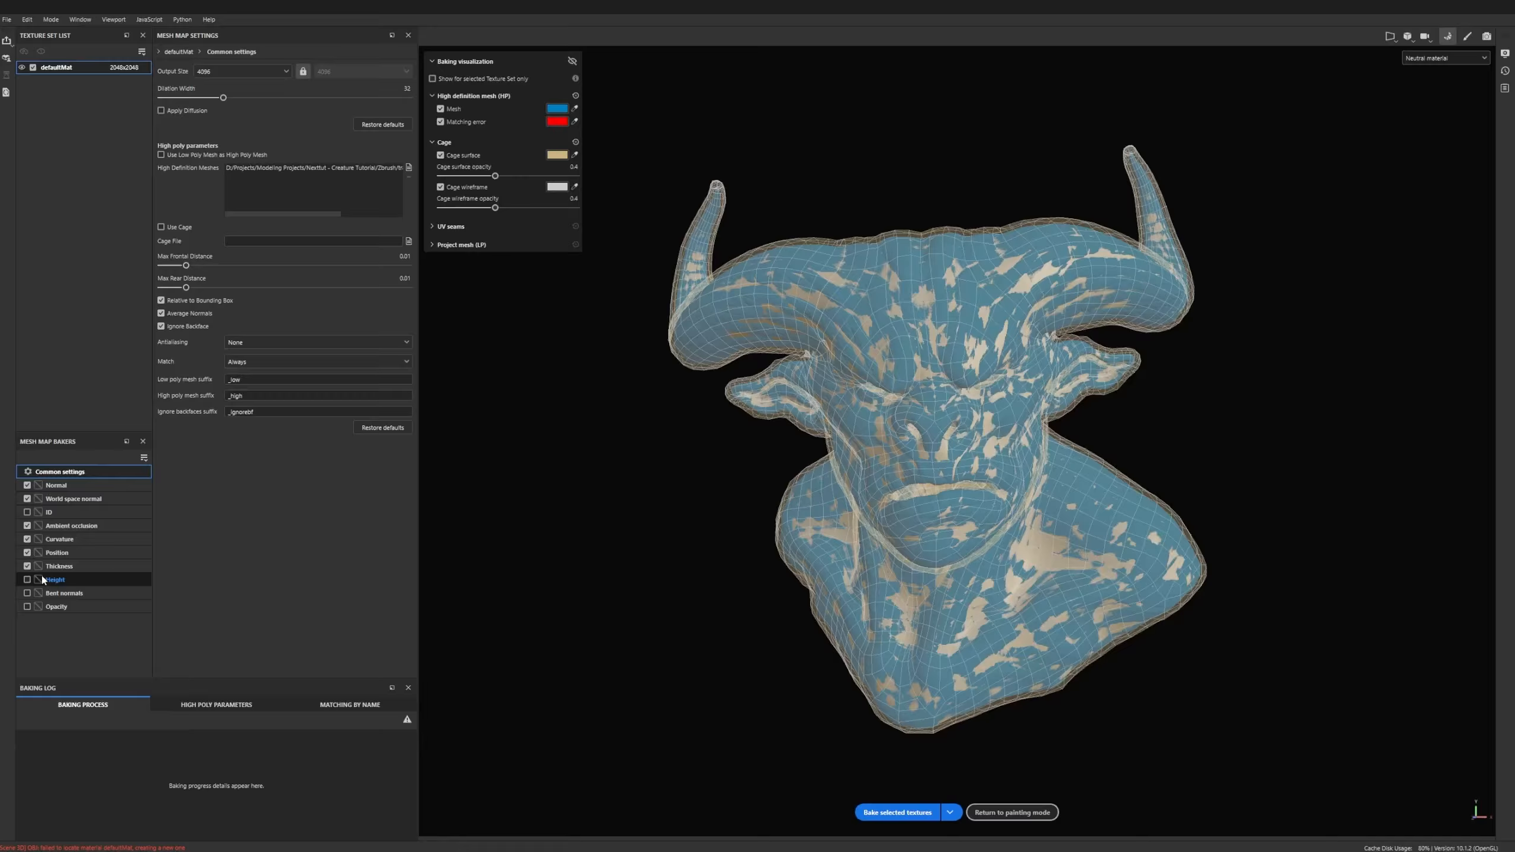
pyautogui.click(67, 488)
pyautogui.click(68, 500)
pyautogui.click(75, 513)
pyautogui.click(71, 522)
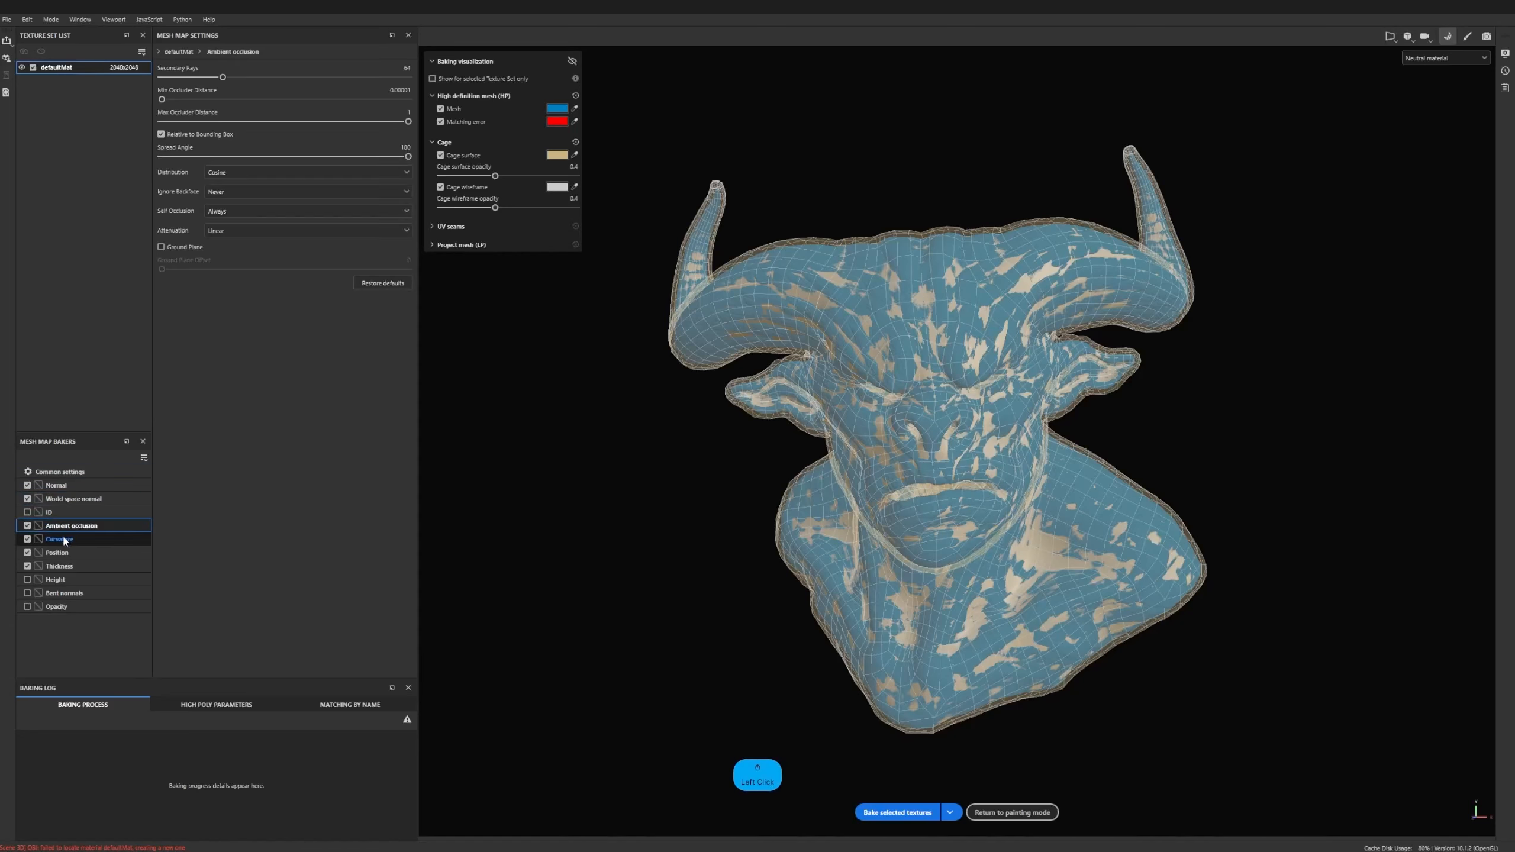
pyautogui.click(67, 540)
pyautogui.click(72, 553)
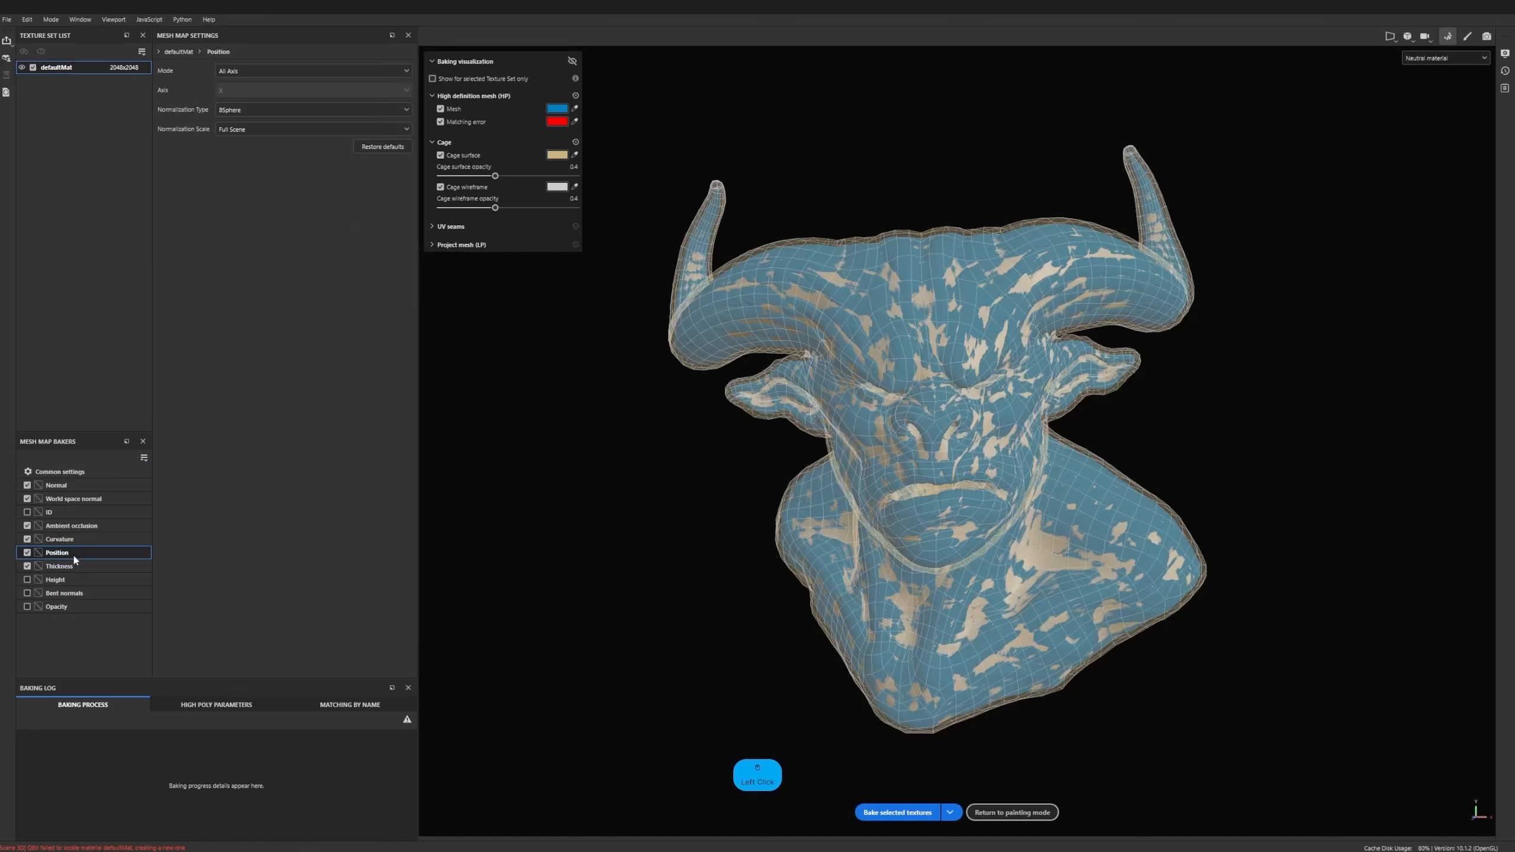
pyautogui.click(73, 566)
# - Bake the selected mesh maps with Supersampling 16x antialiasing, and return to painting mode
pyautogui.click(71, 473)
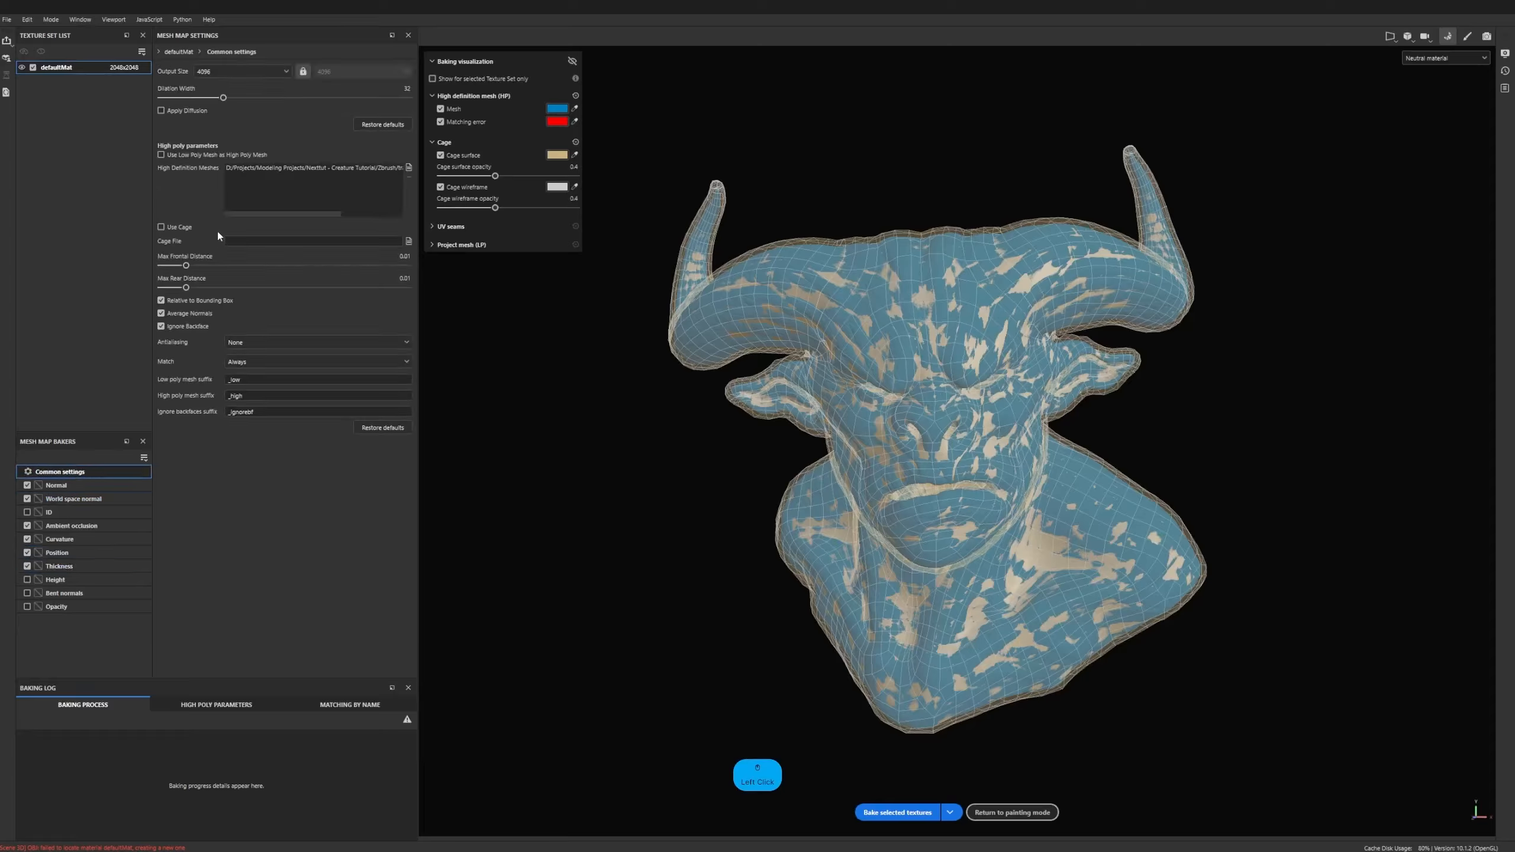
pyautogui.click(228, 344)
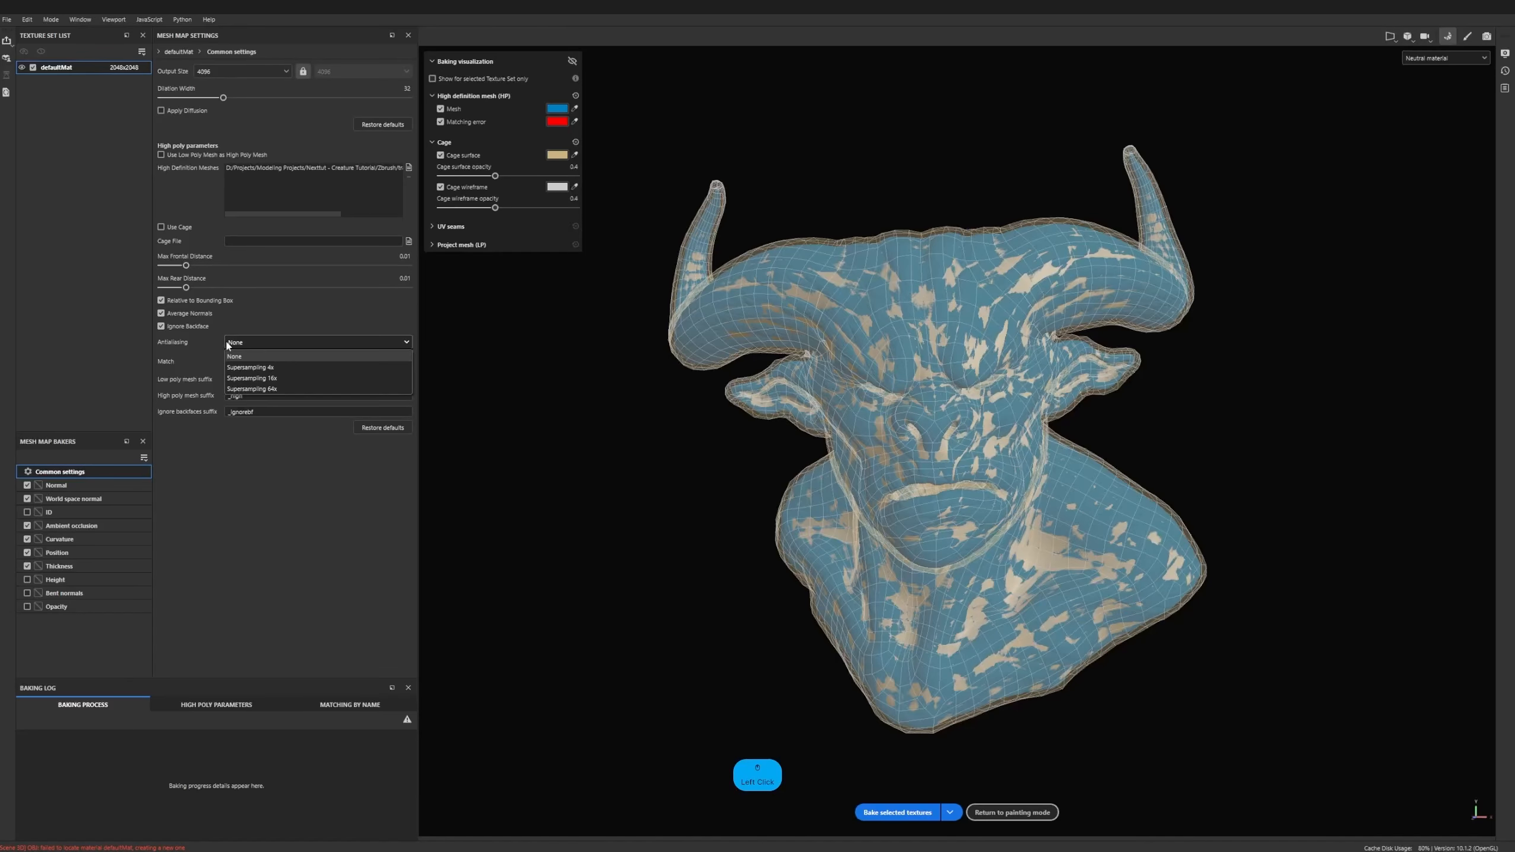
pyautogui.click(239, 378)
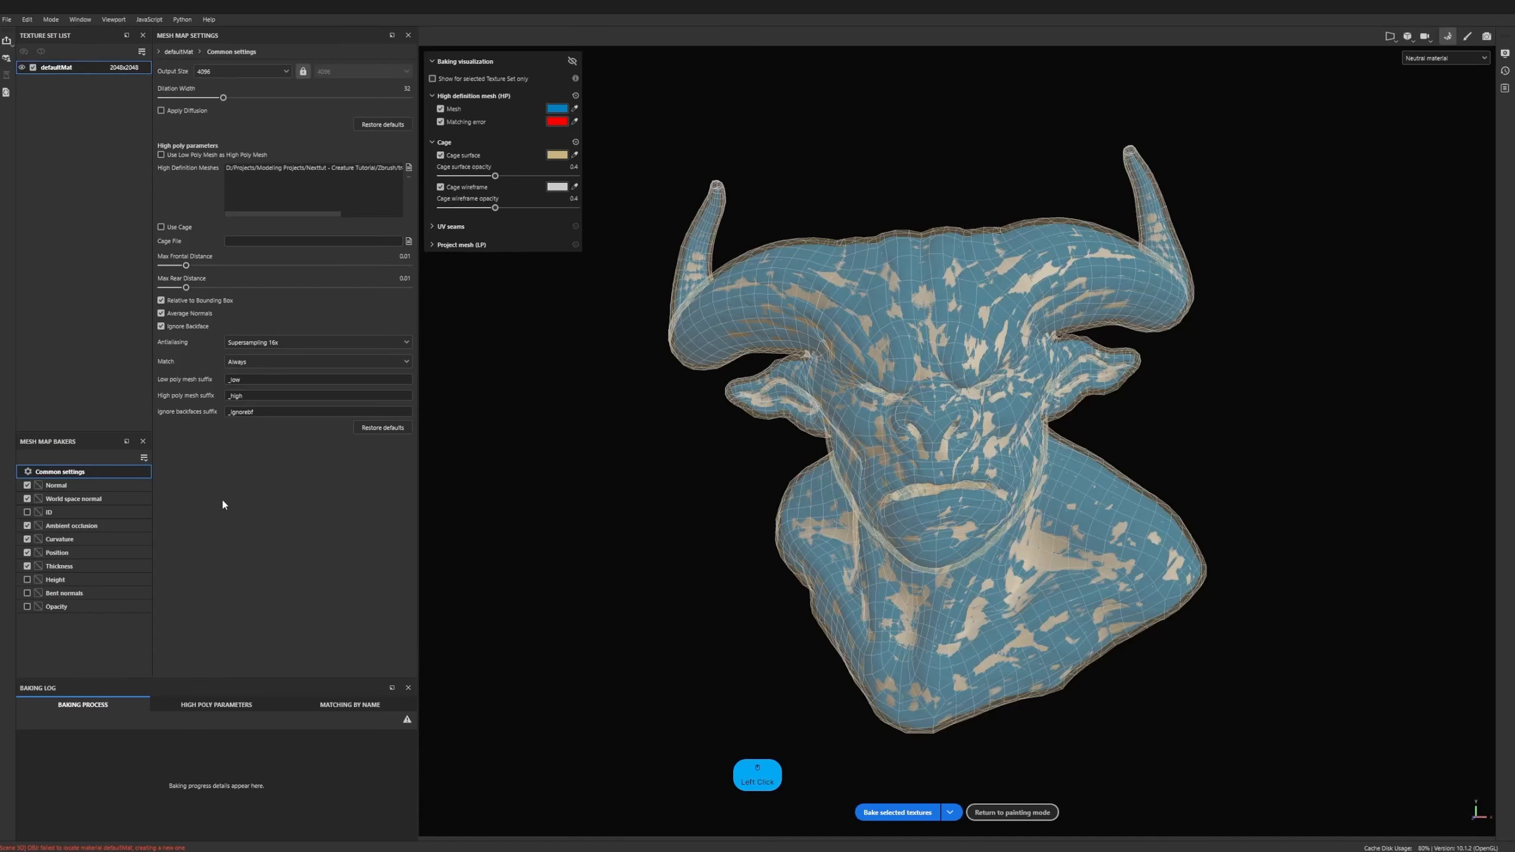
pyautogui.click(894, 810)
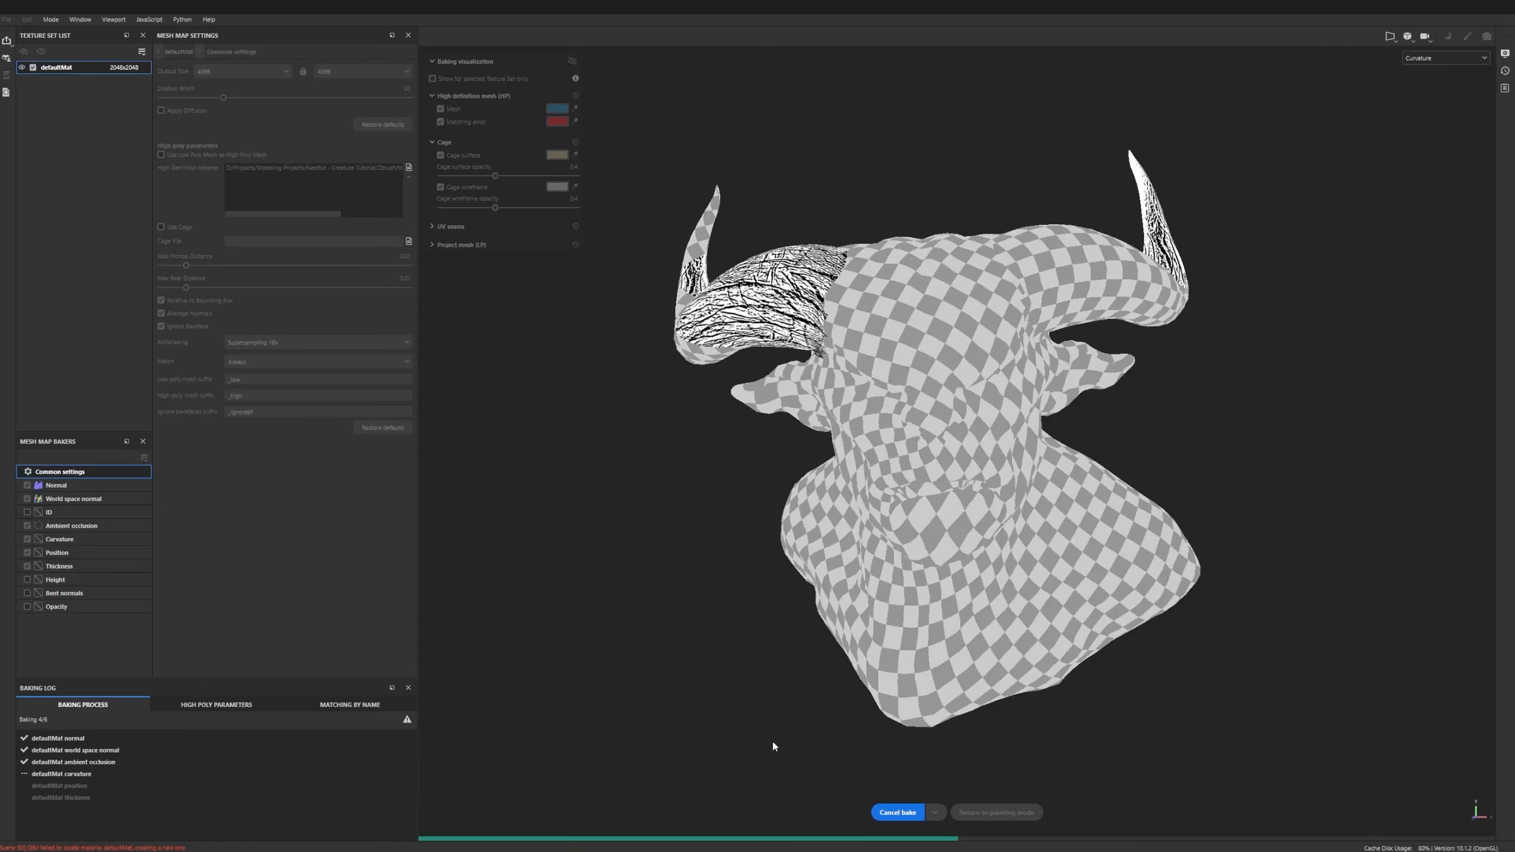
pyautogui.scroll(1, 772, 741)
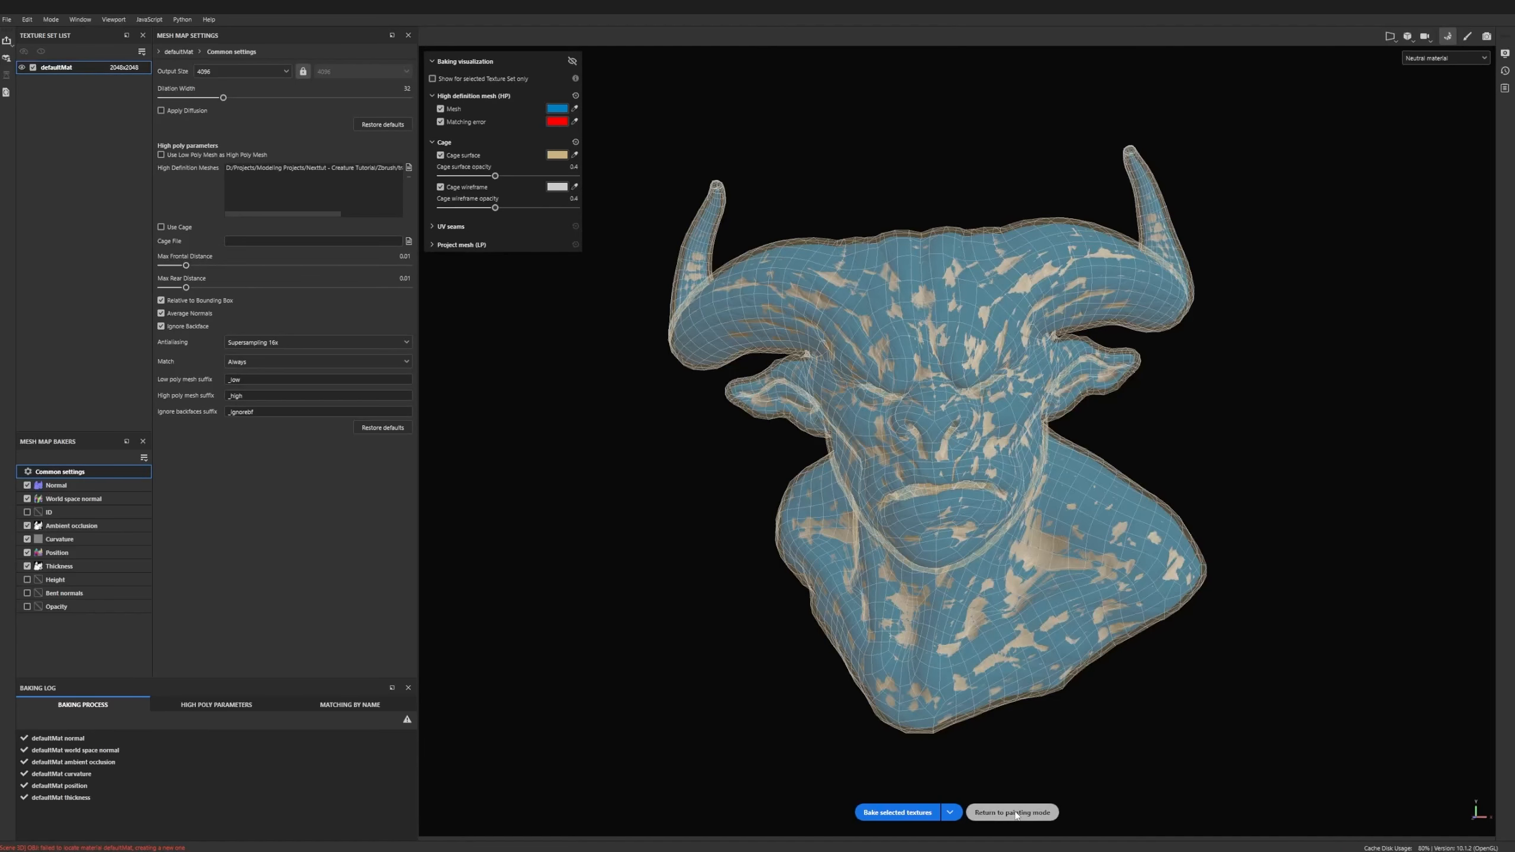
pyautogui.click(1013, 813)
# - Examine the baked surface detail on the creature's head, horns and shoulders from several angles and distances
pyautogui.moveTo(930, 571)
pyautogui.keyDown('alt'); pyautogui.mouseDown()
pyautogui.moveTo(771, 448)
pyautogui.moveTo(797, 442)
pyautogui.mouseUp(); pyautogui.keyUp('alt')
pyautogui.keyDown('shift'); pyautogui.moveTo(797, 441); pyautogui.dragTo(778, 445, button='right'); pyautogui.keyUp('shift')
pyautogui.press('4')
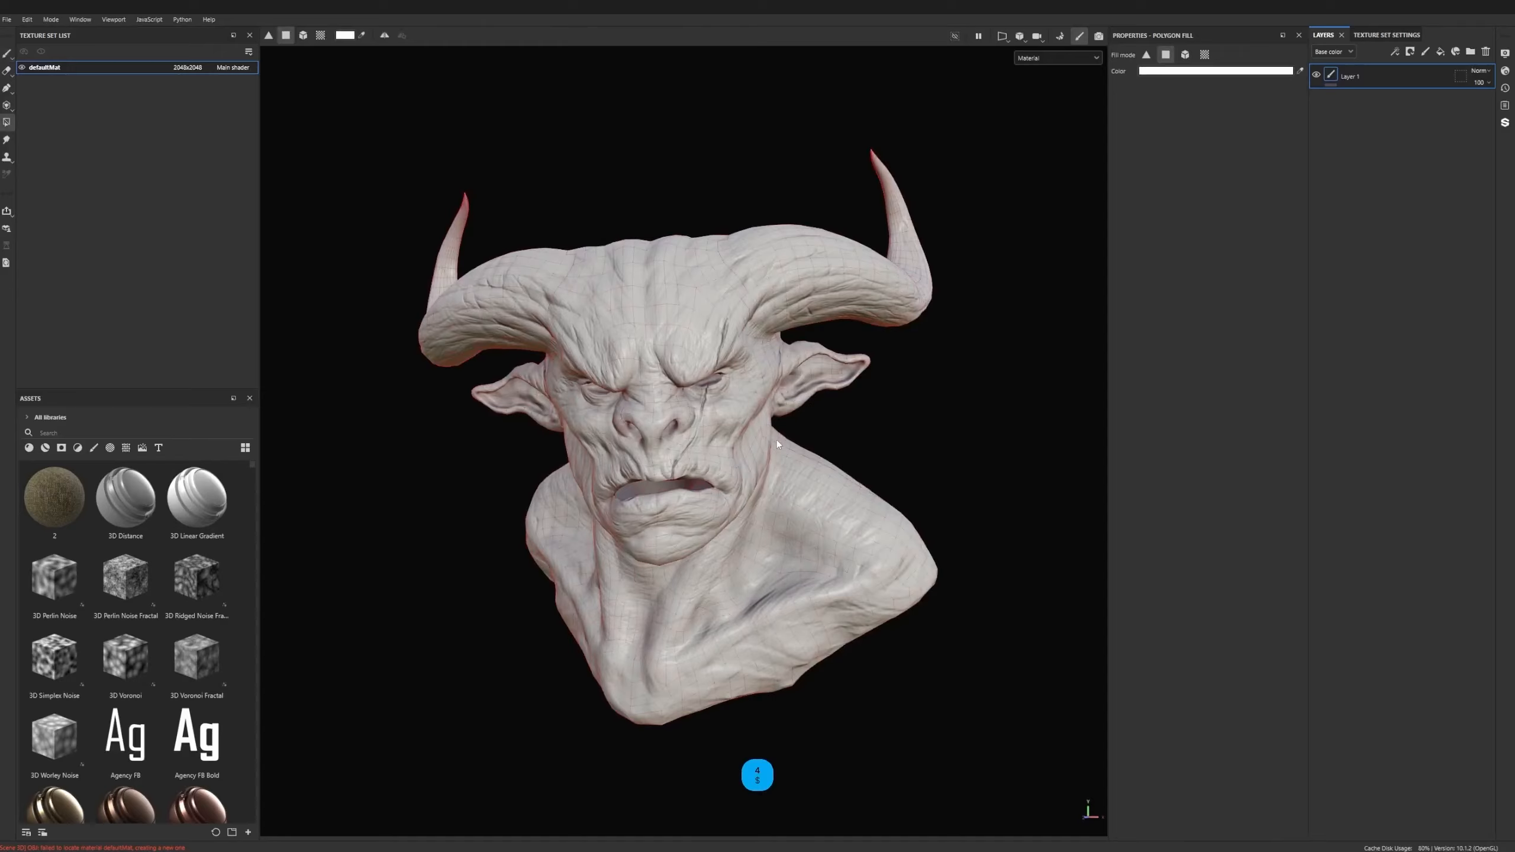
pyautogui.moveTo(776, 442)
pyautogui.keyDown('alt'); pyautogui.mouseDown()
pyautogui.moveTo(576, 443)
pyautogui.moveTo(771, 444)
pyautogui.mouseUp(); pyautogui.keyUp('alt')
pyautogui.keyDown('alt'); pyautogui.moveTo(771, 444); pyautogui.dragTo(1136, 553, button='right'); pyautogui.keyUp('alt')
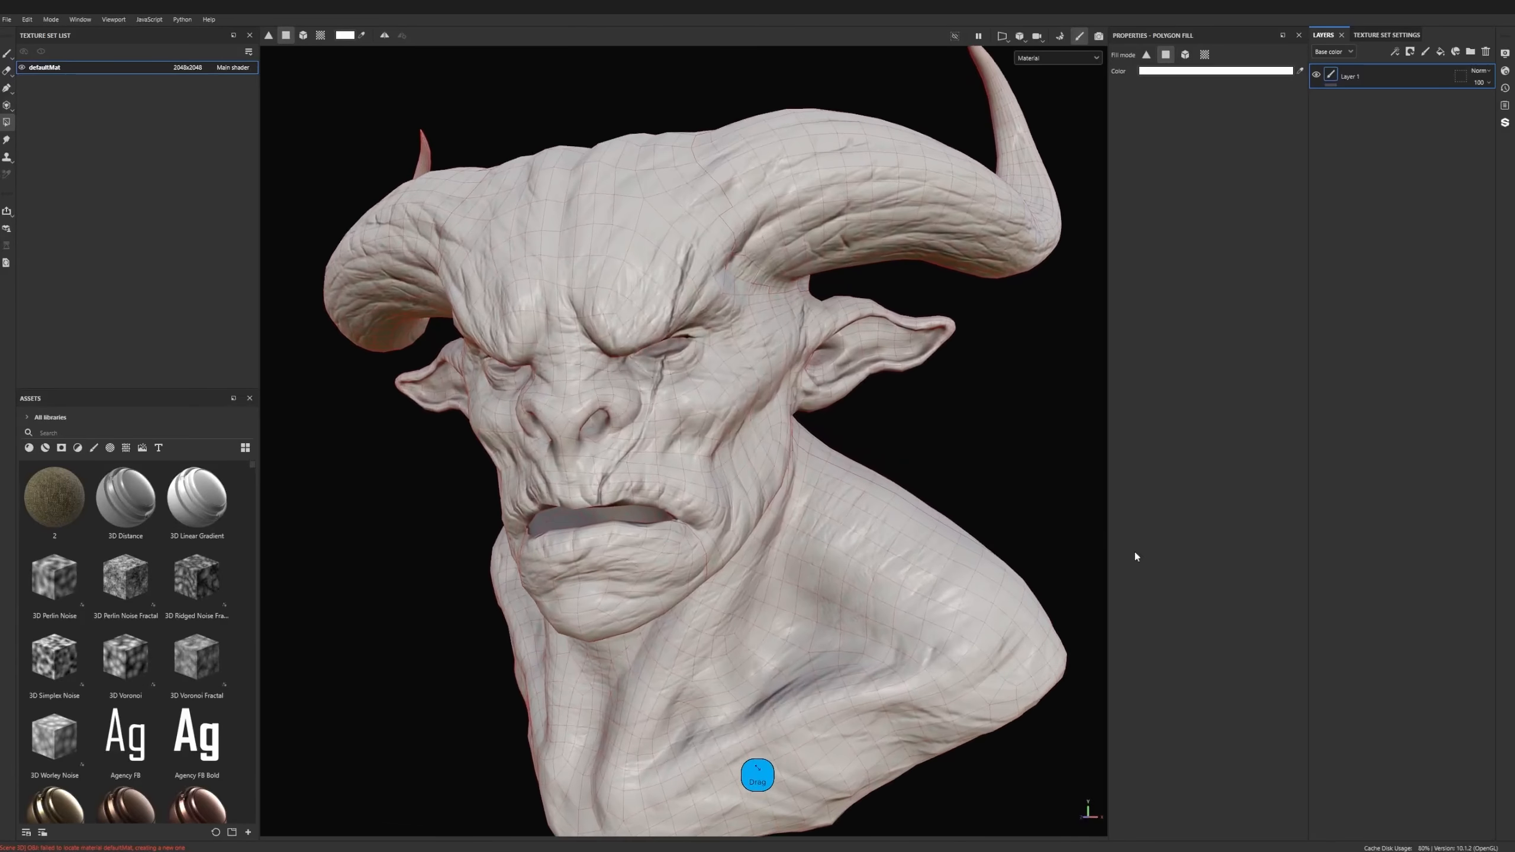
pyautogui.press('1')
pyautogui.moveTo(800, 463)
pyautogui.keyDown('alt'); pyautogui.mouseDown()
pyautogui.moveTo(589, 453)
pyautogui.moveTo(835, 477)
pyautogui.moveTo(888, 514)
pyautogui.moveTo(778, 433)
pyautogui.moveTo(876, 443)
pyautogui.moveTo(703, 416)
pyautogui.mouseUp(); pyautogui.keyUp('alt')
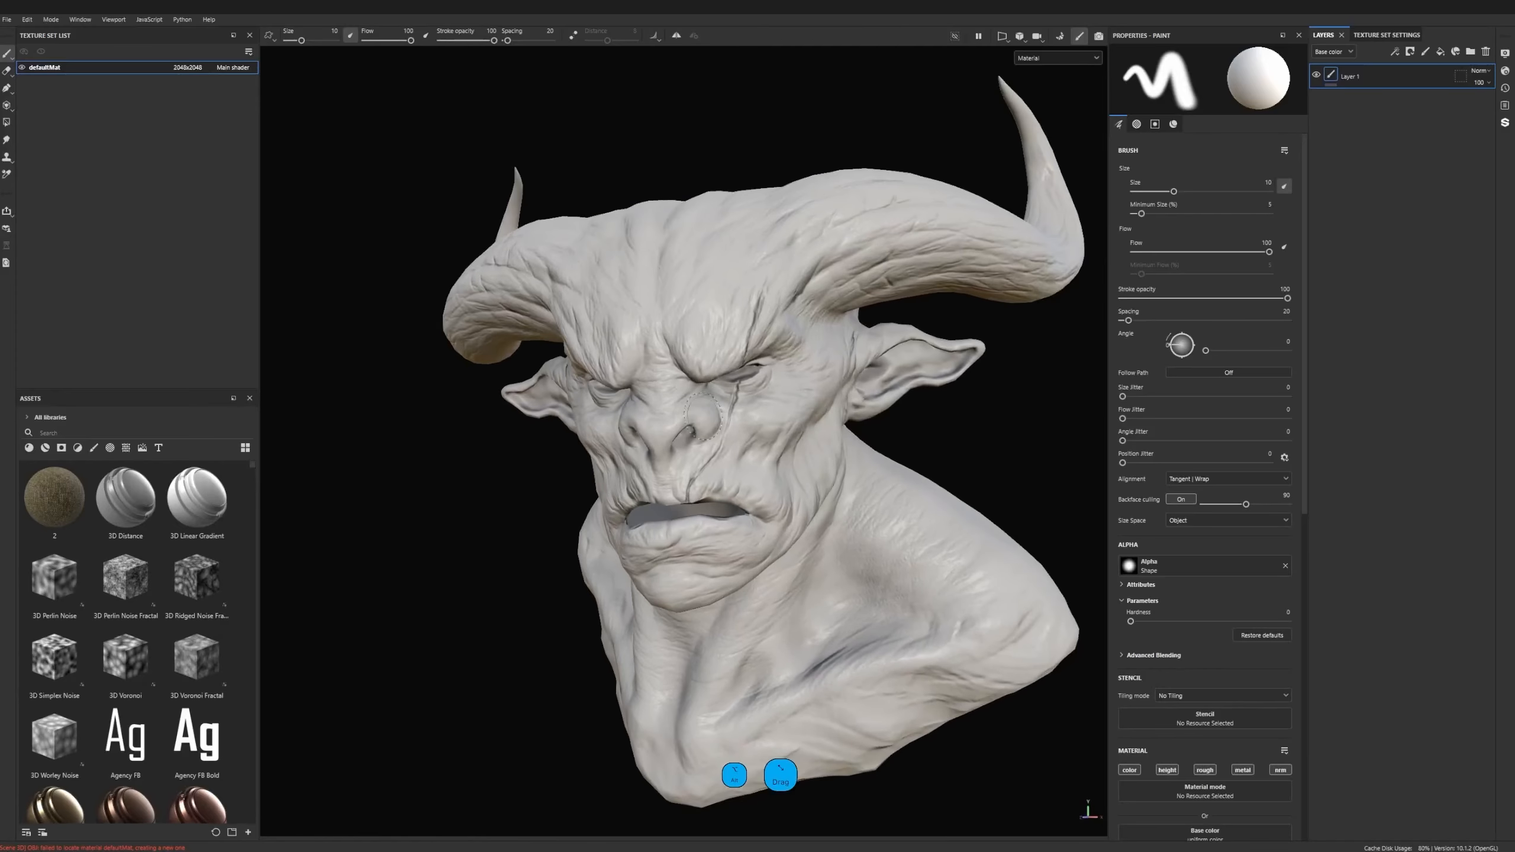
pyautogui.keyDown('alt'); pyautogui.moveTo(703, 416); pyautogui.dragTo(704, 442, button='right'); pyautogui.keyUp('alt')
pyautogui.keyDown('alt'); pyautogui.moveTo(704, 441); pyautogui.dragTo(798, 439); pyautogui.keyUp('alt')
pyautogui.keyDown('alt'); pyautogui.moveTo(799, 440); pyautogui.dragTo(773, 447, button='middle'); pyautogui.keyUp('alt')
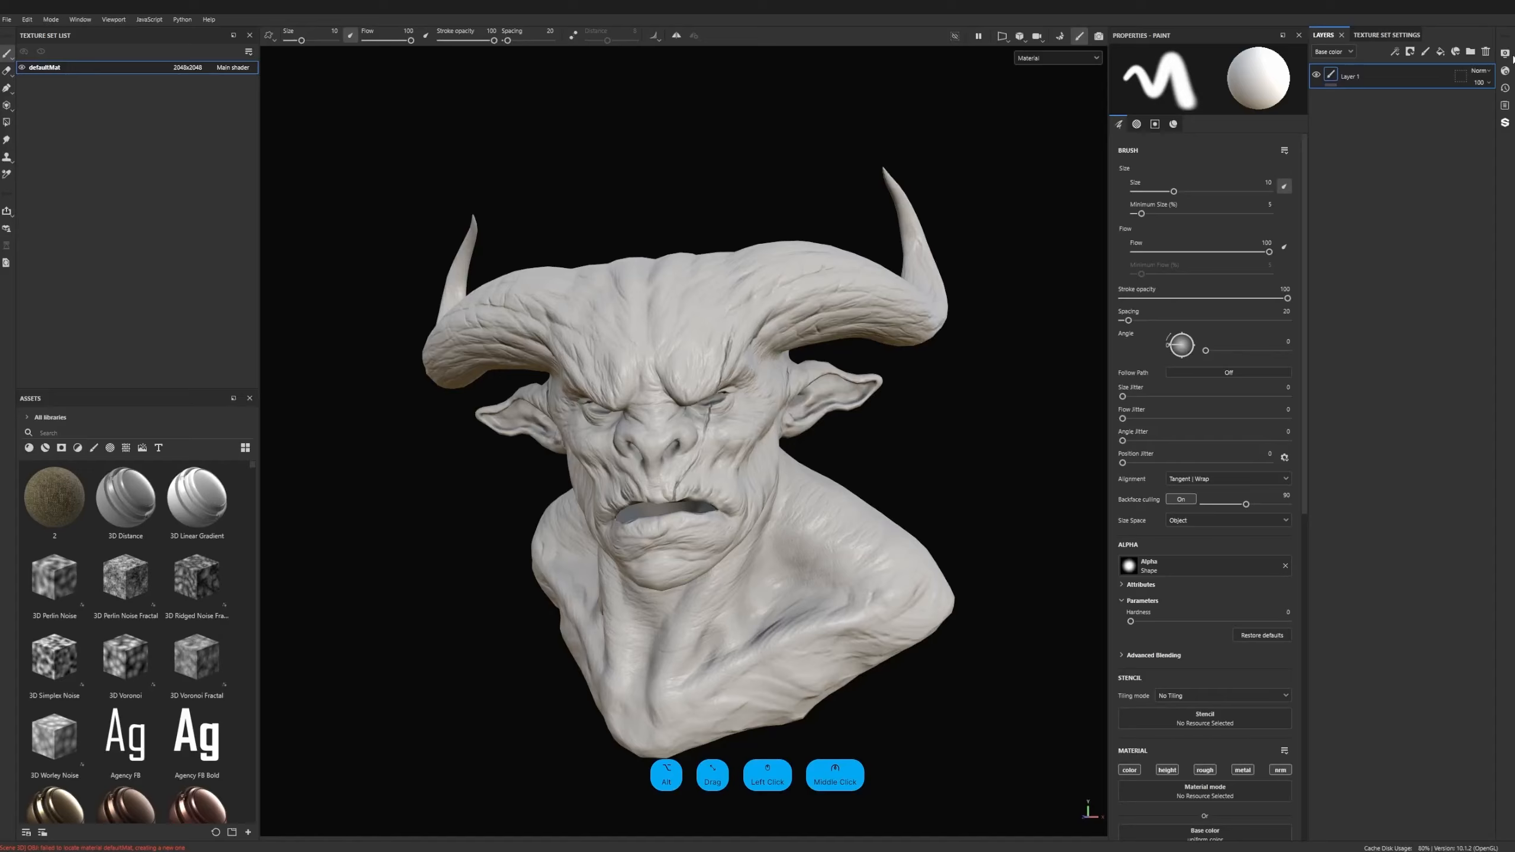
# - Change the viewport's environment map to Atelier in the display settings
pyautogui.click(1506, 54)
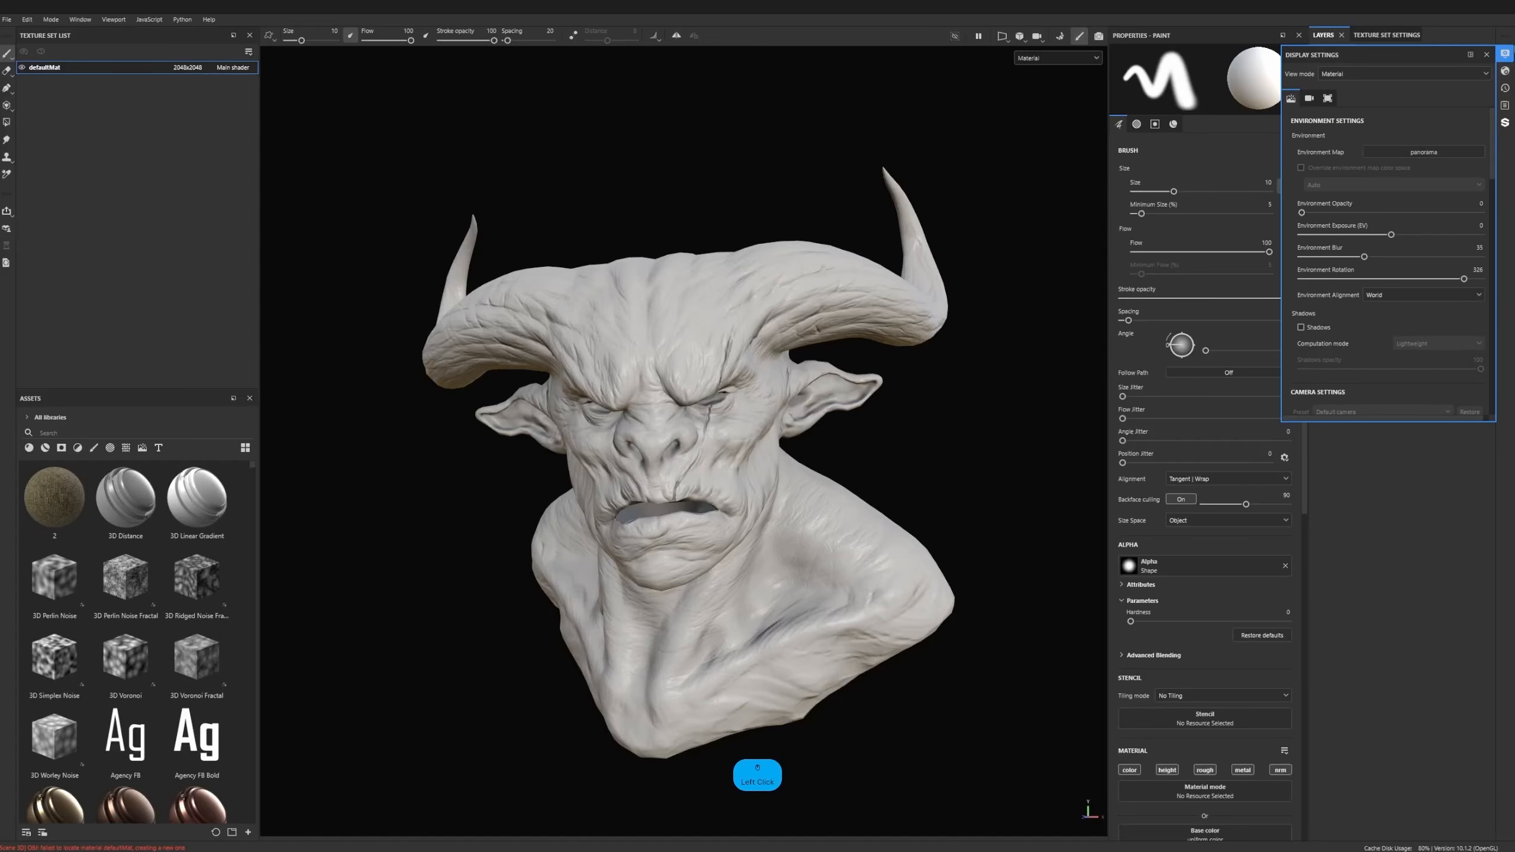
pyautogui.click(1404, 151)
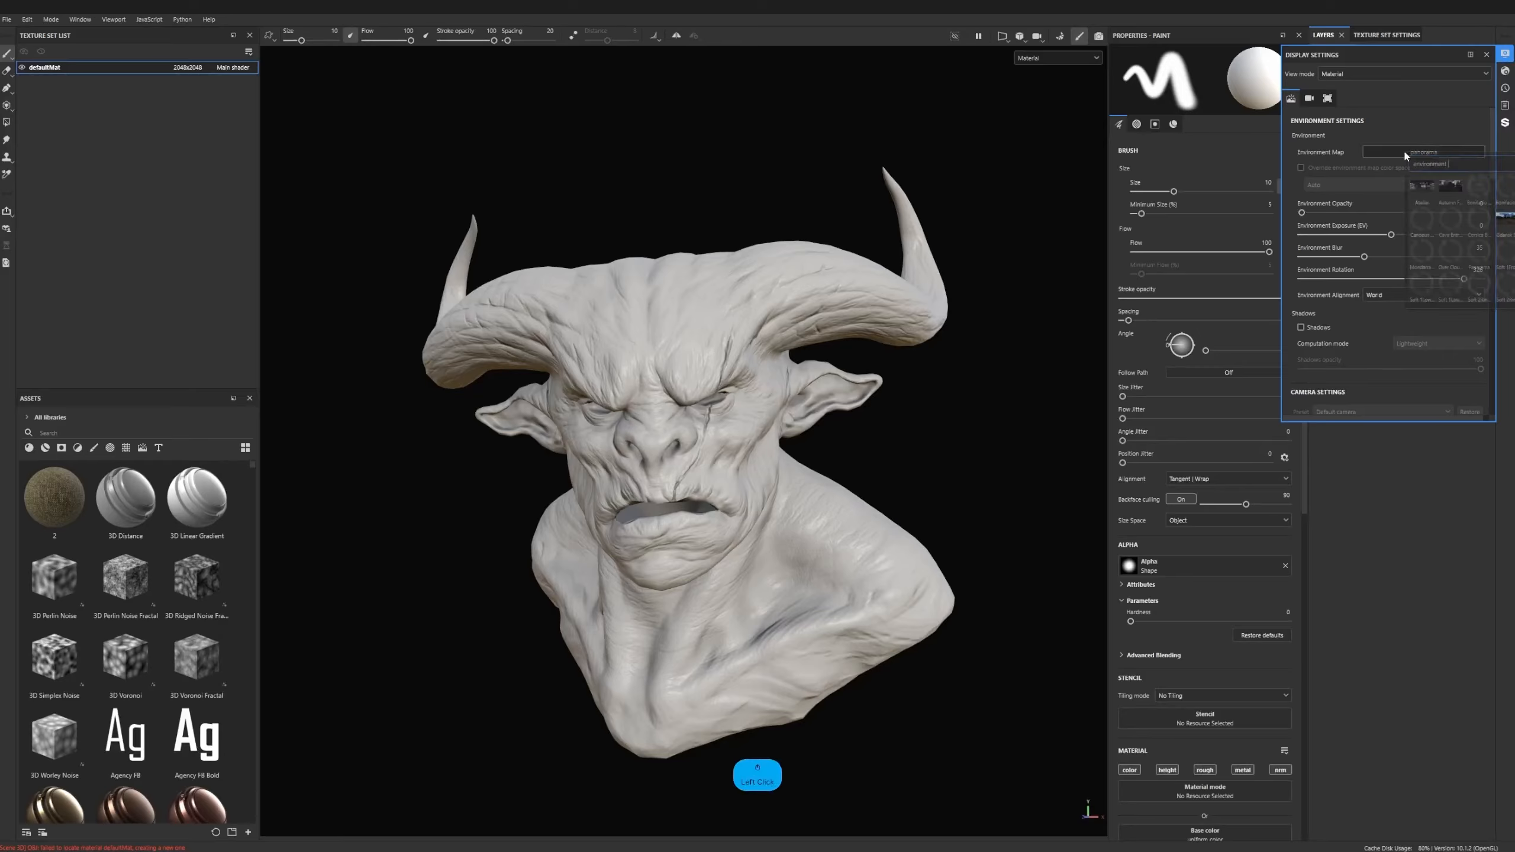
pyautogui.moveTo(1447, 187)
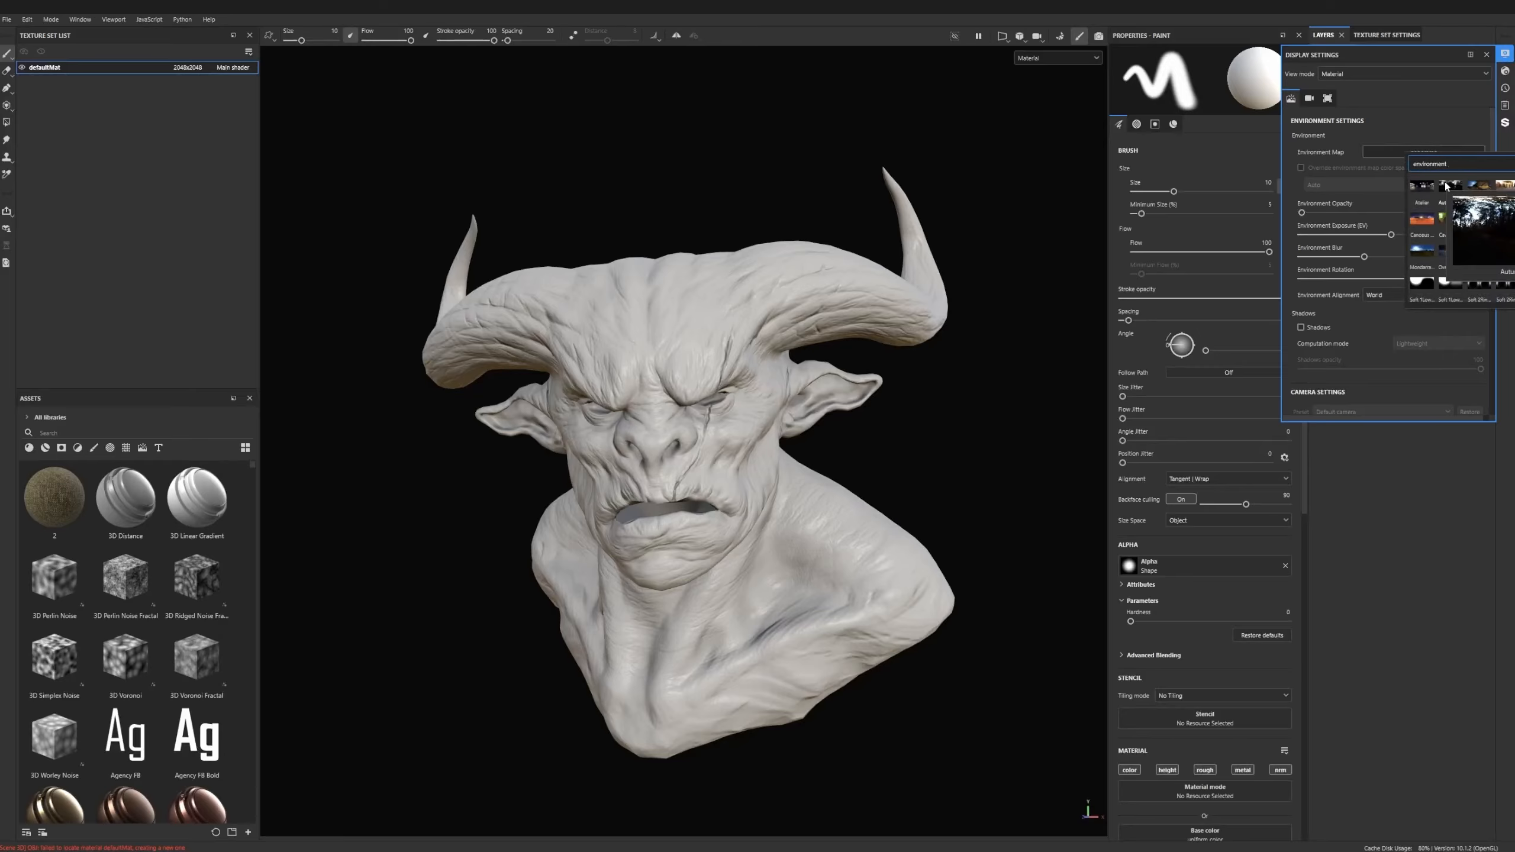
pyautogui.click(1447, 222)
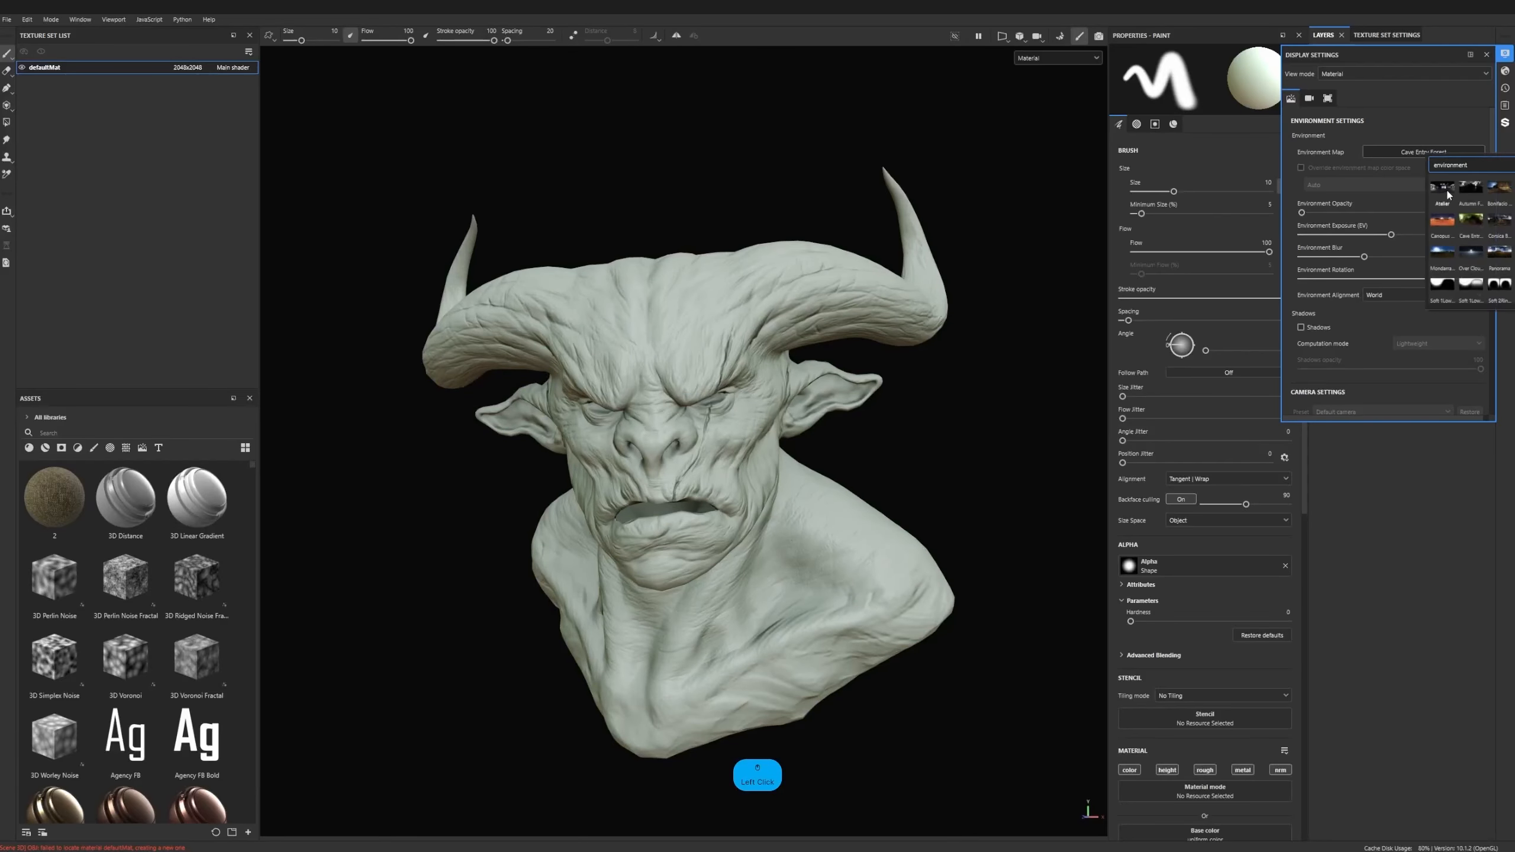
pyautogui.click(1443, 187)
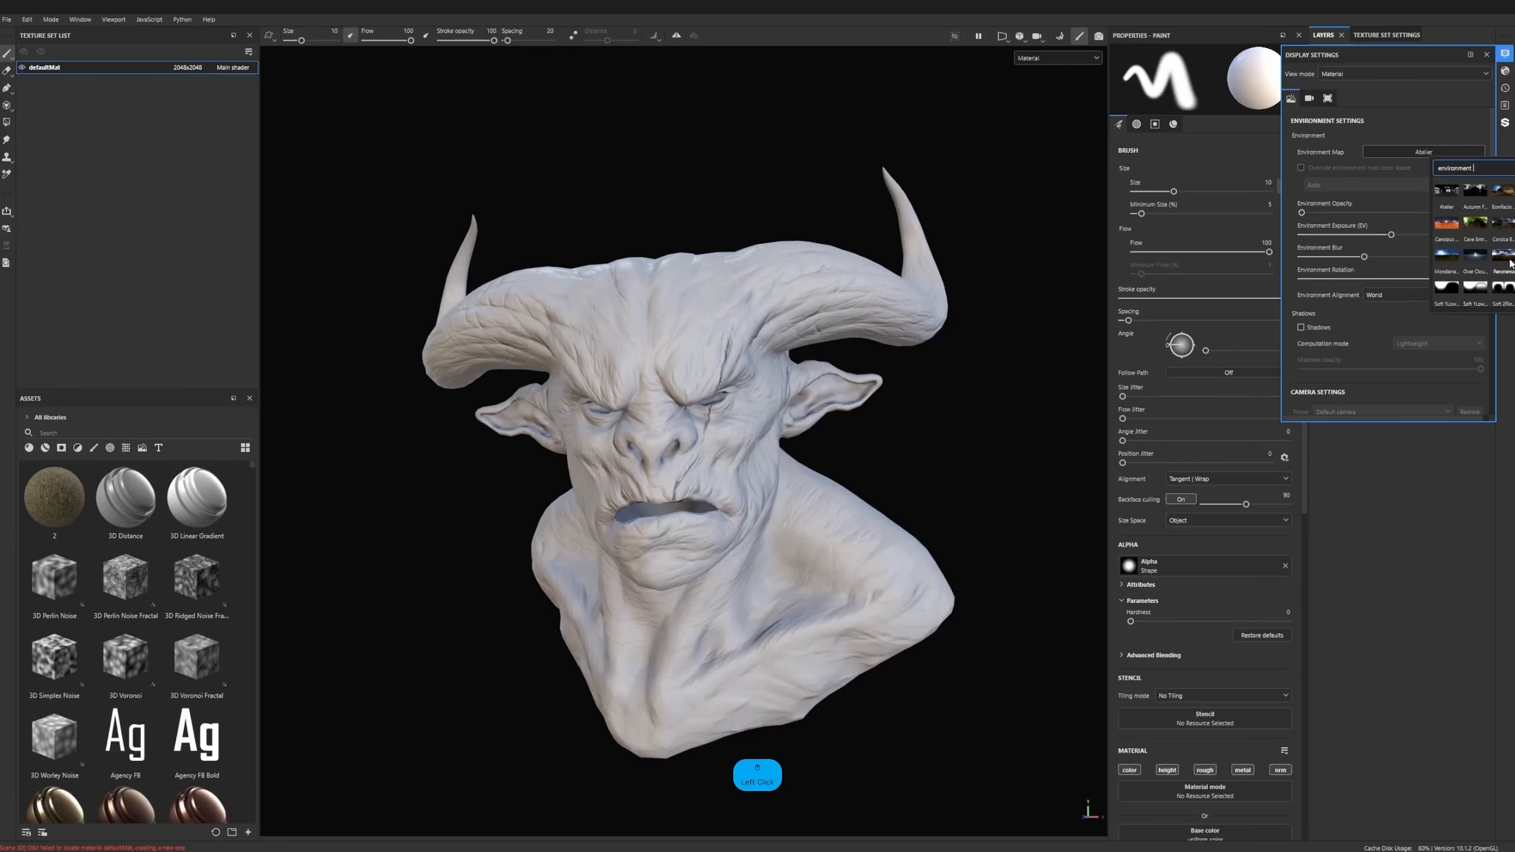
pyautogui.click(1480, 288)
pyautogui.doubleClick(1452, 195)
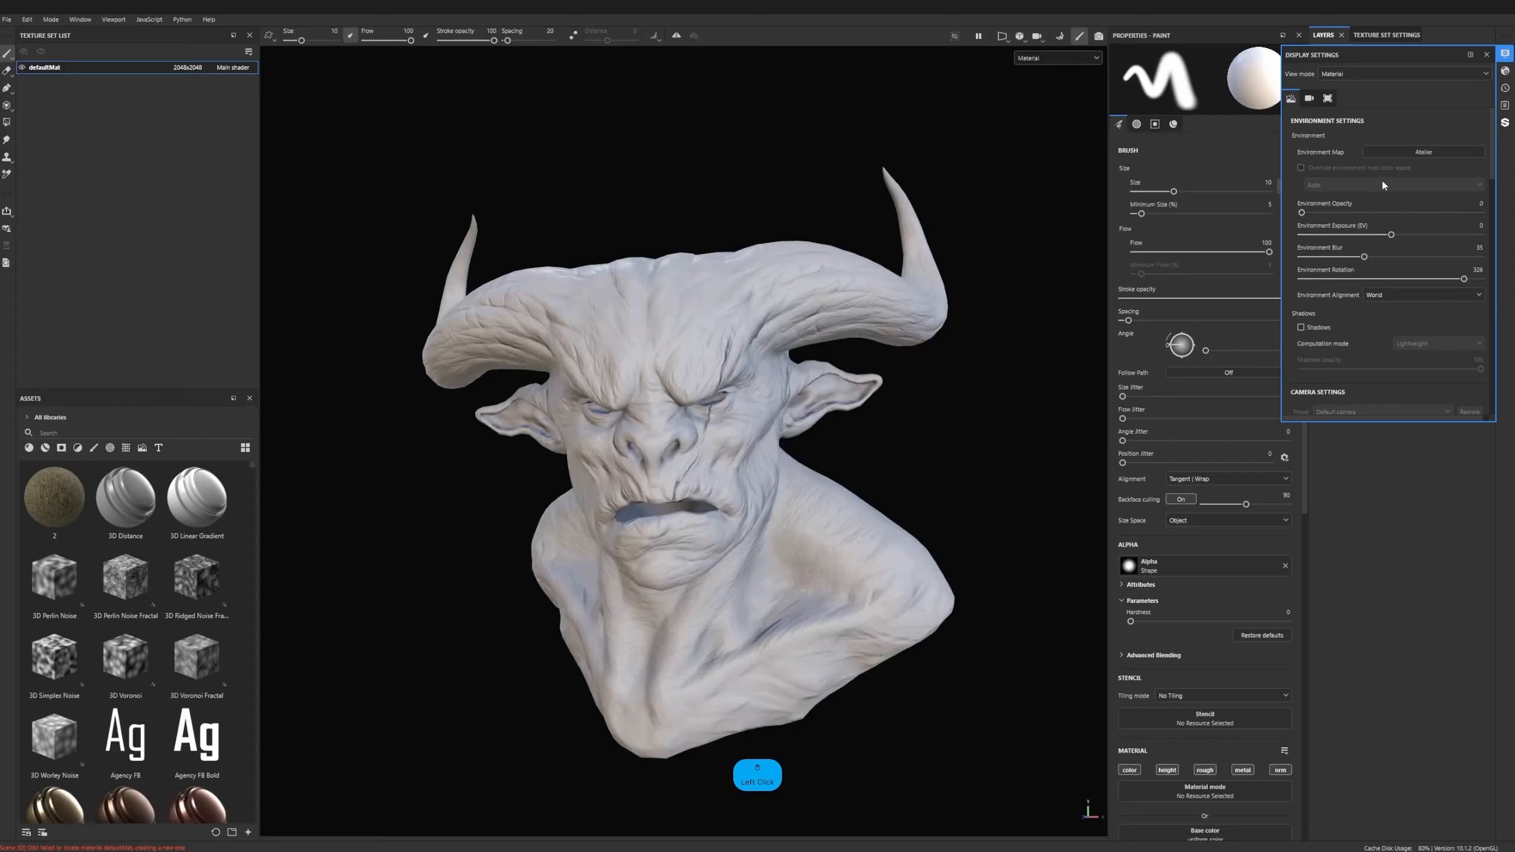
# - Set the camera's focal length to 50 mm and reframe the creature bust in the viewport
pyautogui.moveTo(1302, 212)
pyautogui.mouseDown()
pyautogui.moveTo(1348, 211)
pyautogui.moveTo(1274, 214)
pyautogui.mouseUp()
pyautogui.scroll(-3, 1331, 298)
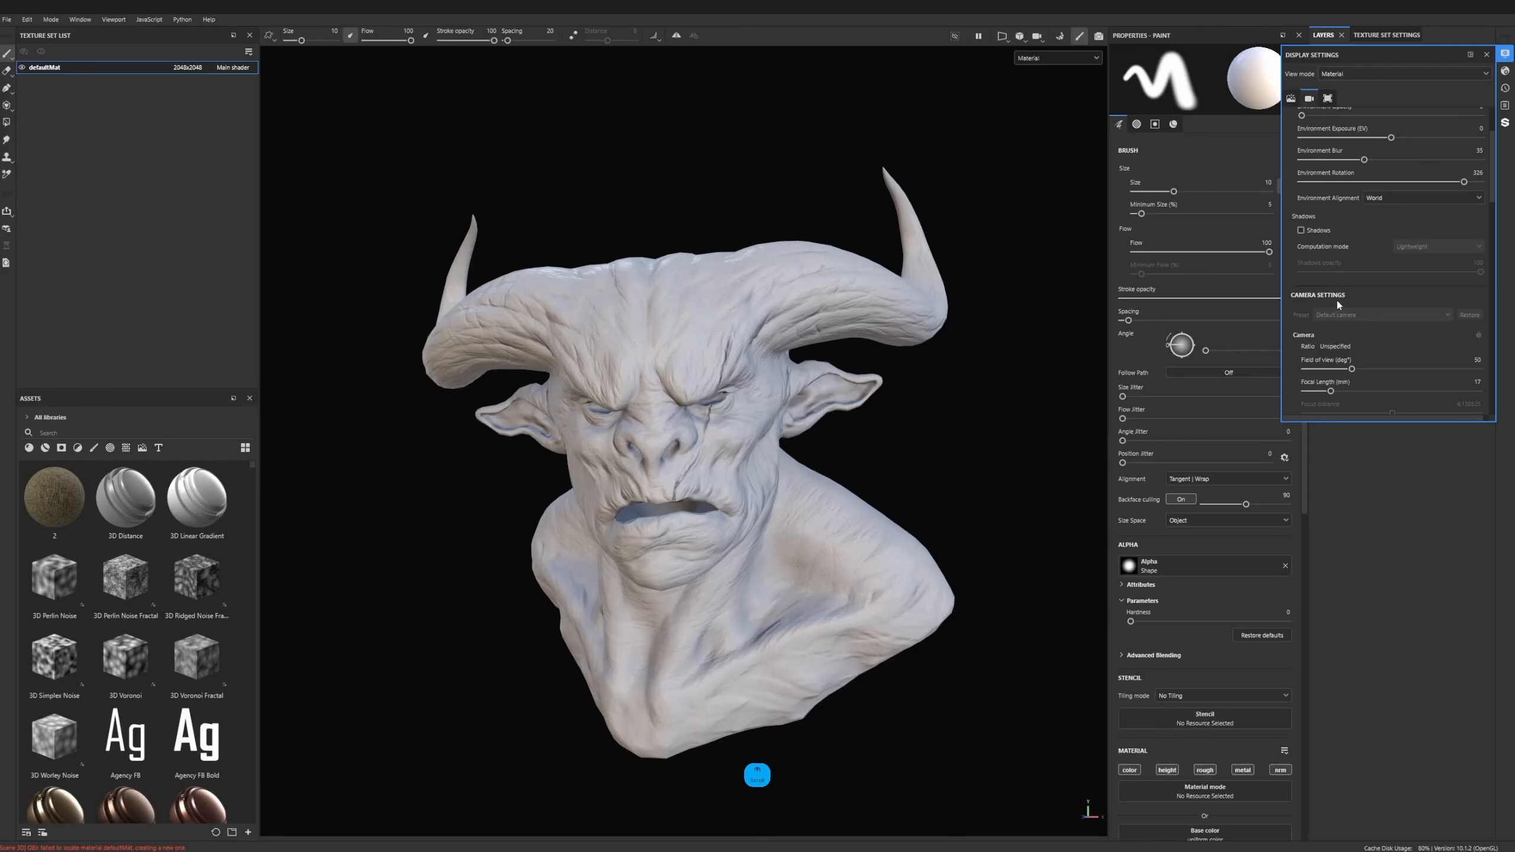
pyautogui.scroll(3, 1335, 267)
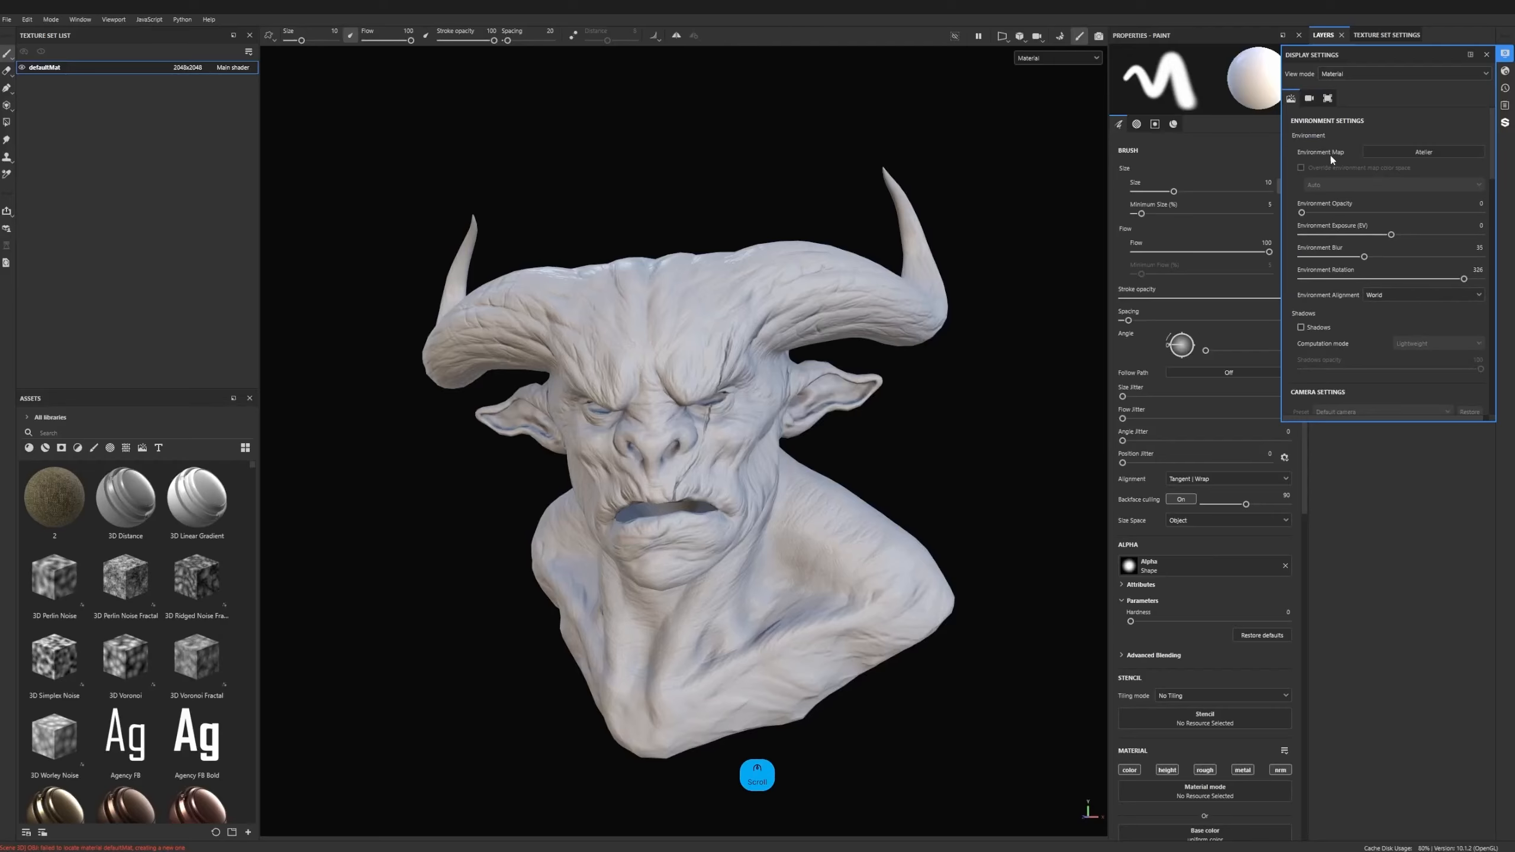
pyautogui.scroll(-6, 1333, 180)
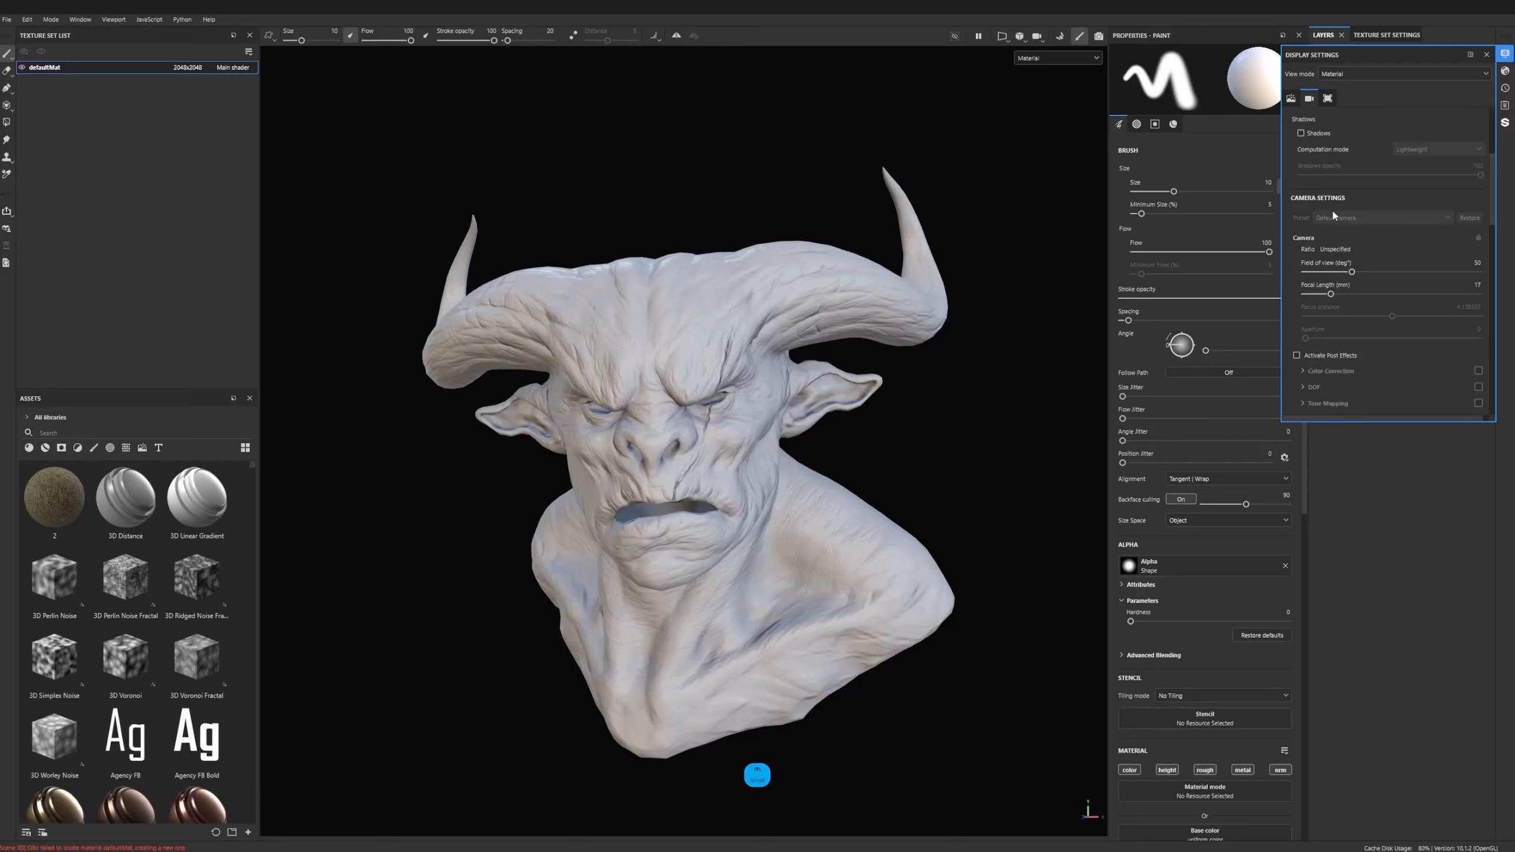
pyautogui.click(1478, 285)
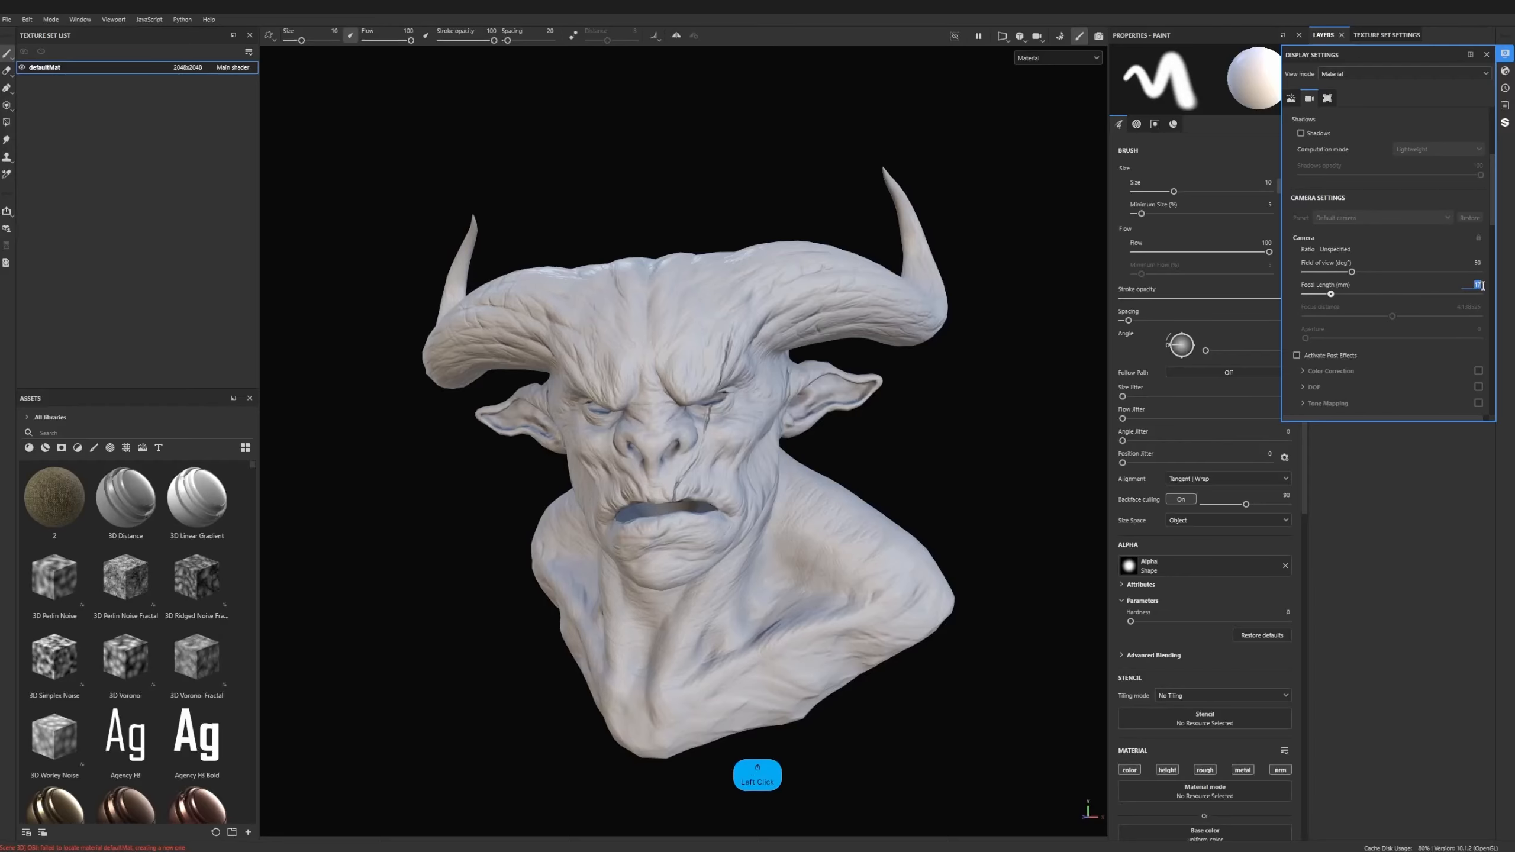
pyautogui.write('50')
pyautogui.press('Return')
pyautogui.scroll(-8, 873, 361)
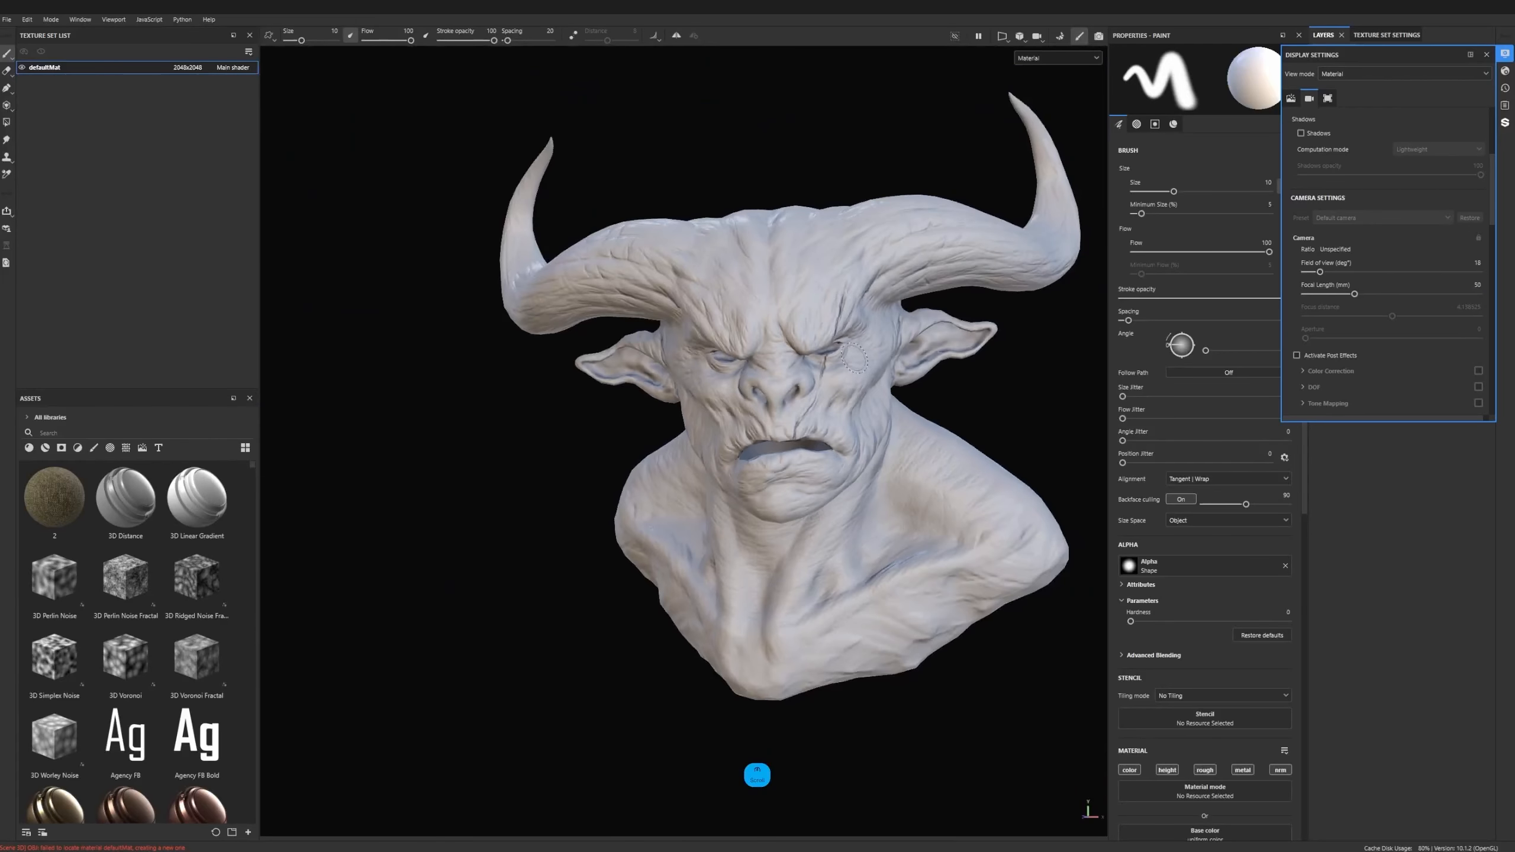
pyautogui.keyDown('alt'); pyautogui.moveTo(873, 361); pyautogui.dragTo(763, 394, button='middle'); pyautogui.keyUp('alt')
pyautogui.moveTo(763, 394)
pyautogui.keyDown('alt'); pyautogui.mouseDown()
pyautogui.moveTo(653, 399)
pyautogui.moveTo(798, 400)
pyautogui.moveTo(781, 394)
pyautogui.mouseUp(); pyautogui.keyUp('alt')
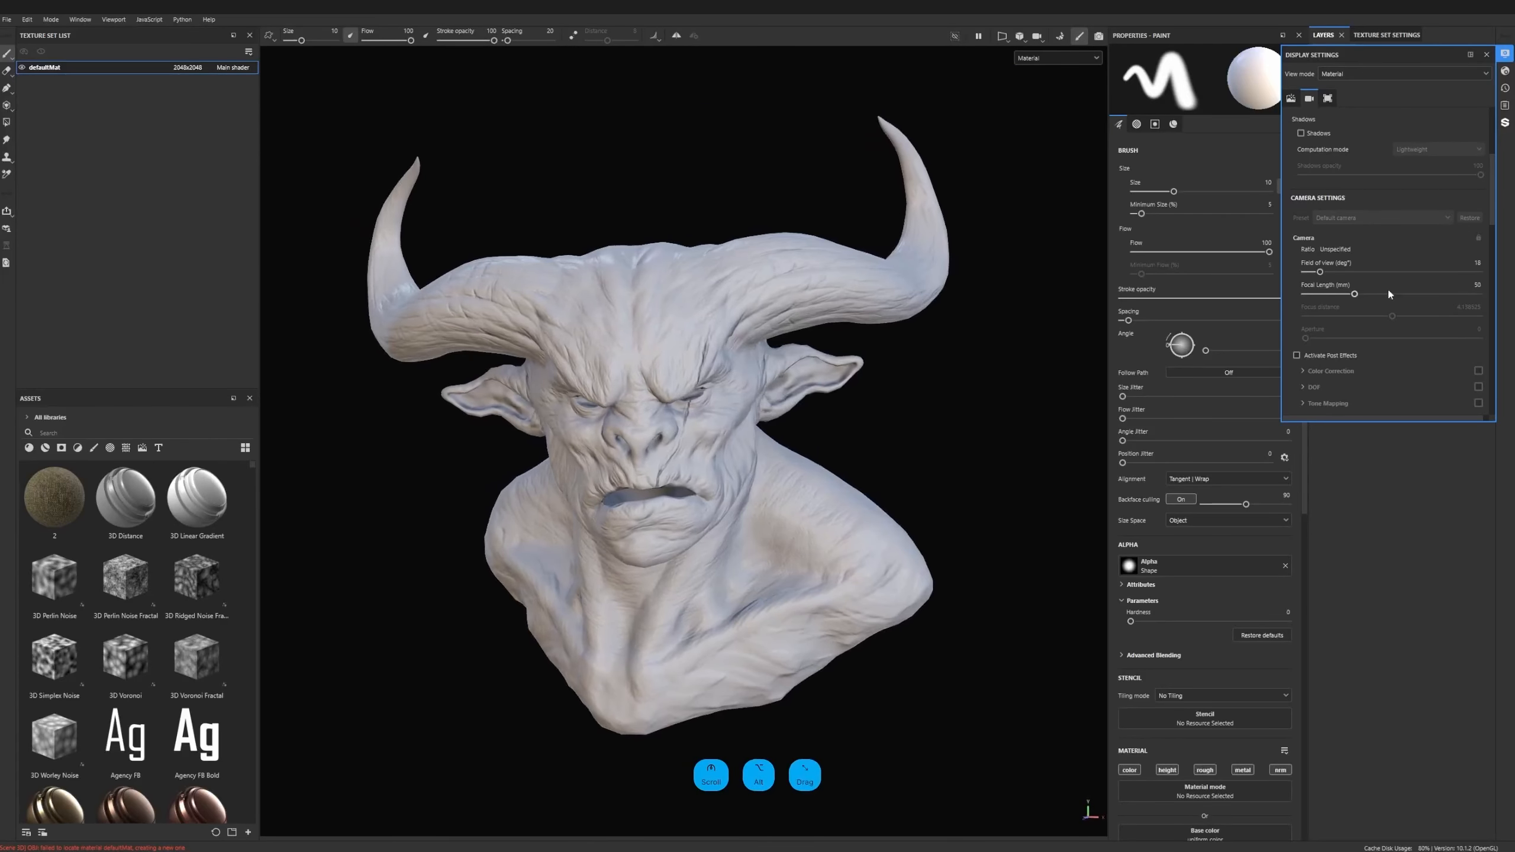
# - Review the remaining display settings, from post effects, anti-aliasing and subsurface scattering to tone mapping, texture filtering, wireframe and grid
pyautogui.scroll(-3, 1406, 259)
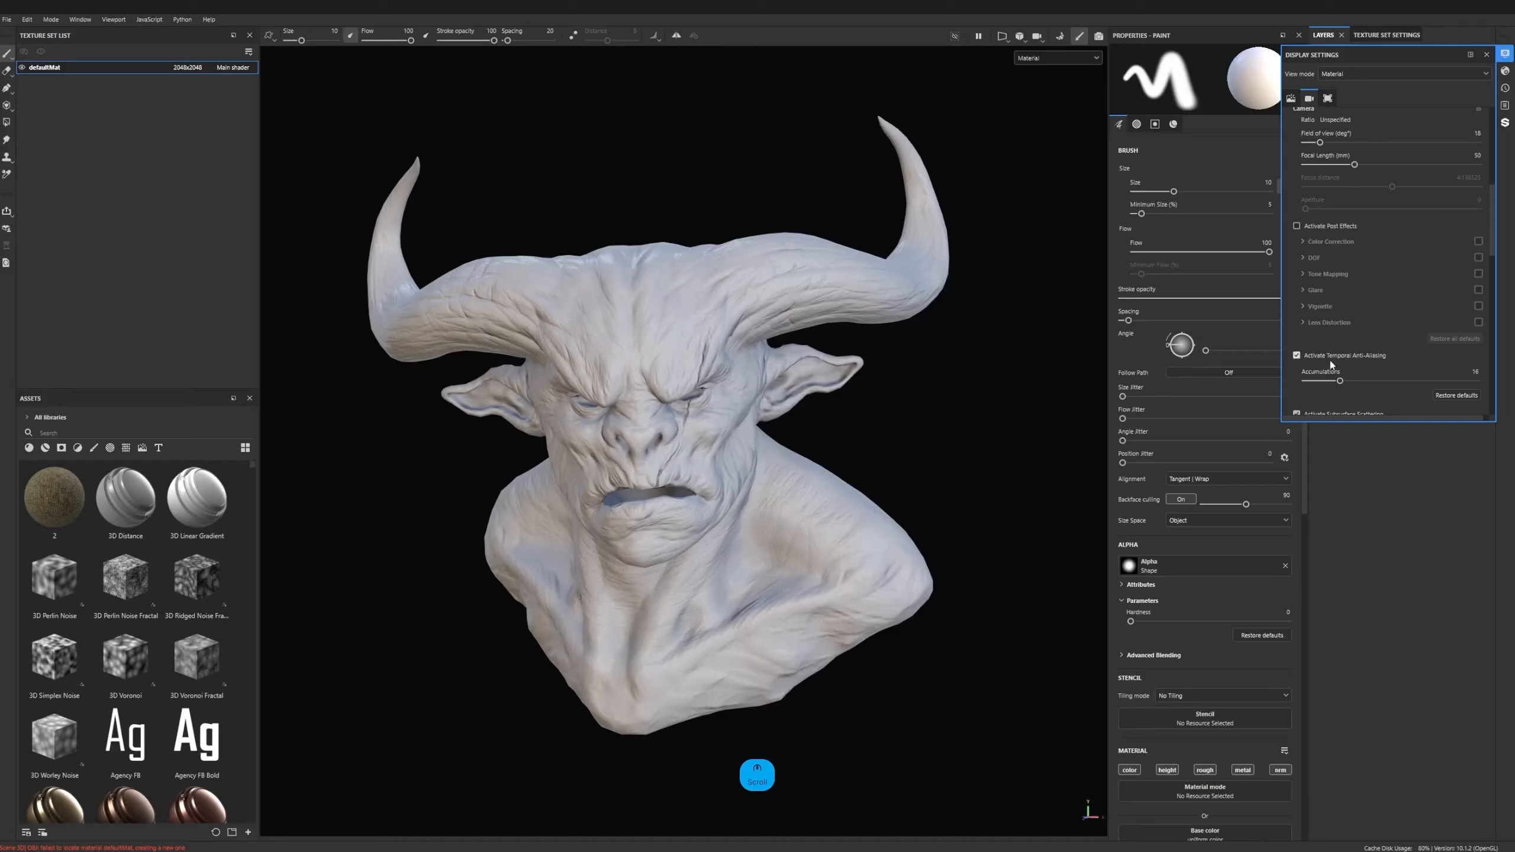
pyautogui.scroll(-2, 1319, 256)
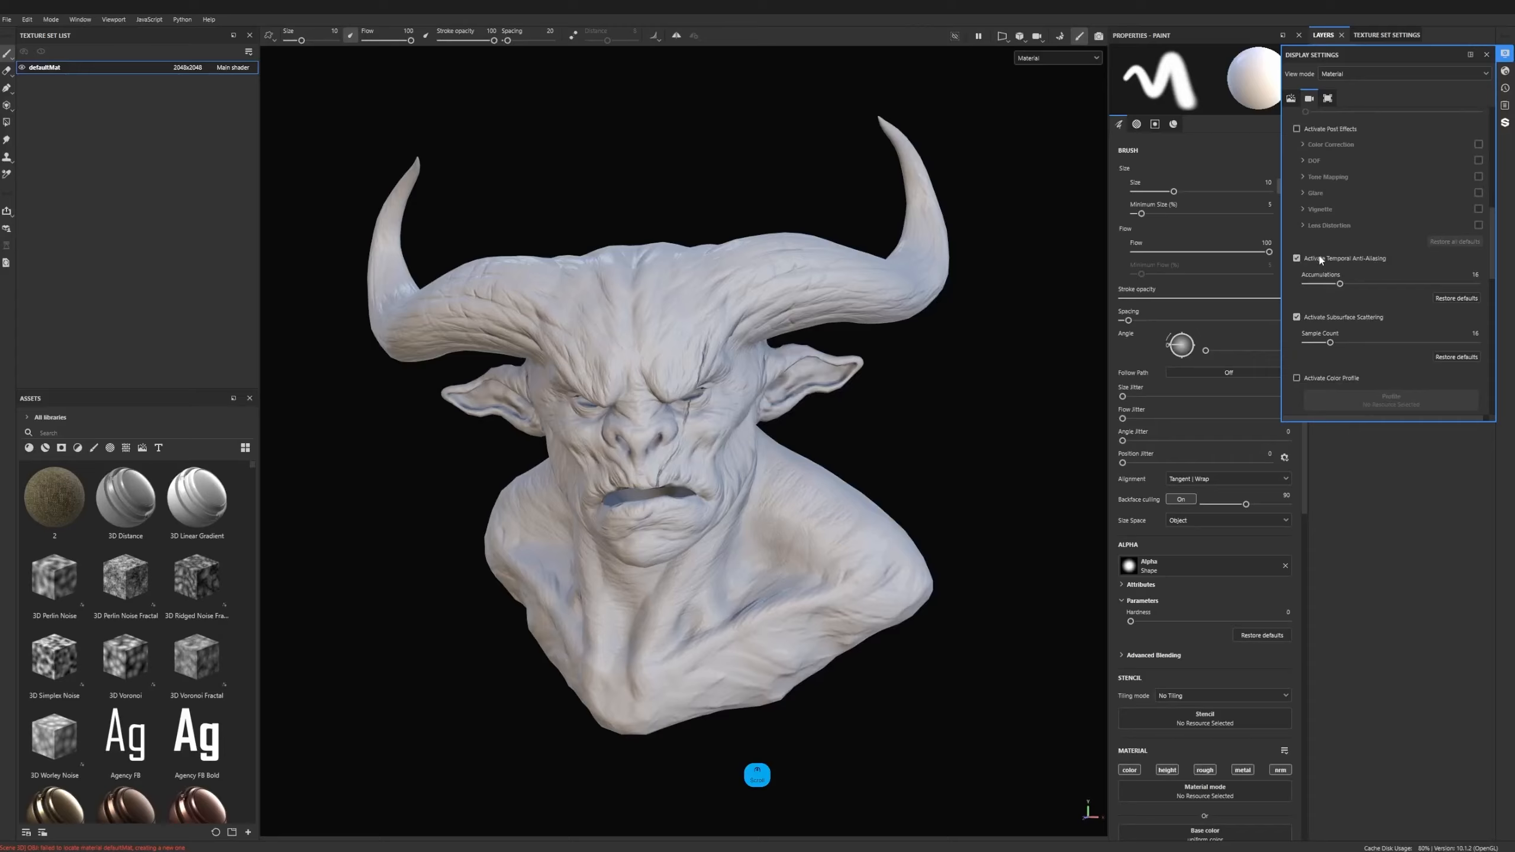
pyautogui.scroll(-6, 1335, 295)
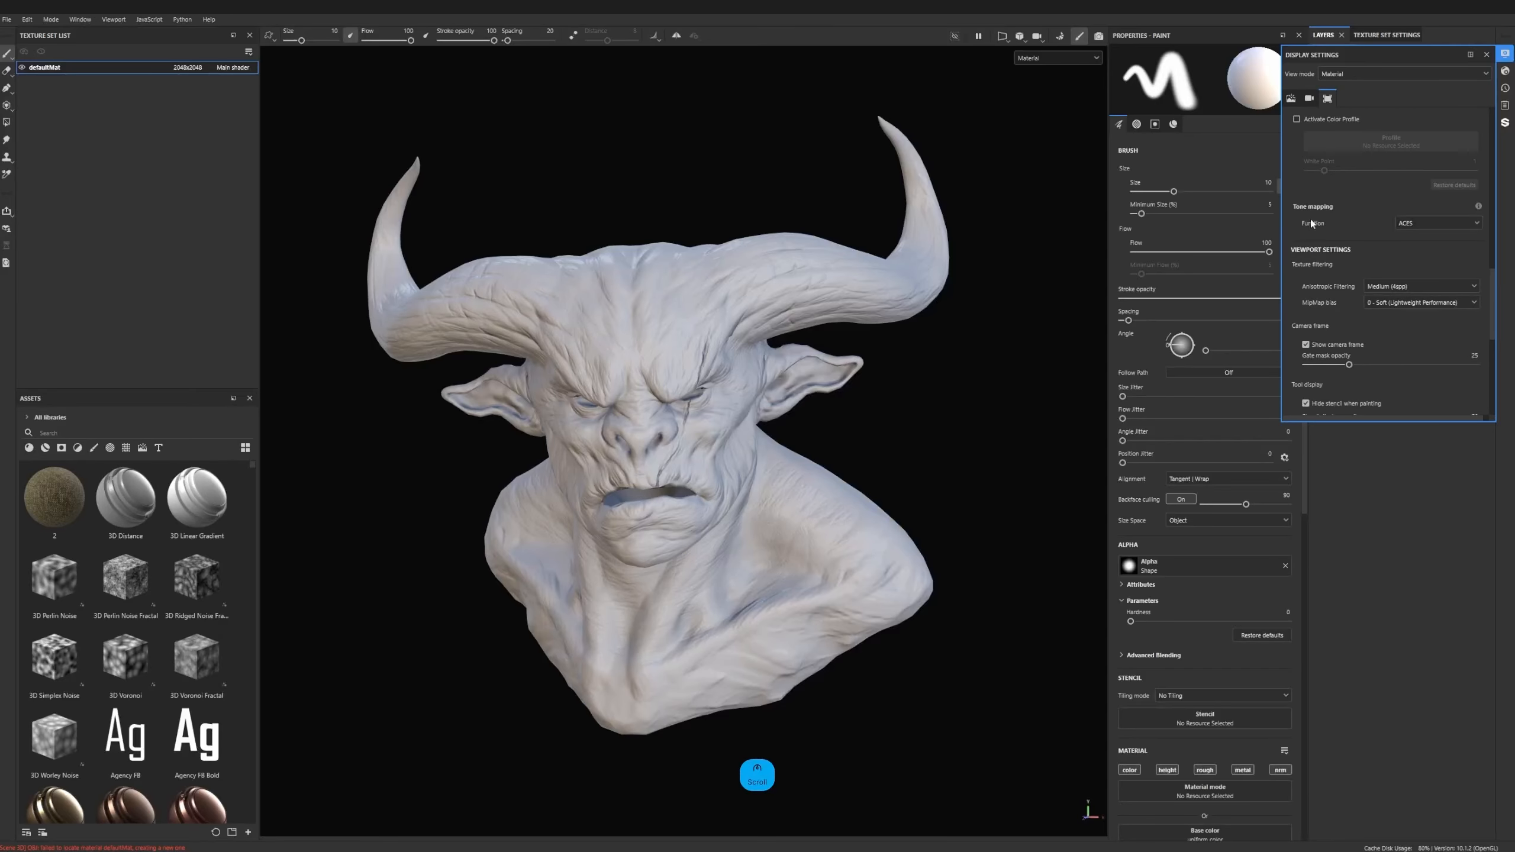
pyautogui.scroll(-5, 1315, 286)
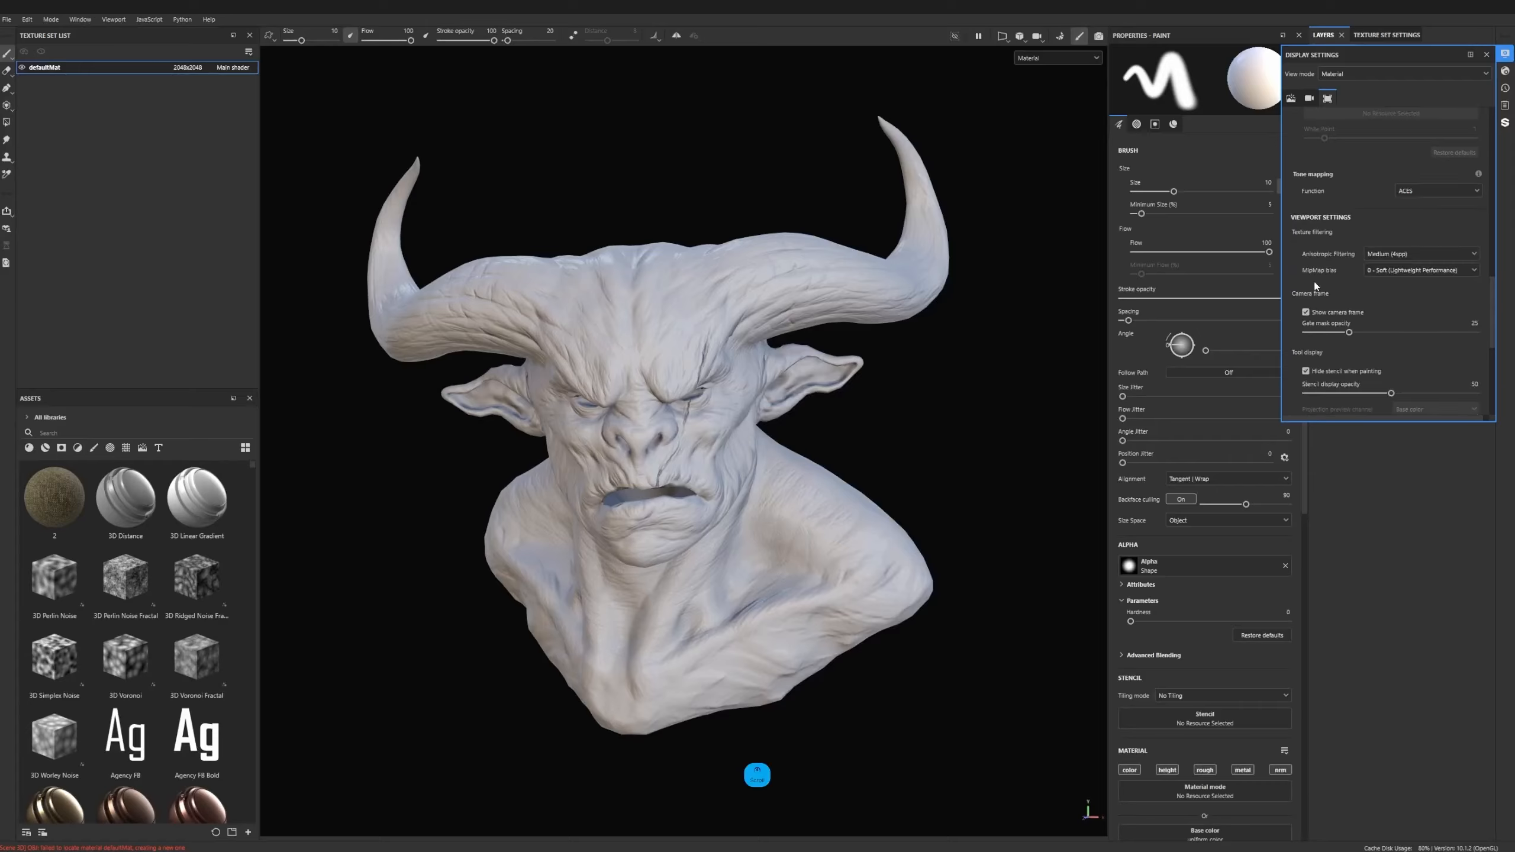
pyautogui.scroll(-2, 1316, 287)
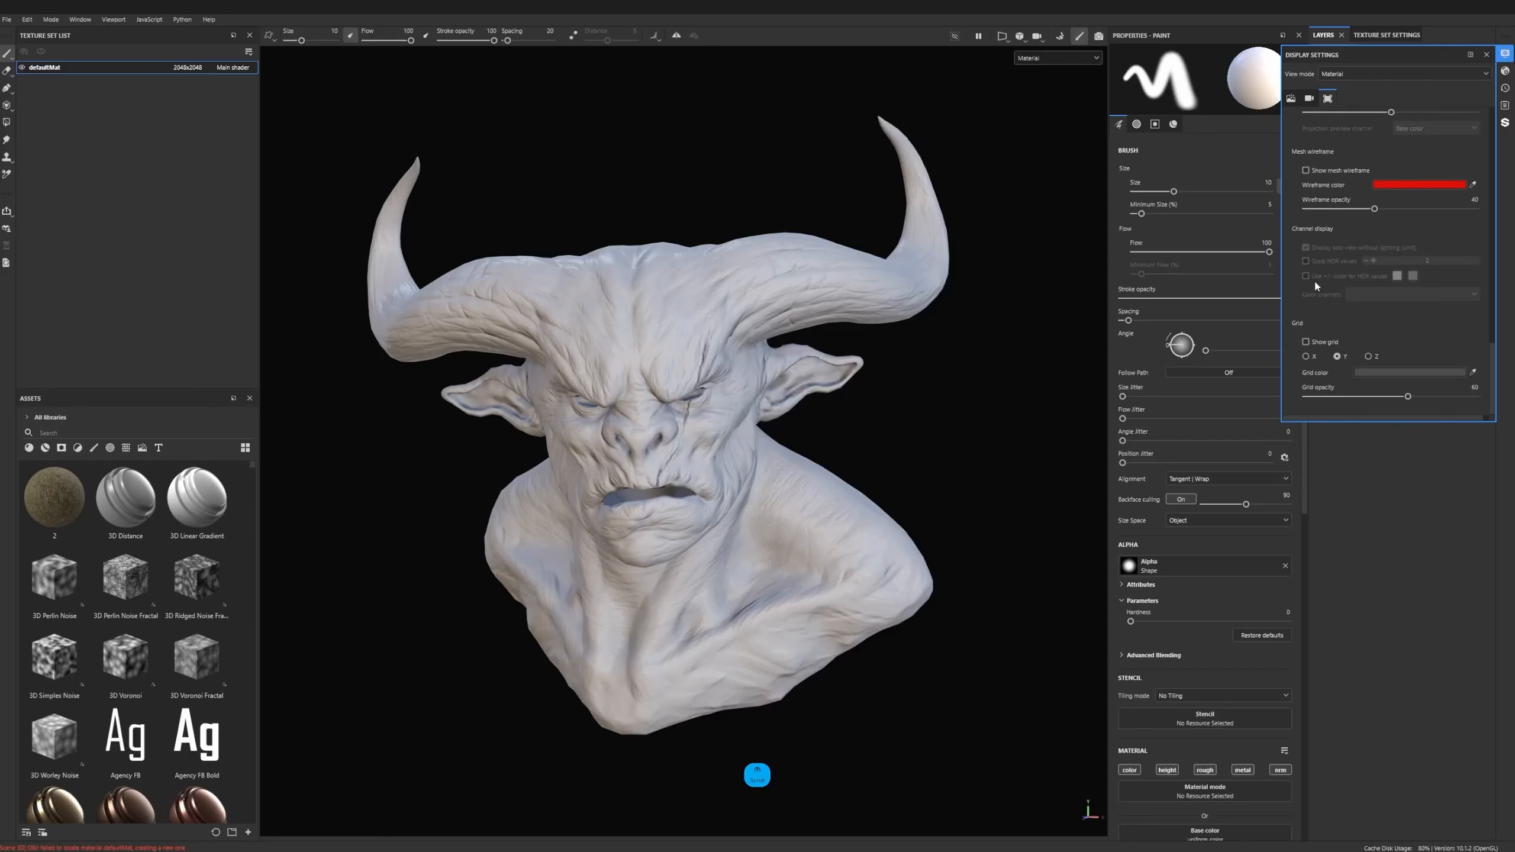
# - Open the shader settings and look through the shaders available for the main shader, keeping pbr-metal-rough
pyautogui.click(1506, 70)
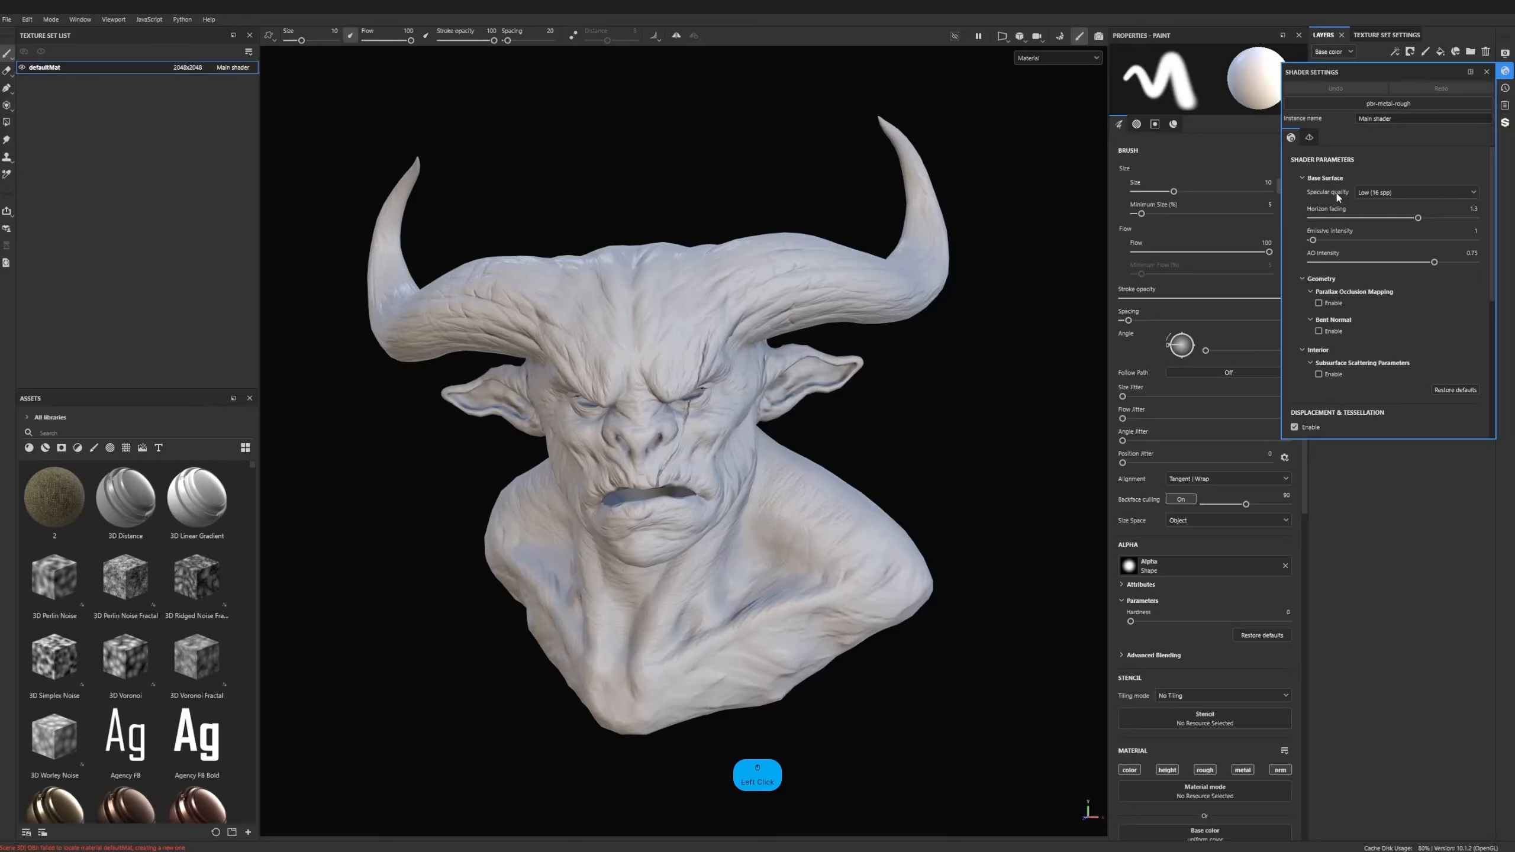
pyautogui.click(1377, 193)
pyautogui.click(1361, 155)
pyautogui.click(1351, 106)
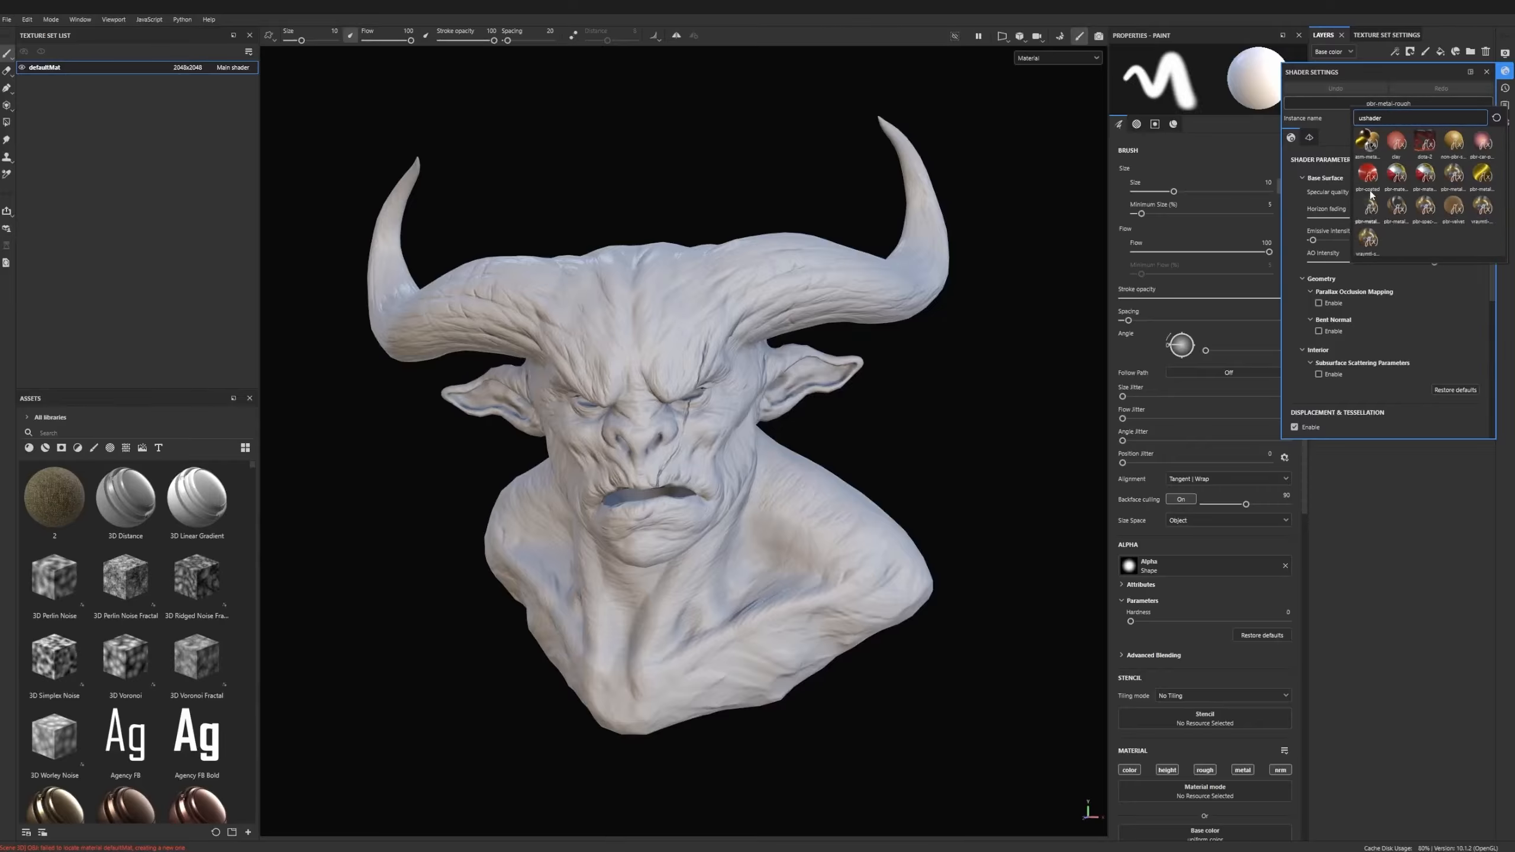
pyautogui.click(1312, 197)
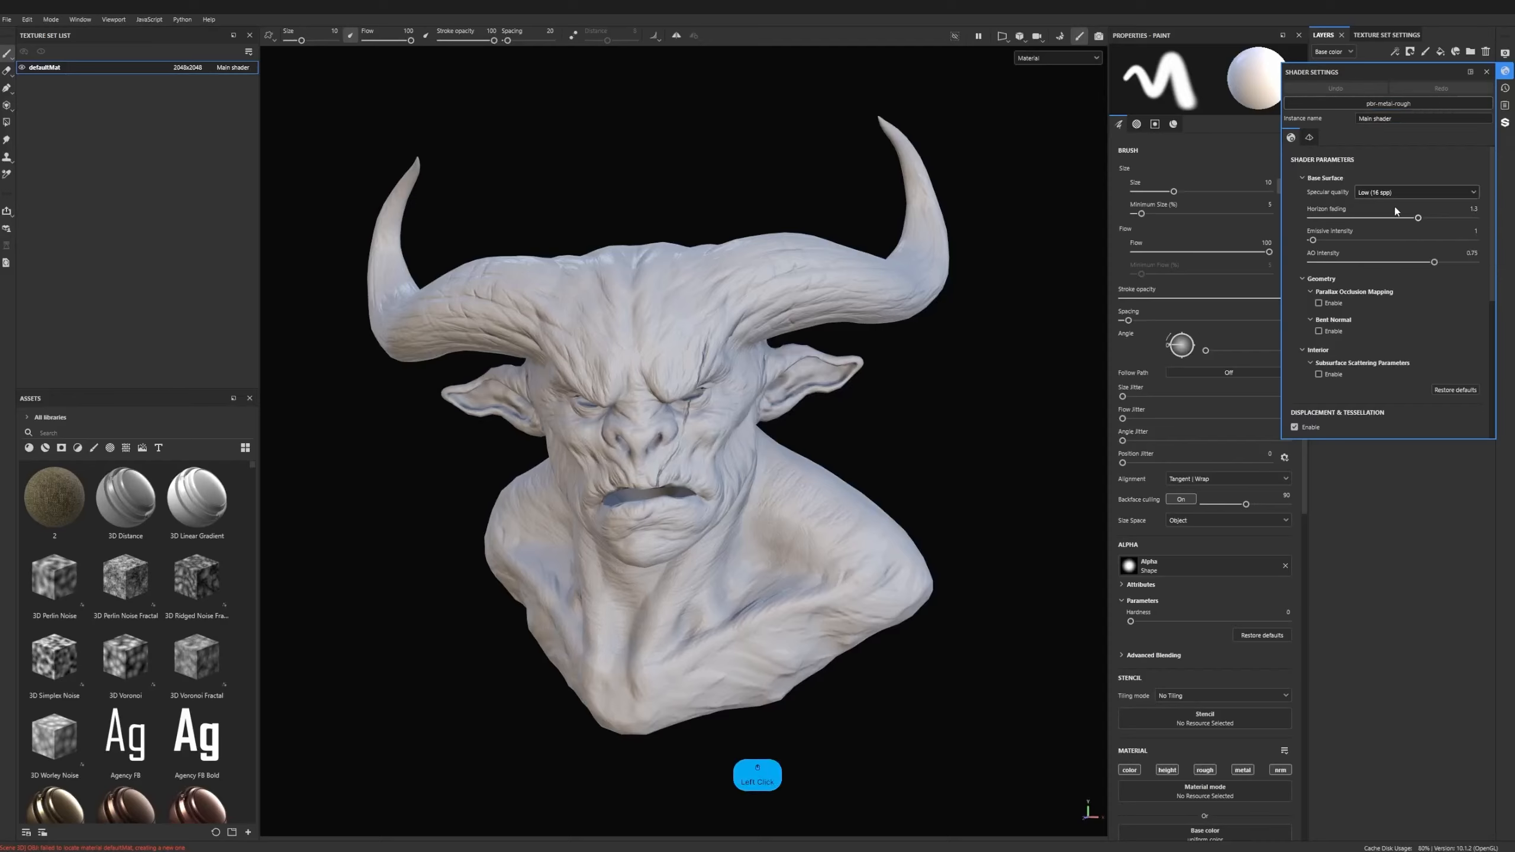
pyautogui.click(1355, 103)
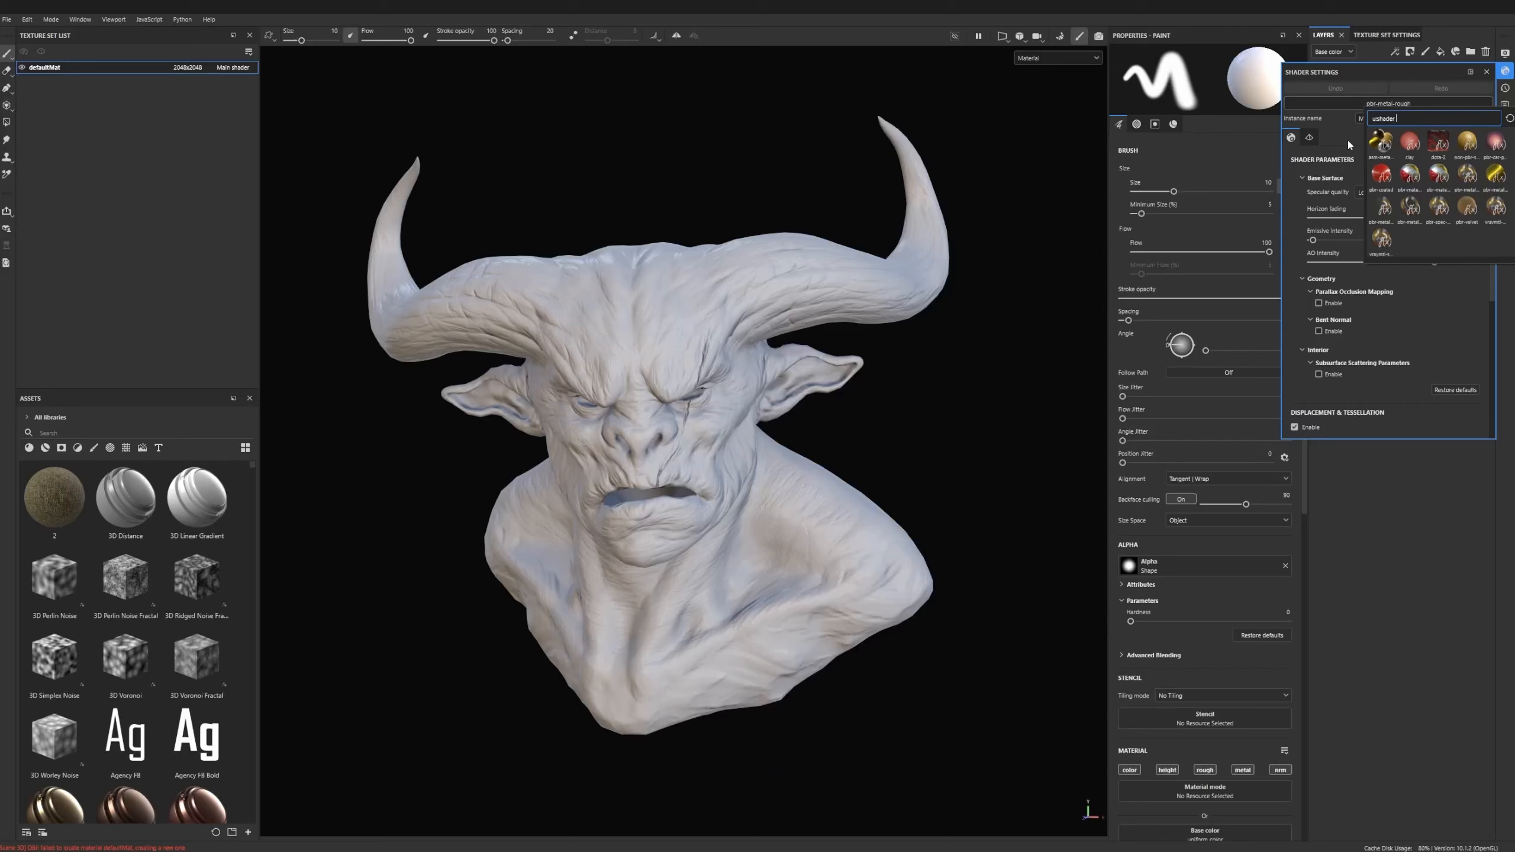
pyautogui.click(1347, 171)
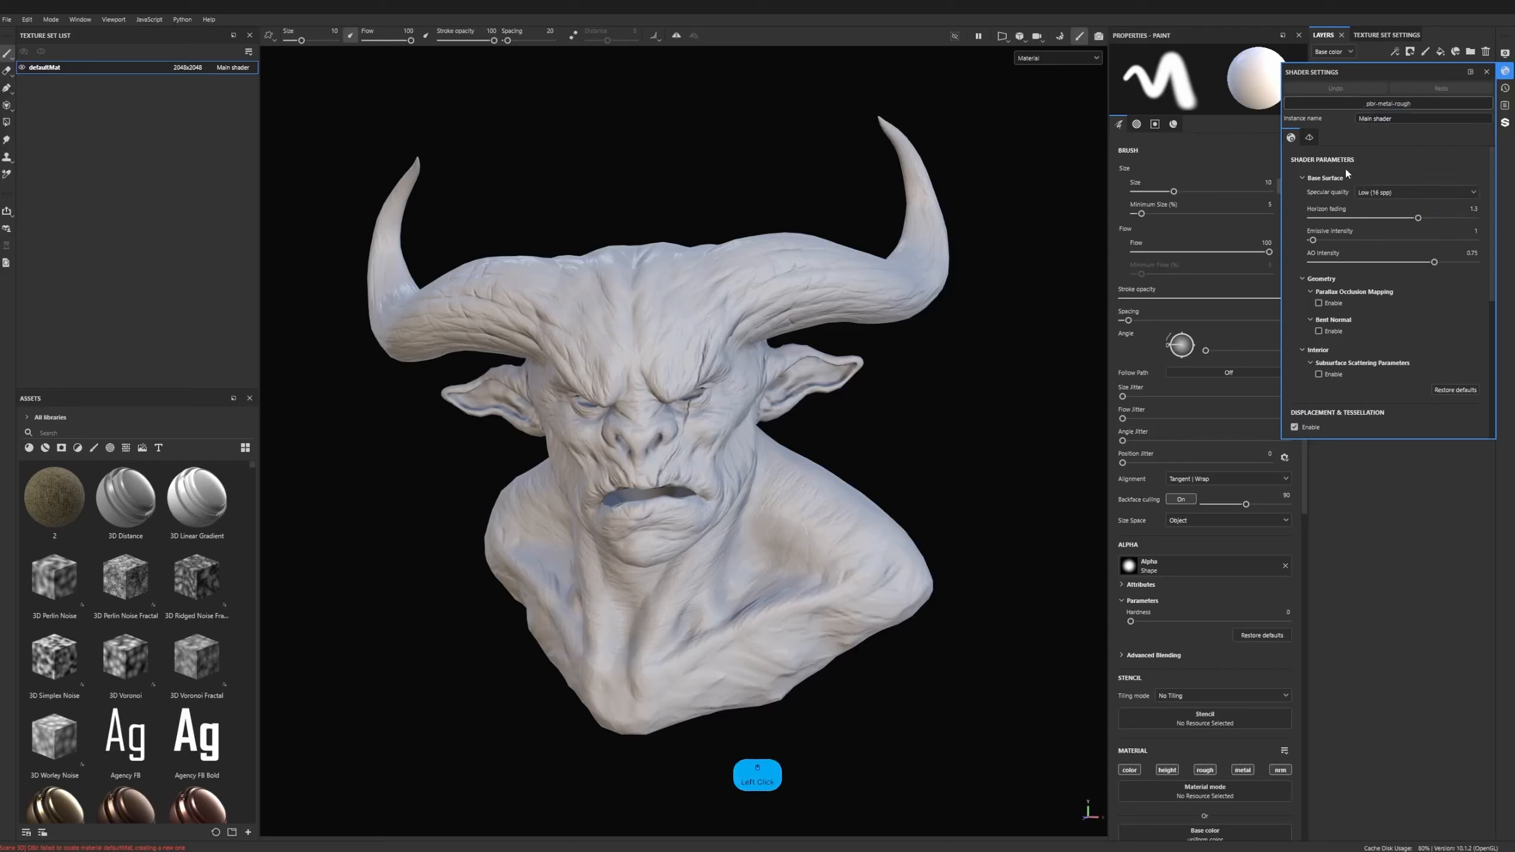
# - Try the Very High (128 spp) specular quality for the main shader, and return it to Low (16 spp)
pyautogui.click(1371, 193)
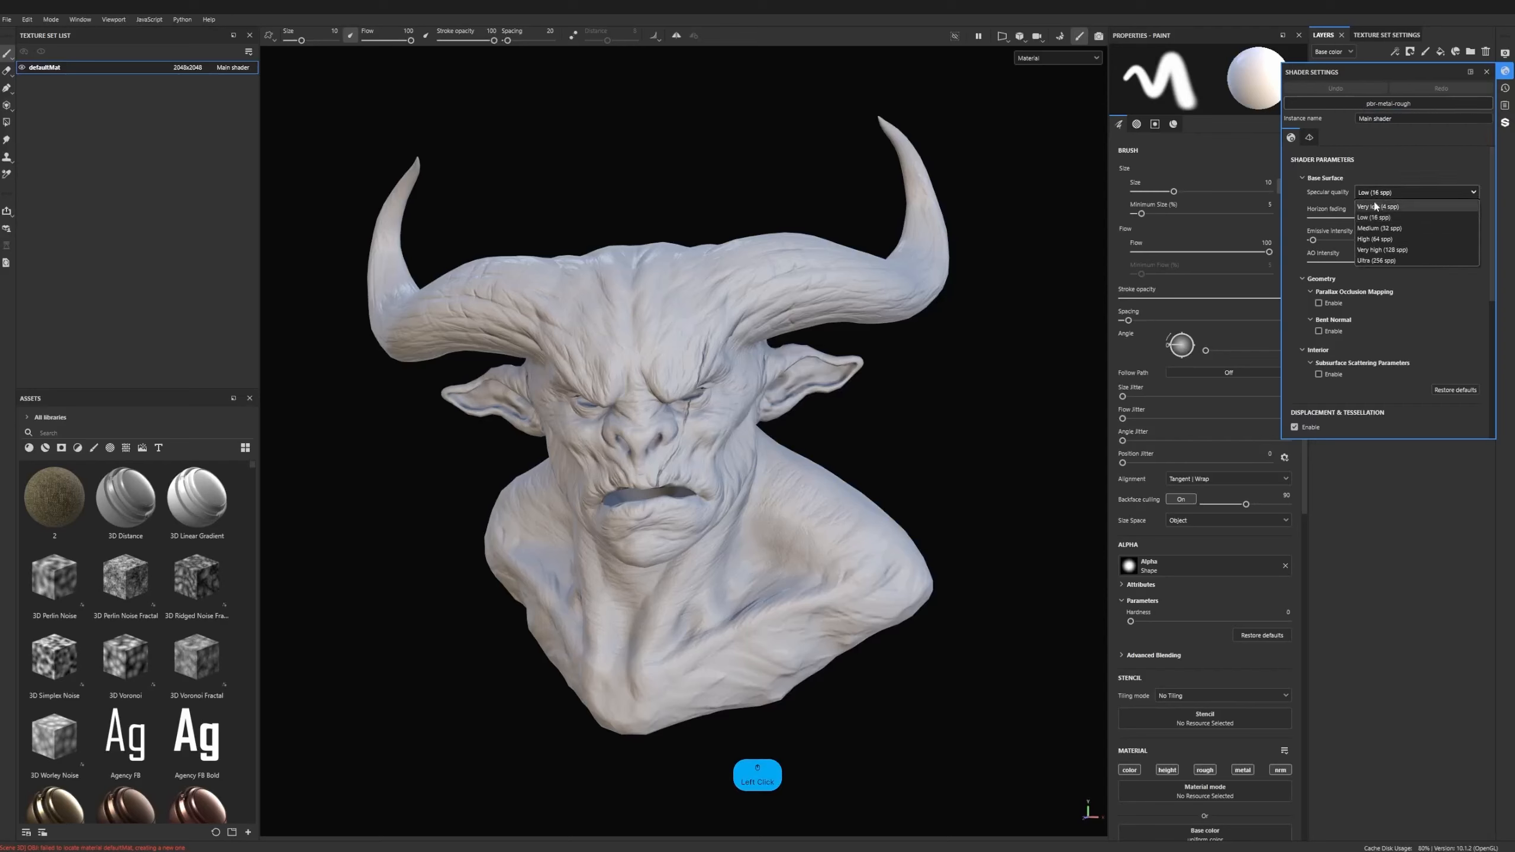
pyautogui.click(1379, 250)
pyautogui.click(1383, 198)
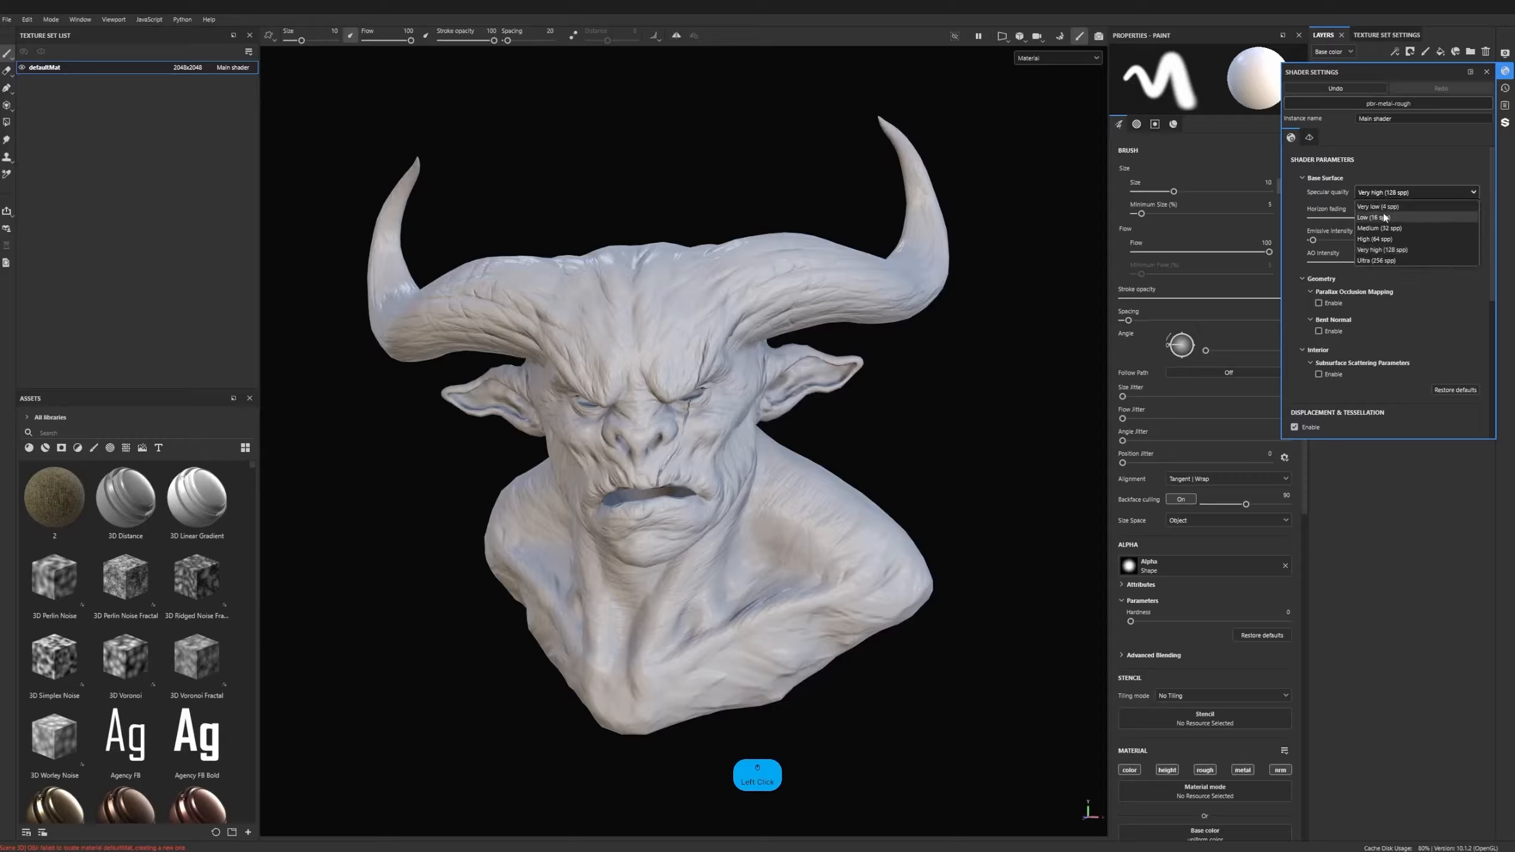
pyautogui.click(1383, 215)
# - Try subsurface scattering with the Skin scattering type in the shader parameters, and disable it again
pyautogui.scroll(-2, 1411, 282)
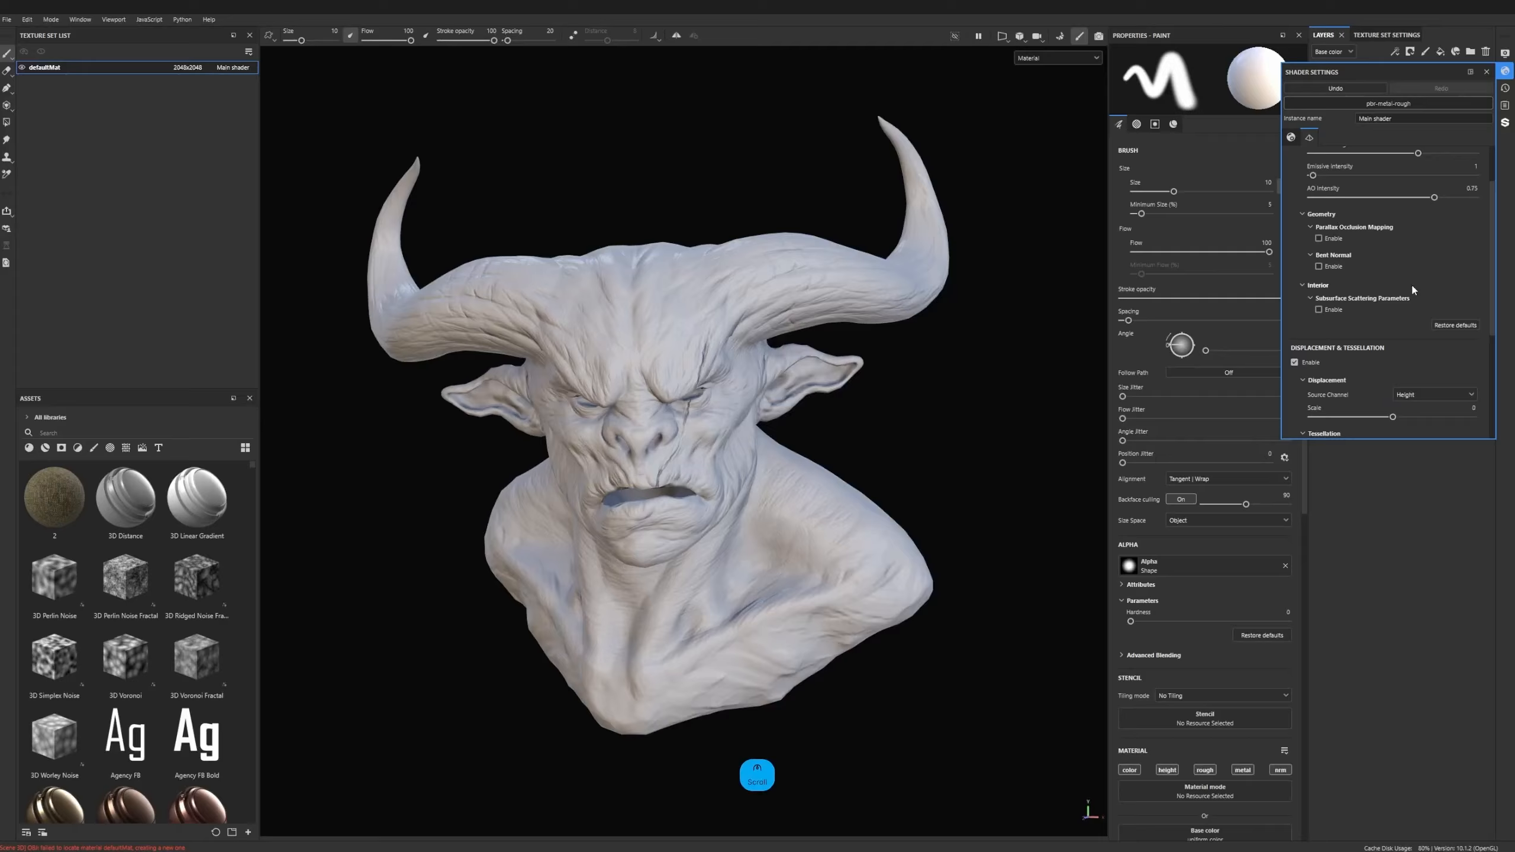
pyautogui.click(1319, 311)
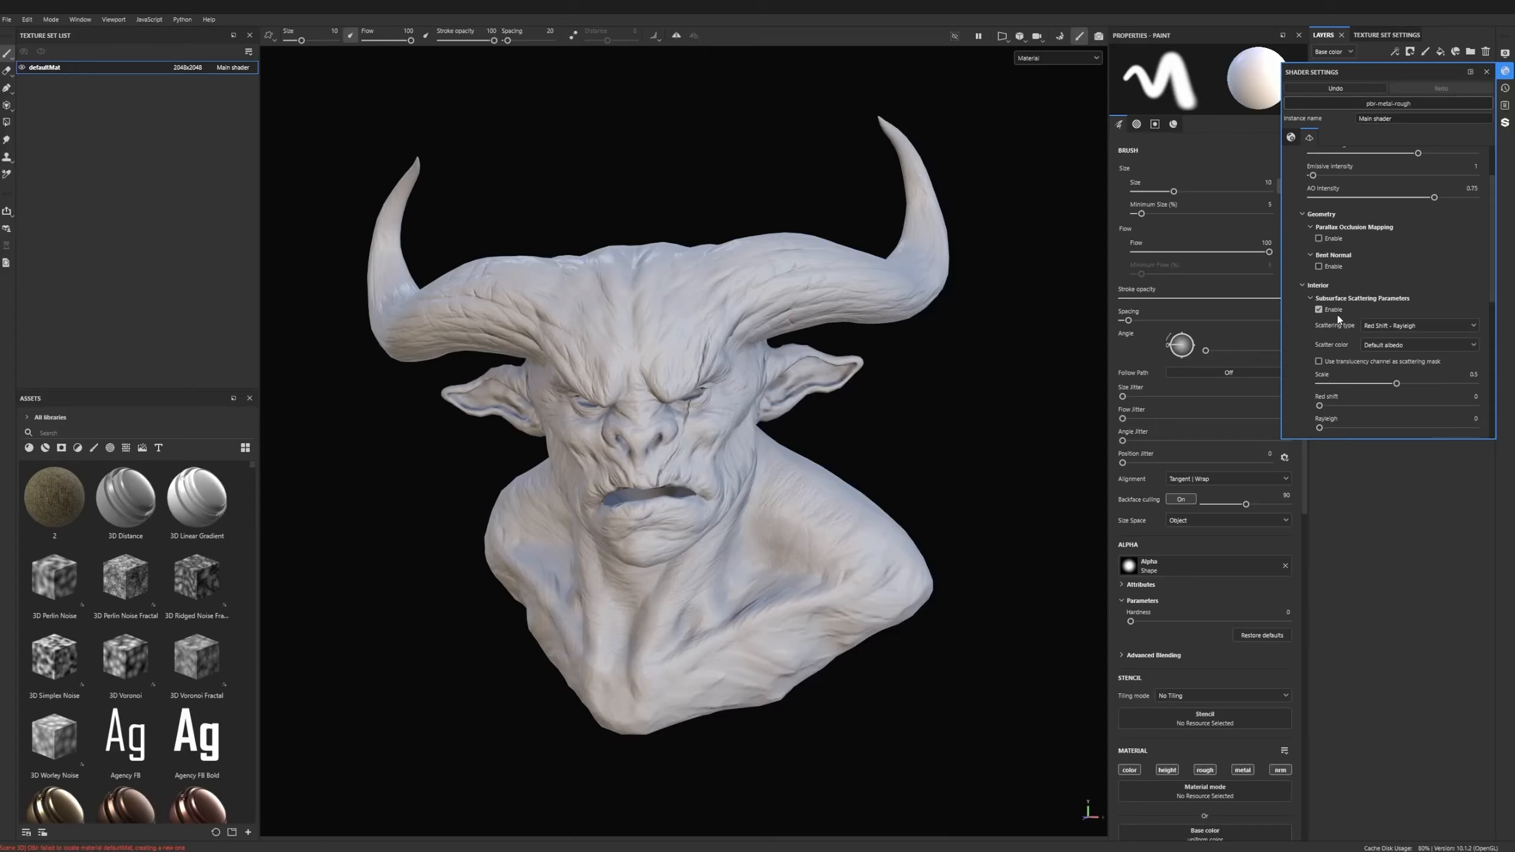
pyautogui.scroll(-2, 1307, 296)
pyautogui.click(1396, 262)
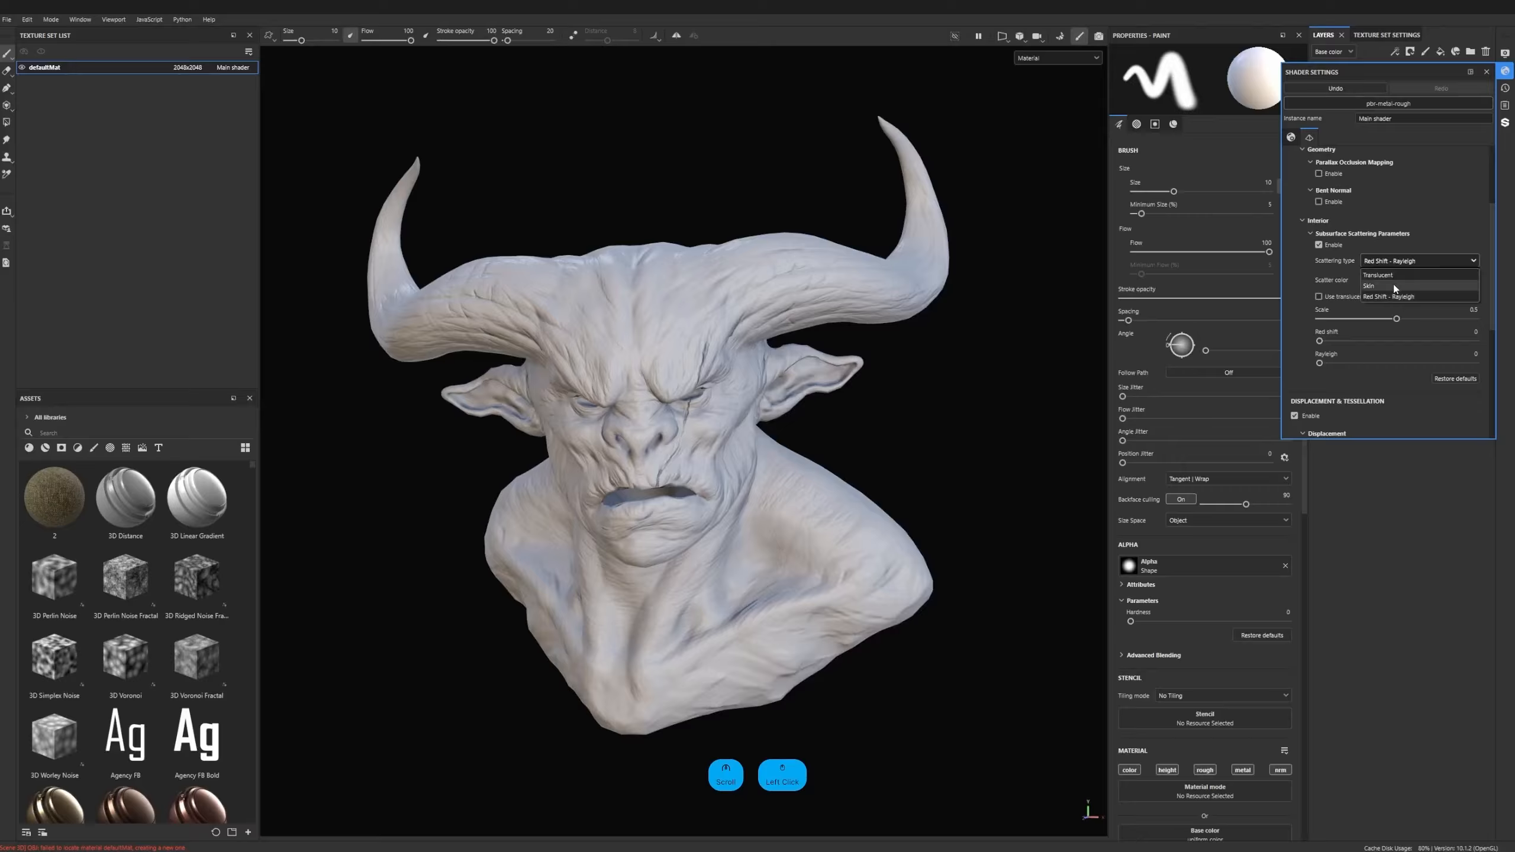
pyautogui.click(1372, 285)
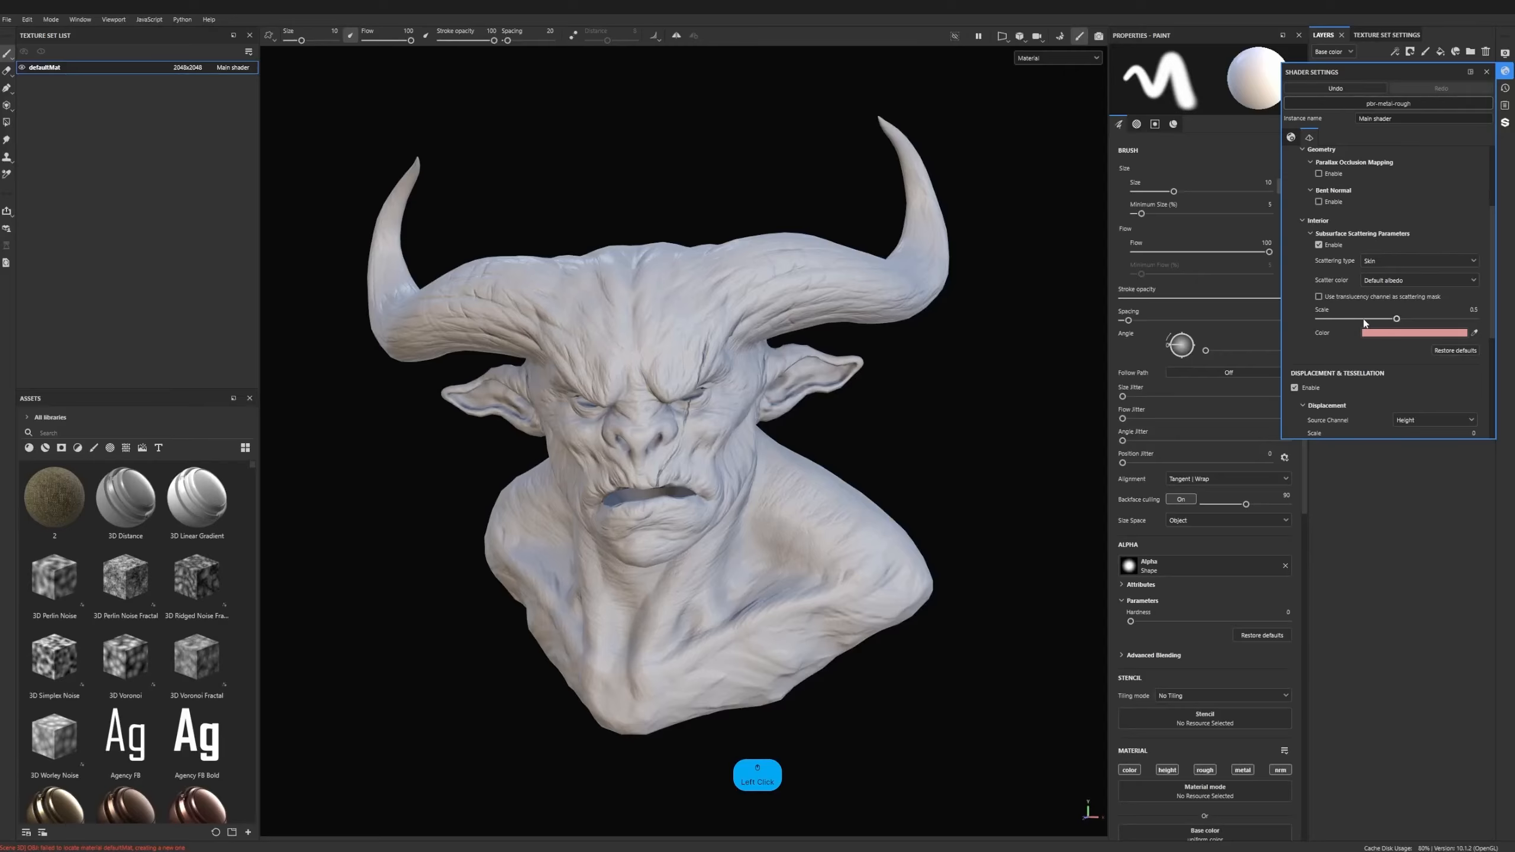
pyautogui.scroll(-7, 1331, 281)
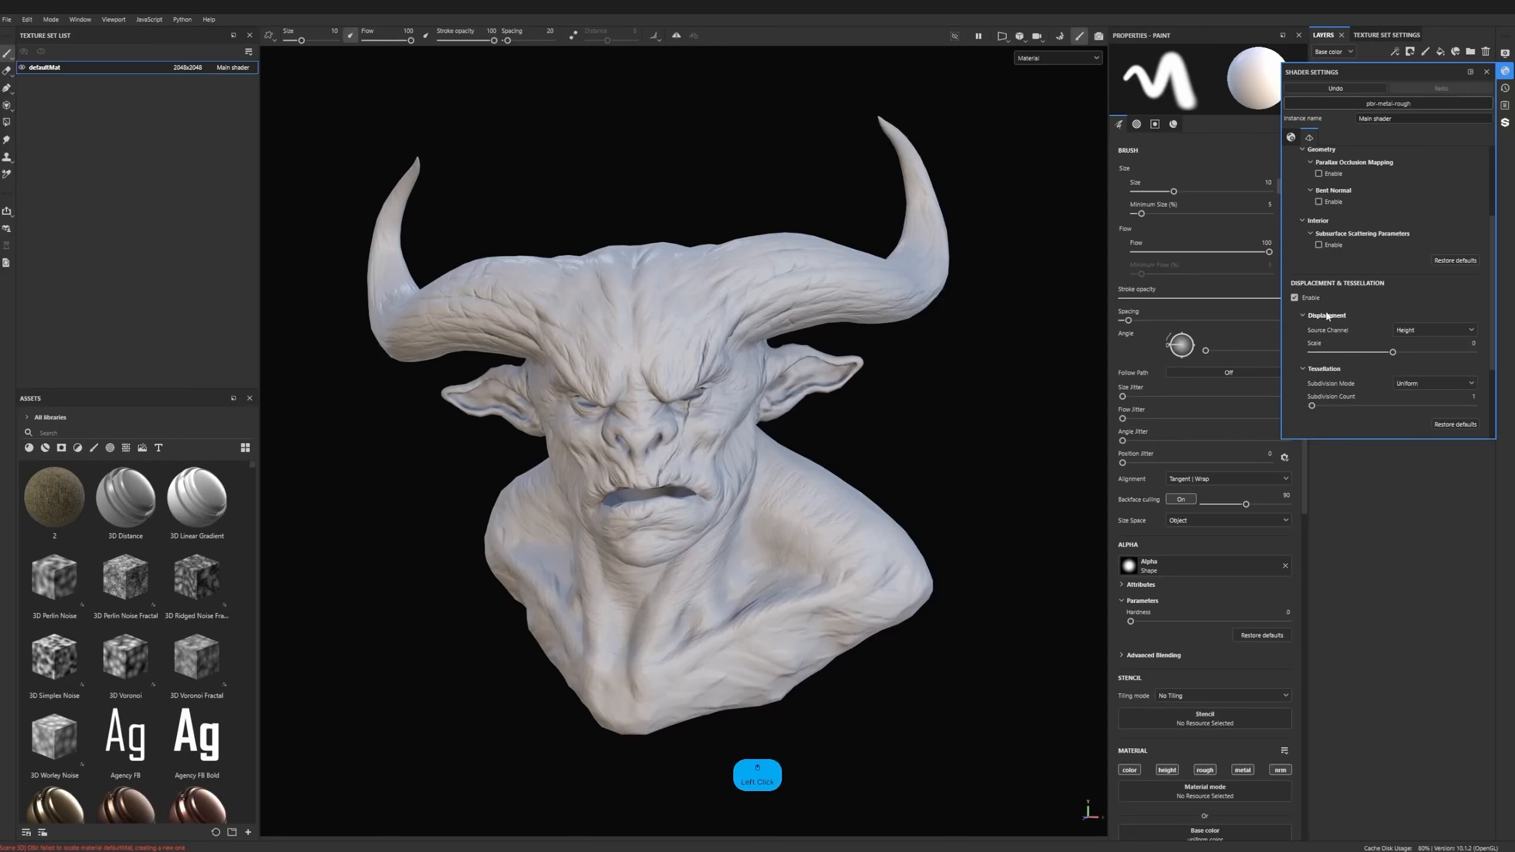
pyautogui.scroll(7, 1345, 313)
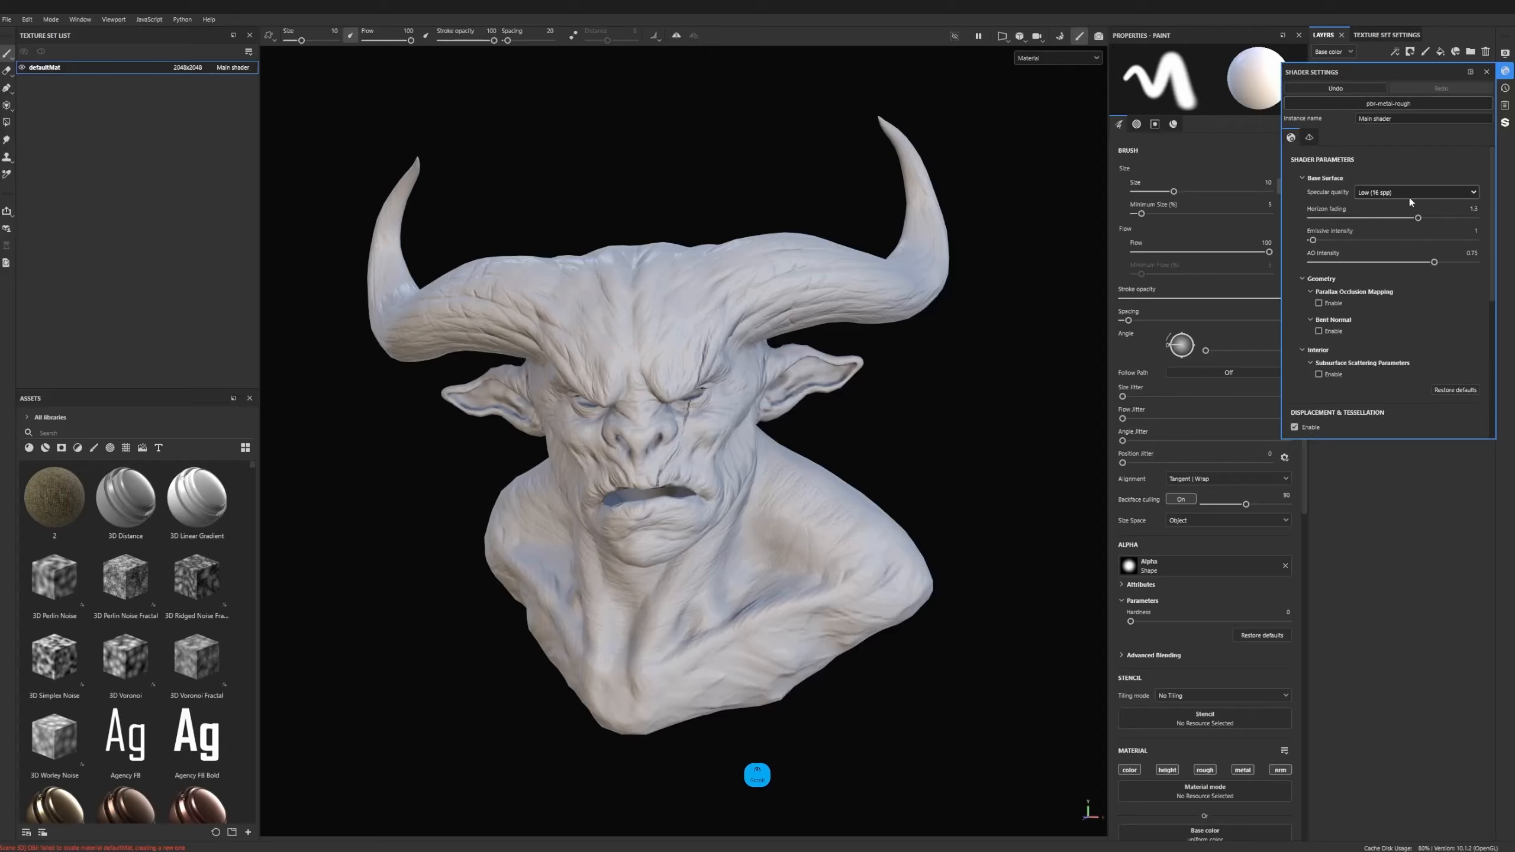
# - Look over the history, the log and the shader parameters, and close the shader settings
pyautogui.click(1510, 89)
pyautogui.click(1505, 104)
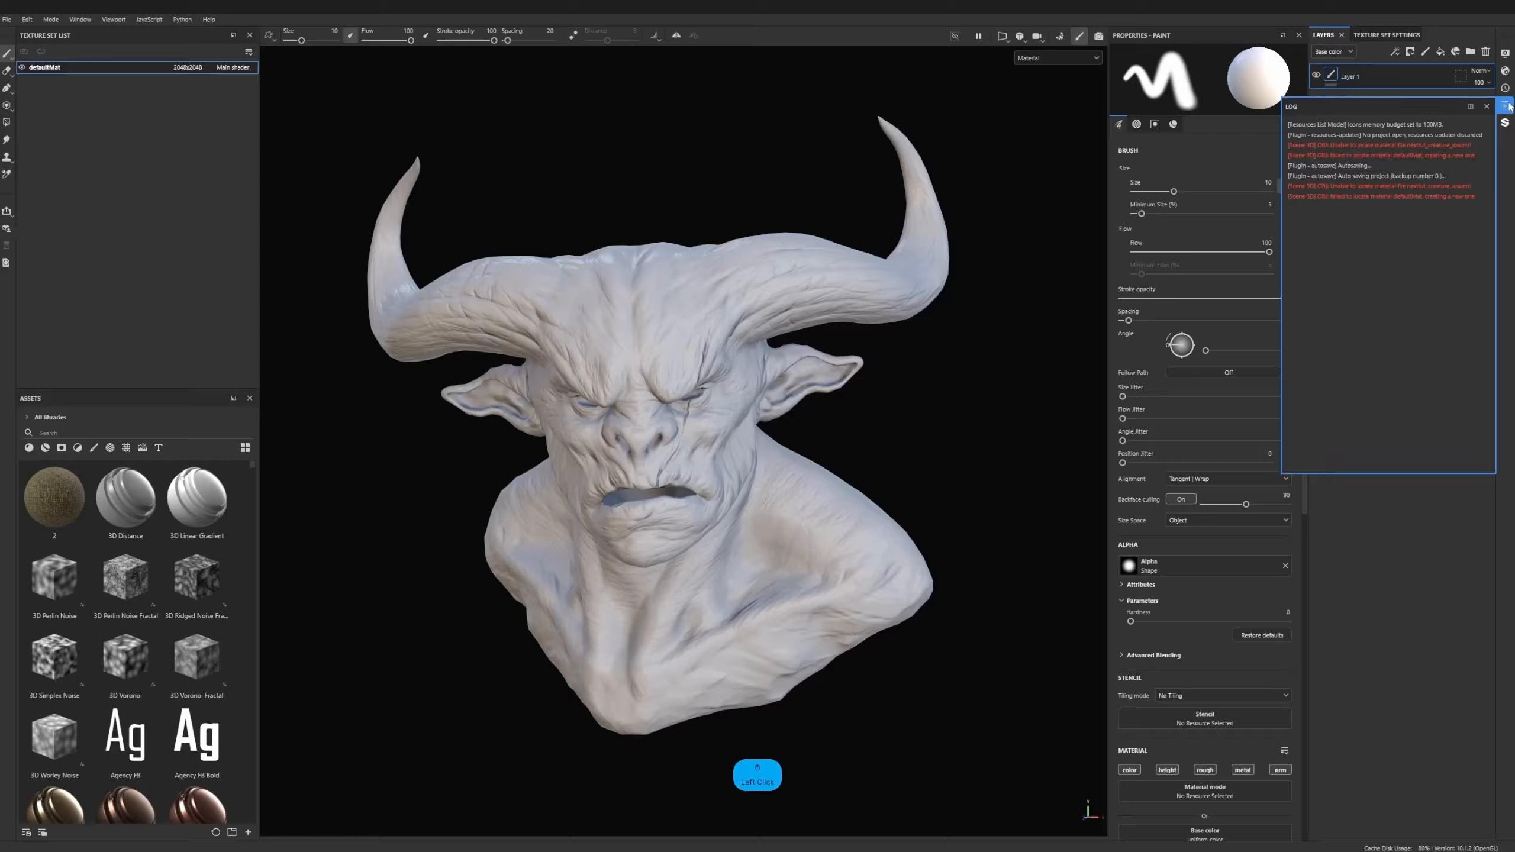
pyautogui.click(1506, 122)
pyautogui.click(1505, 87)
pyautogui.click(1506, 70)
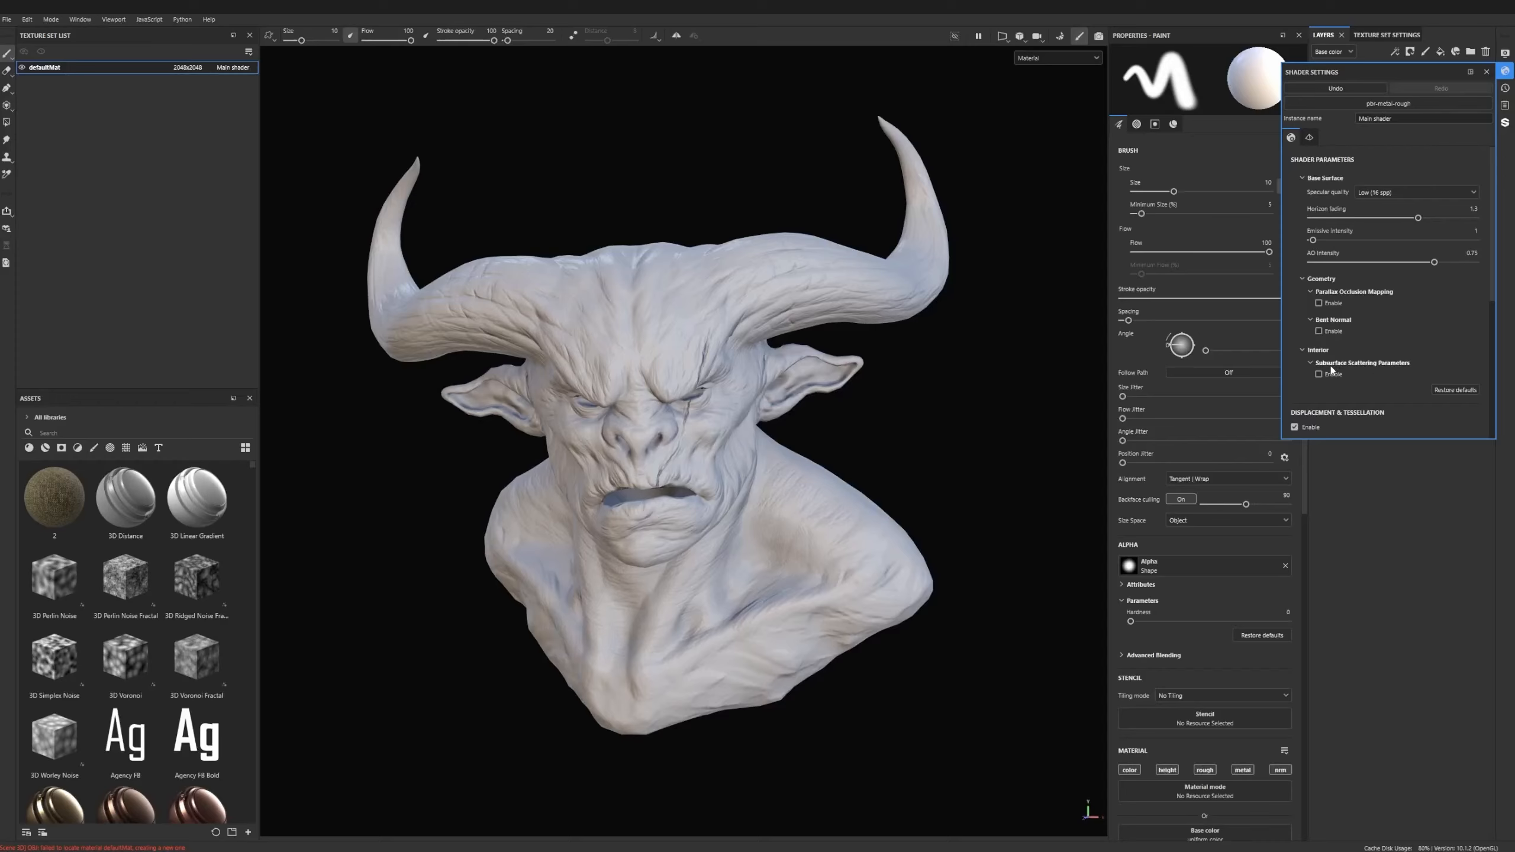
pyautogui.scroll(-5, 1328, 197)
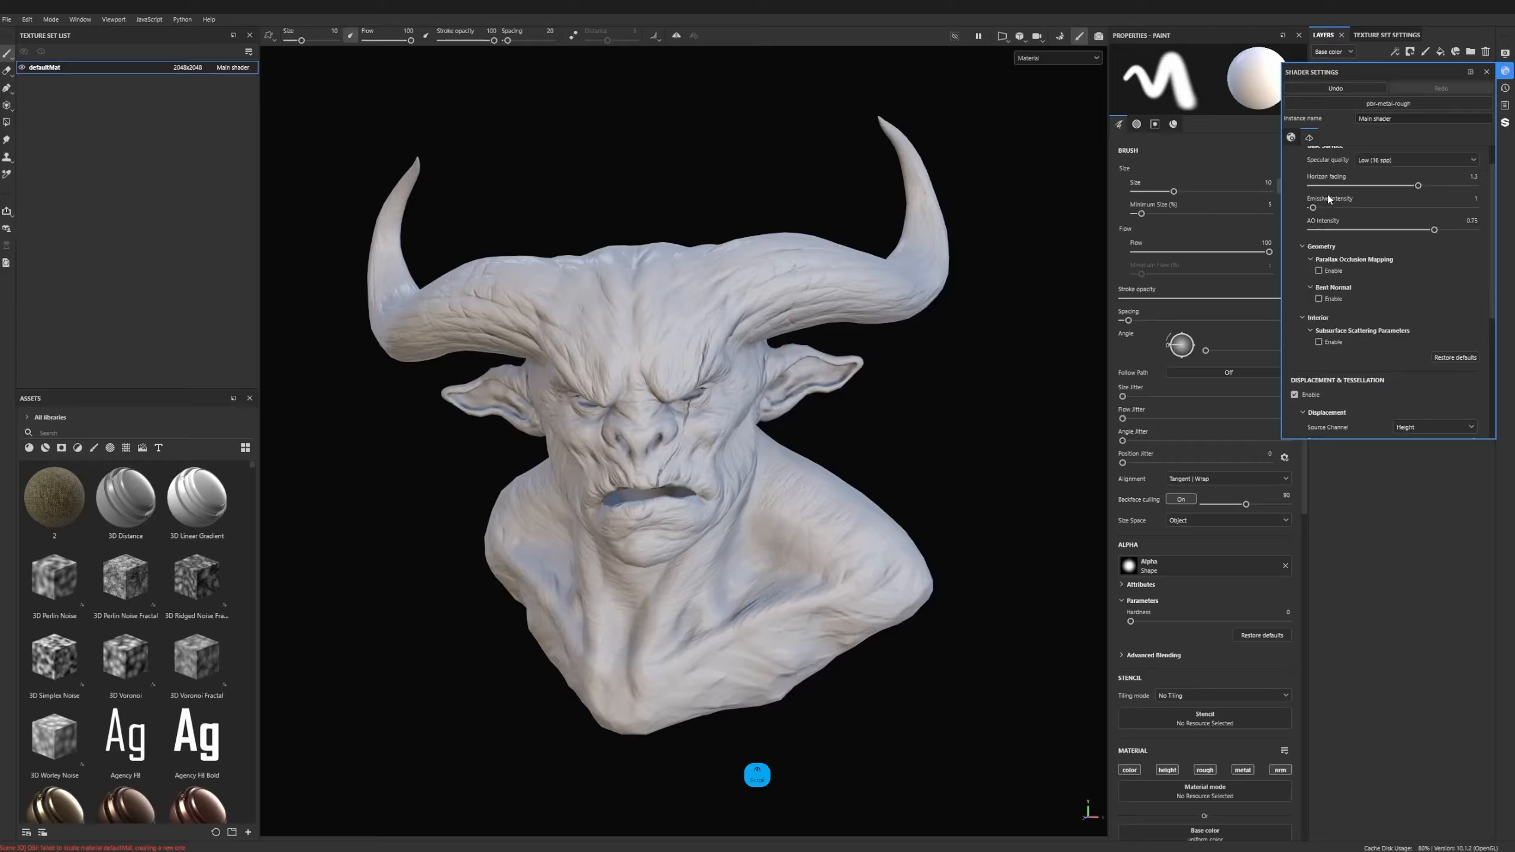
pyautogui.scroll(5, 1351, 235)
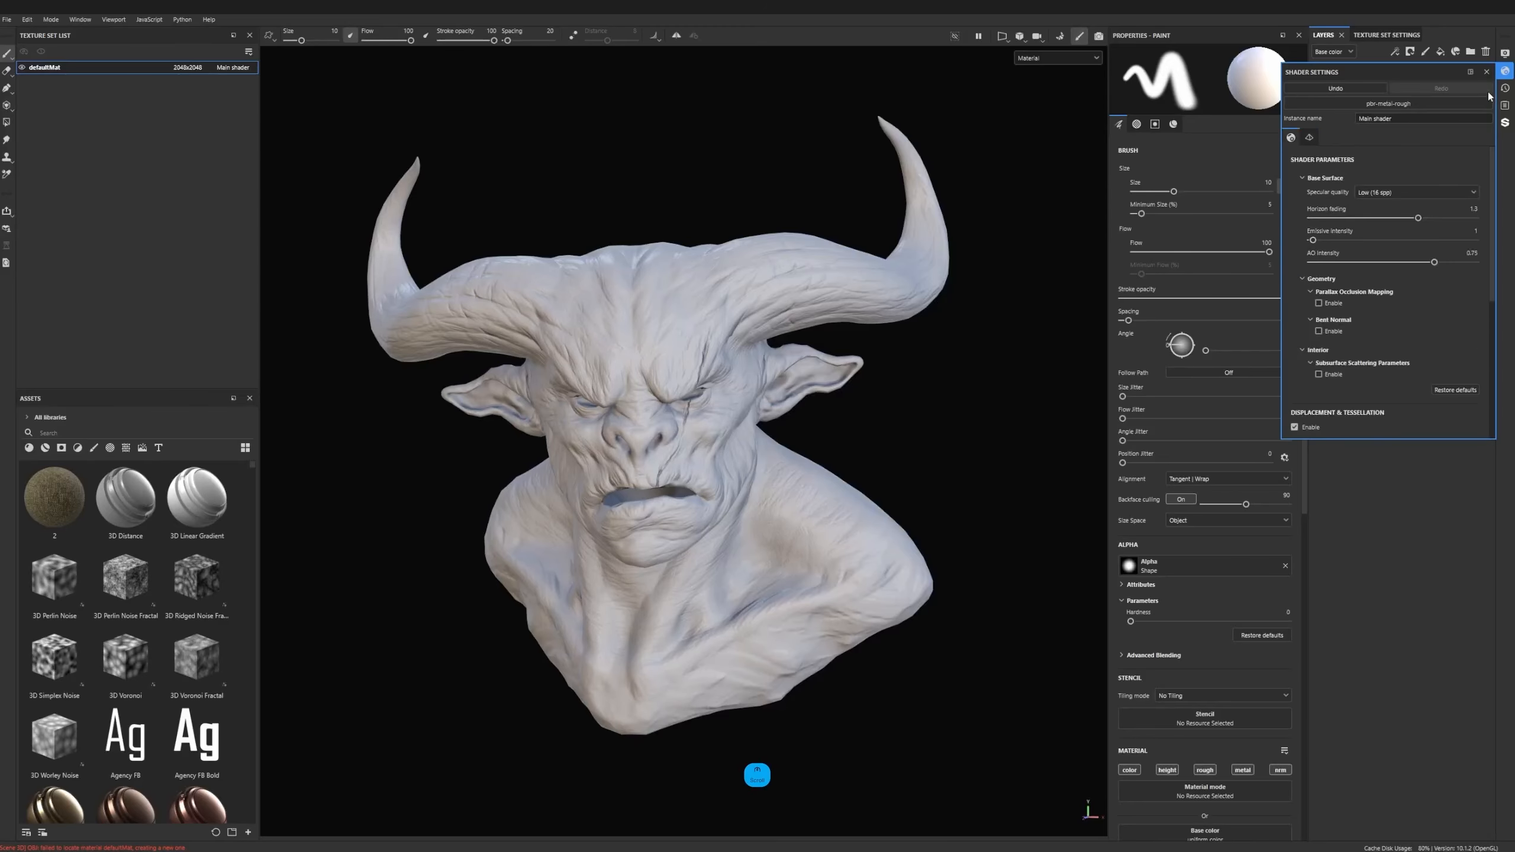
pyautogui.click(1487, 72)
# - Add a fill layer above the paint layer and name it Base
pyautogui.keyDown('alt'); pyautogui.moveTo(695, 381); pyautogui.dragTo(734, 384); pyautogui.keyUp('alt')
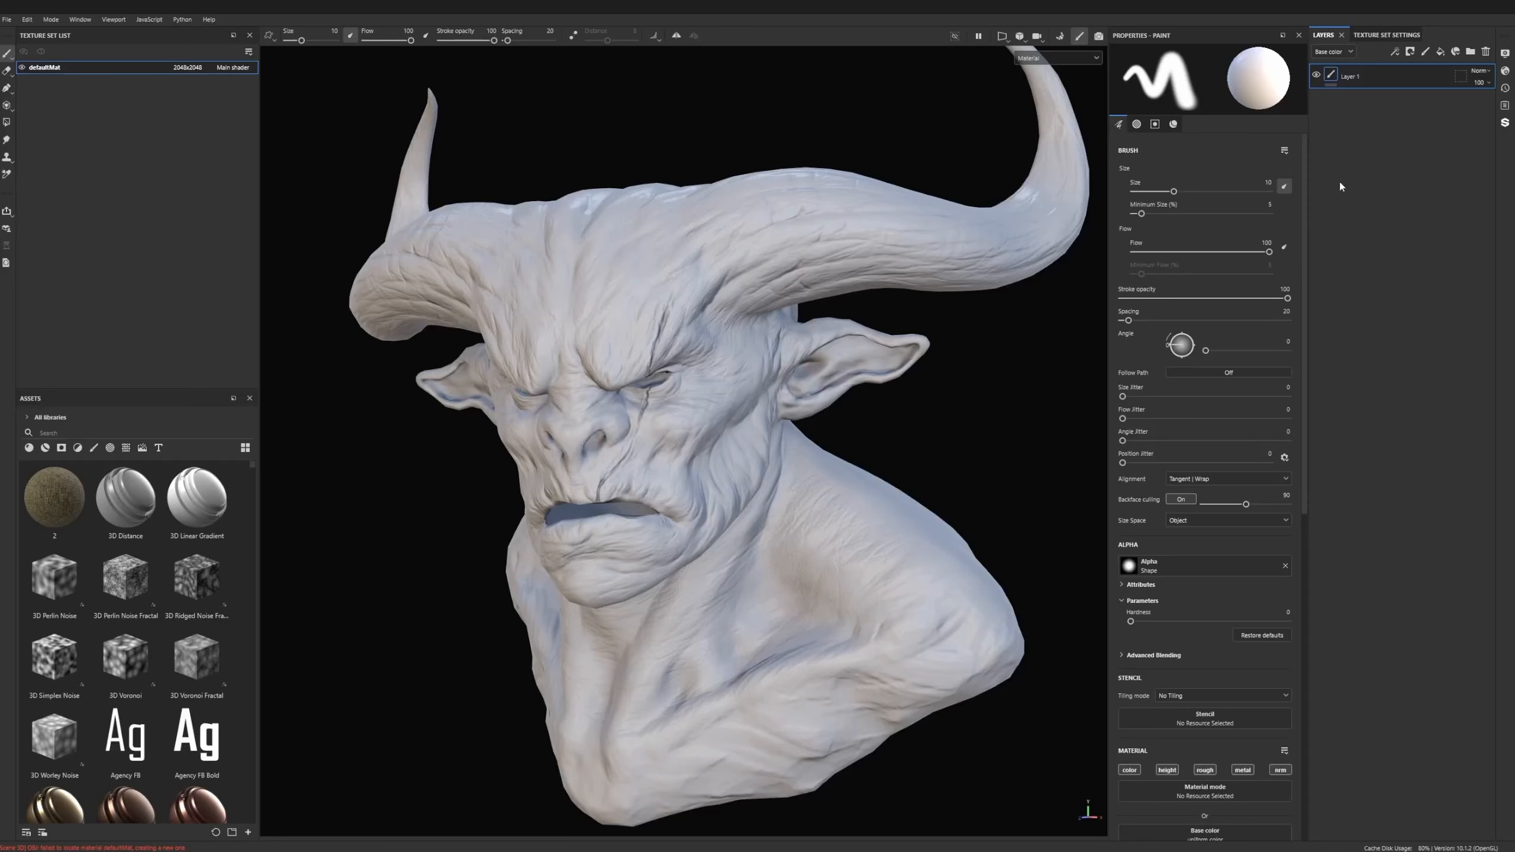
pyautogui.click(1441, 52)
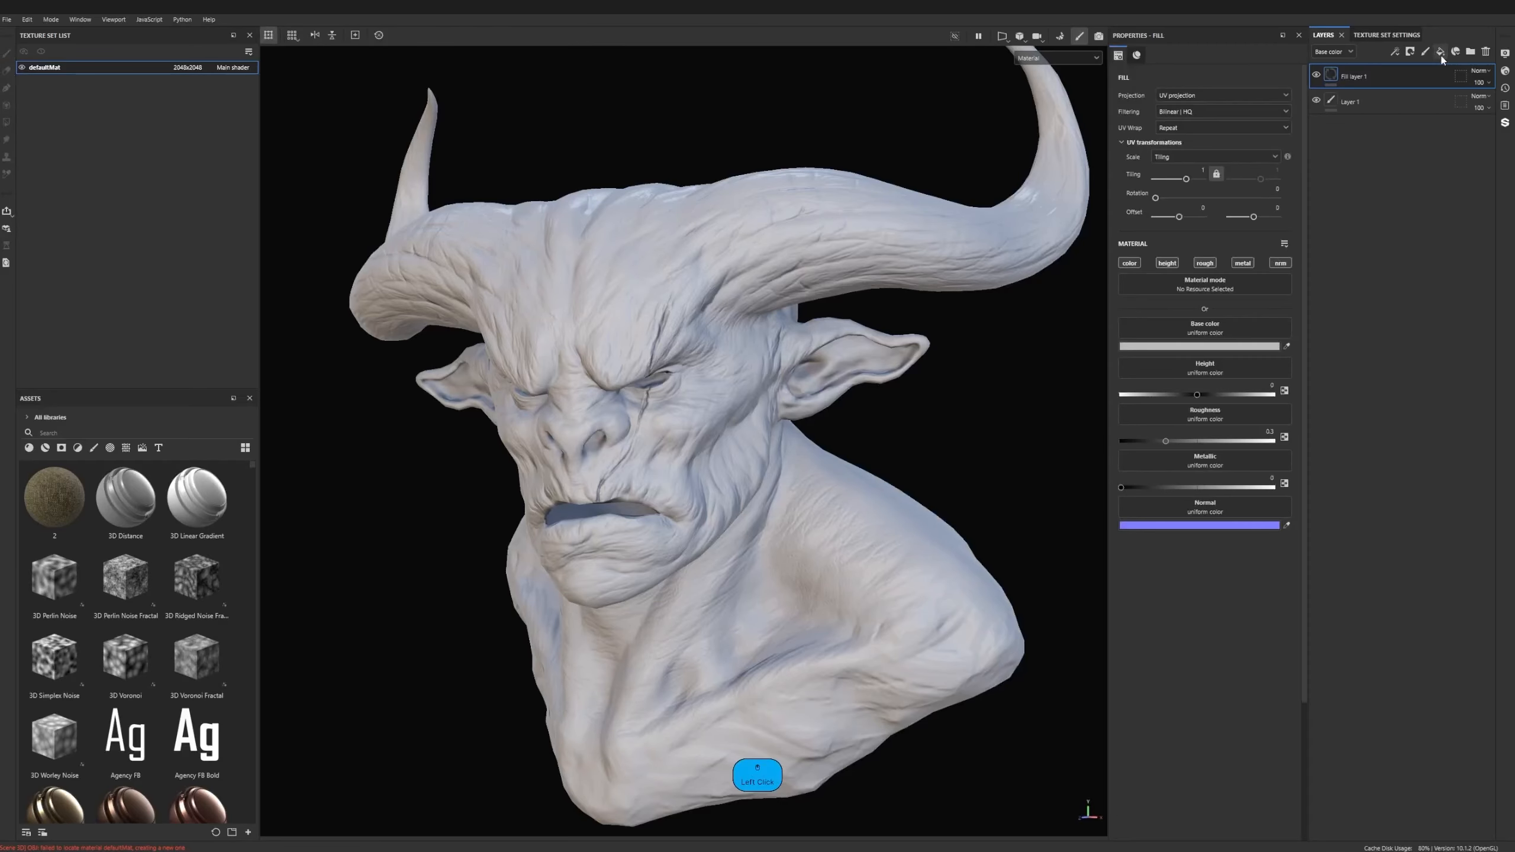
pyautogui.doubleClick(1364, 75)
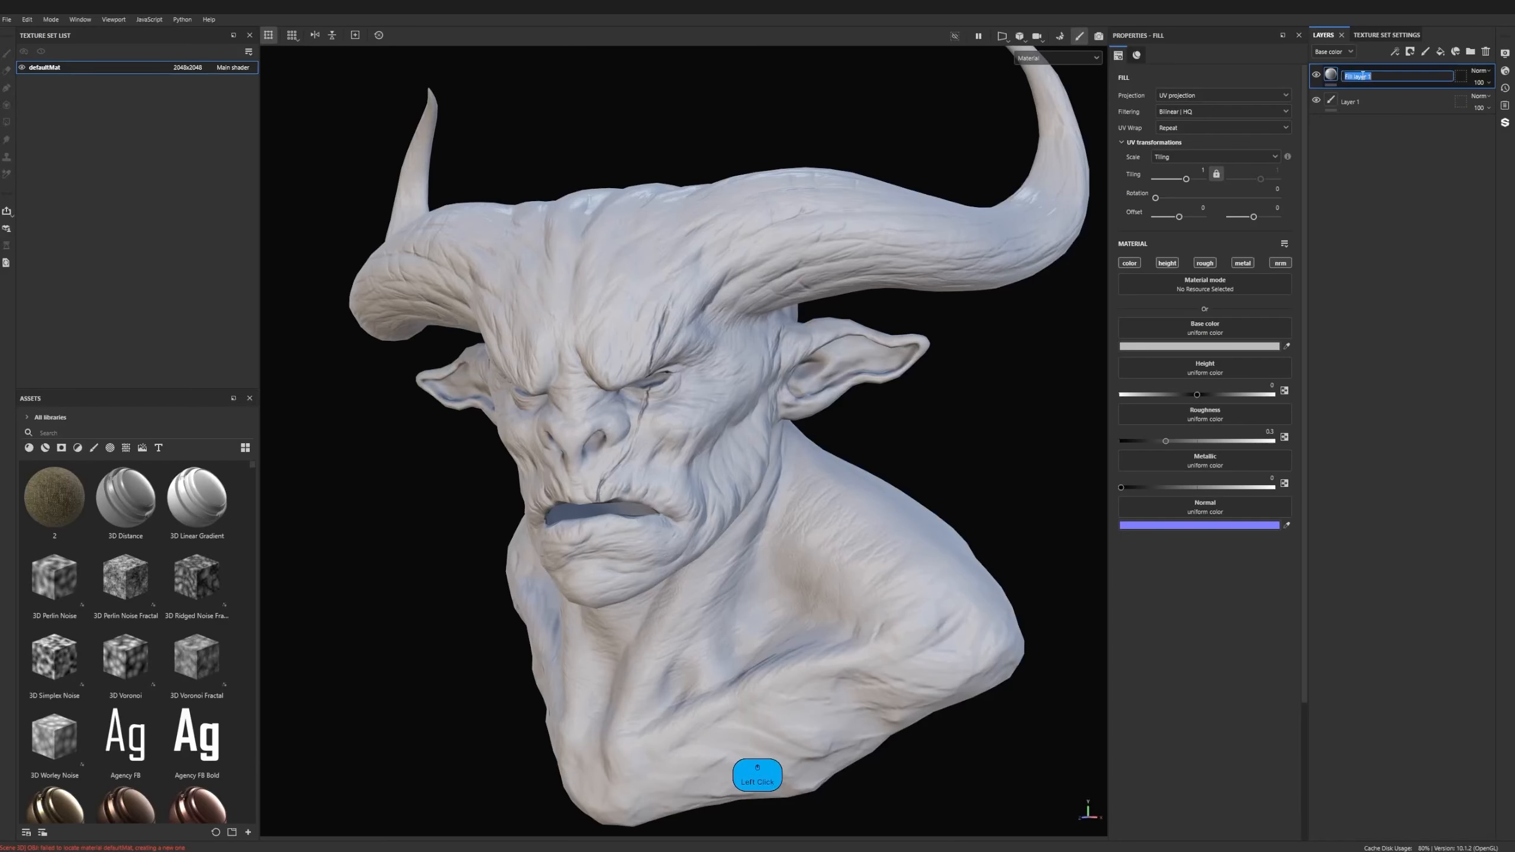
pyautogui.write('Base')
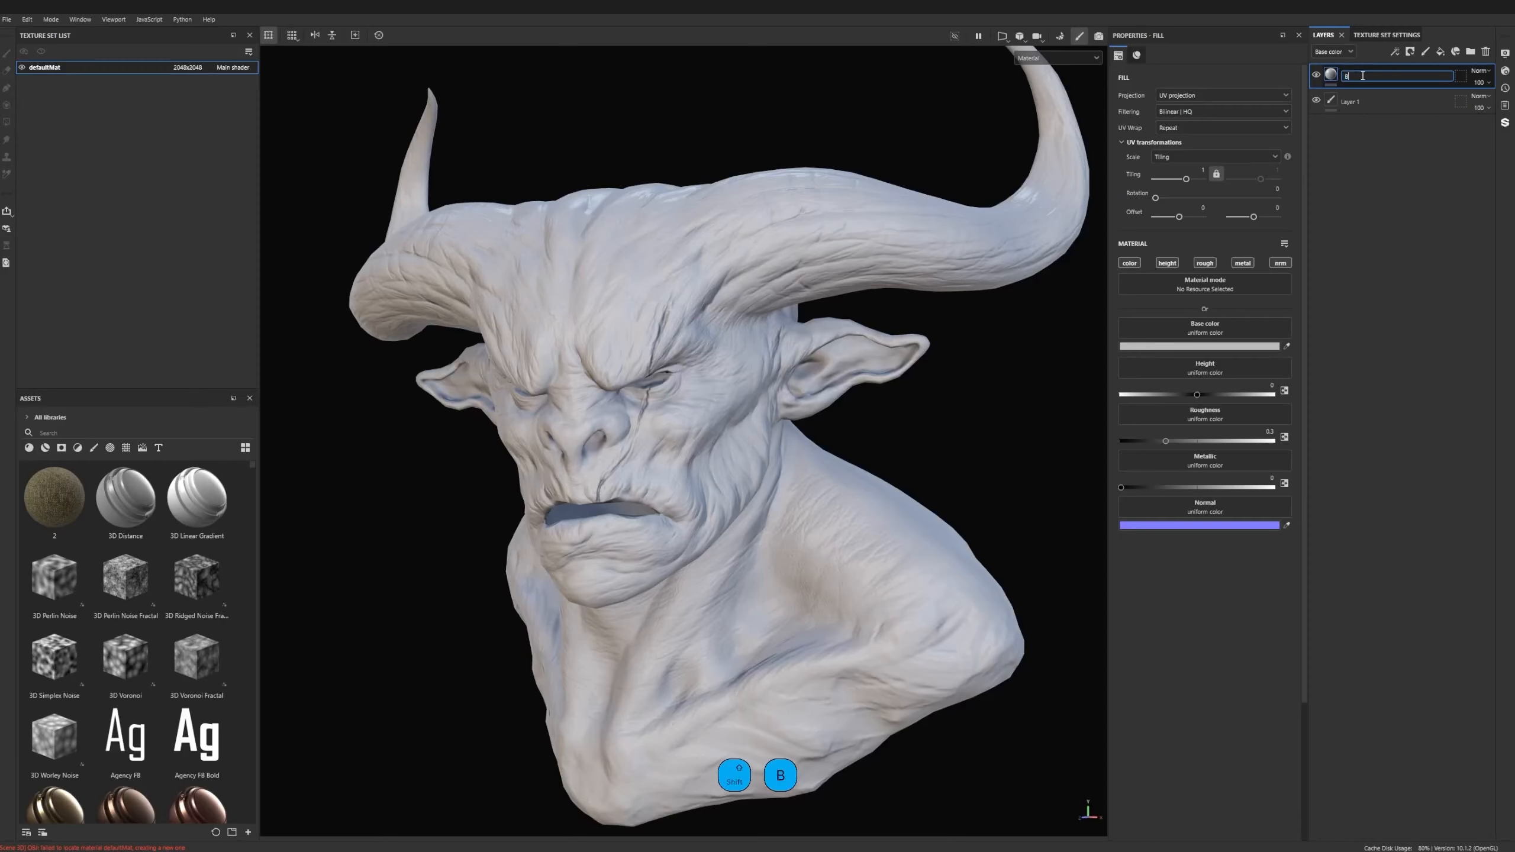
pyautogui.press('Return')
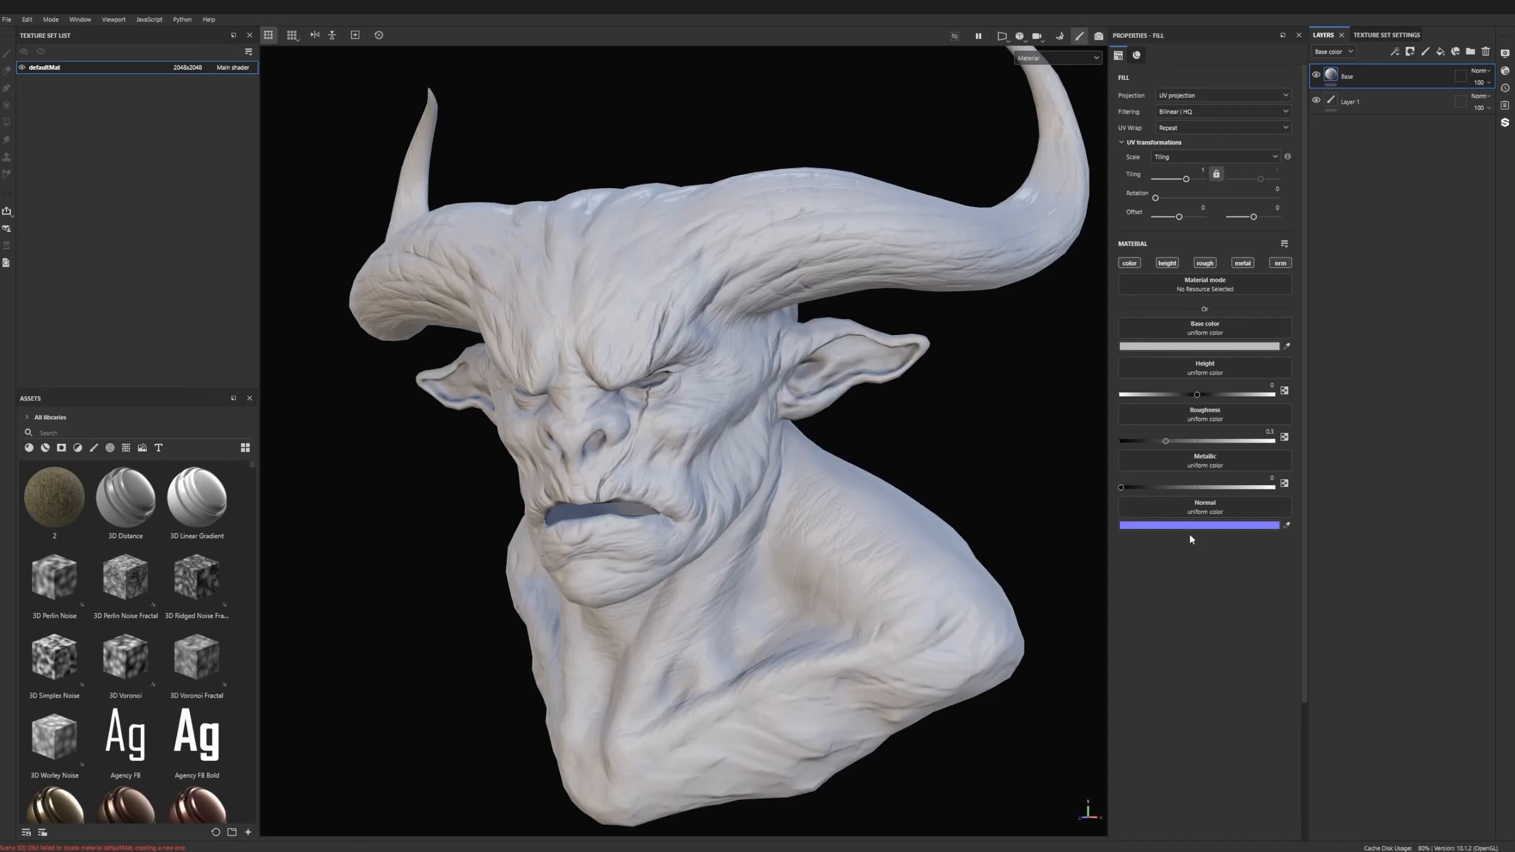
# - Darken the Base layer's base color to grey 727272 and set its roughness to about 0.45
pyautogui.moveTo(1165, 441)
pyautogui.mouseDown()
pyautogui.moveTo(1179, 443)
pyautogui.moveTo(1121, 447)
pyautogui.moveTo(1204, 457)
pyautogui.moveTo(1189, 427)
pyautogui.mouseUp()
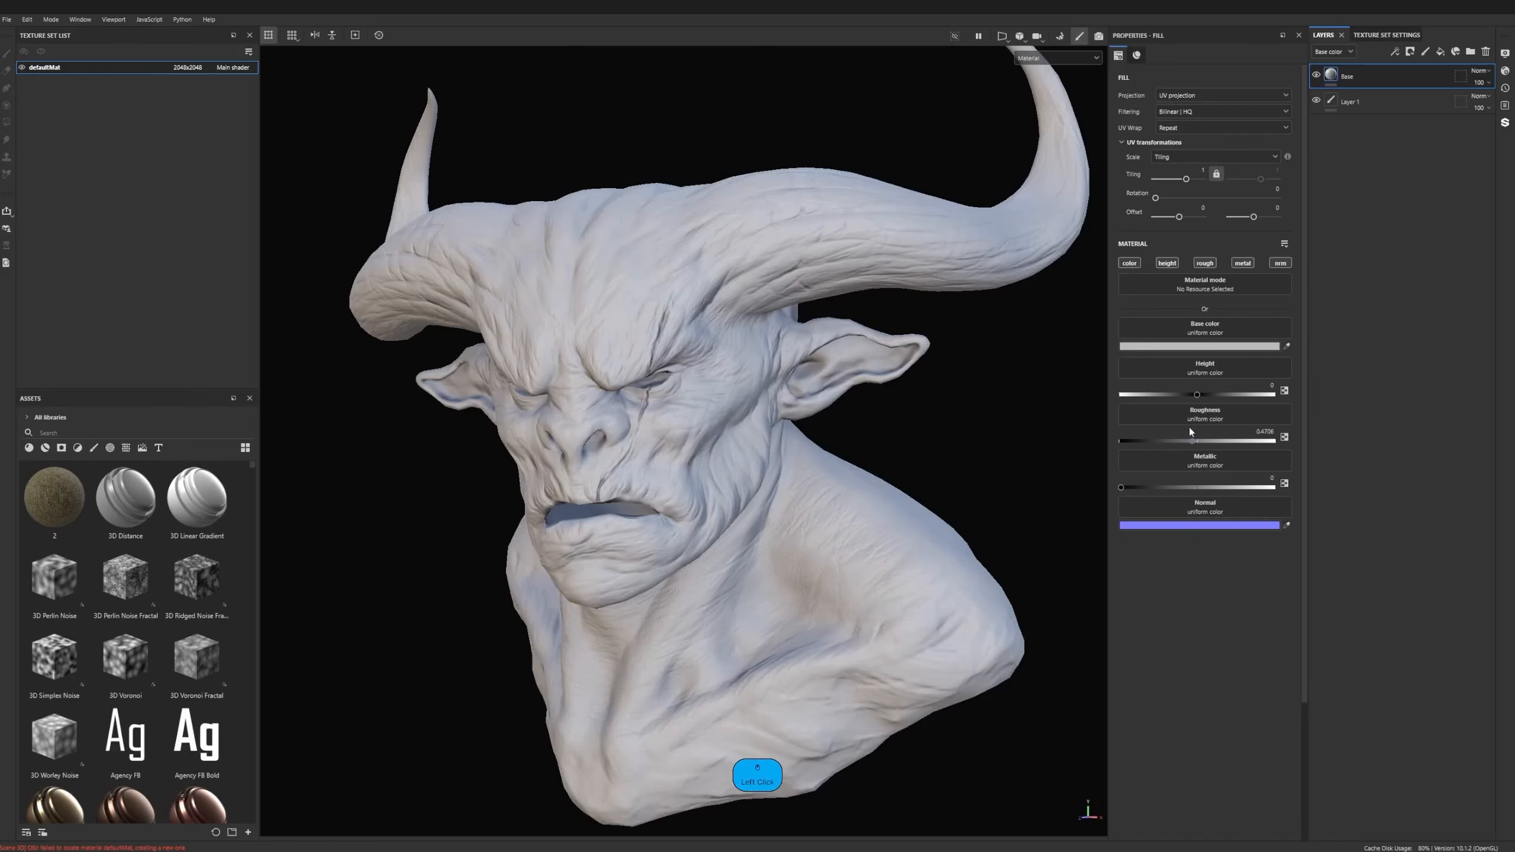
pyautogui.click(1179, 349)
pyautogui.click(1227, 438)
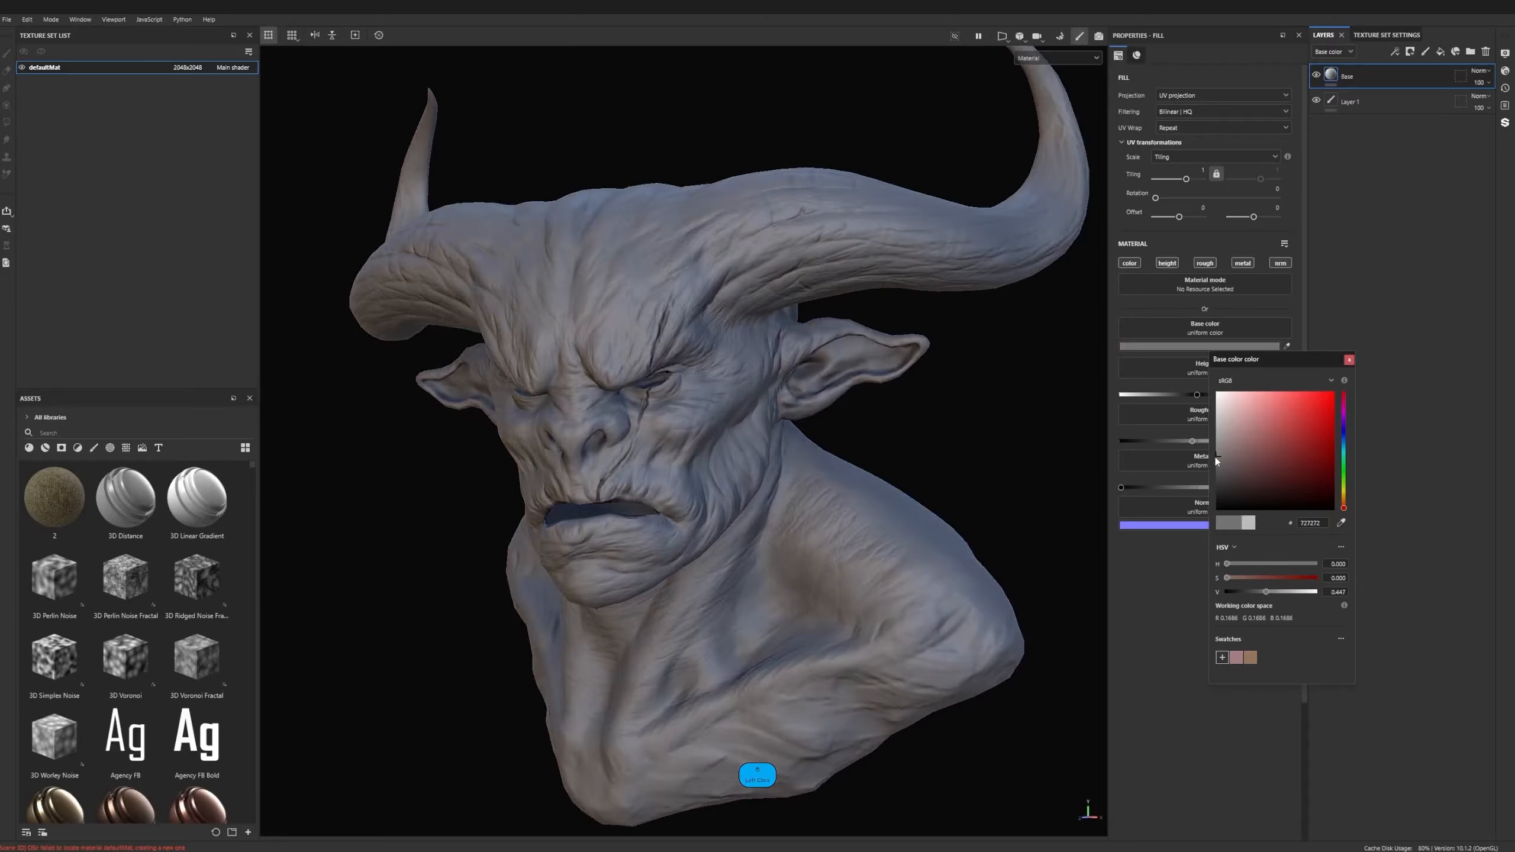
pyautogui.moveTo(1198, 445); pyautogui.dragTo(1184, 442)
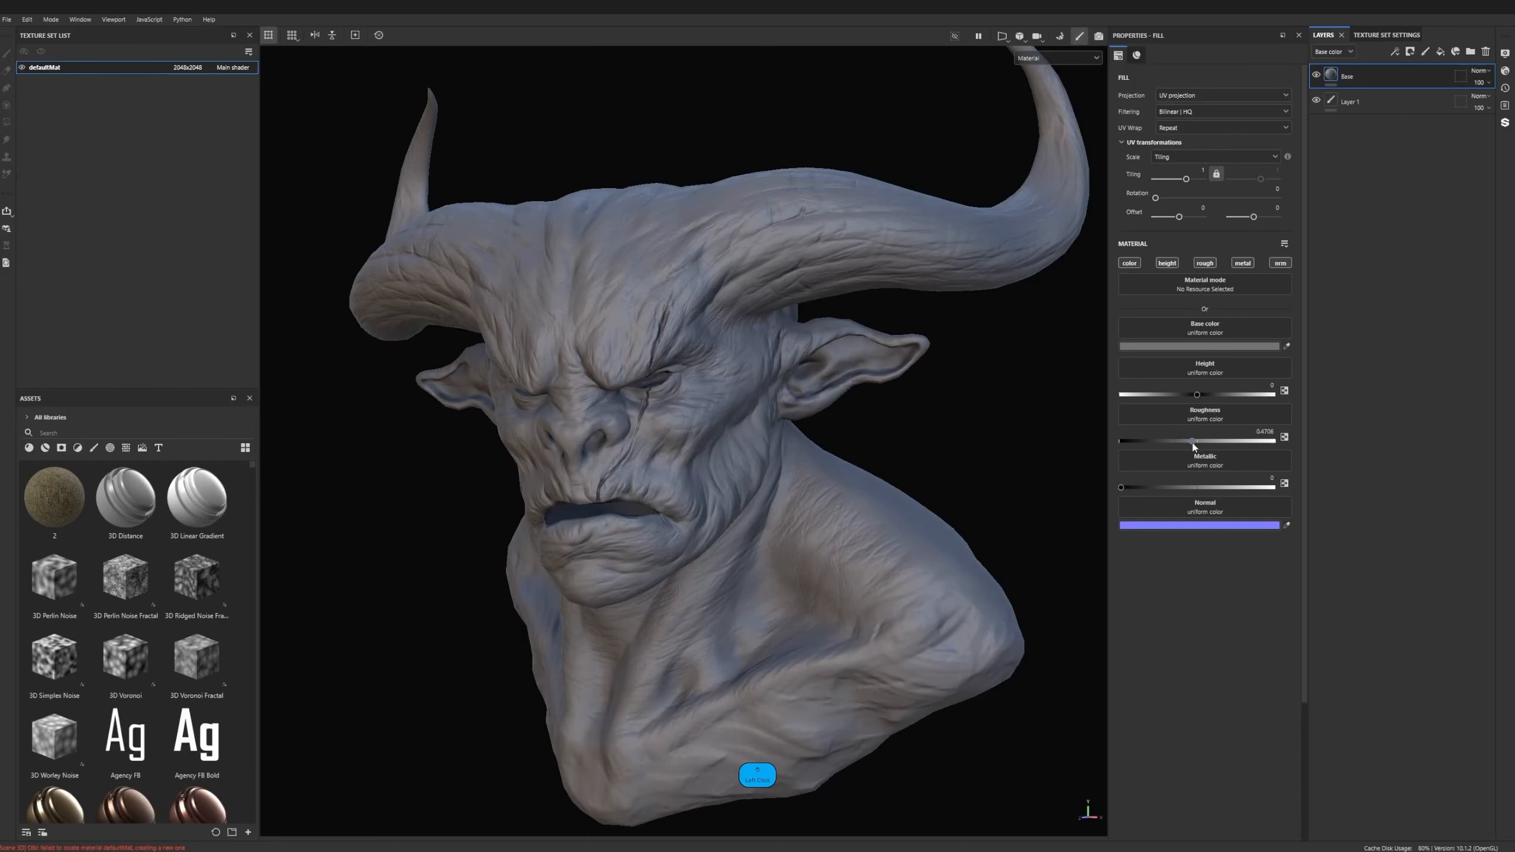
pyautogui.keyDown('alt'); pyautogui.moveTo(943, 418); pyautogui.dragTo(891, 425, button='middle'); pyautogui.keyUp('alt')
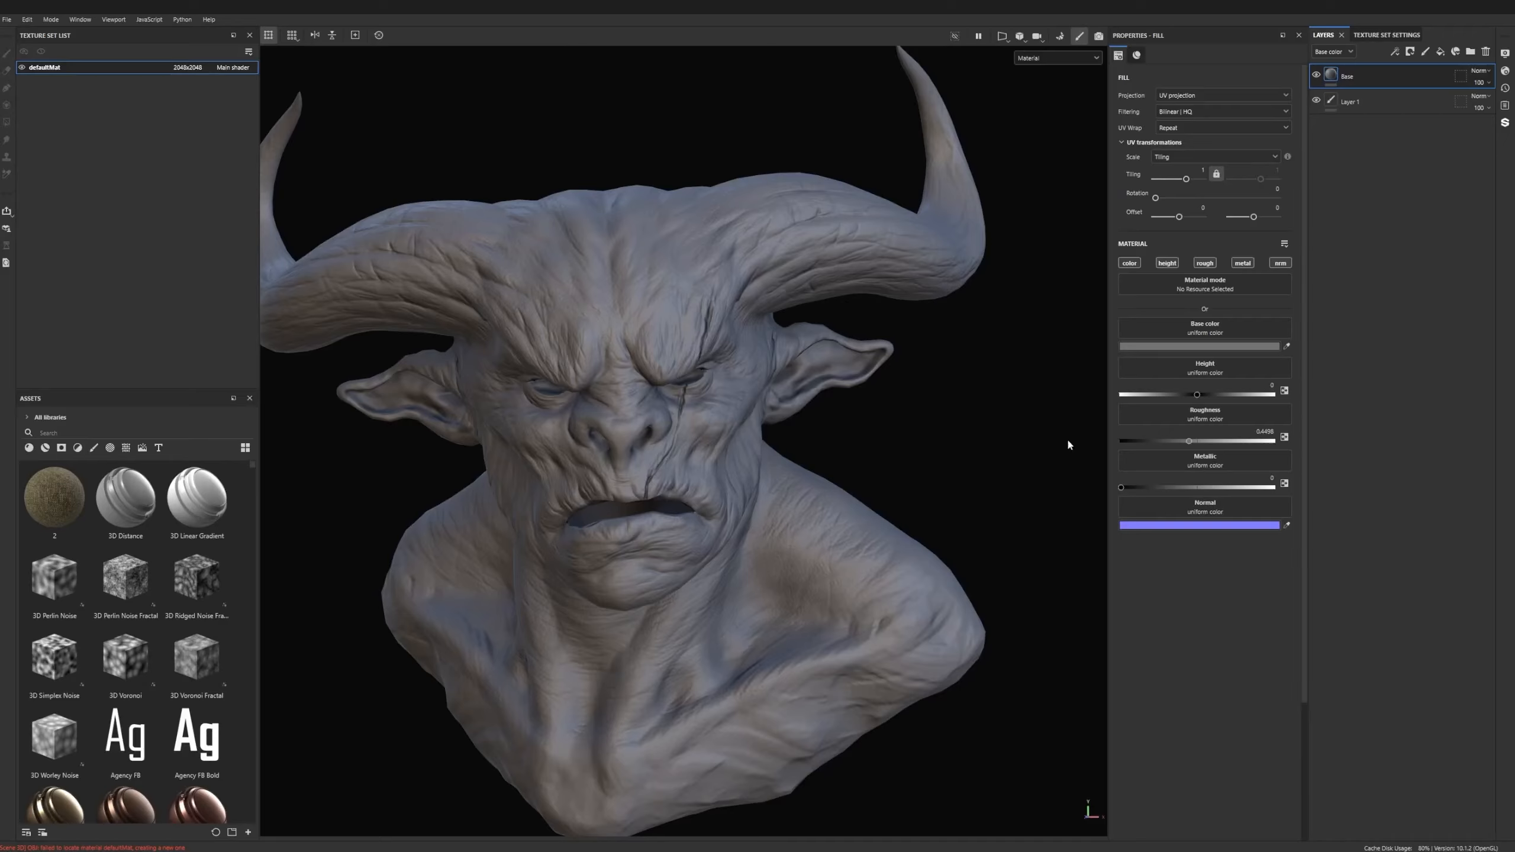
# - Raise the Base layer's metallic value to 1 and lower its roughness to 0
pyautogui.click(1206, 445)
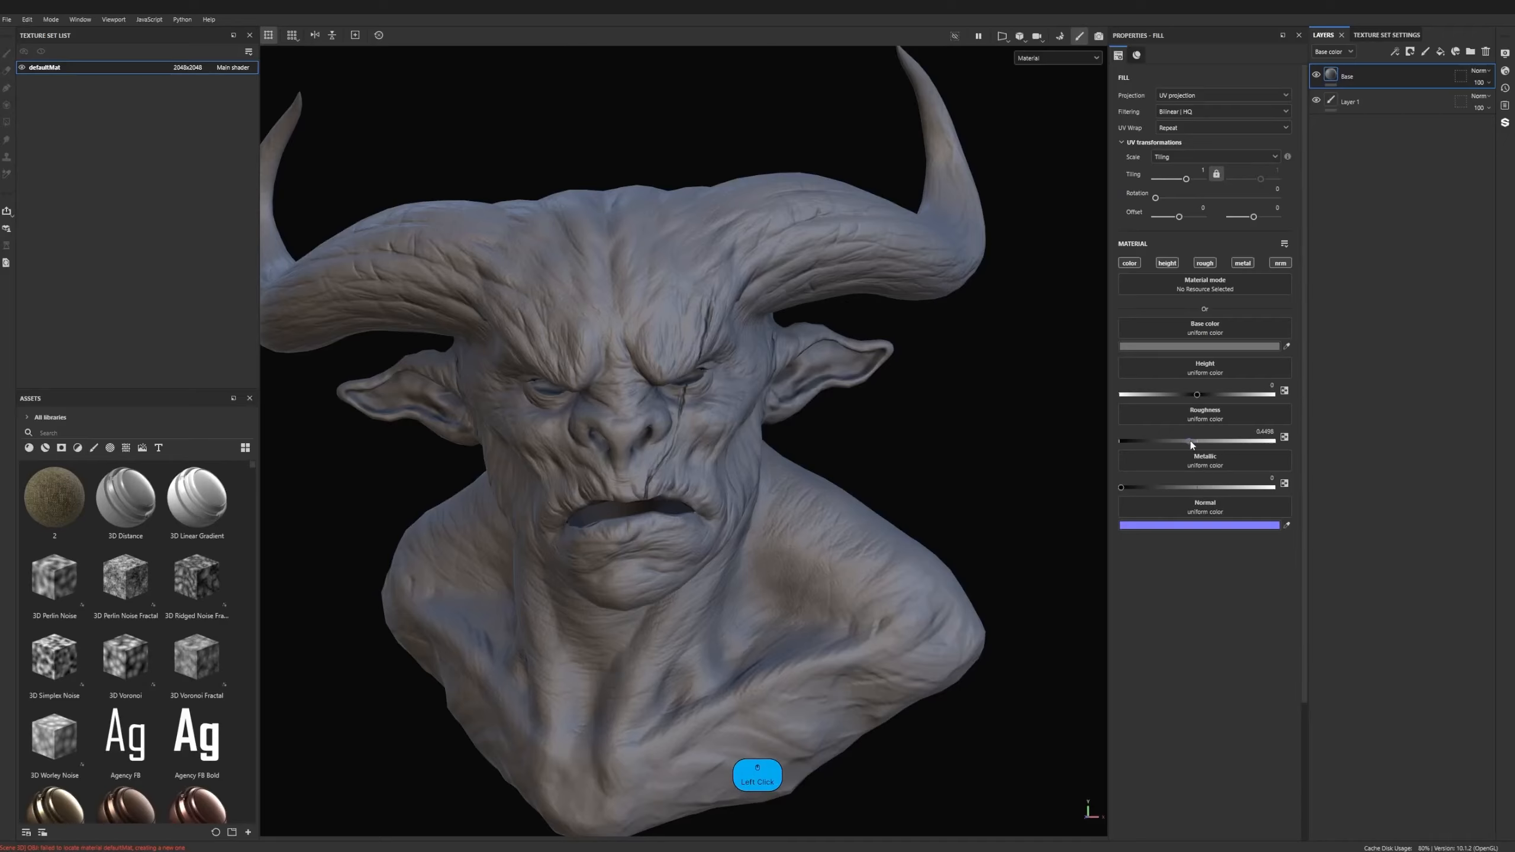
pyautogui.moveTo(1191, 441); pyautogui.dragTo(1143, 441)
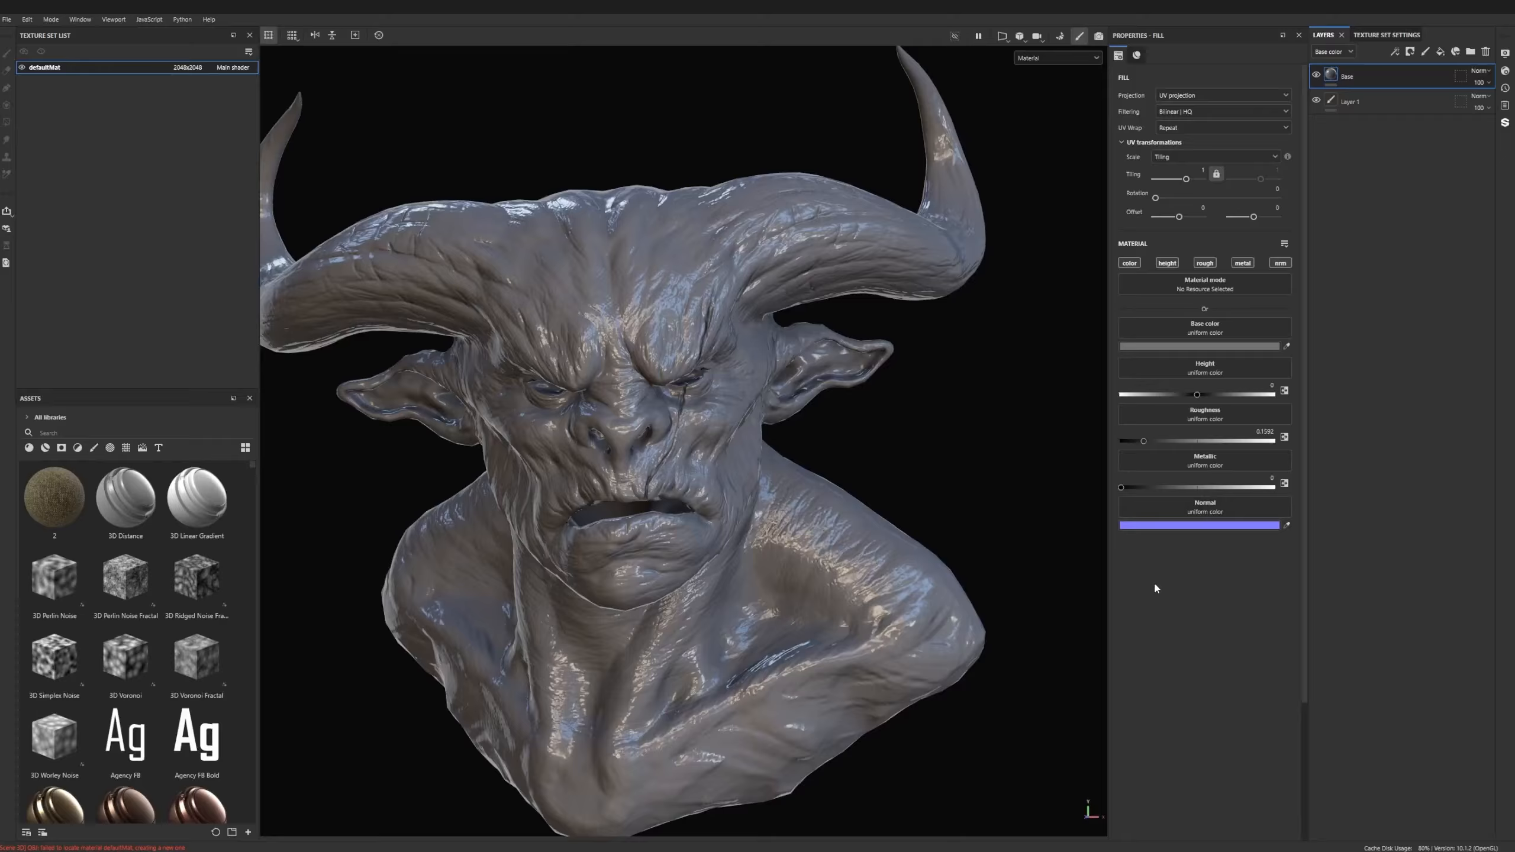
pyautogui.moveTo(1144, 485); pyautogui.dragTo(1318, 495)
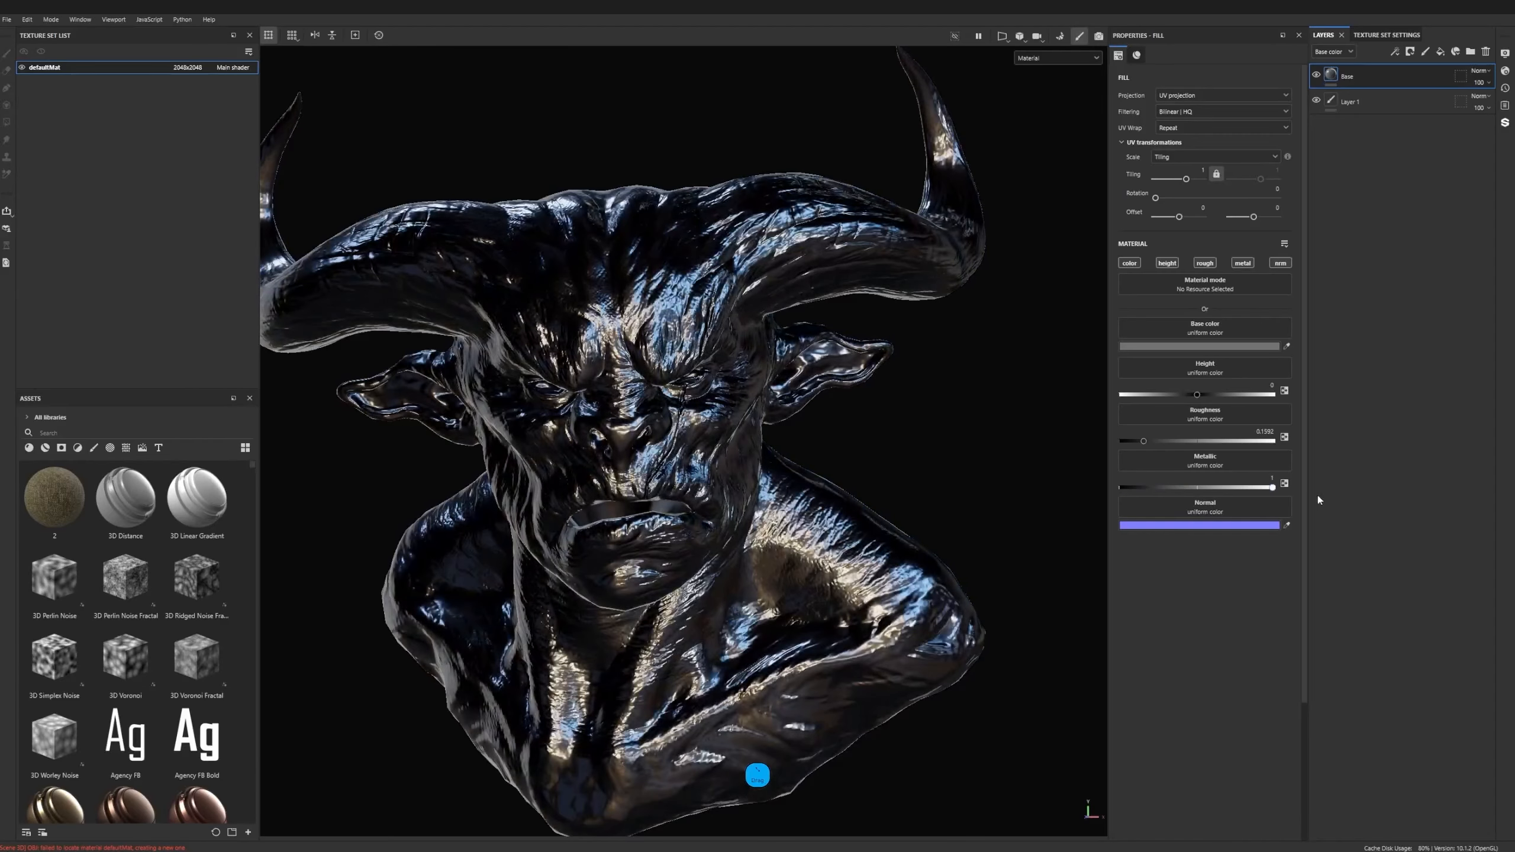
pyautogui.moveTo(1144, 441); pyautogui.dragTo(1085, 440)
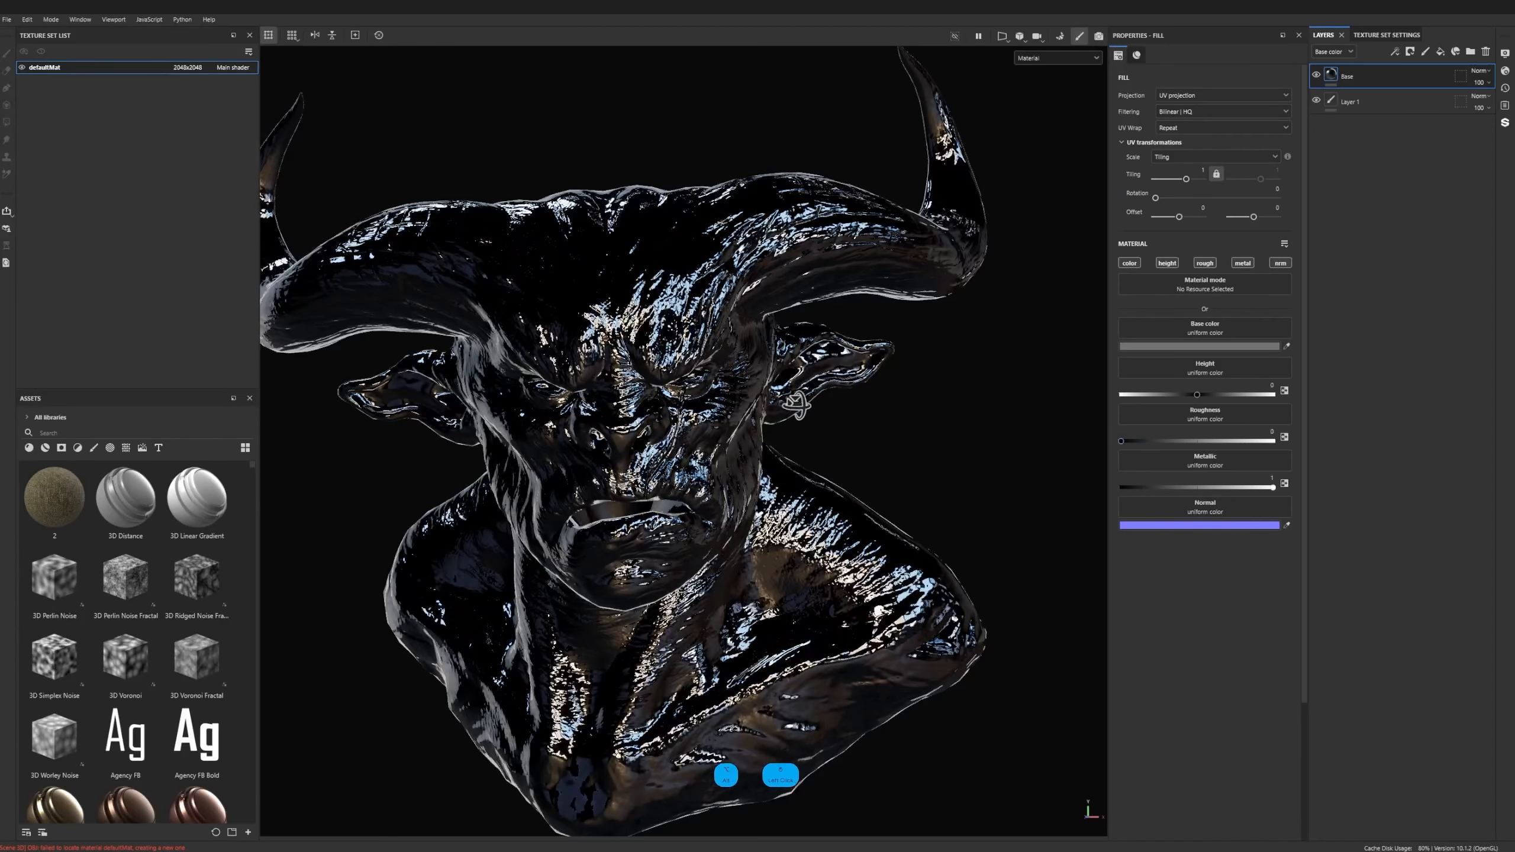
# - Lower the Base layer's metallic value to 0 and set its roughness to about 0.44
pyautogui.keyDown('alt'); pyautogui.moveTo(633, 412); pyautogui.dragTo(508, 392); pyautogui.keyUp('alt')
pyautogui.keyDown('alt'); pyautogui.moveTo(507, 391); pyautogui.dragTo(316, 397, button='middle'); pyautogui.keyUp('alt')
pyautogui.scroll(2, 316, 397)
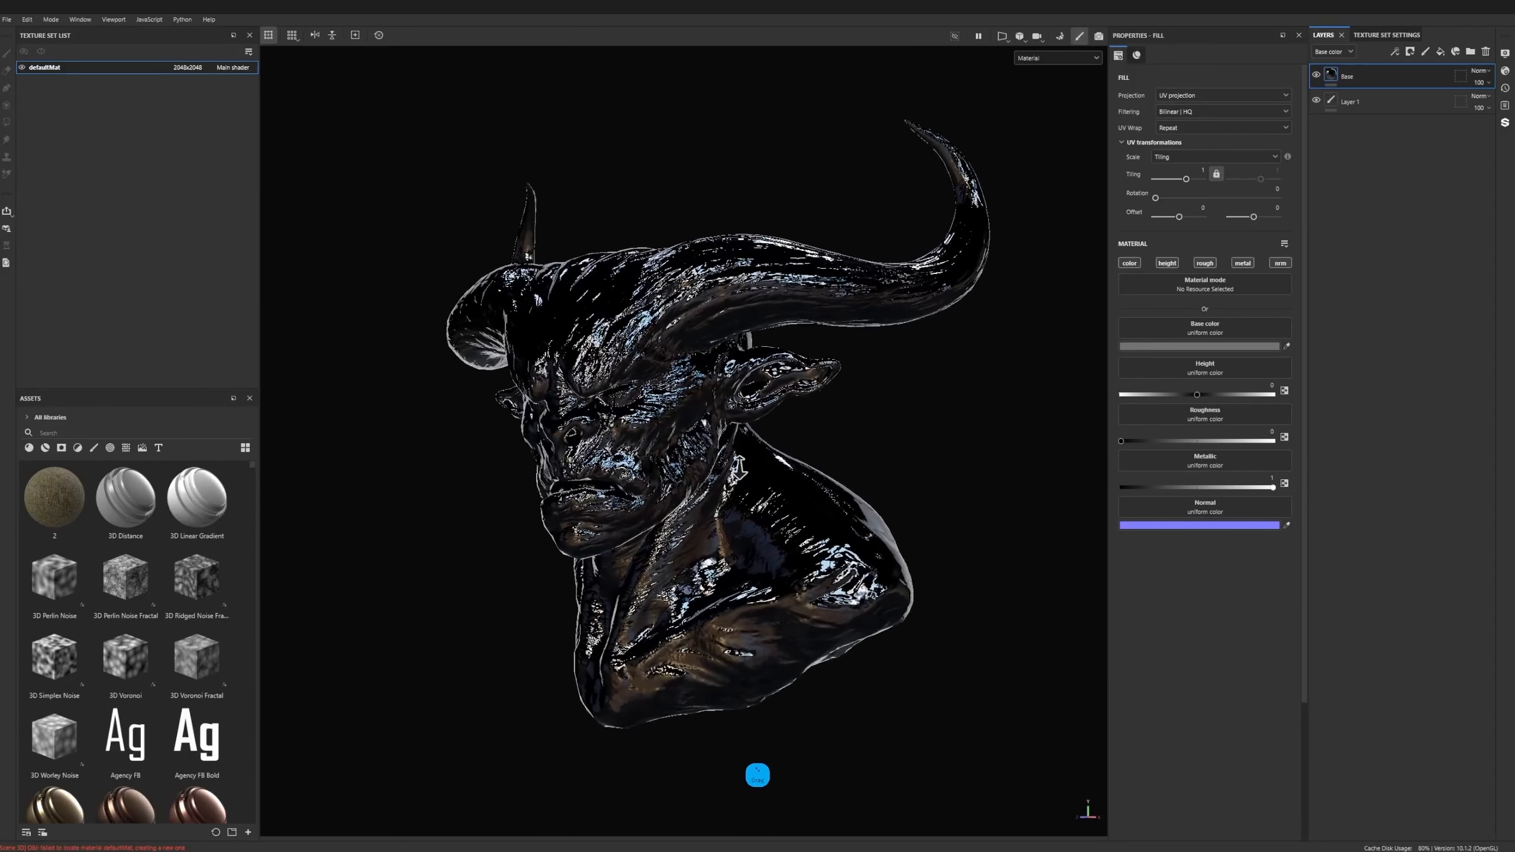
pyautogui.moveTo(1147, 441); pyautogui.dragTo(1183, 440)
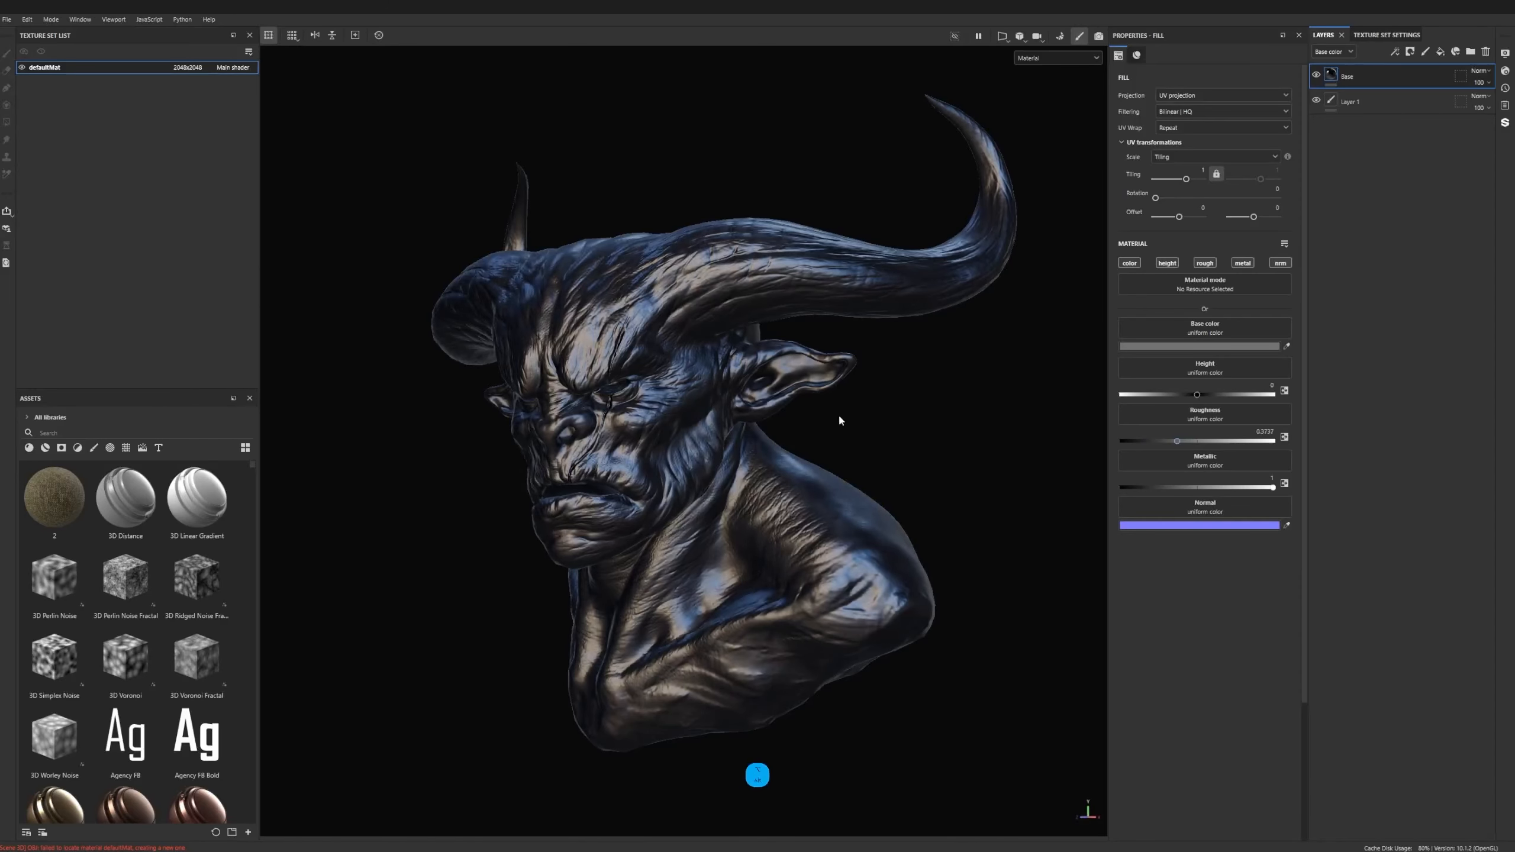
pyautogui.keyDown('alt'); pyautogui.moveTo(838, 418); pyautogui.dragTo(944, 466); pyautogui.keyUp('alt')
pyautogui.moveTo(1273, 487); pyautogui.dragTo(1066, 483)
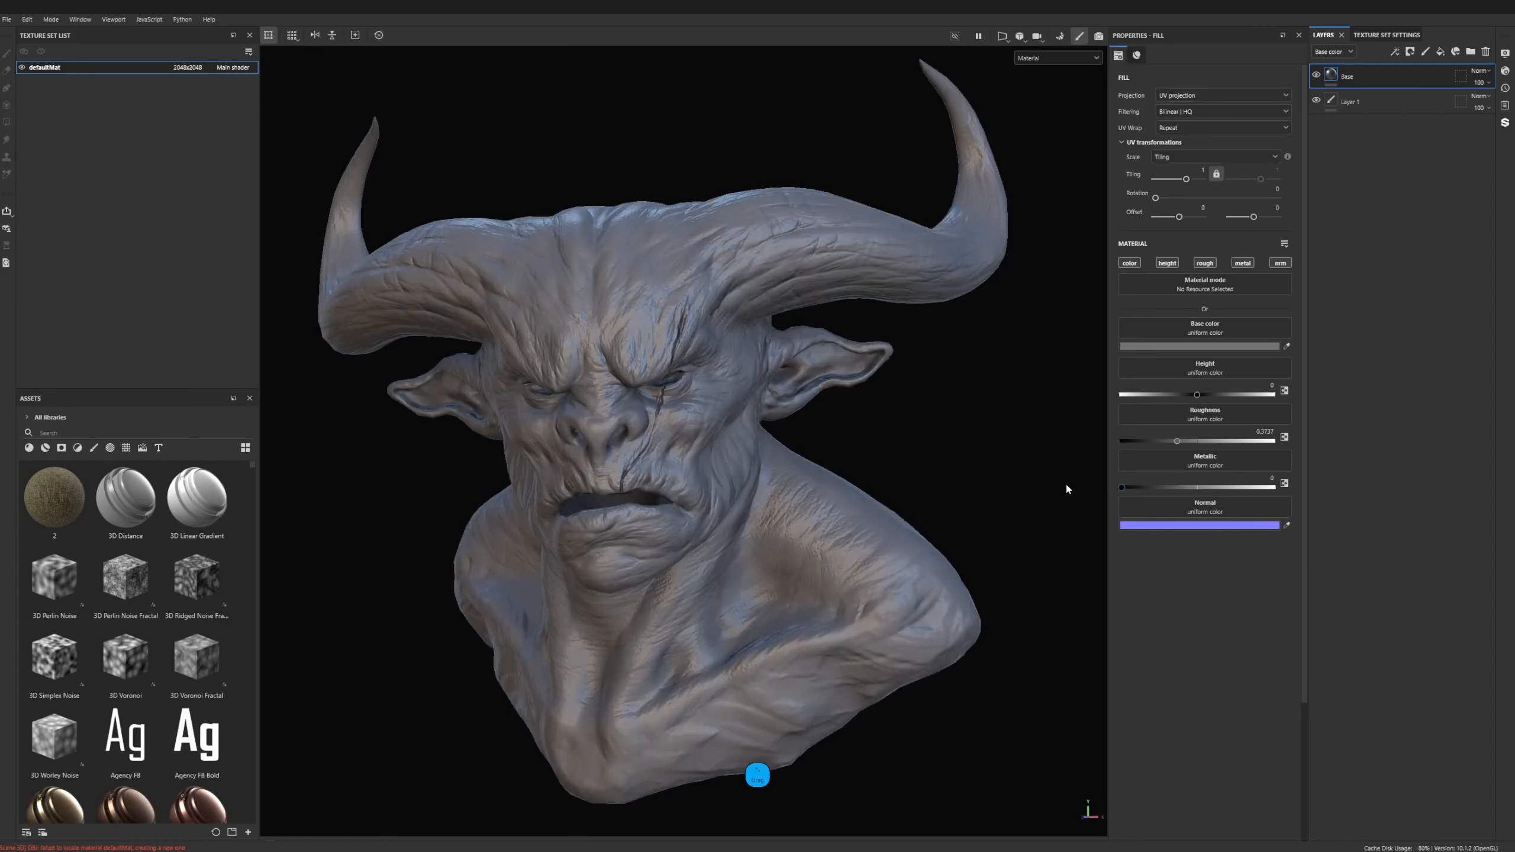
pyautogui.moveTo(1175, 441)
pyautogui.mouseDown()
pyautogui.moveTo(1195, 442)
pyautogui.moveTo(1182, 440)
pyautogui.mouseUp()
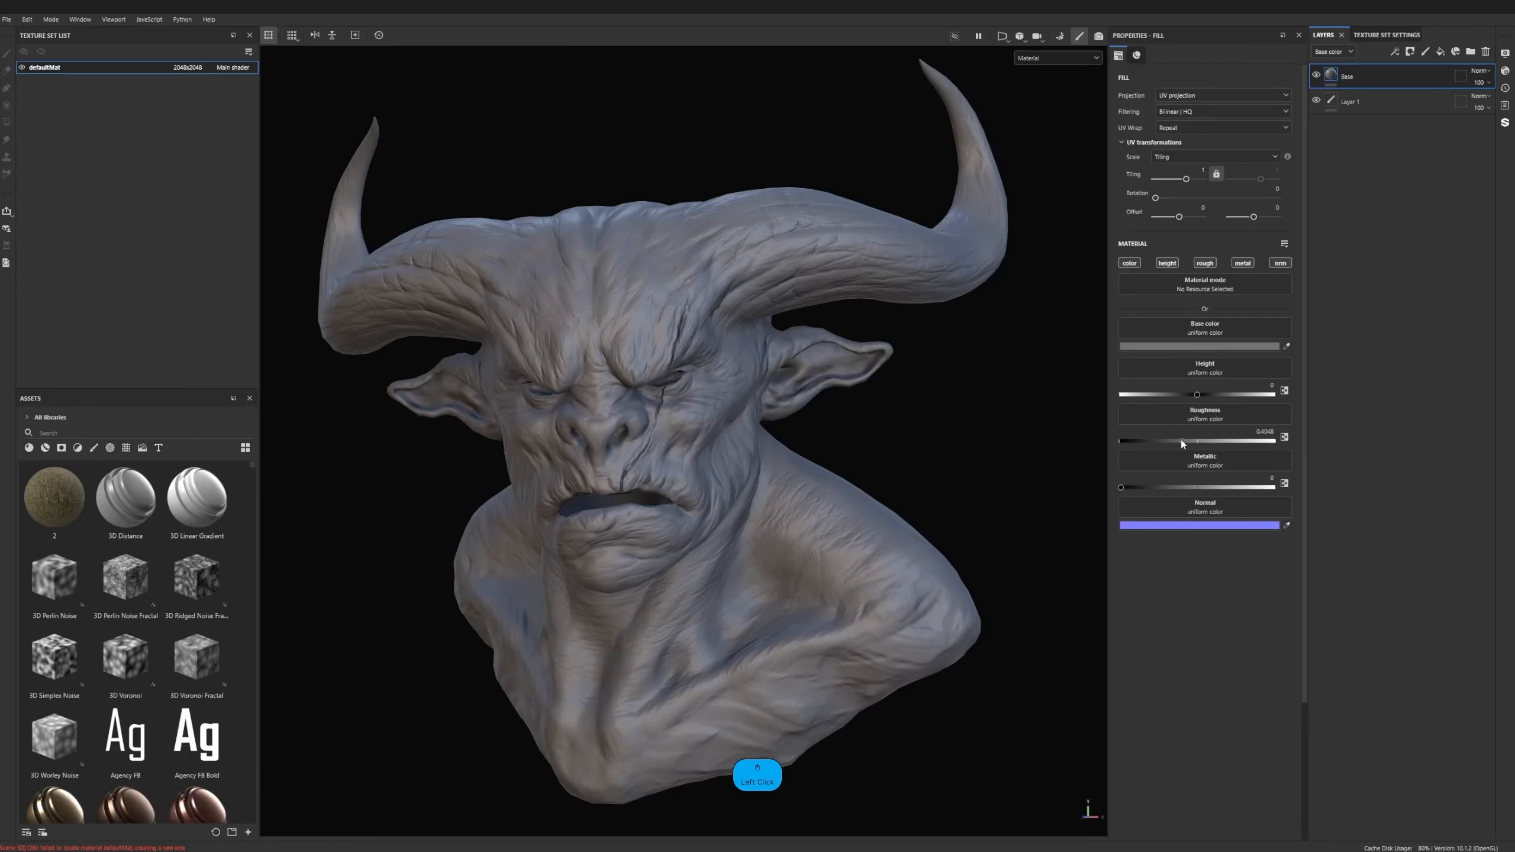
pyautogui.moveTo(1182, 441); pyautogui.dragTo(1186, 440)
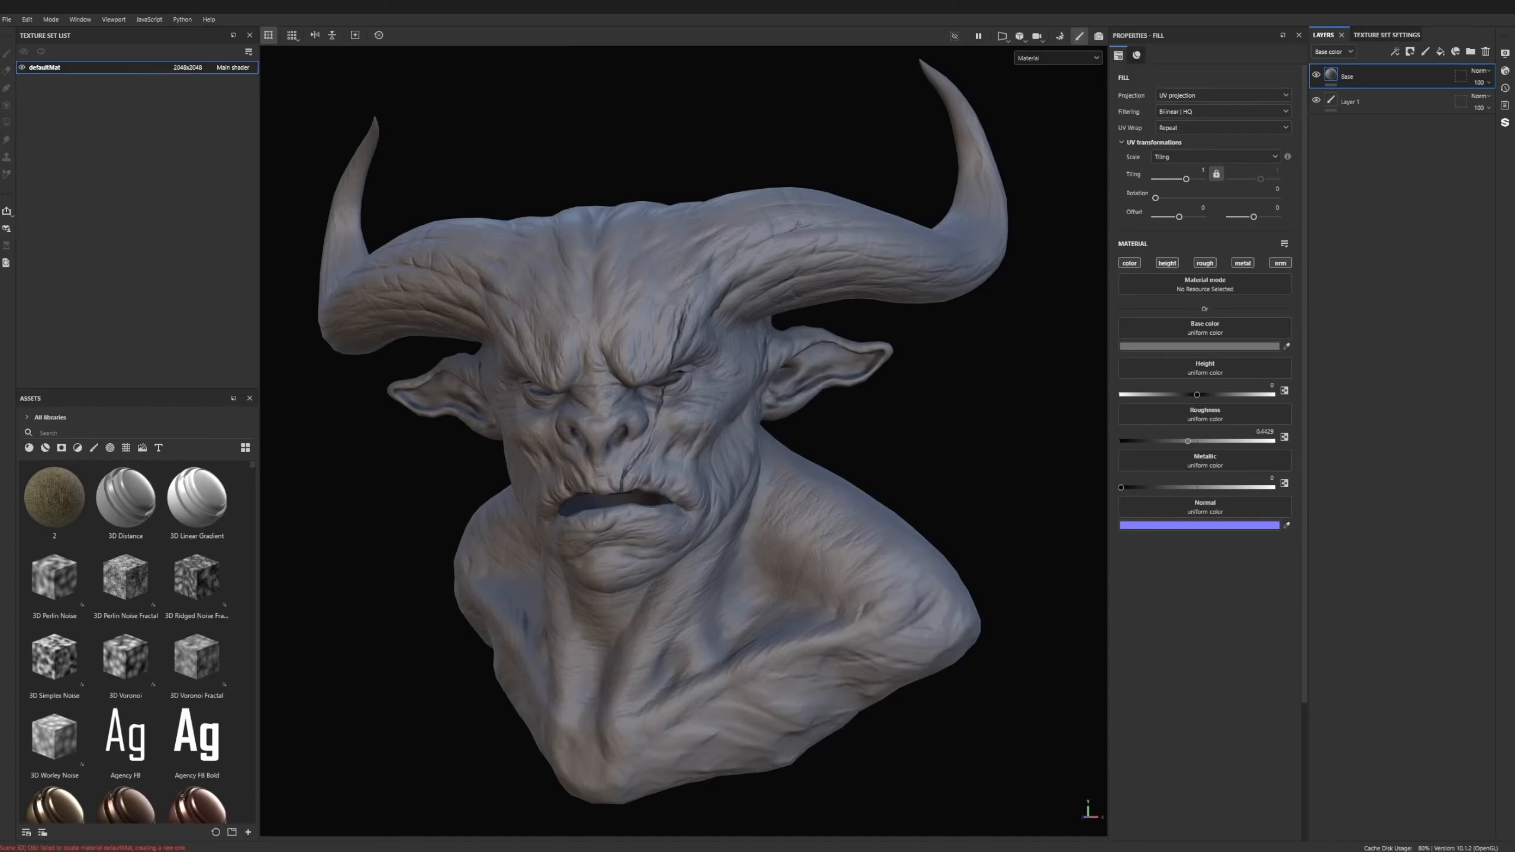
# - Browse the smart materials, apply Gold Damaged to the bust, and expand its layer group
pyautogui.moveTo(199, 552)
pyautogui.scroll(-4, 132, 518)
pyautogui.scroll(-3, 132, 516)
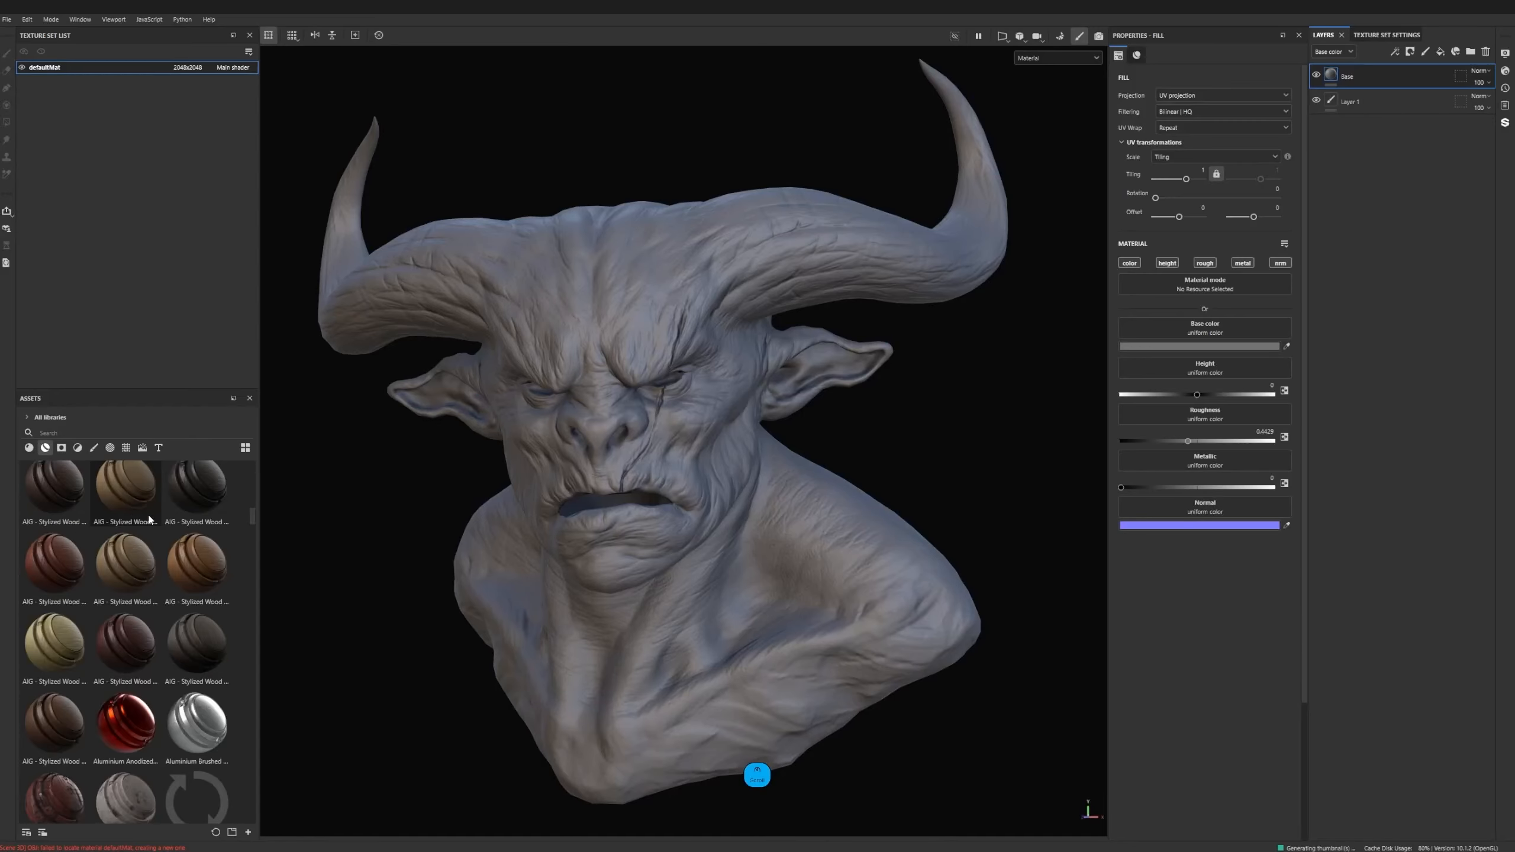
pyautogui.scroll(-5, 256, 523)
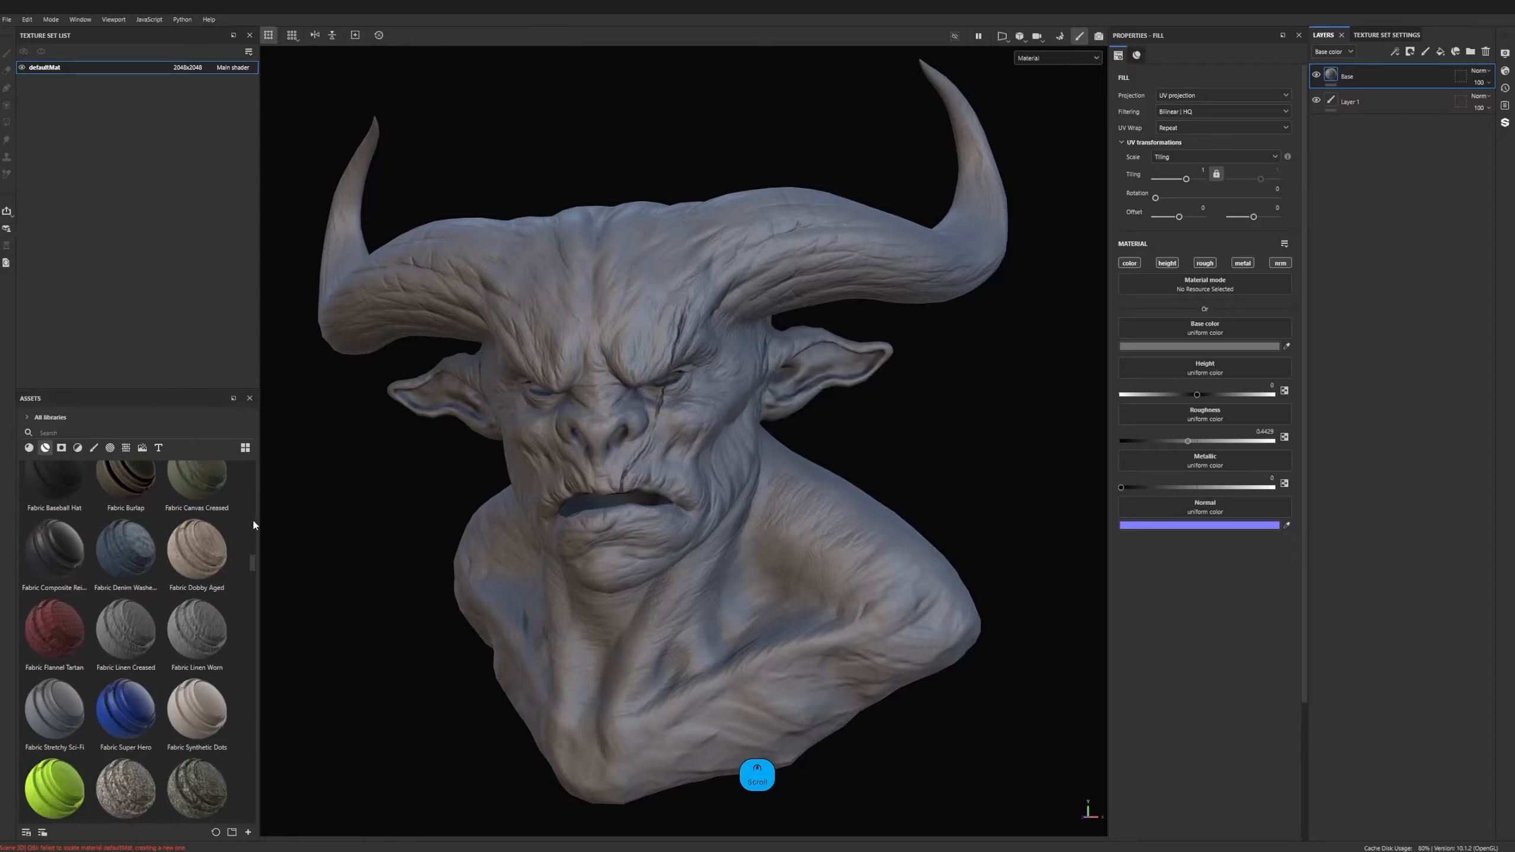
pyautogui.scroll(-5, 159, 590)
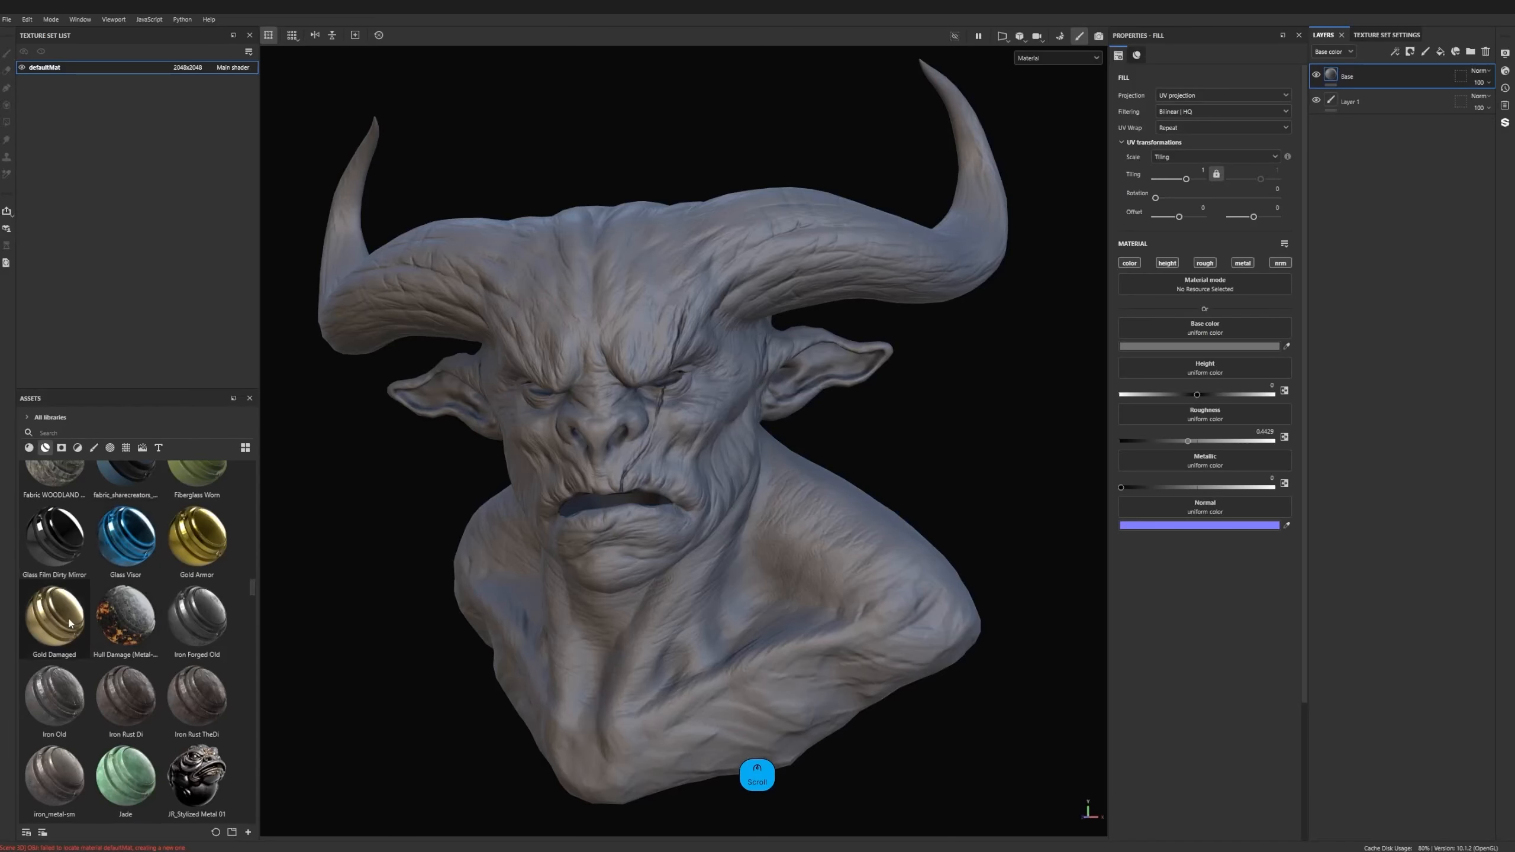
pyautogui.moveTo(54, 615); pyautogui.dragTo(723, 485)
pyautogui.click(1329, 76)
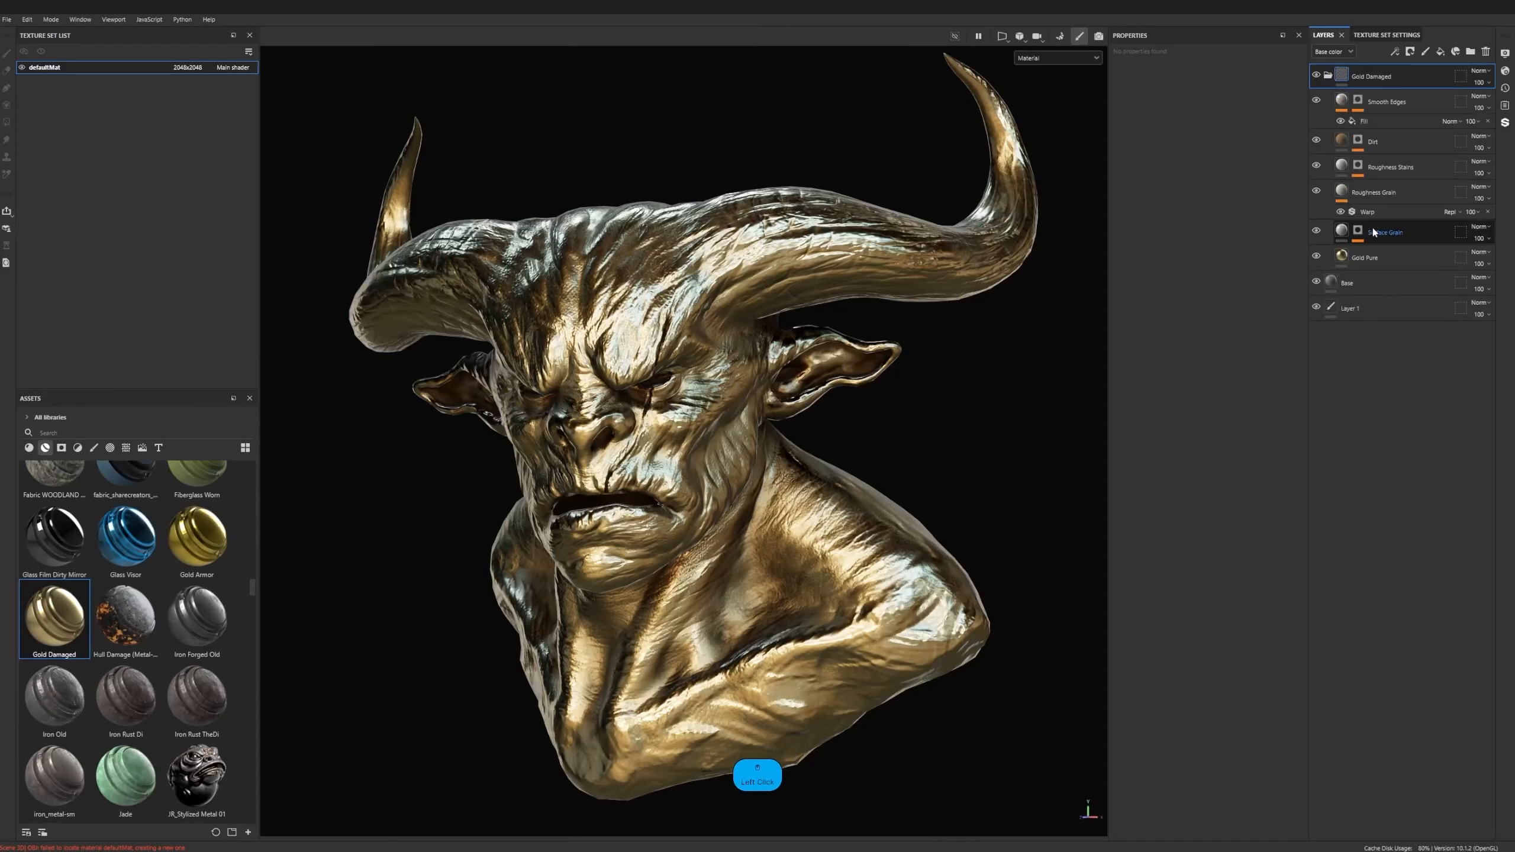
# - Hide the detail layers above Gold Pure and shift Gold Pure's base color to copper FFC49B
pyautogui.click(1317, 231)
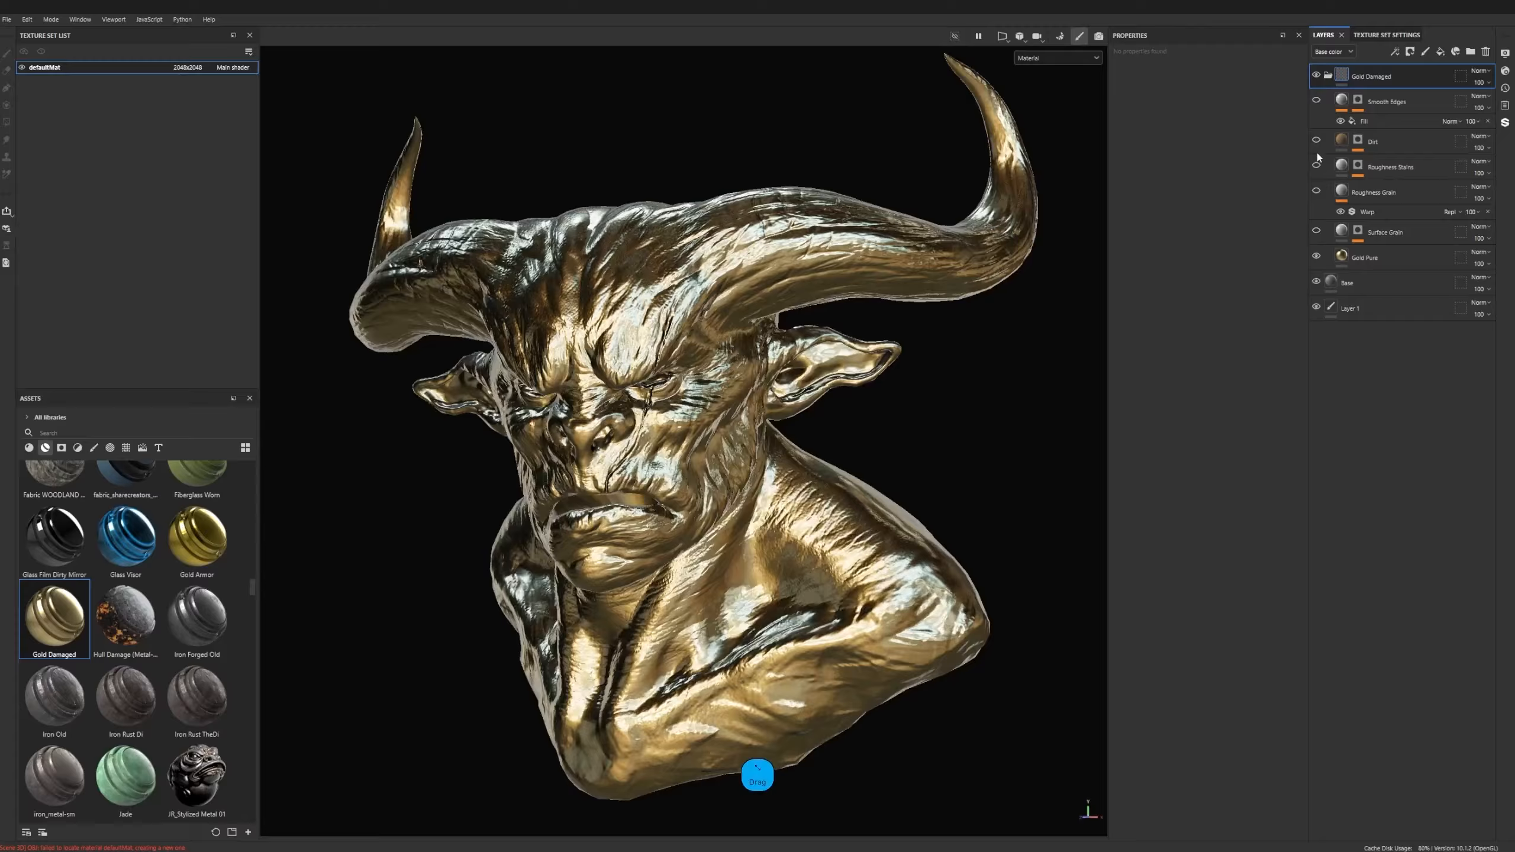
pyautogui.click(1334, 261)
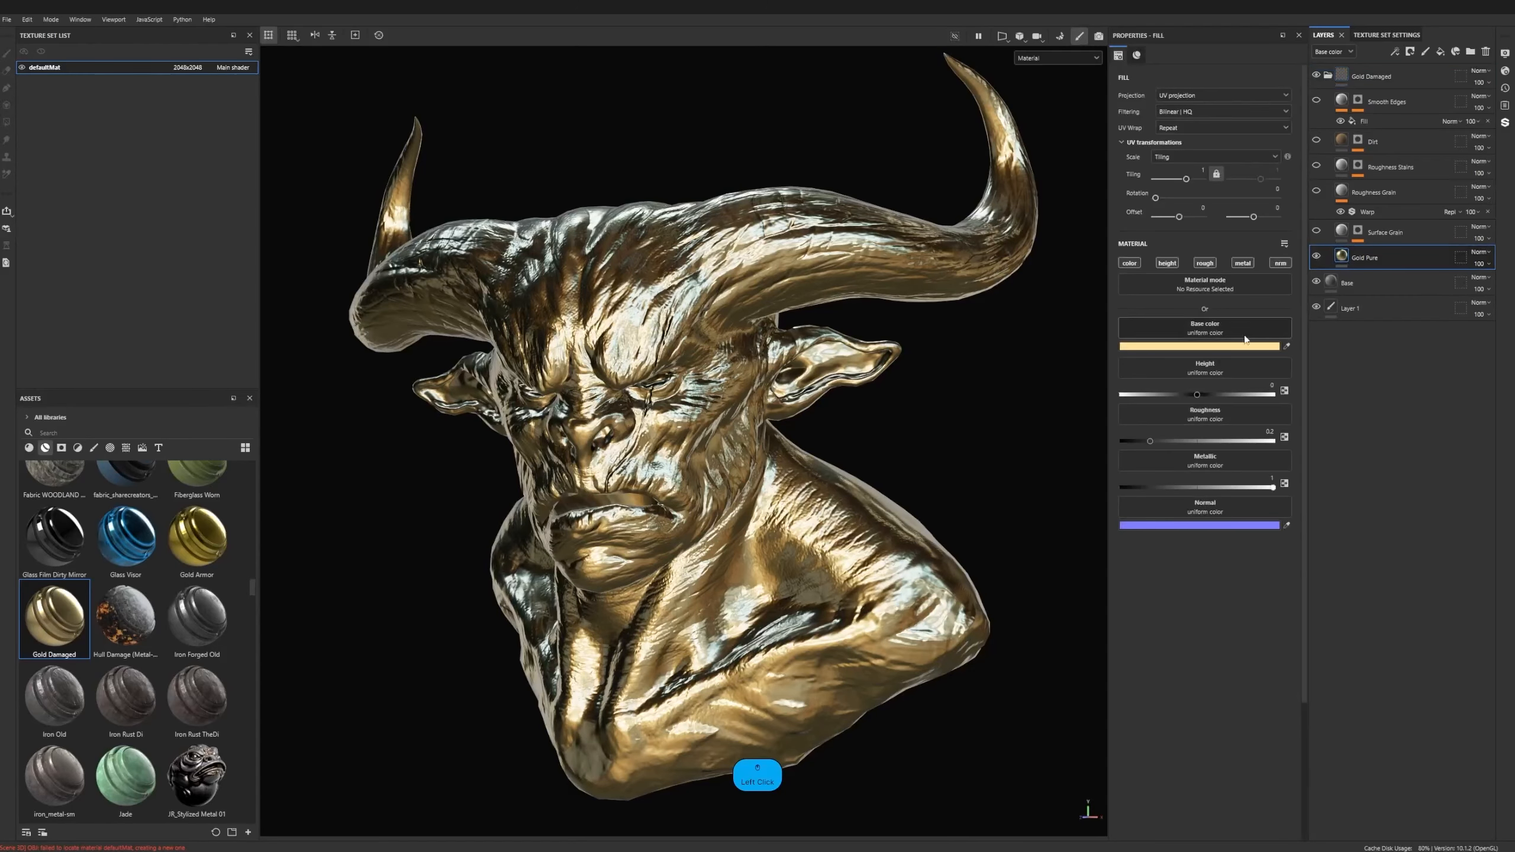
pyautogui.click(1230, 347)
pyautogui.click(1346, 503)
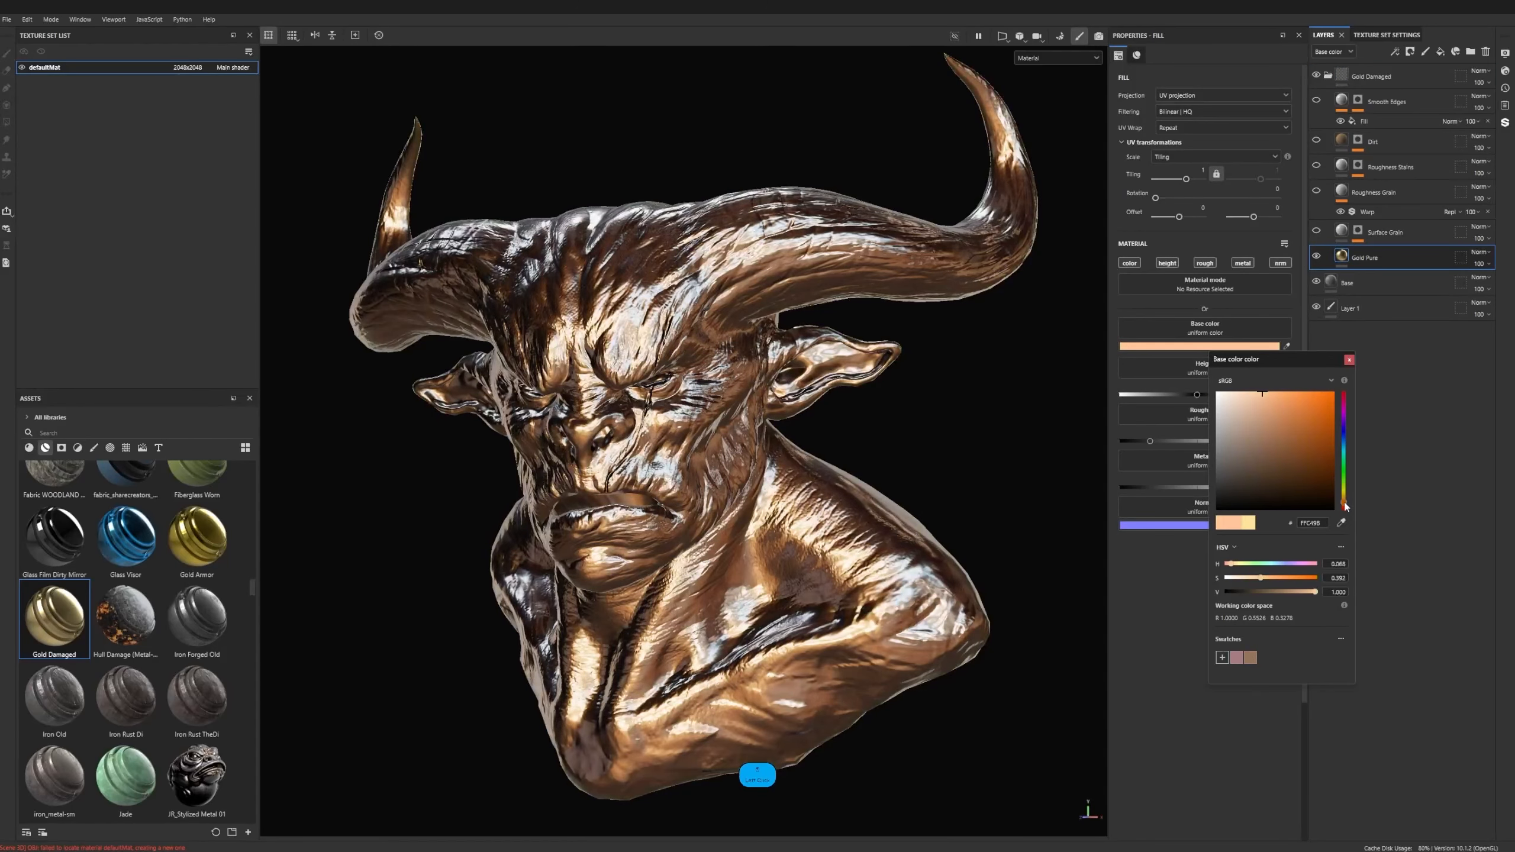
# - Show the Surface Grain, Roughness Grain, Roughness Stains, Dirt and Smooth Edges layers again and check the bust
pyautogui.click(1317, 229)
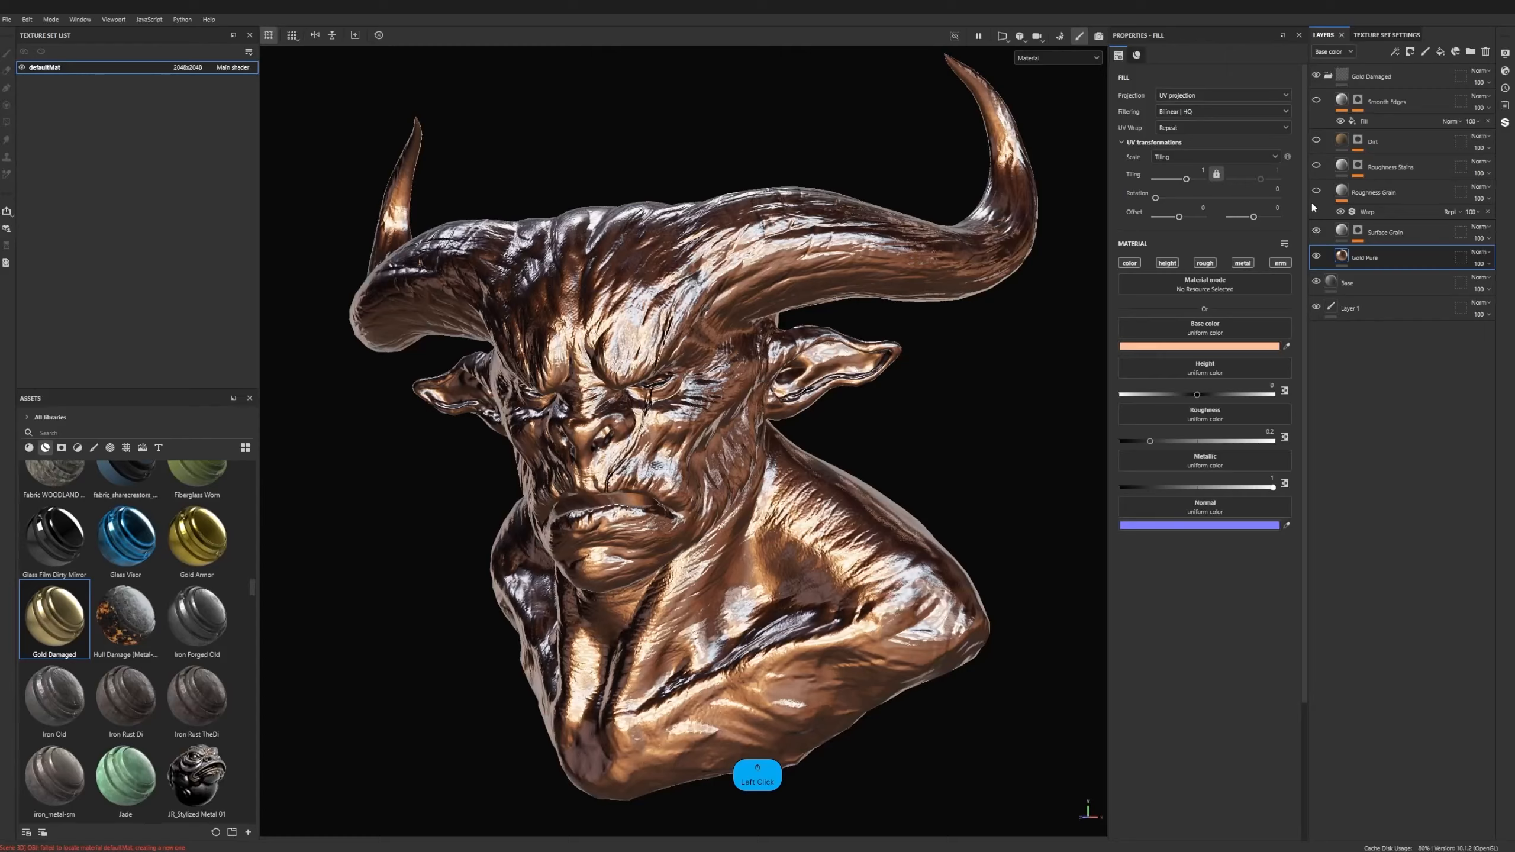
pyautogui.click(1315, 192)
pyautogui.click(1316, 163)
pyautogui.click(1316, 141)
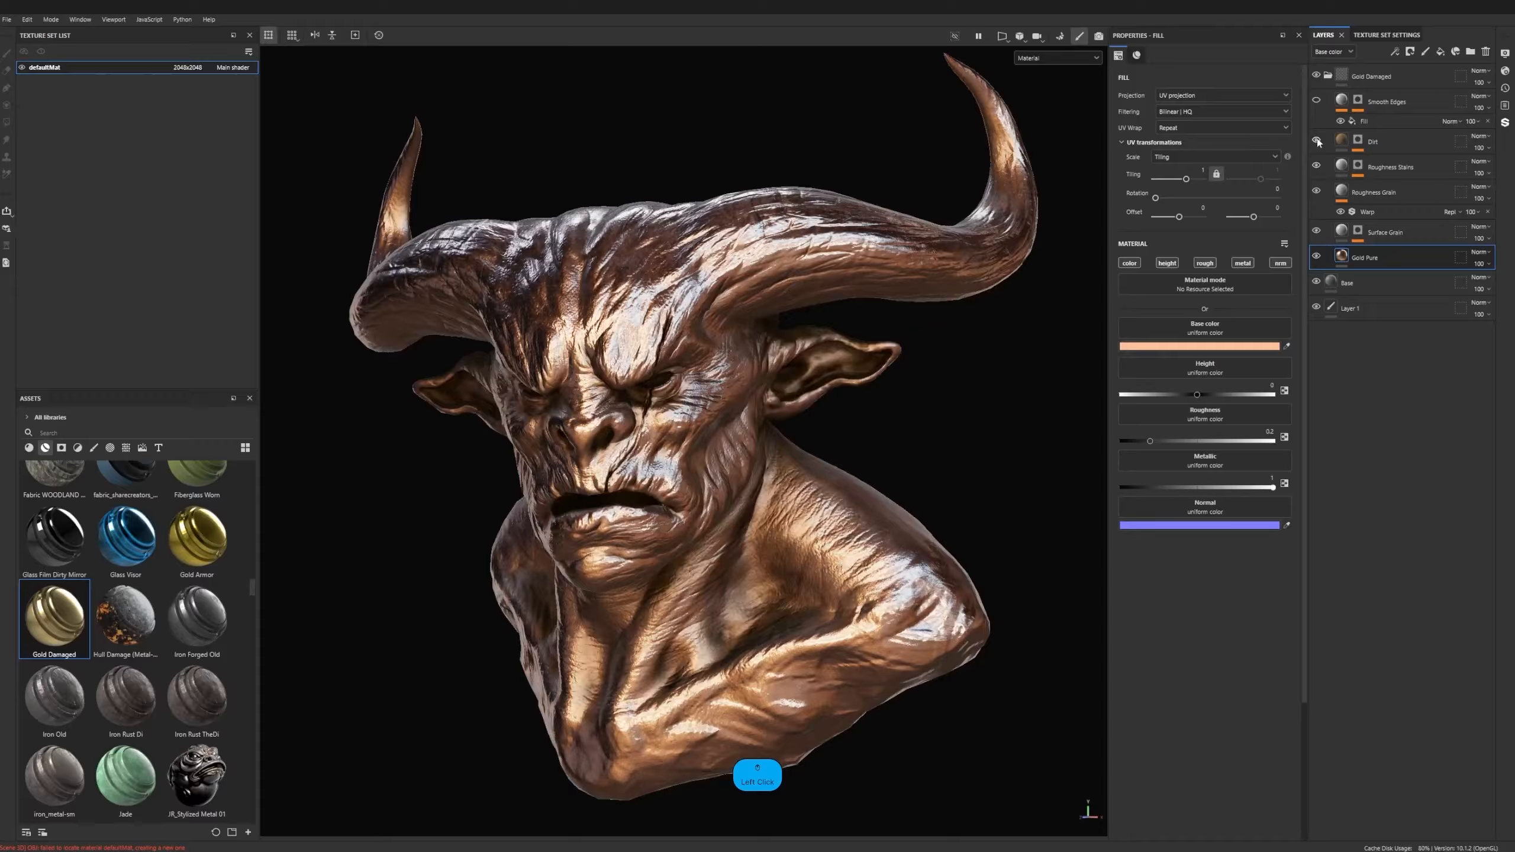
pyautogui.click(1316, 100)
pyautogui.keyDown('alt'); pyautogui.moveTo(978, 280); pyautogui.dragTo(916, 275); pyautogui.keyUp('alt')
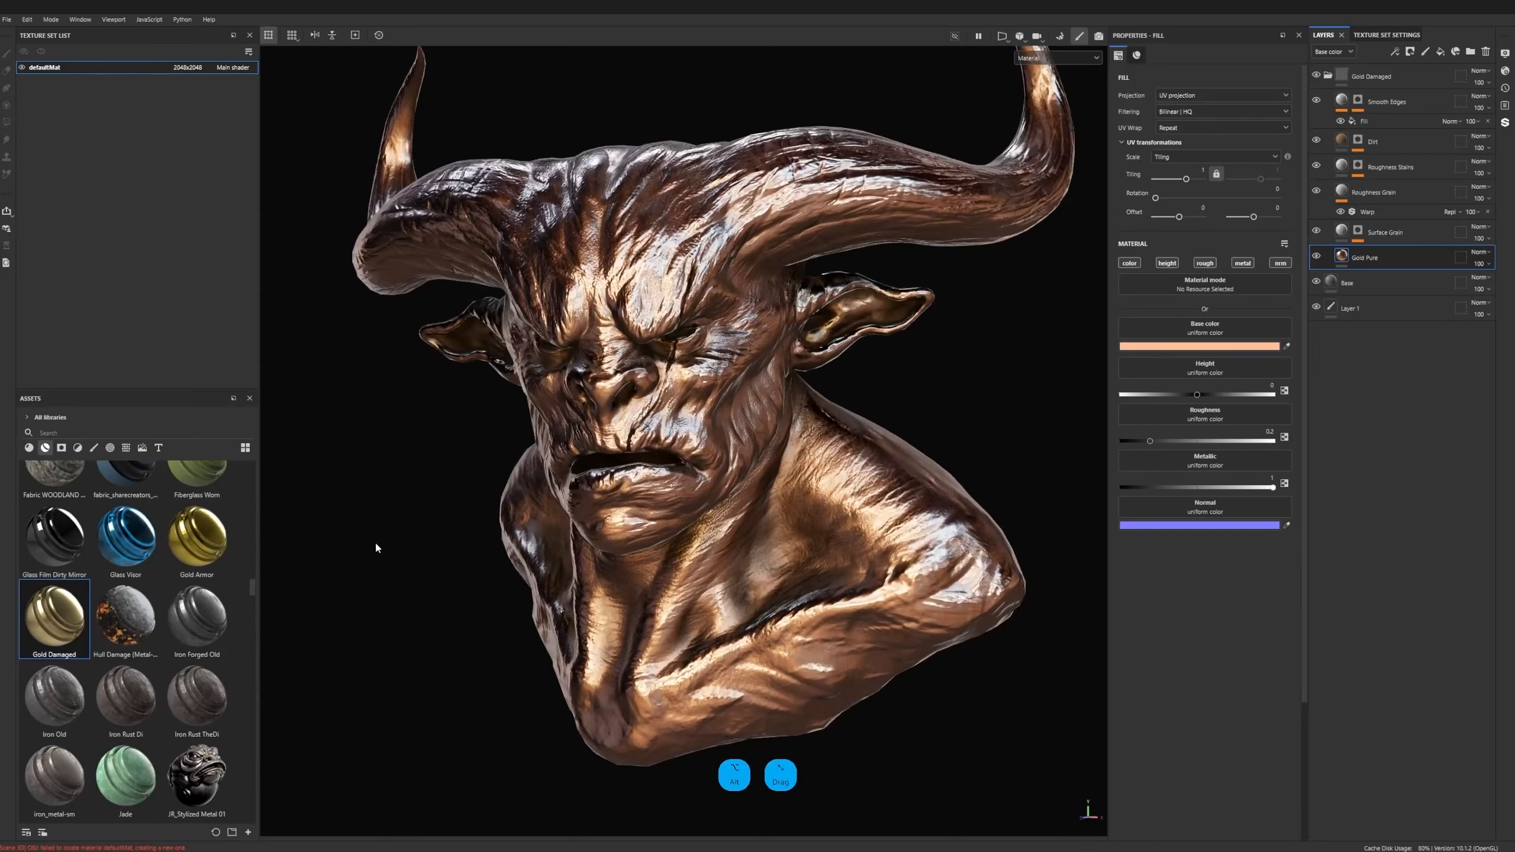
# - Apply the Iron Rust Di smart material to the bust and delete the Gold Damaged group
pyautogui.moveTo(129, 707); pyautogui.dragTo(742, 215)
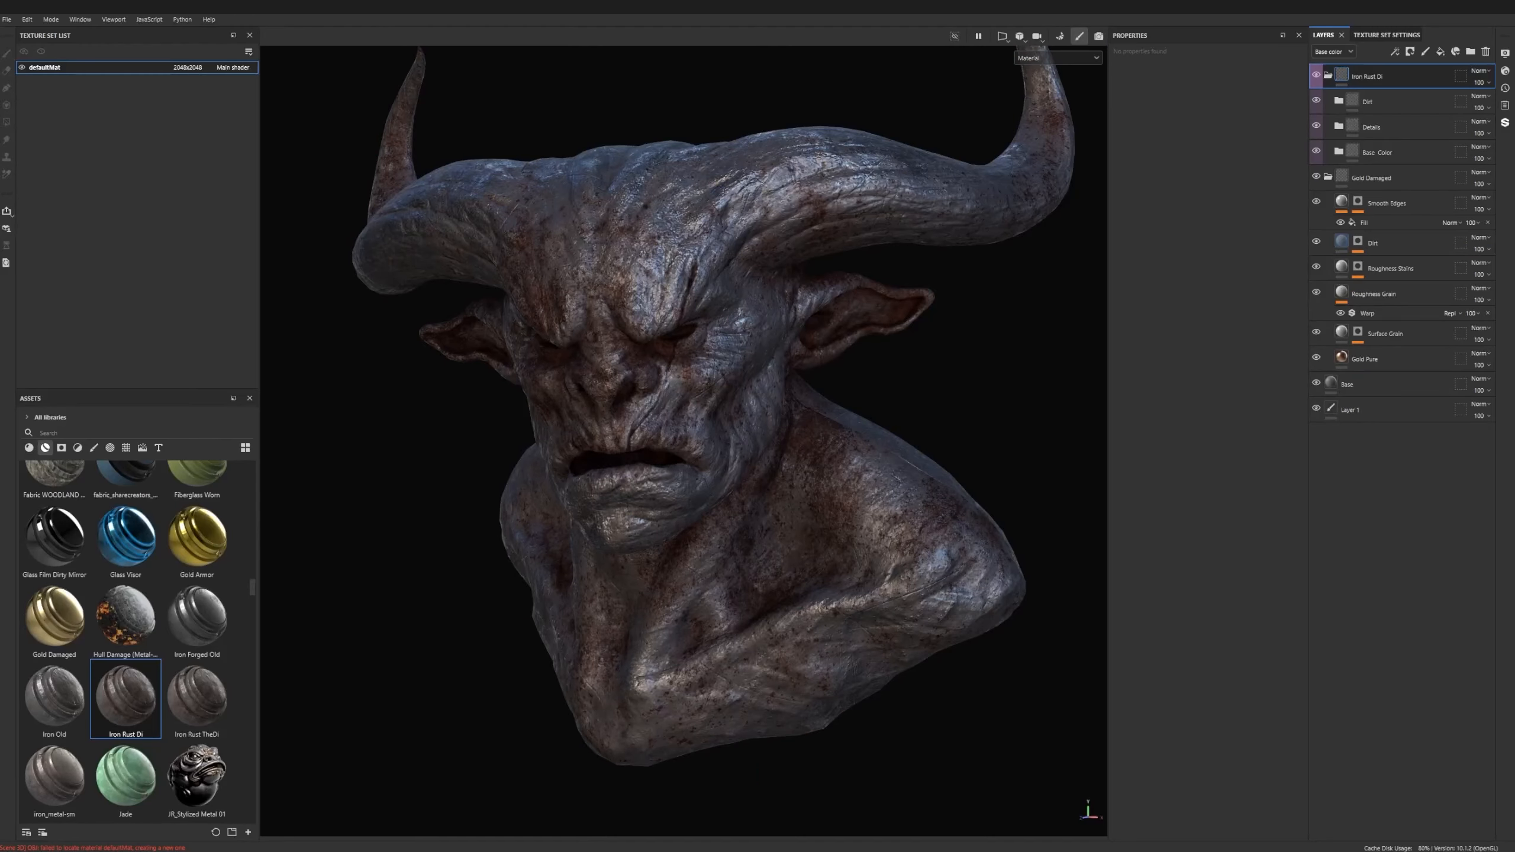
pyautogui.click(1413, 177)
pyautogui.press('Delete')
pyautogui.keyDown('alt'); pyautogui.moveTo(740, 310); pyautogui.dragTo(1014, 340); pyautogui.keyUp('alt')
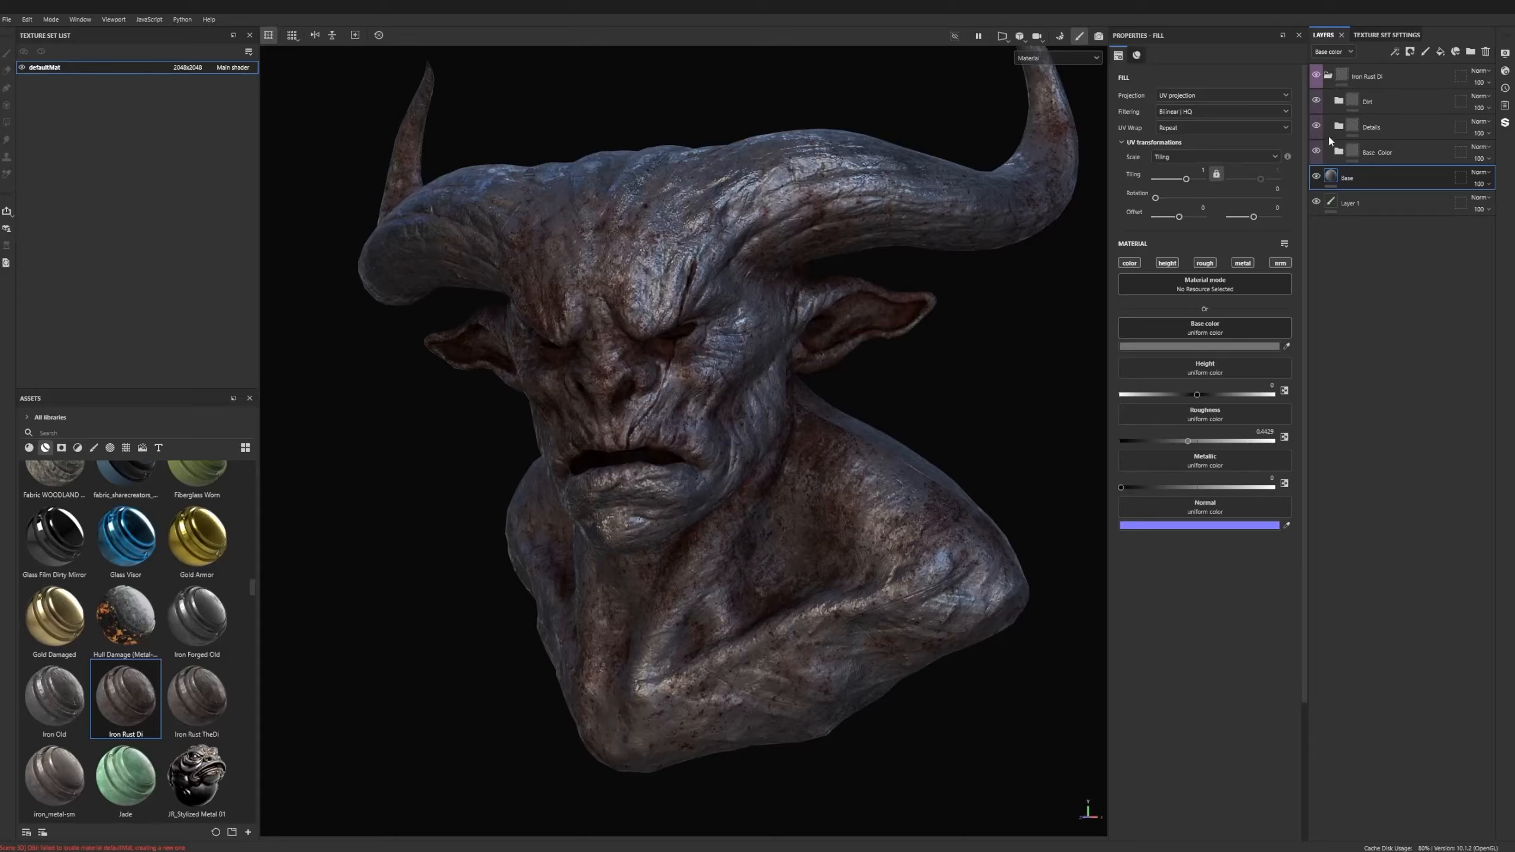
# - Inspect the Base Color group's layers with the Dirt and Details groups temporarily hidden
pyautogui.click(1317, 101)
pyautogui.click(1339, 152)
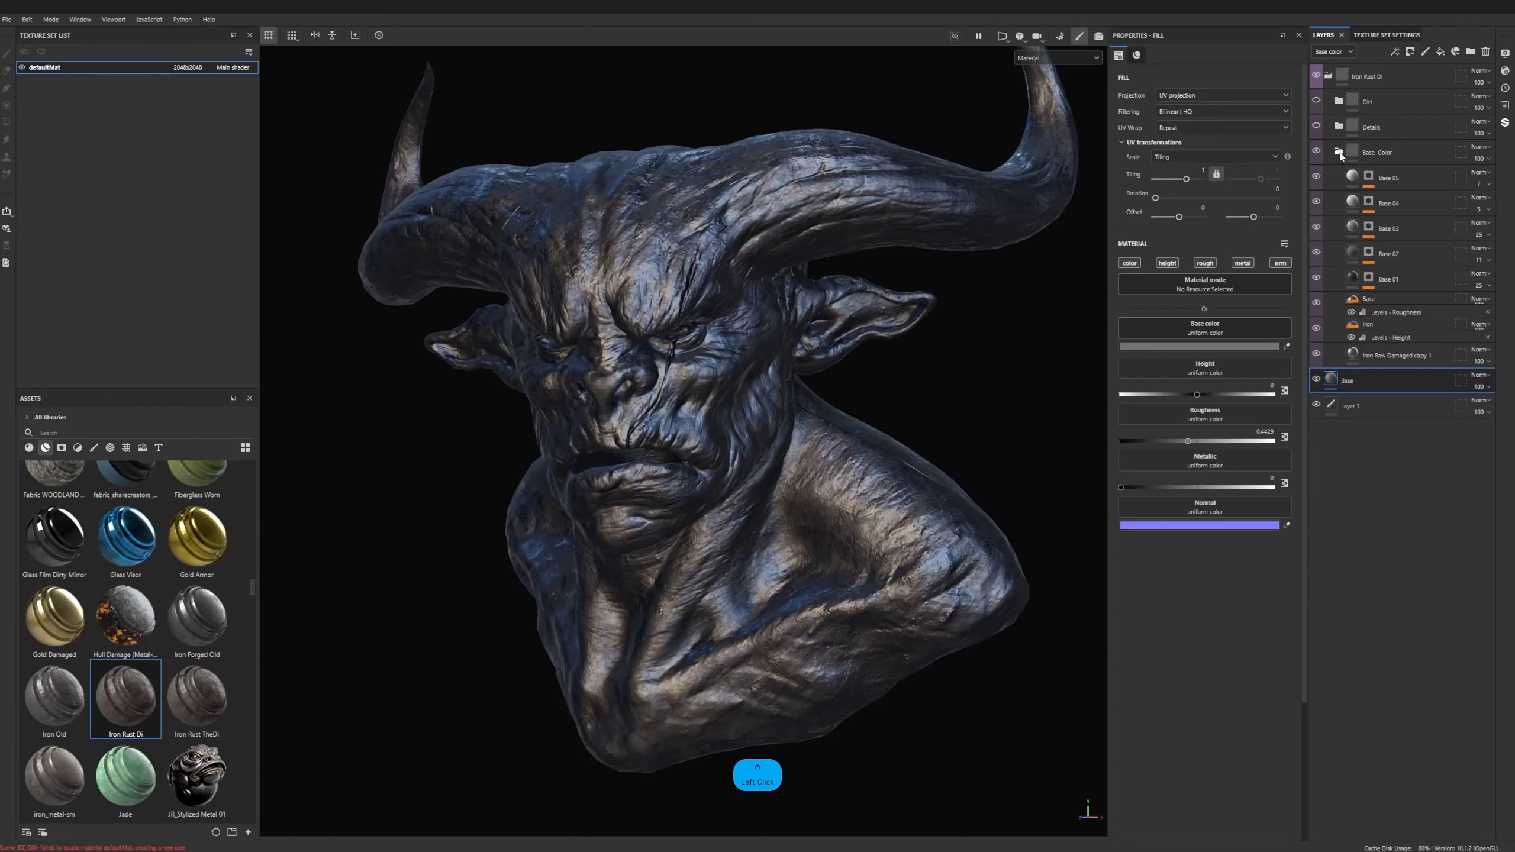
pyautogui.click(1339, 152)
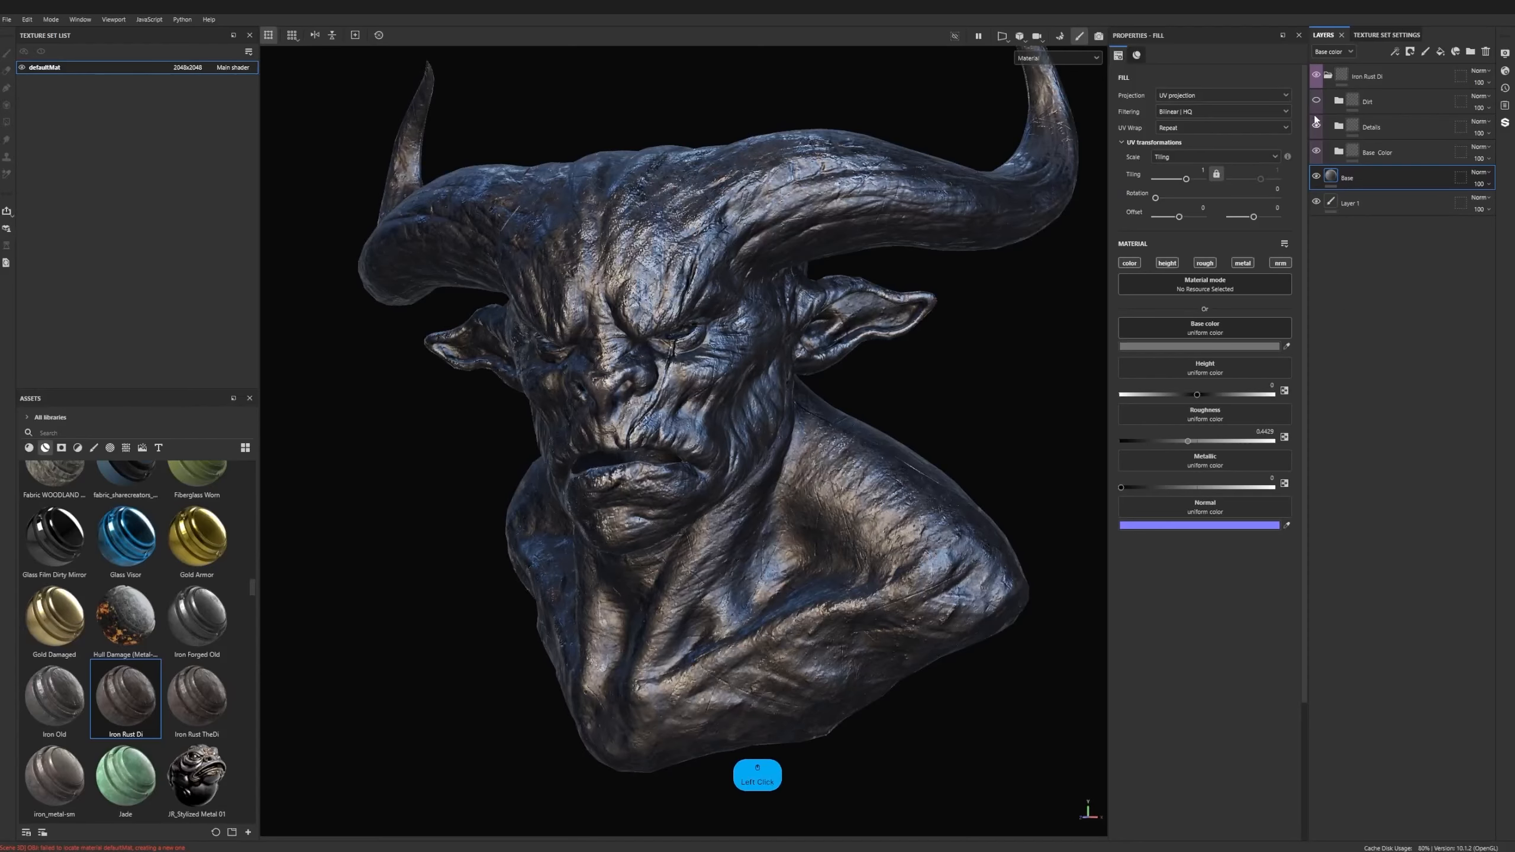
pyautogui.click(1317, 101)
# - Slightly raise the tiling of the Clouds 3 fill in the Rust Fine layer's mask inside the Dirt group
pyautogui.click(1339, 102)
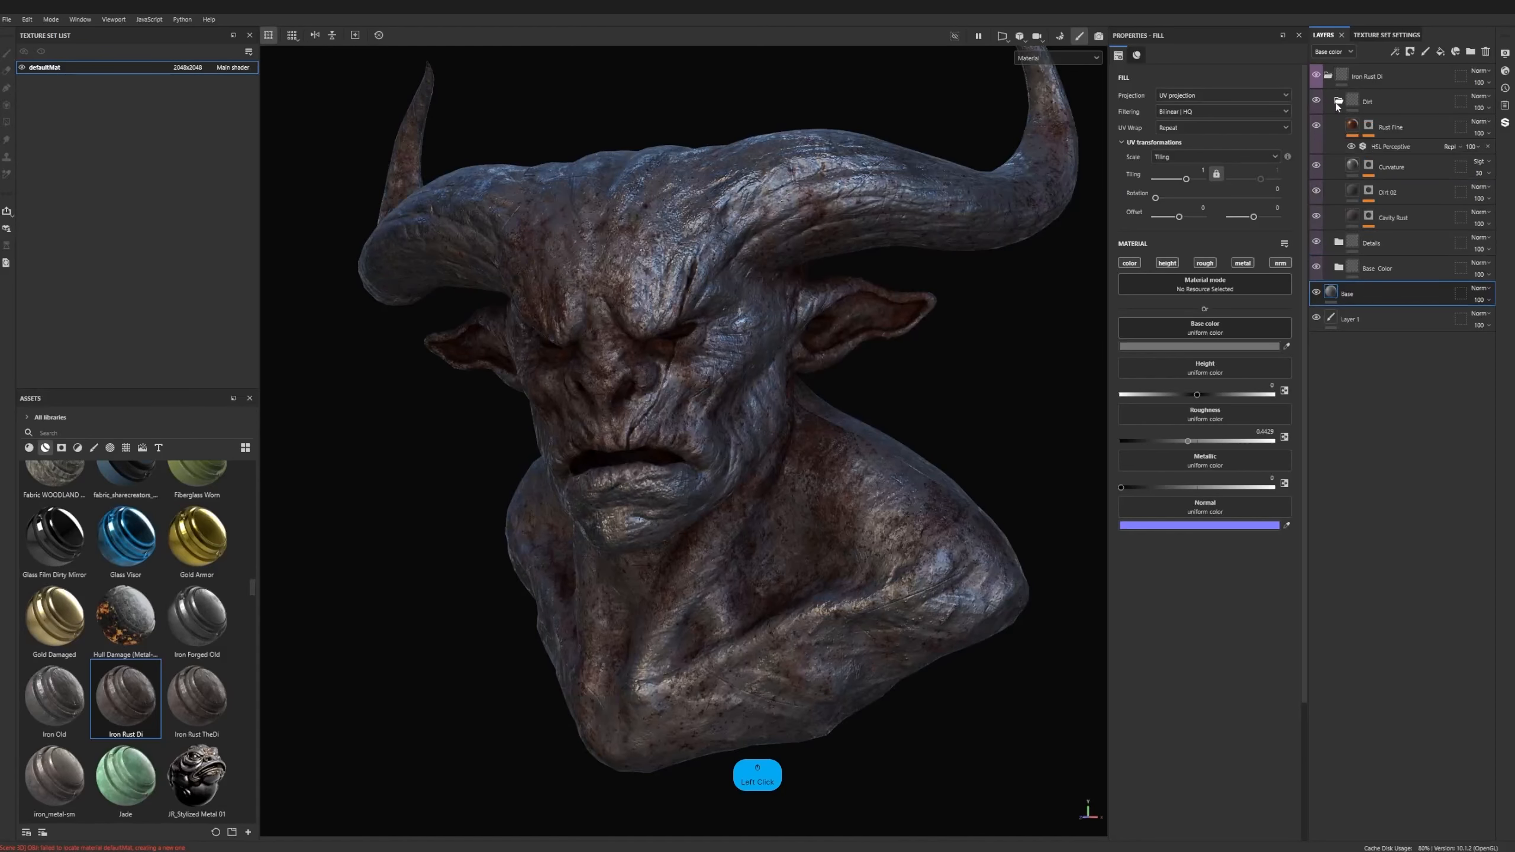
pyautogui.click(1368, 125)
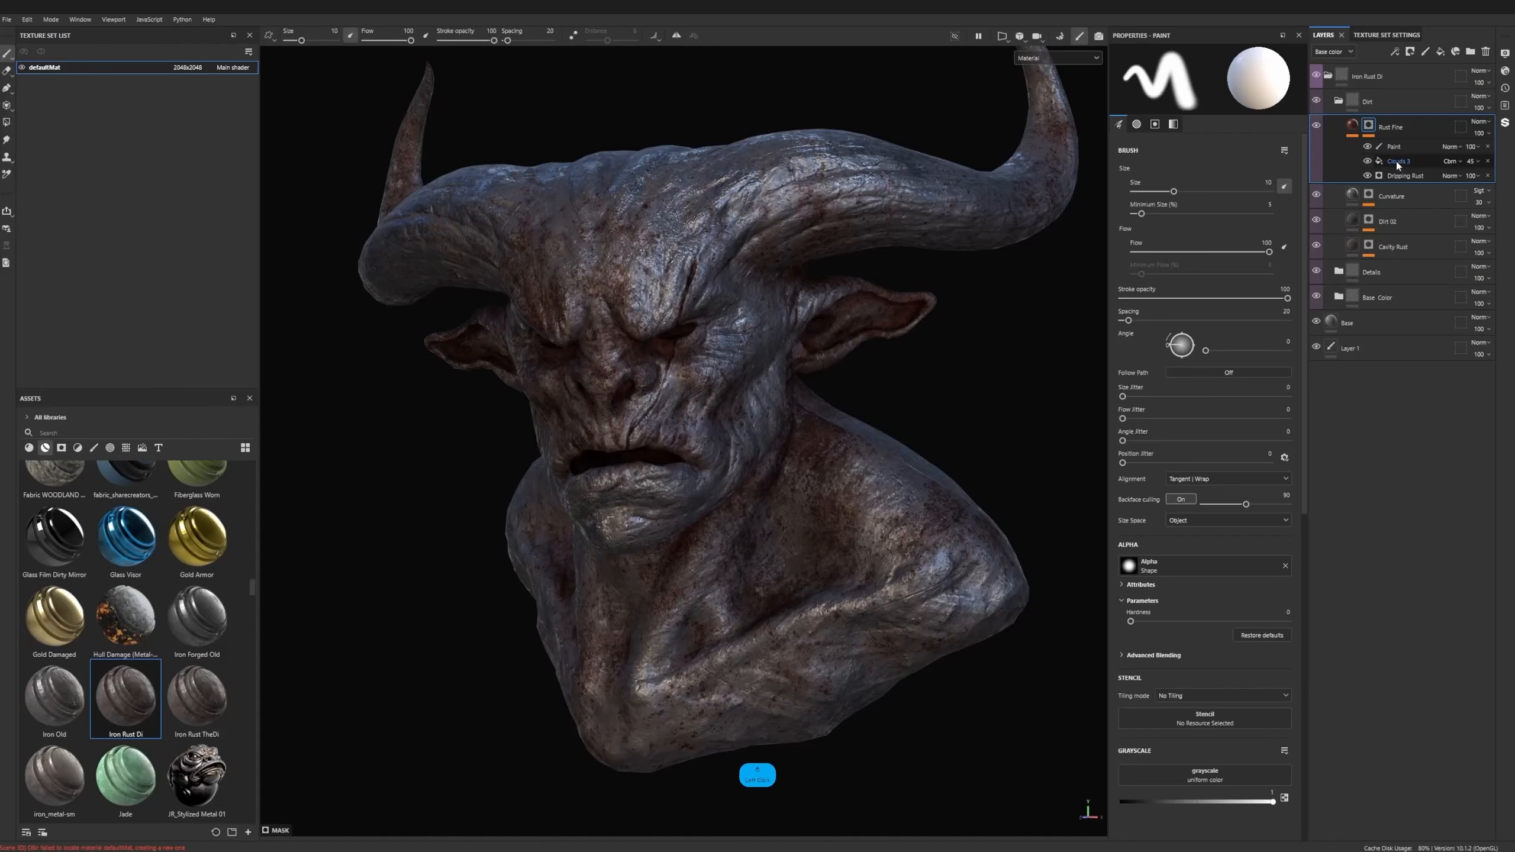
pyautogui.click(1399, 161)
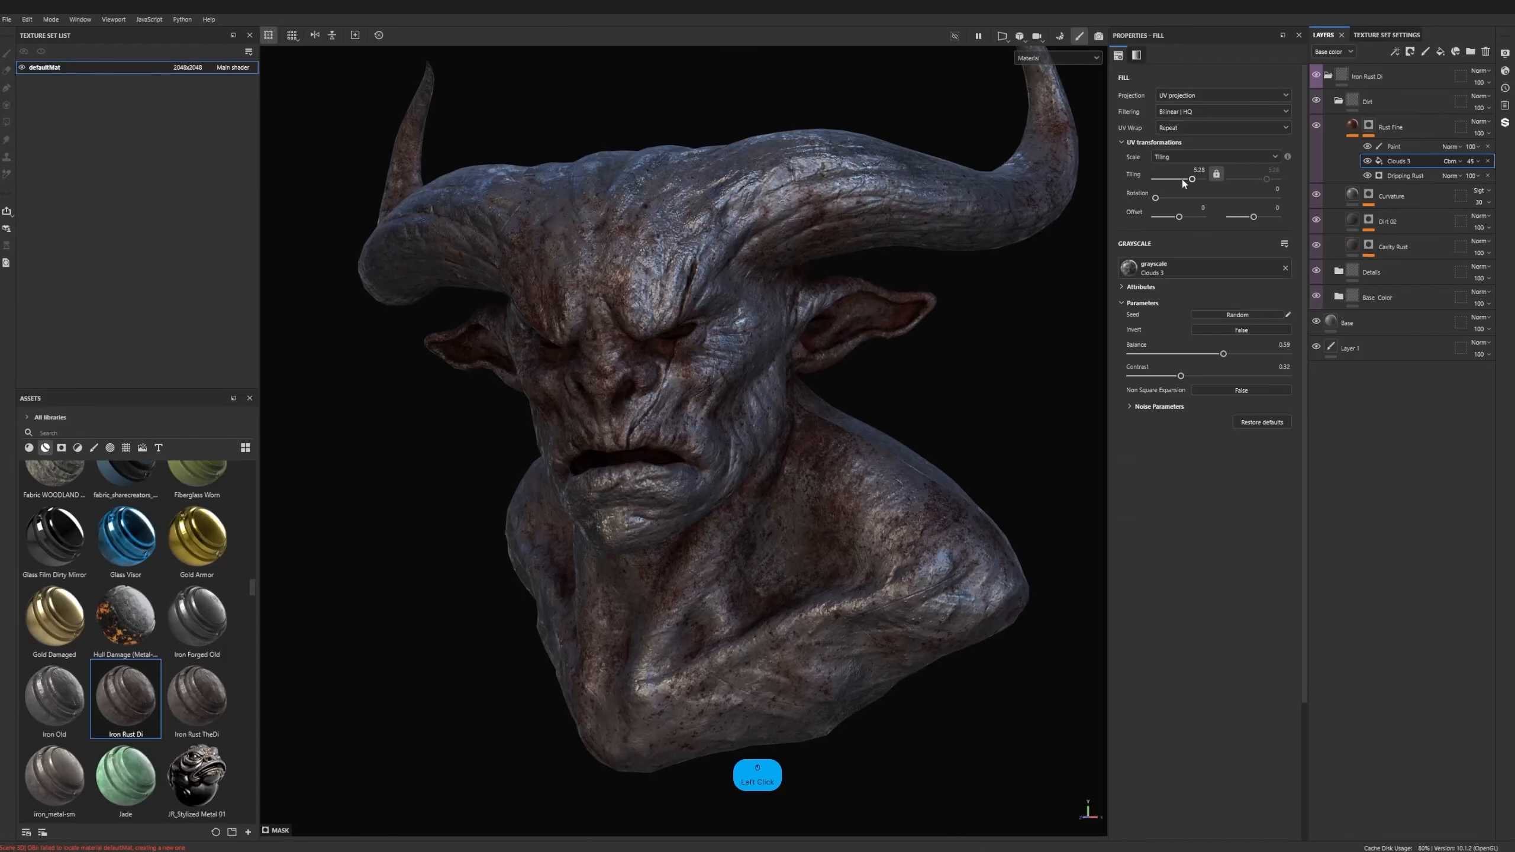
pyautogui.moveTo(1192, 180); pyautogui.dragTo(1195, 181)
pyautogui.click(1353, 125)
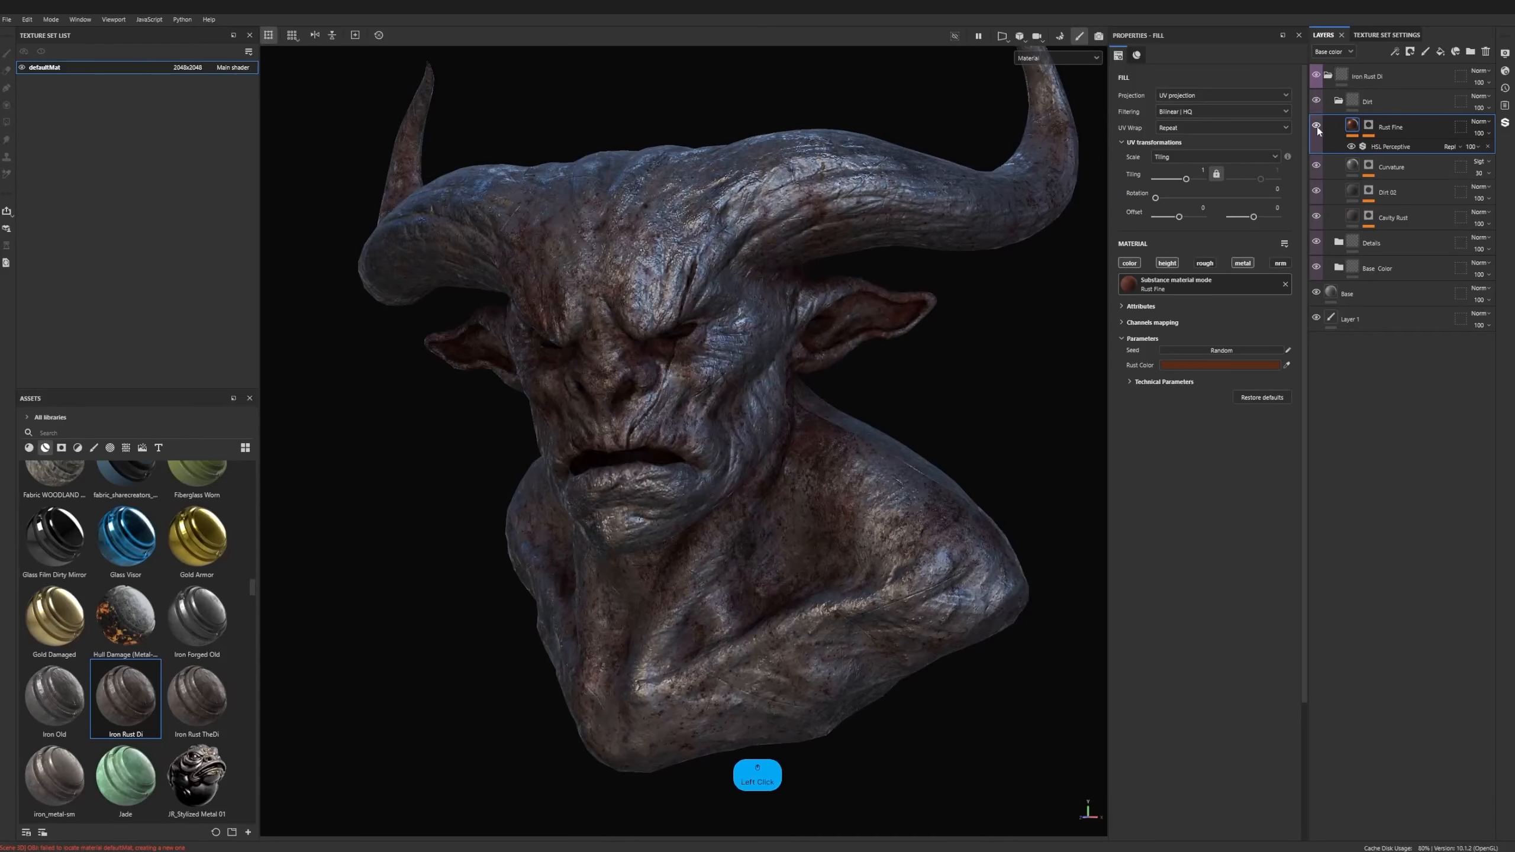
# - Try a Rust Spreading of about 0.85 on the Dripping Rust generator in Rust Fine's mask, and undo it
pyautogui.click(1369, 125)
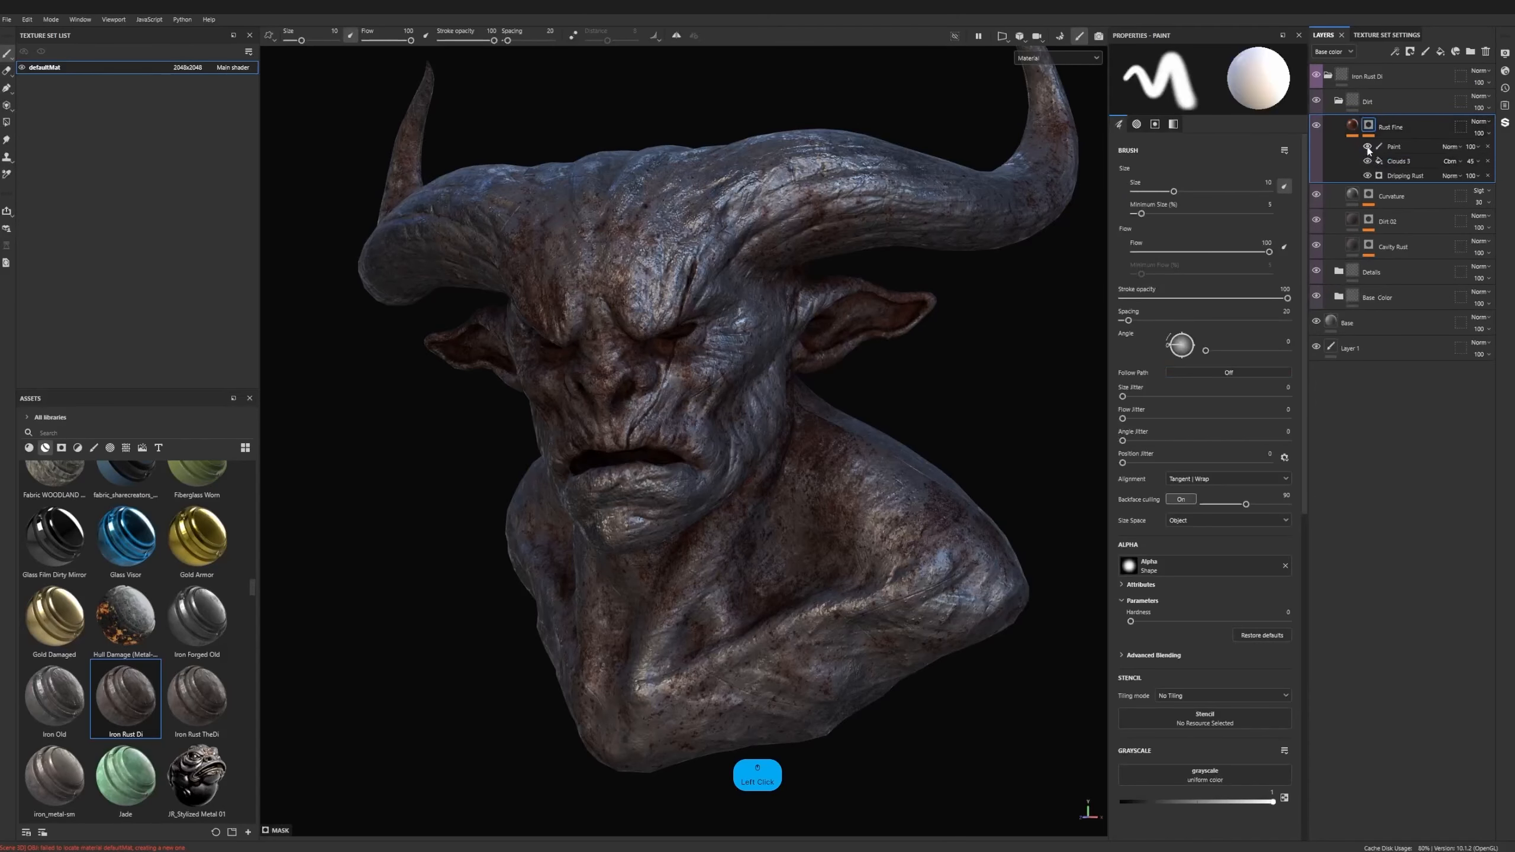
pyautogui.click(1390, 175)
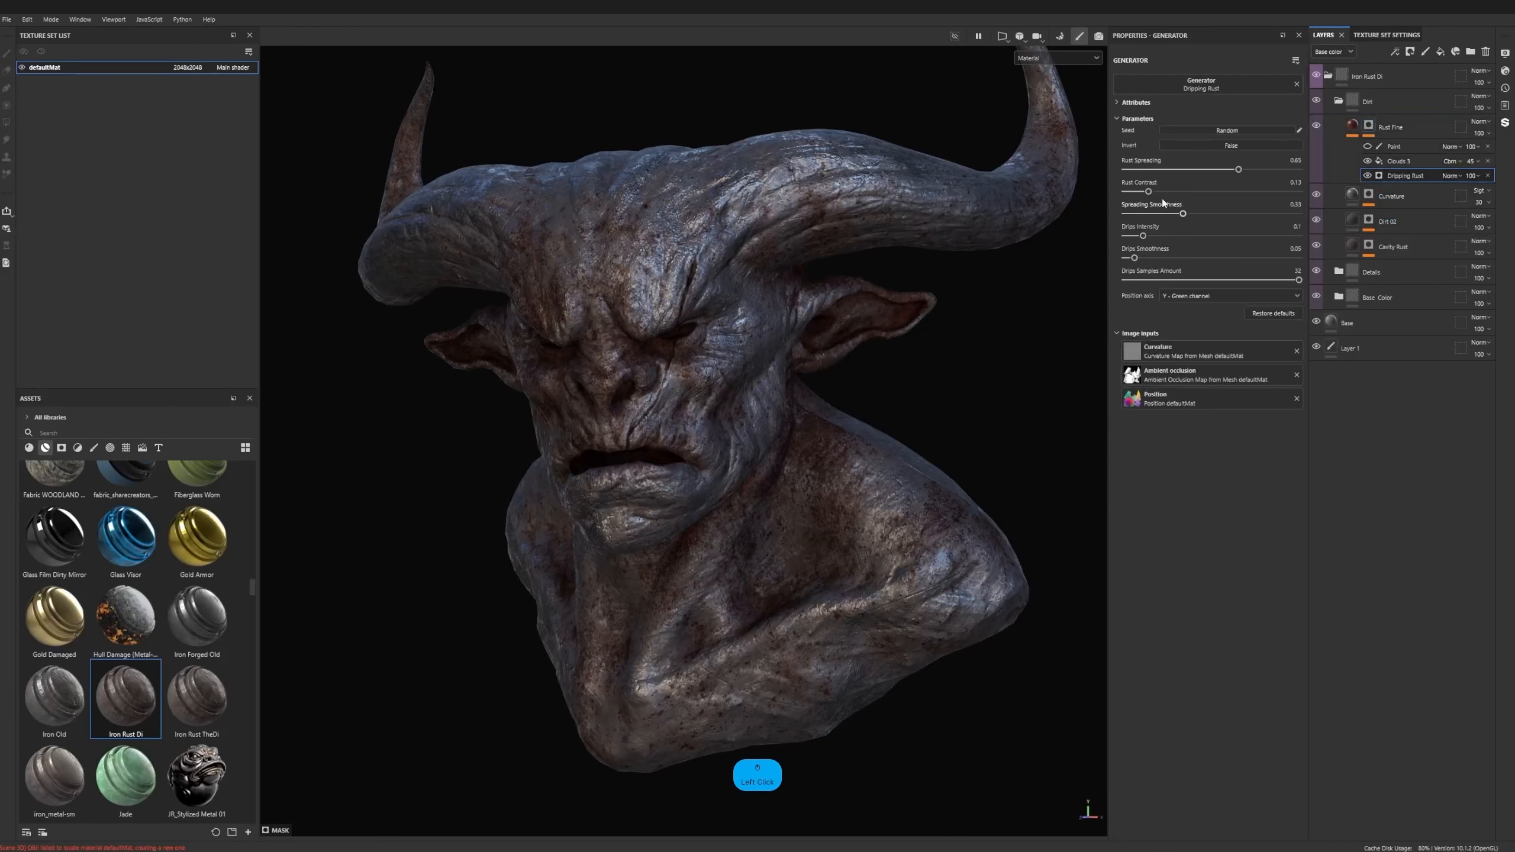
pyautogui.moveTo(1240, 169); pyautogui.dragTo(1273, 170)
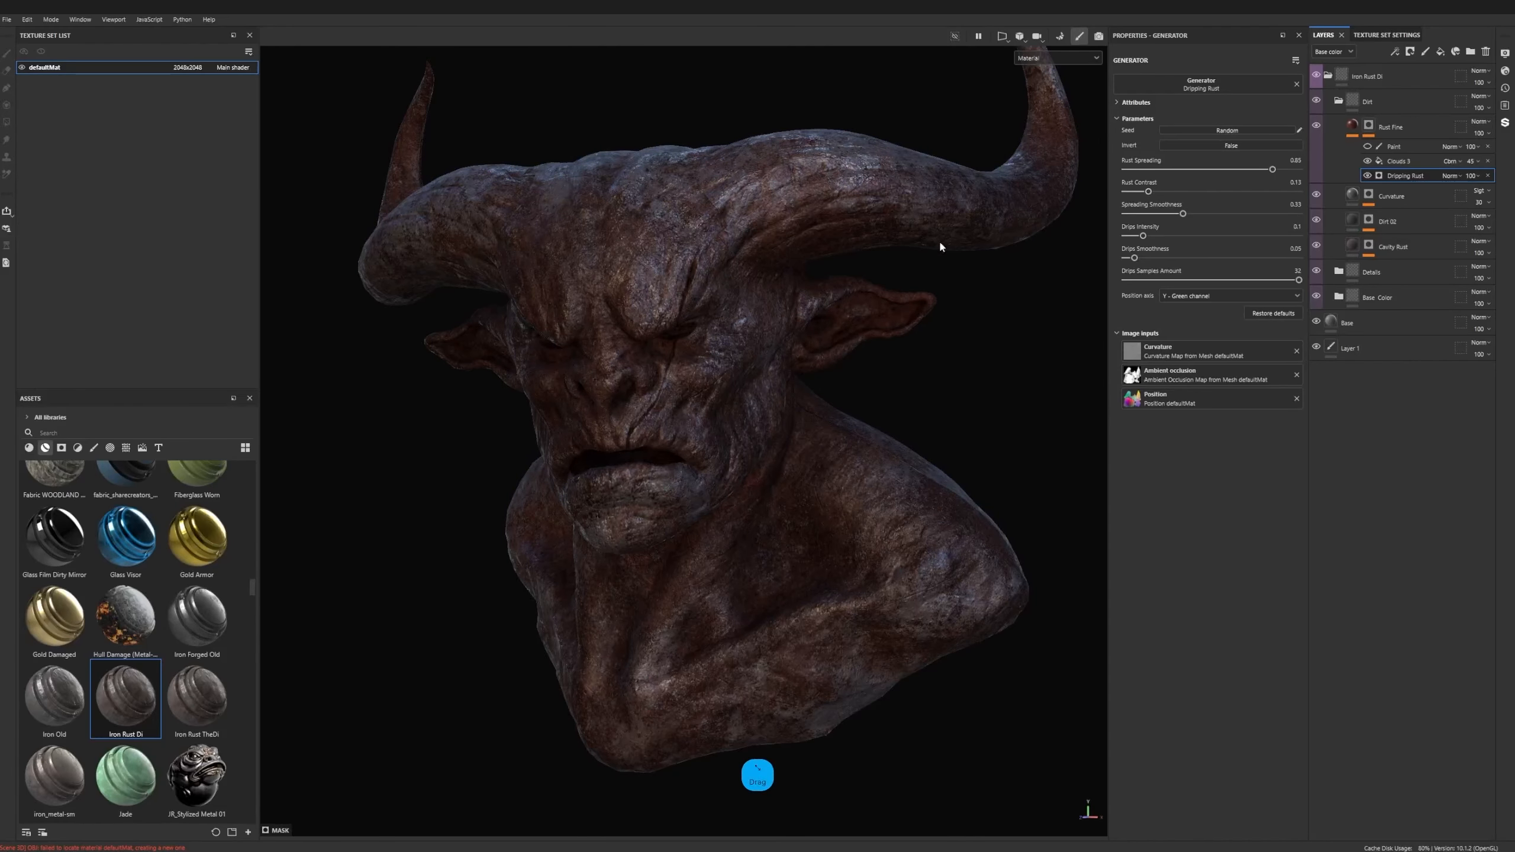
pyautogui.keyDown('alt'); pyautogui.moveTo(940, 244); pyautogui.dragTo(1011, 268); pyautogui.keyUp('alt')
pyautogui.hotkey('ctrl', 'z')
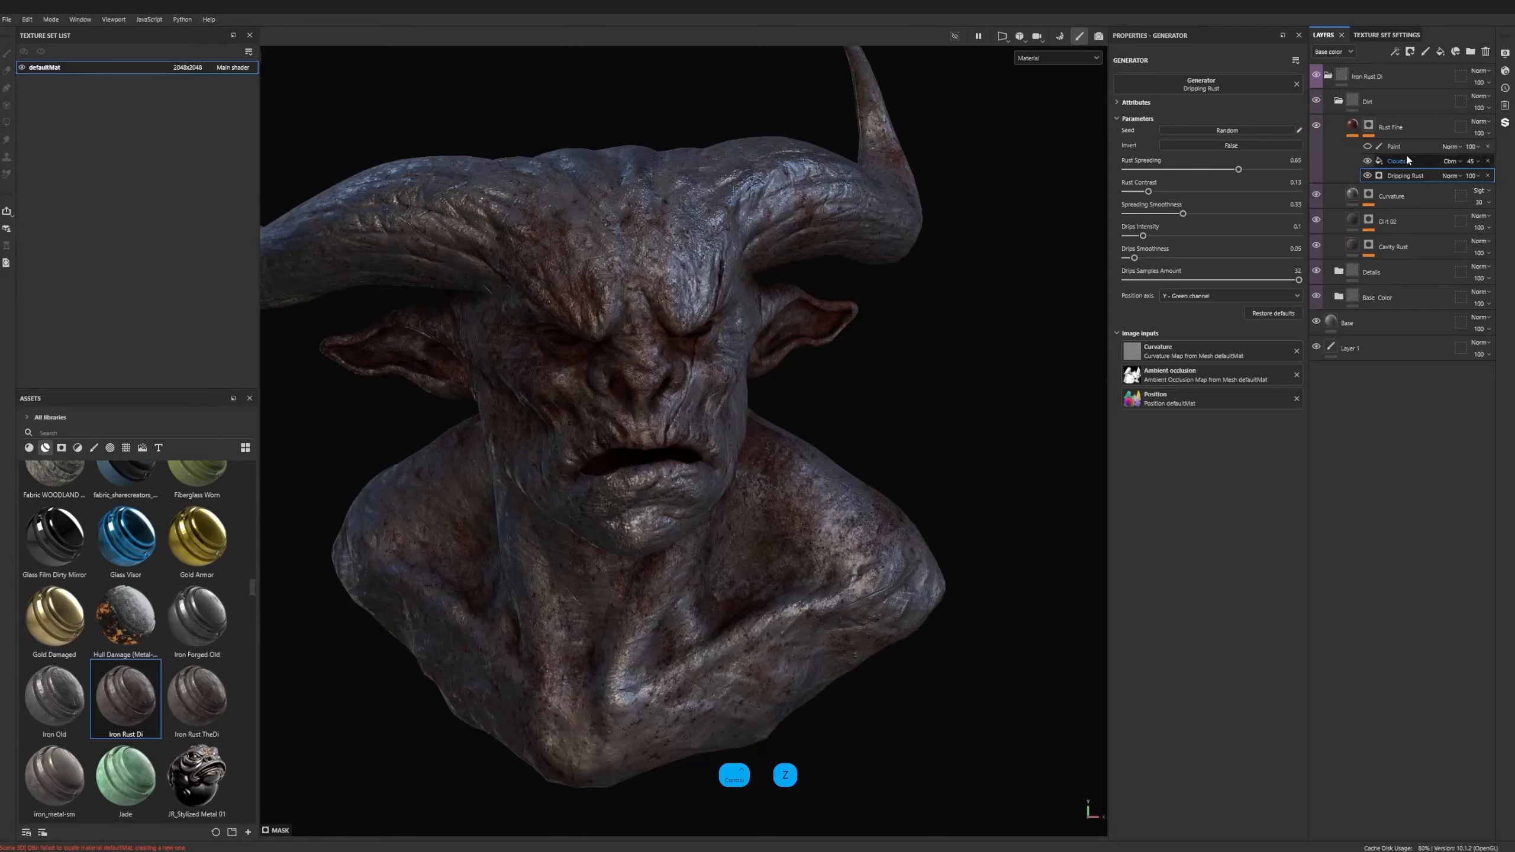
# - Collapse the Dirt group and the Iron Rust Di group in the layer stack
pyautogui.click(1354, 125)
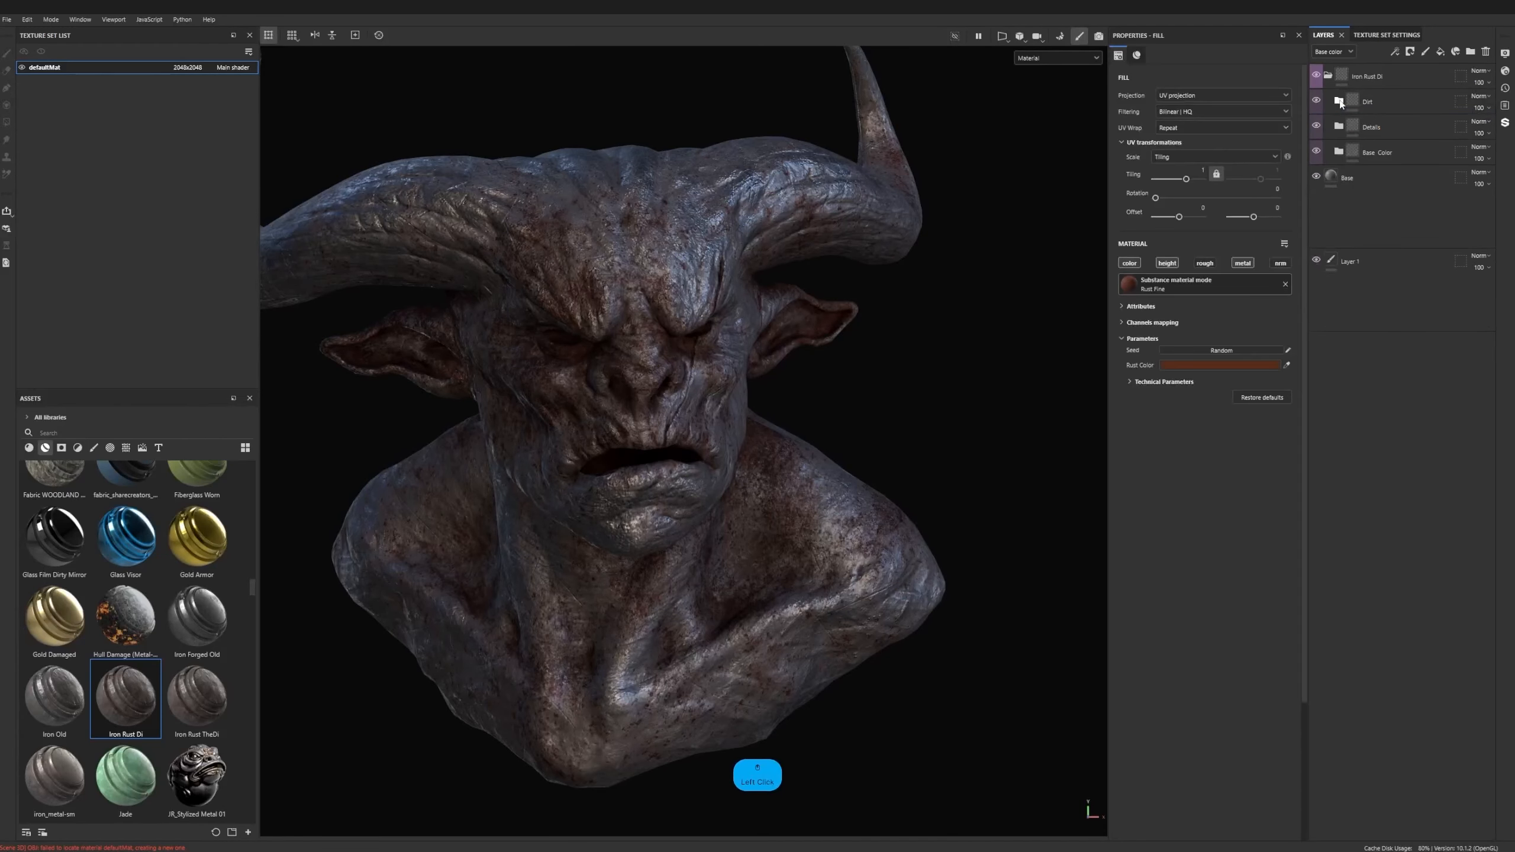
pyautogui.click(1329, 77)
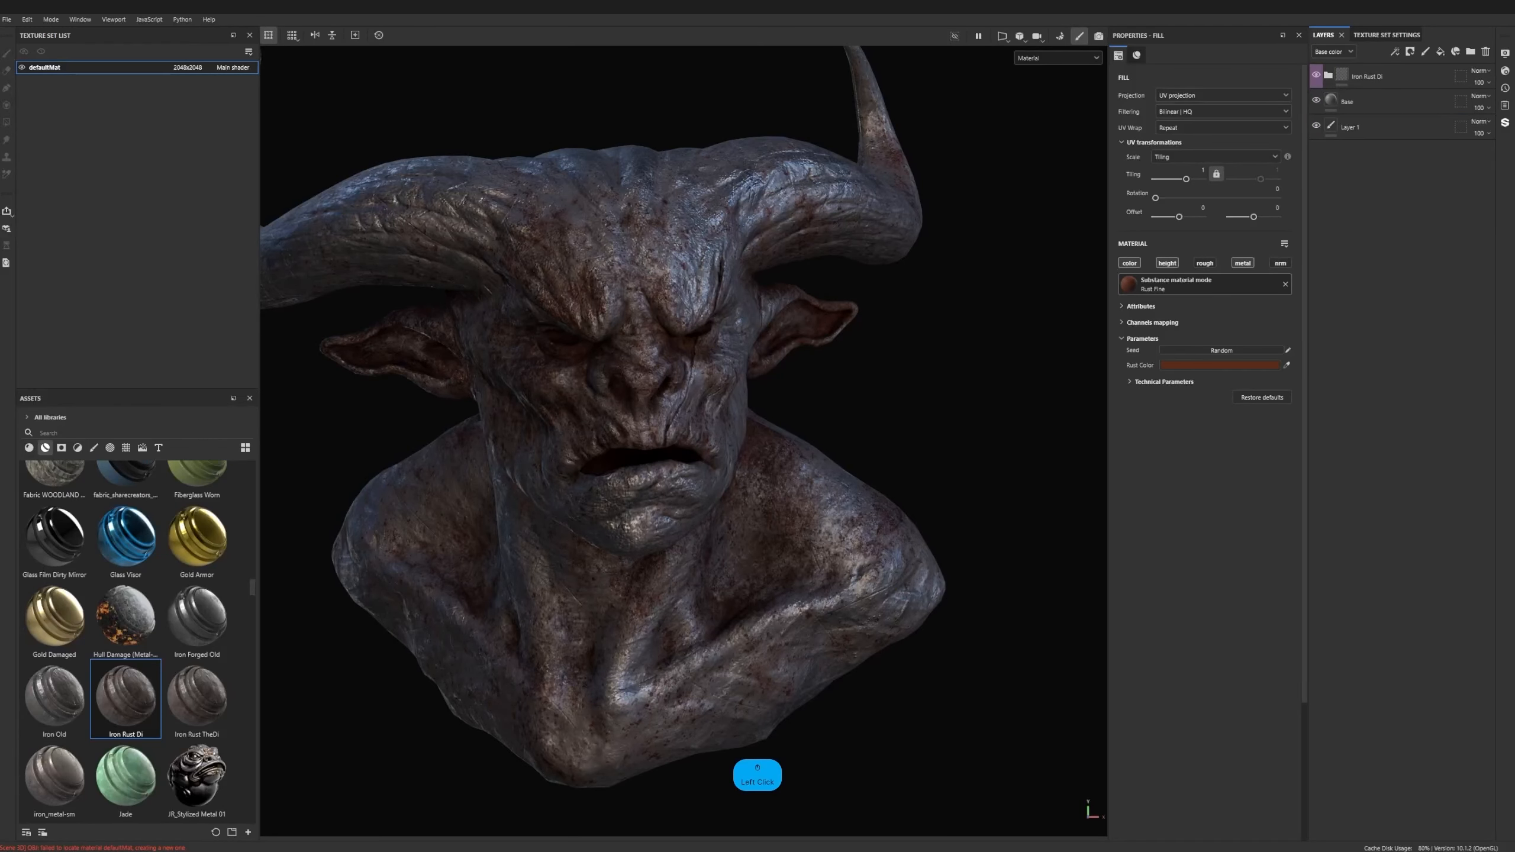
pyautogui.keyDown('alt'); pyautogui.moveTo(552, 549); pyautogui.dragTo(405, 543); pyautogui.keyUp('alt')
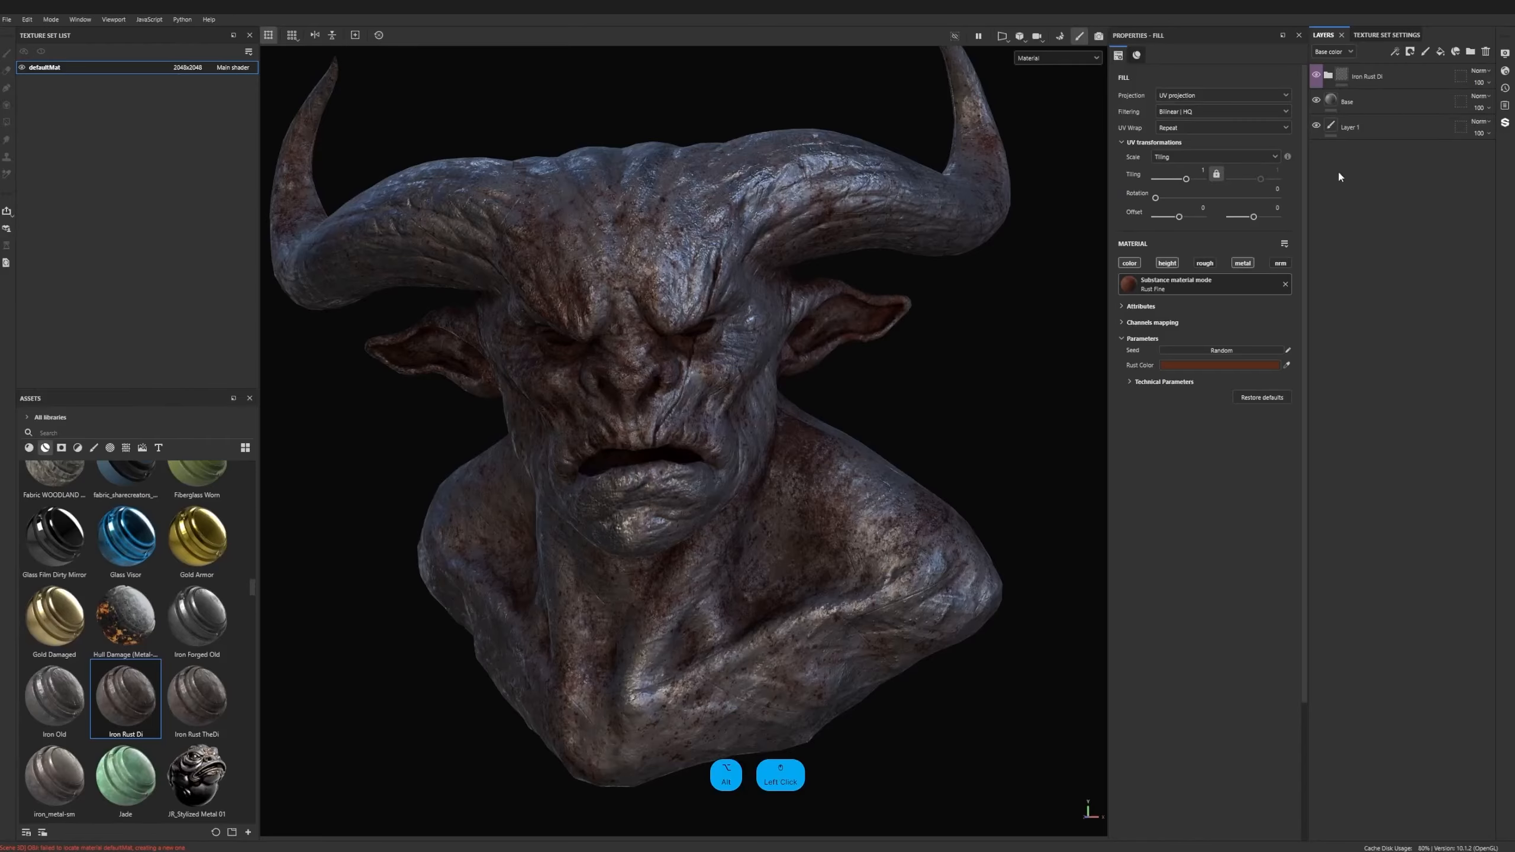
# - Compare the bust with the Iron Rust Di group hidden and shown over the Base layer
pyautogui.click(1316, 75)
pyautogui.click(1359, 102)
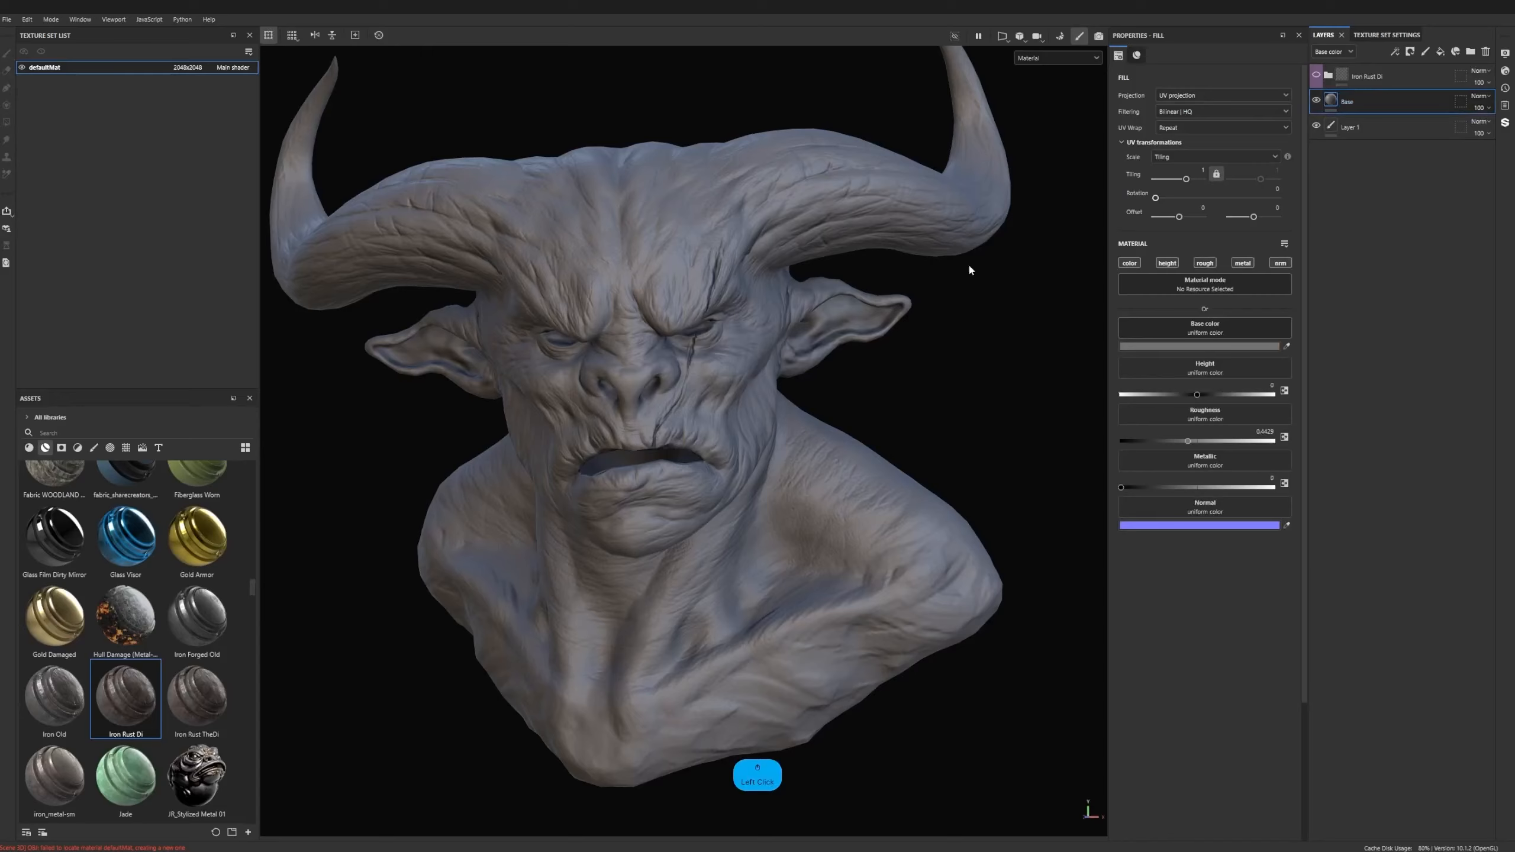
pyautogui.keyDown('alt'); pyautogui.moveTo(724, 370); pyautogui.dragTo(725, 400); pyautogui.keyUp('alt')
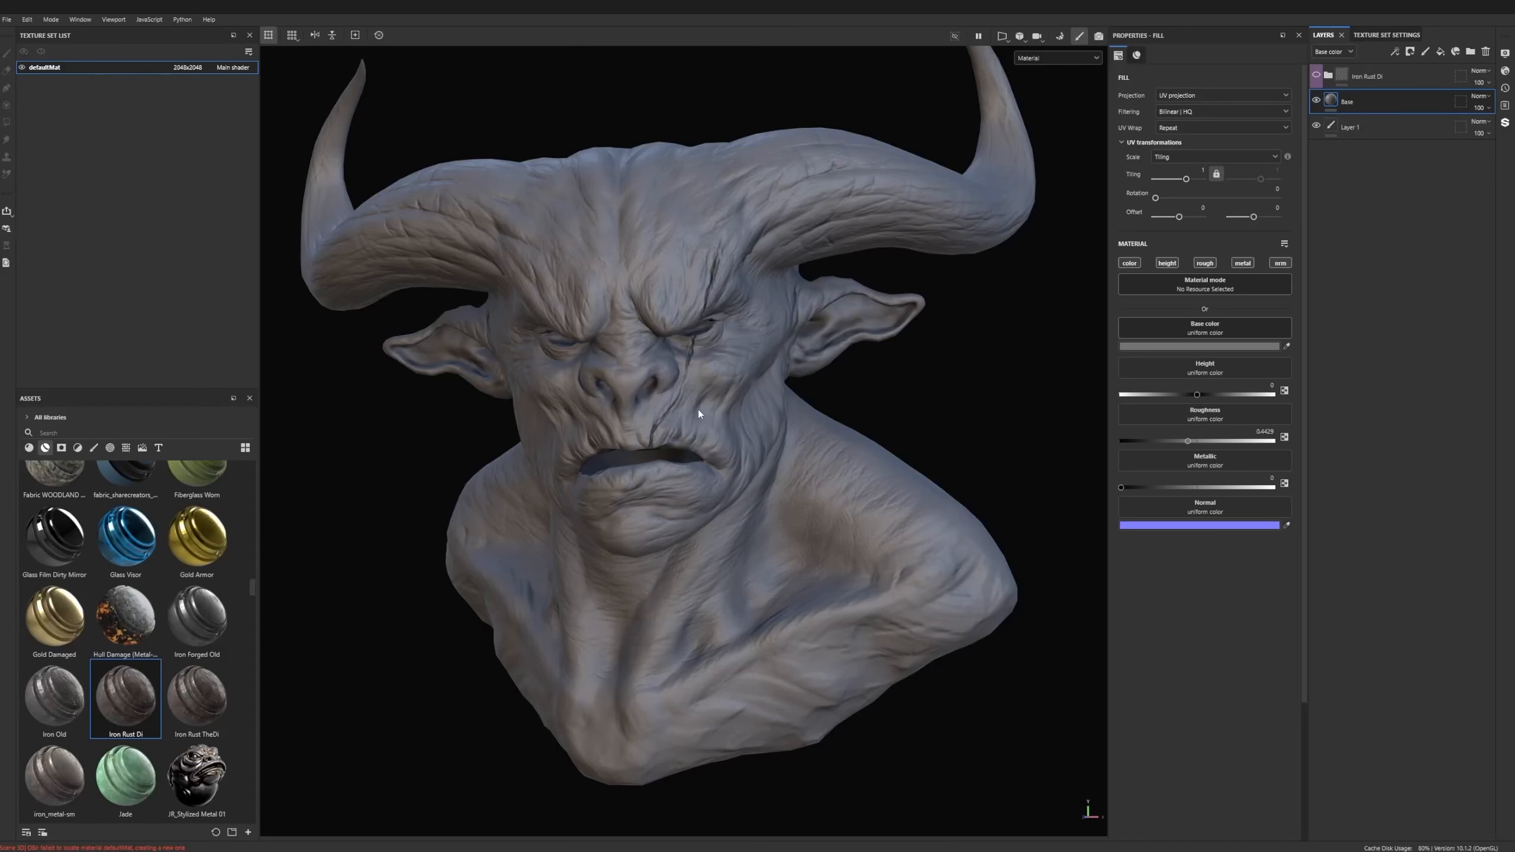
pyautogui.click(1316, 76)
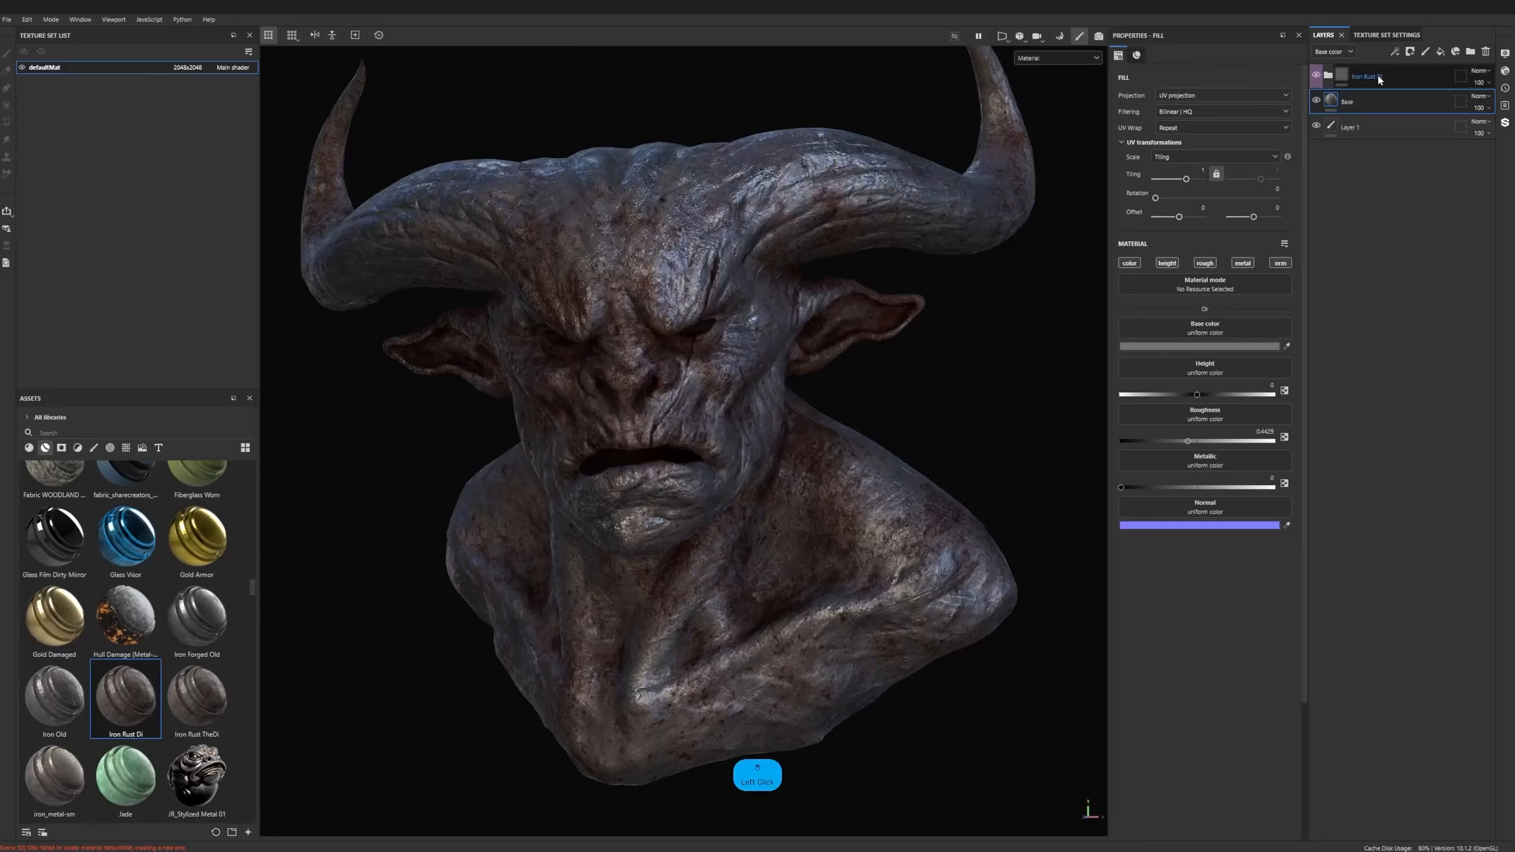
# - Add a black mask to the Iron Rust Di group and paint the rust in over the bust's brow and eye
pyautogui.click(1350, 82)
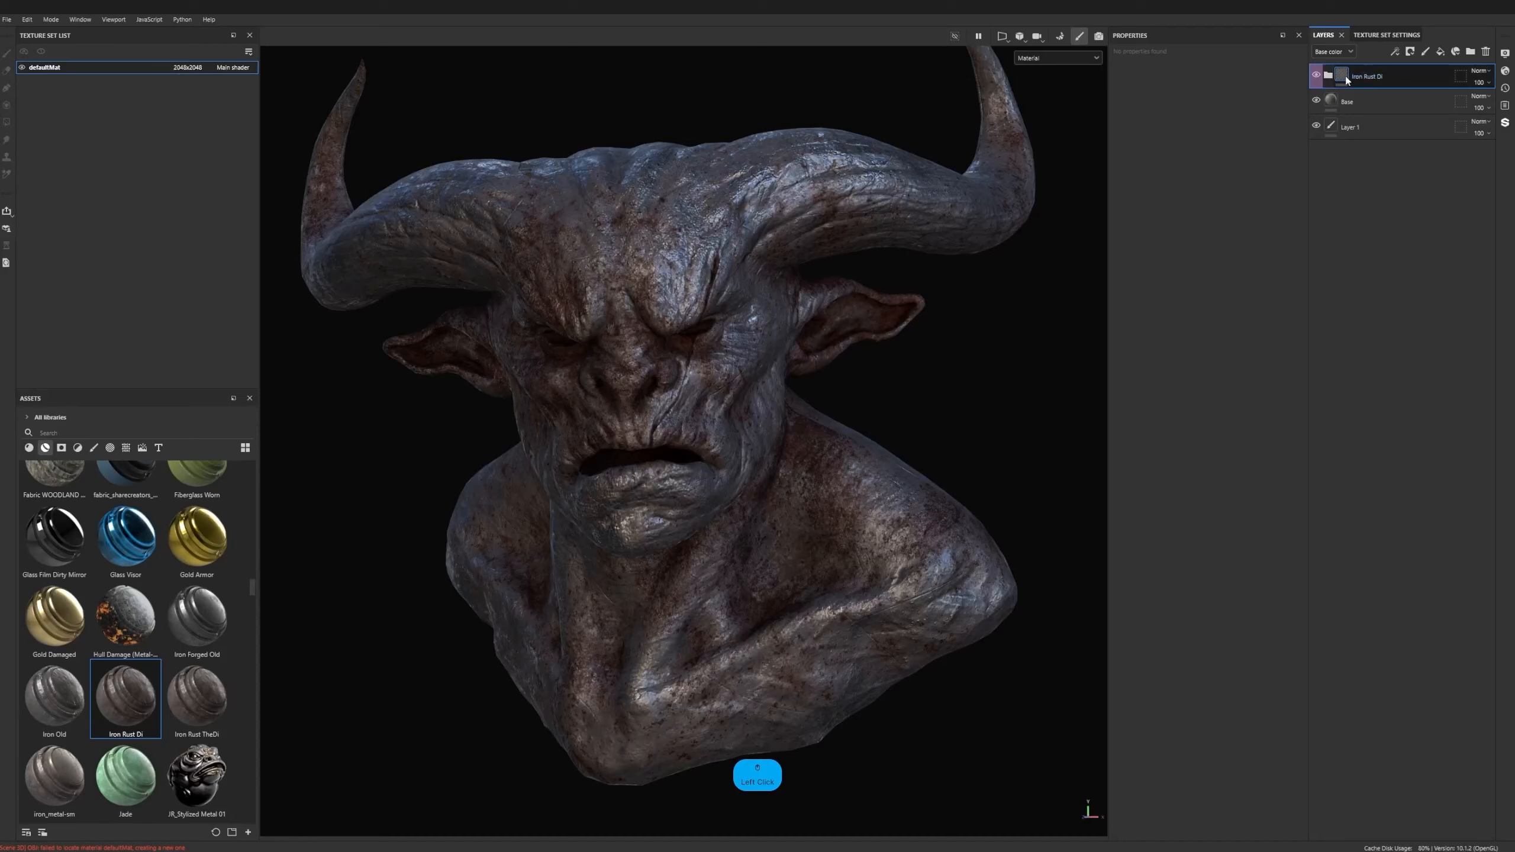
pyautogui.rightClick(1370, 82)
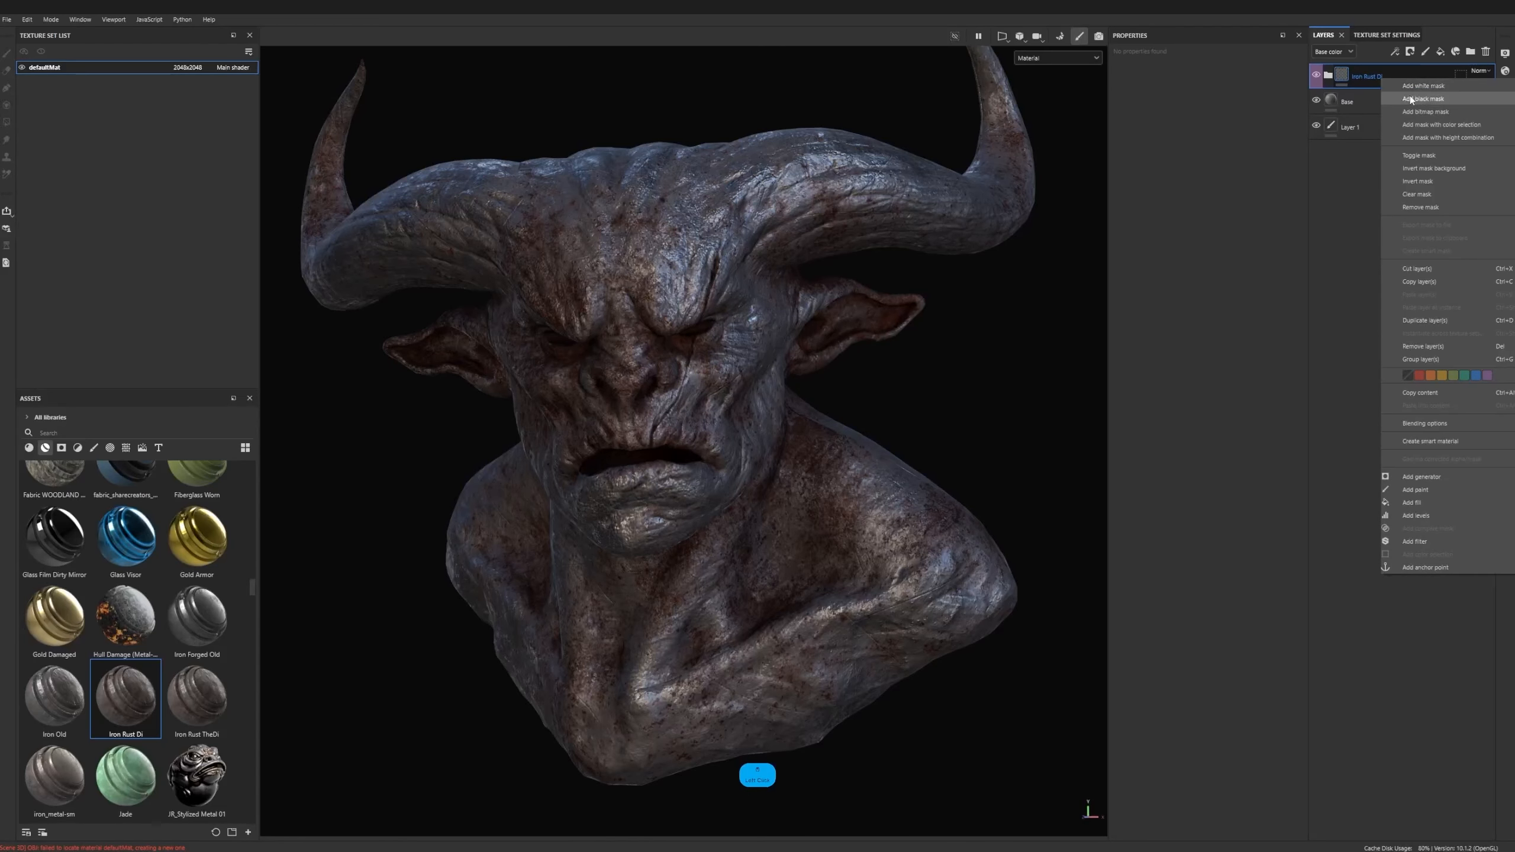
pyautogui.click(1402, 95)
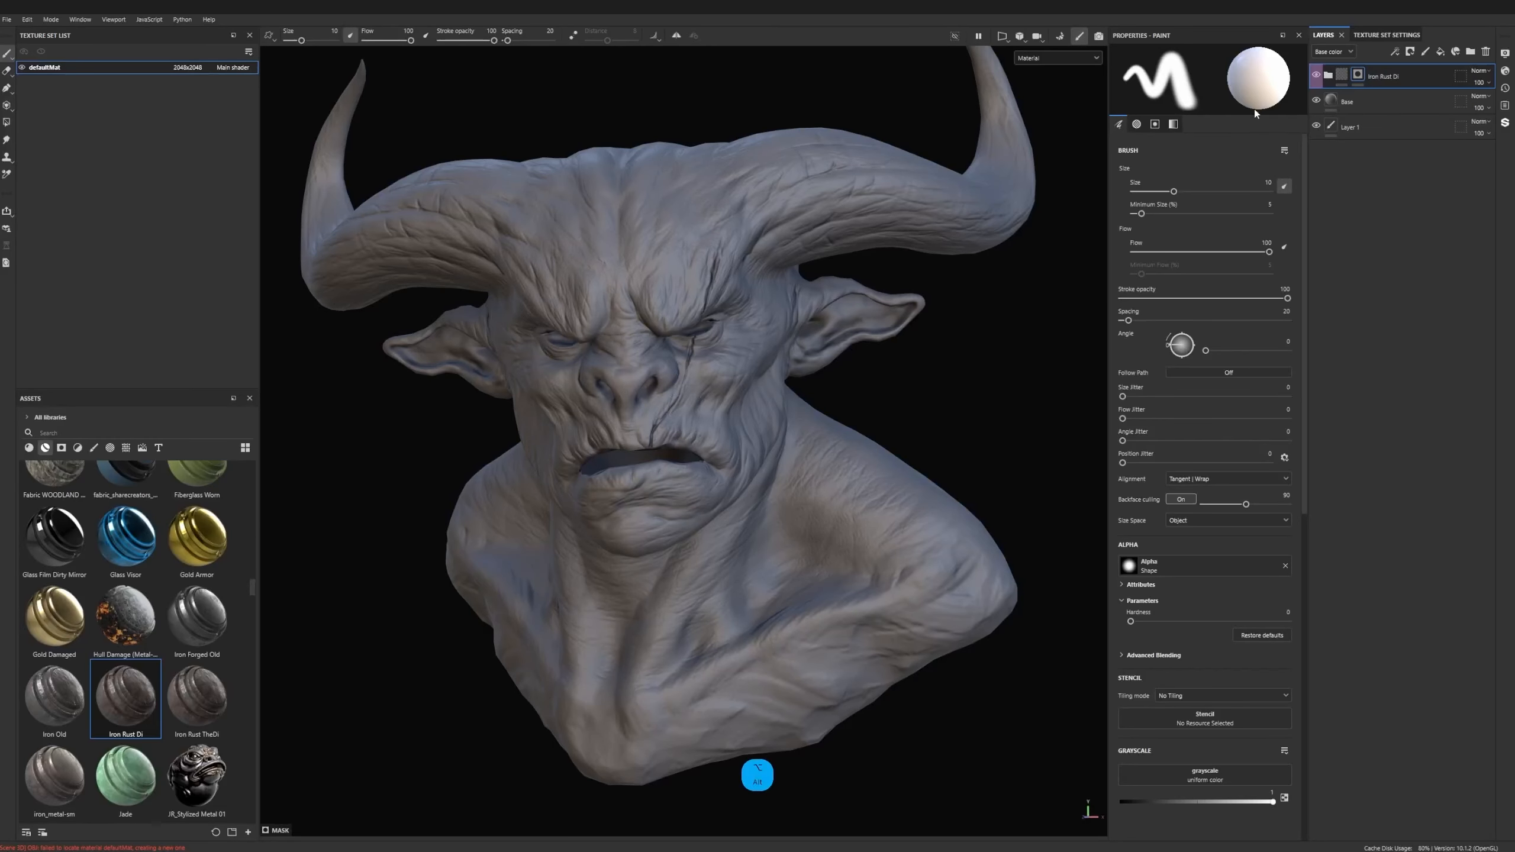
pyautogui.keyDown('alt'); pyautogui.moveTo(686, 415); pyautogui.dragTo(643, 388); pyautogui.keyUp('alt')
pyautogui.keyDown('alt'); pyautogui.moveTo(647, 384); pyautogui.dragTo(640, 412, button='middle'); pyautogui.keyUp('alt')
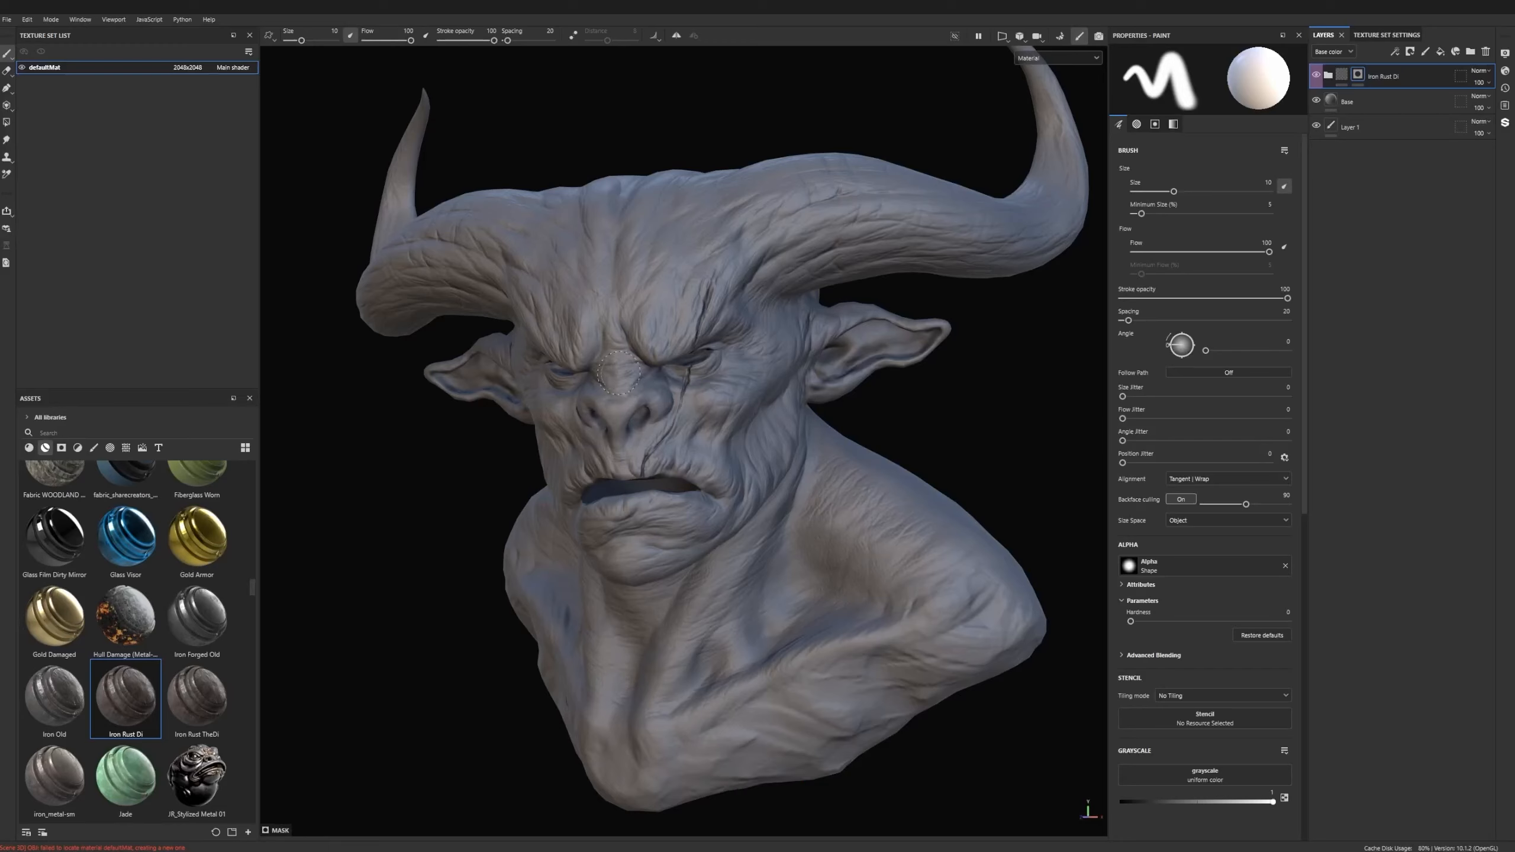
pyautogui.moveTo(615, 358)
pyautogui.mouseDown()
pyautogui.moveTo(719, 316)
pyautogui.moveTo(632, 338)
pyautogui.moveTo(689, 366)
pyautogui.moveTo(632, 293)
pyautogui.moveTo(613, 305)
pyautogui.mouseUp()
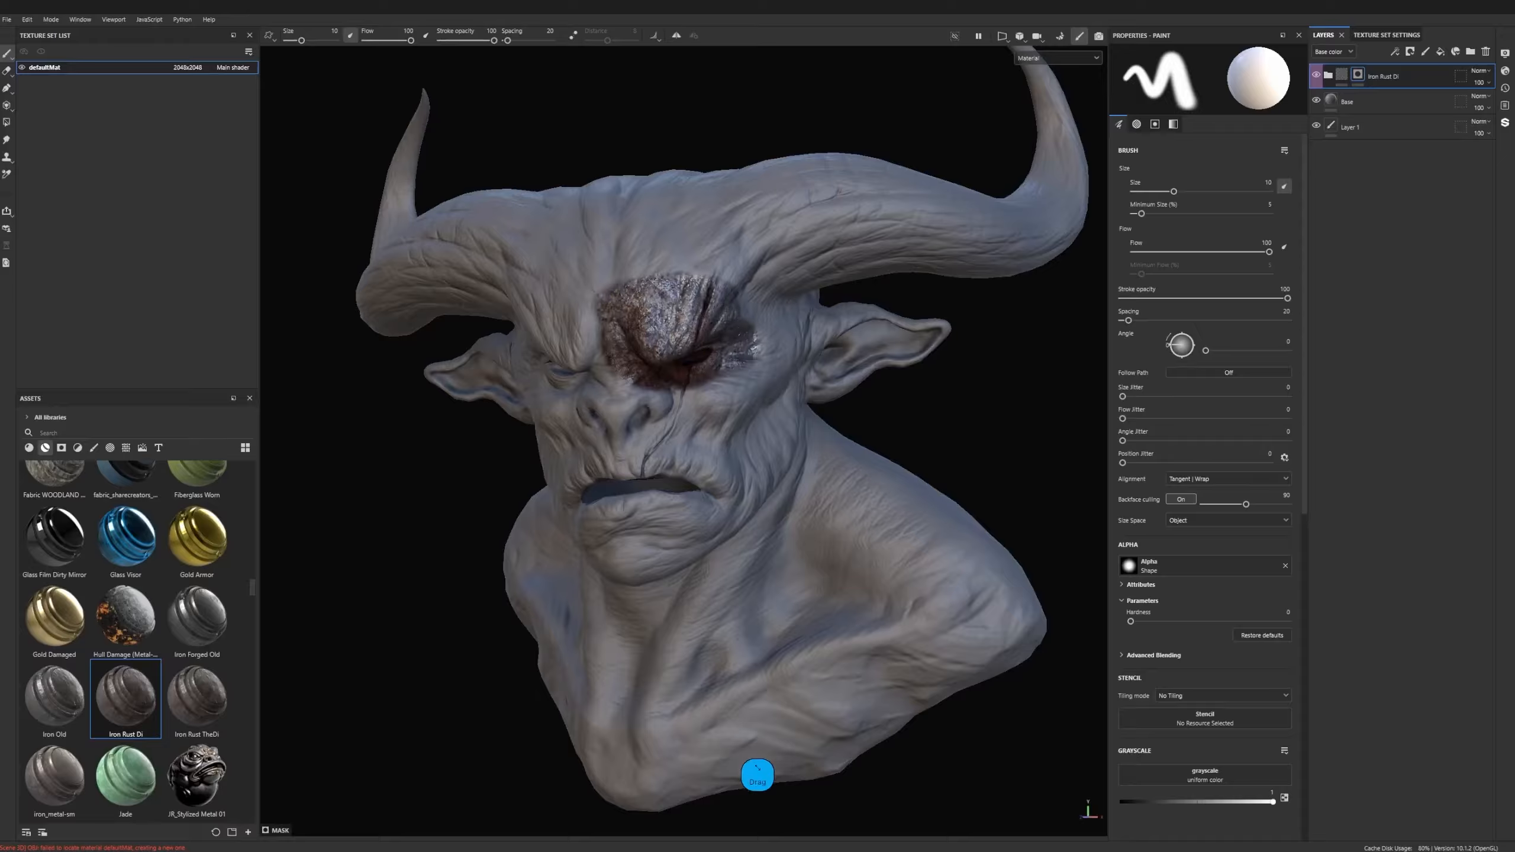
# - Enlarge the brush to about 33 and paint the rust into the mask across the face, neck, shoulder and horn base
pyautogui.press(']')
pyautogui.press(']')
pyautogui.press(']')
pyautogui.press(']')
pyautogui.press(']')
pyautogui.press(']')
pyautogui.press(']')
pyautogui.press(']')
pyautogui.press(']')
pyautogui.press(']')
pyautogui.press(']')
pyautogui.press(']')
pyautogui.press(']')
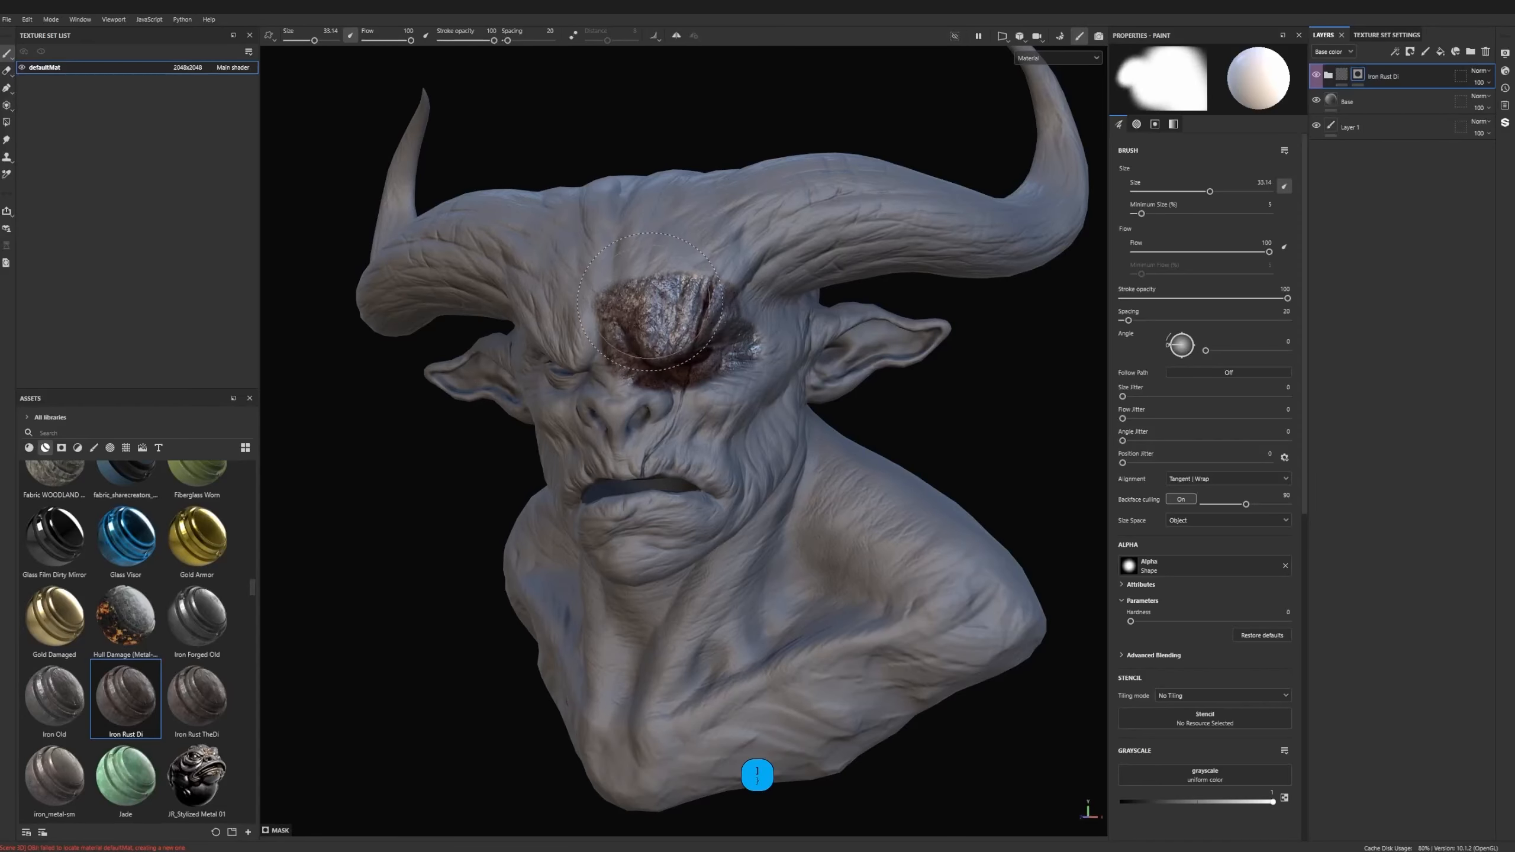
pyautogui.moveTo(692, 366)
pyautogui.mouseDown()
pyautogui.moveTo(725, 317)
pyautogui.moveTo(596, 358)
pyautogui.moveTo(668, 441)
pyautogui.mouseUp()
pyautogui.moveTo(865, 561); pyautogui.dragTo(758, 633)
pyautogui.moveTo(591, 695)
pyautogui.mouseDown()
pyautogui.moveTo(600, 636)
pyautogui.moveTo(618, 683)
pyautogui.mouseUp()
pyautogui.keyDown('alt'); pyautogui.moveTo(710, 665); pyautogui.dragTo(477, 651); pyautogui.keyUp('alt')
pyautogui.moveTo(901, 513)
pyautogui.mouseDown()
pyautogui.moveTo(949, 531)
pyautogui.moveTo(817, 552)
pyautogui.moveTo(930, 535)
pyautogui.mouseUp()
pyautogui.moveTo(652, 382); pyautogui.dragTo(686, 274)
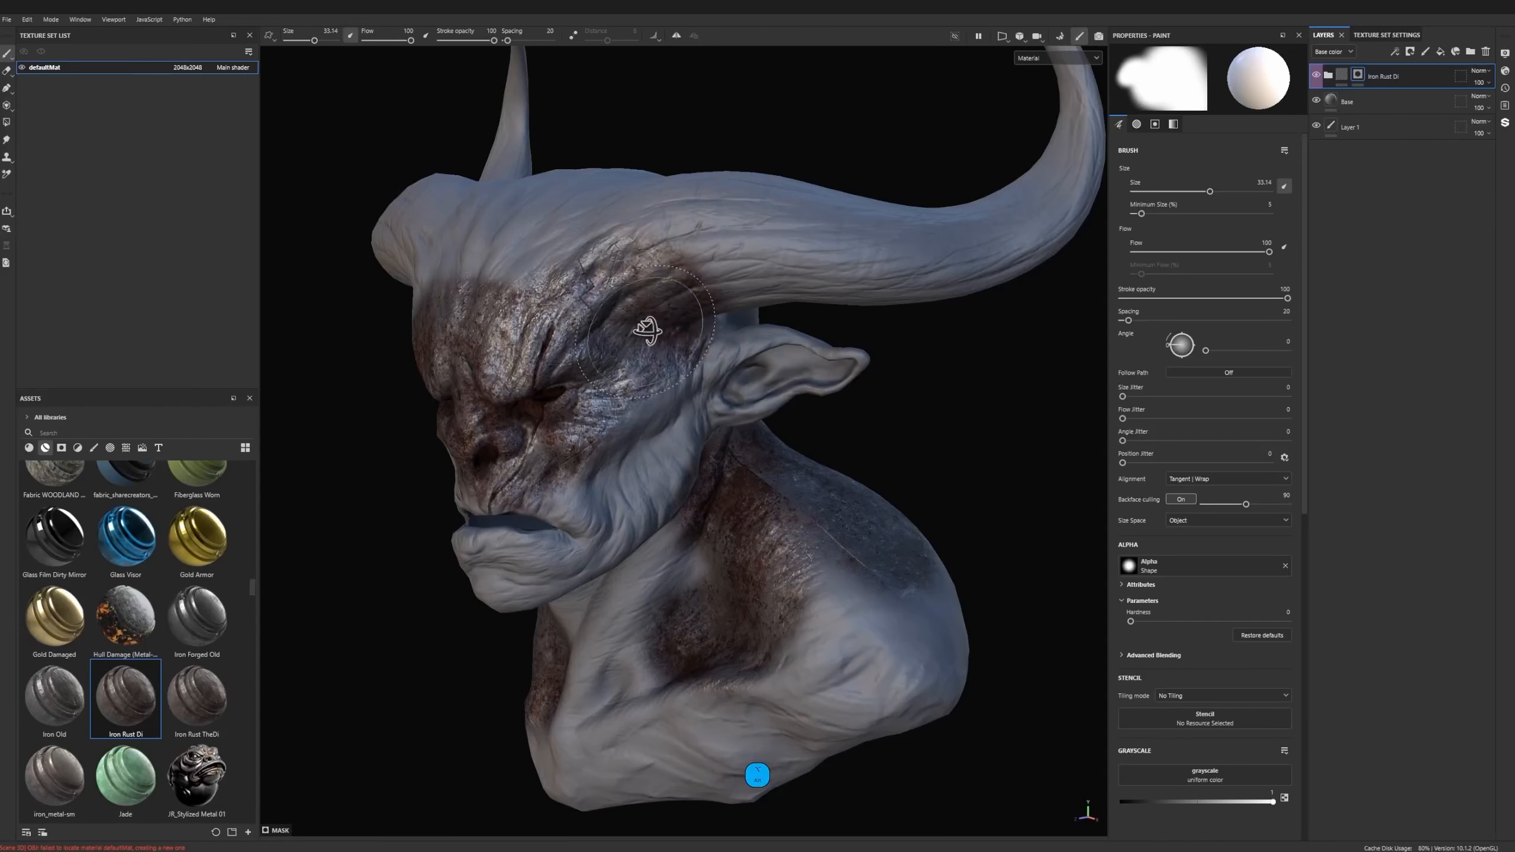
pyautogui.keyDown('alt'); pyautogui.moveTo(650, 328); pyautogui.dragTo(710, 359); pyautogui.keyUp('alt')
pyautogui.keyDown('alt'); pyautogui.moveTo(692, 381); pyautogui.dragTo(776, 356, button='middle'); pyautogui.keyUp('alt')
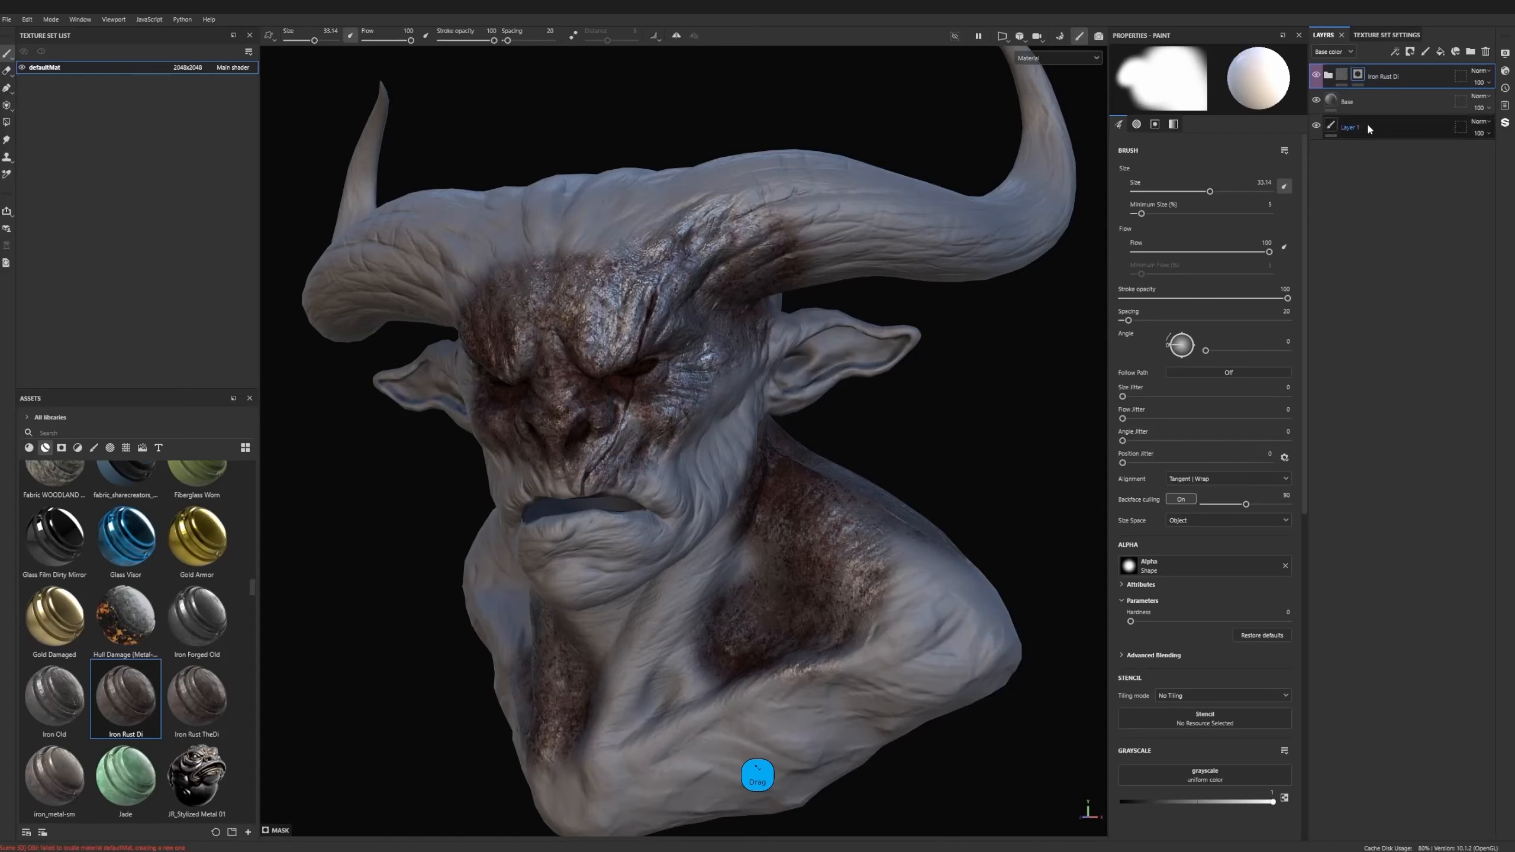
# - Reset the Iron Rust Di mask to black and add a Metal Edge Wear generator to it
pyautogui.rightClick(1359, 78)
pyautogui.click(1386, 102)
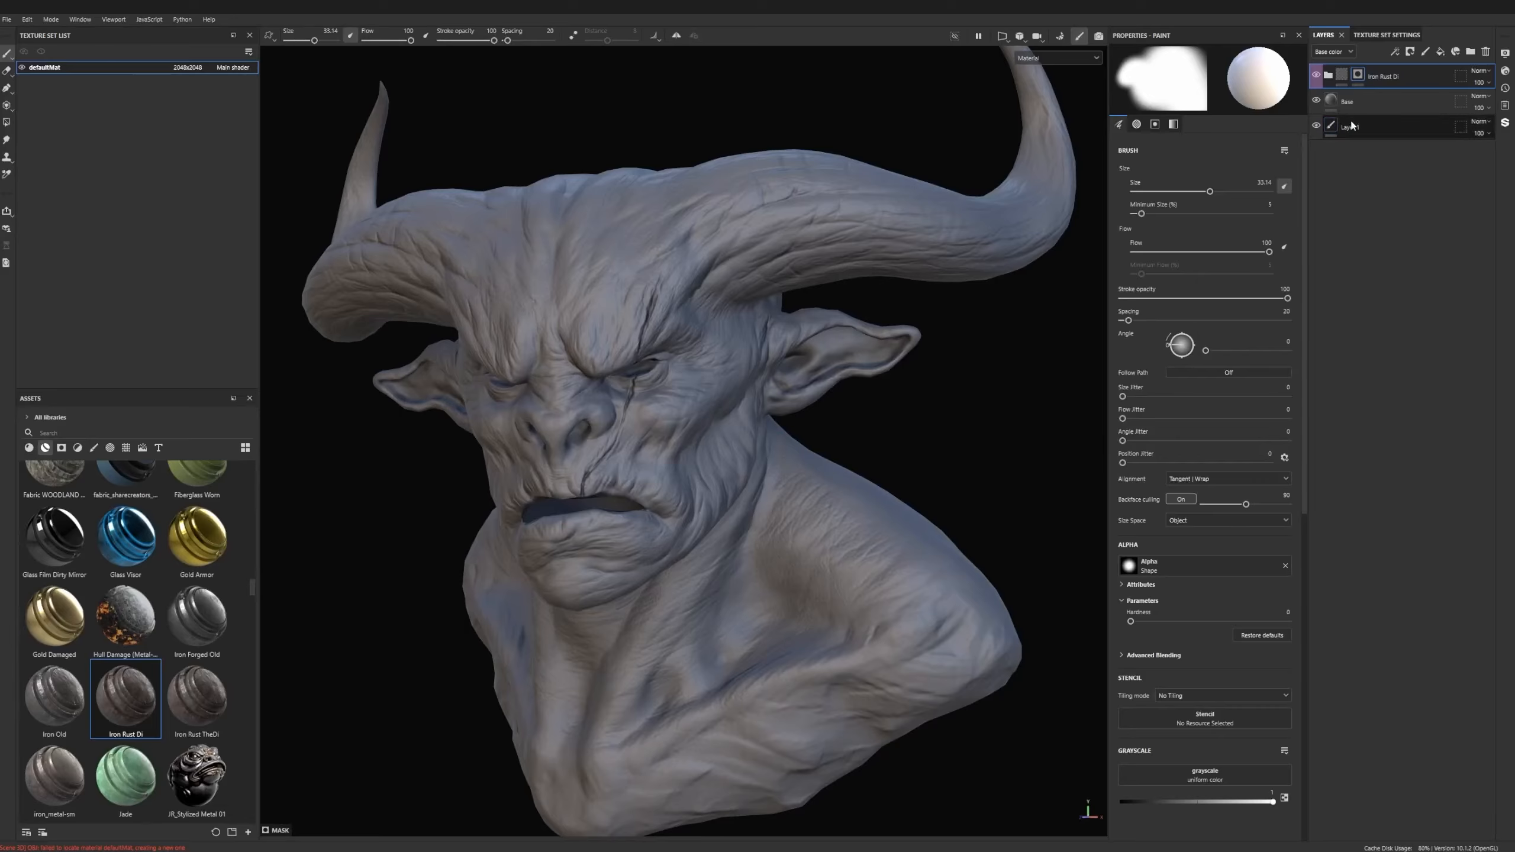
pyautogui.rightClick(1358, 77)
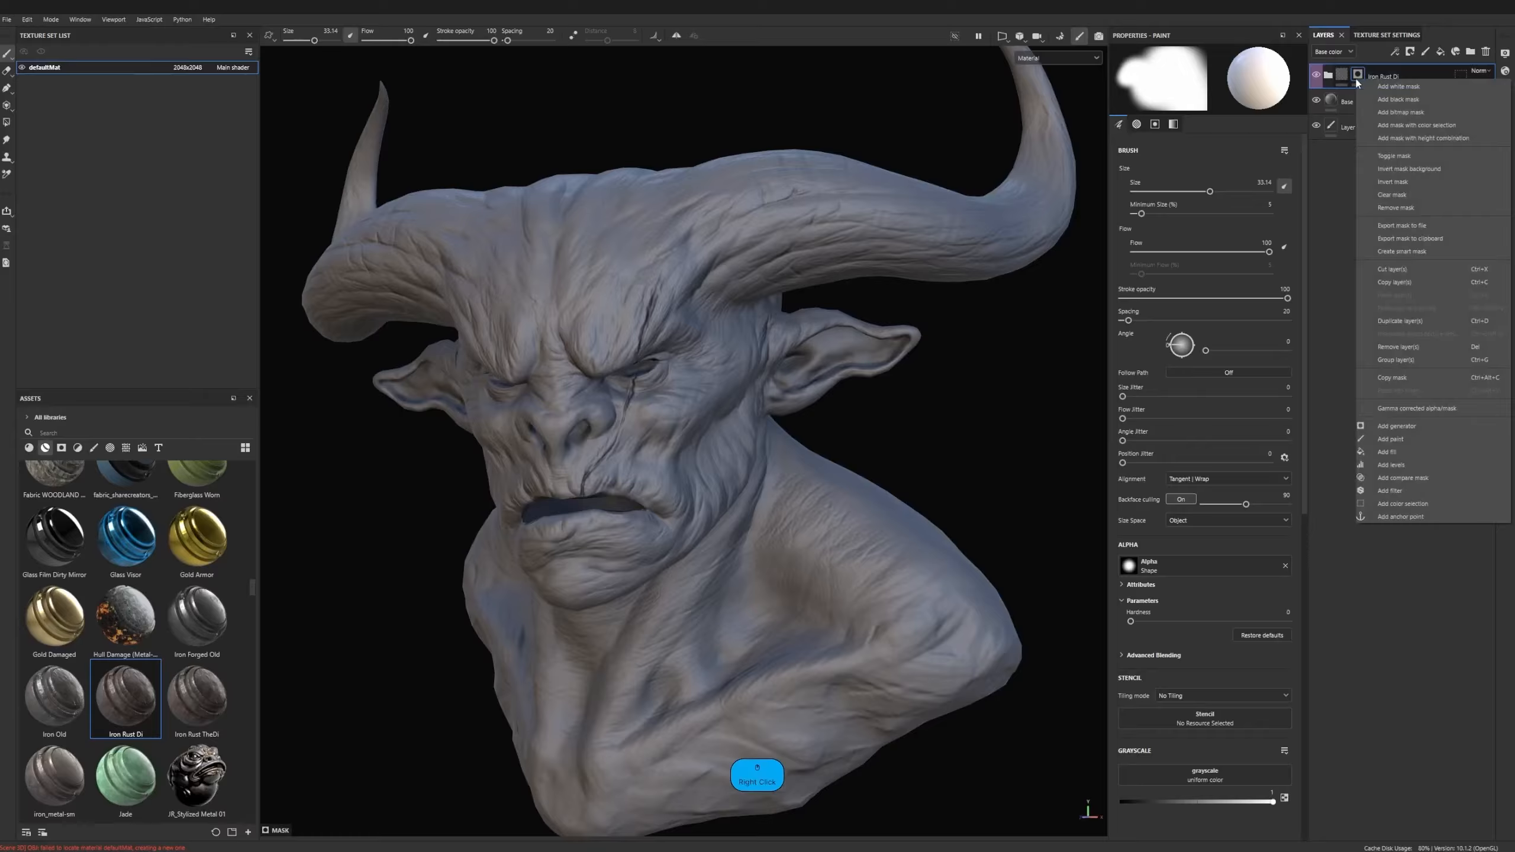
pyautogui.click(1406, 429)
pyautogui.click(1231, 91)
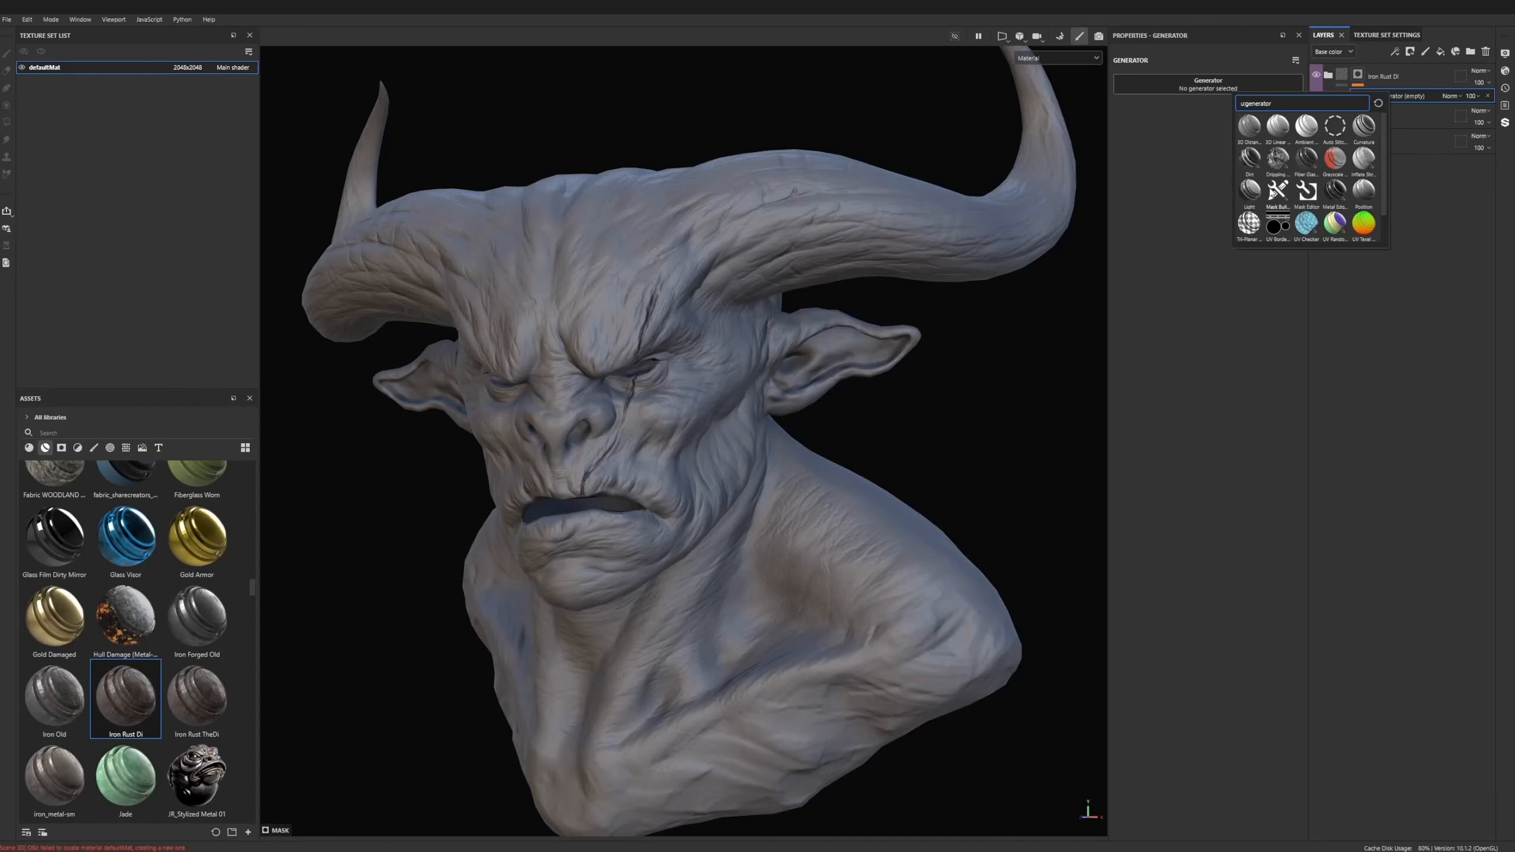
pyautogui.click(1341, 194)
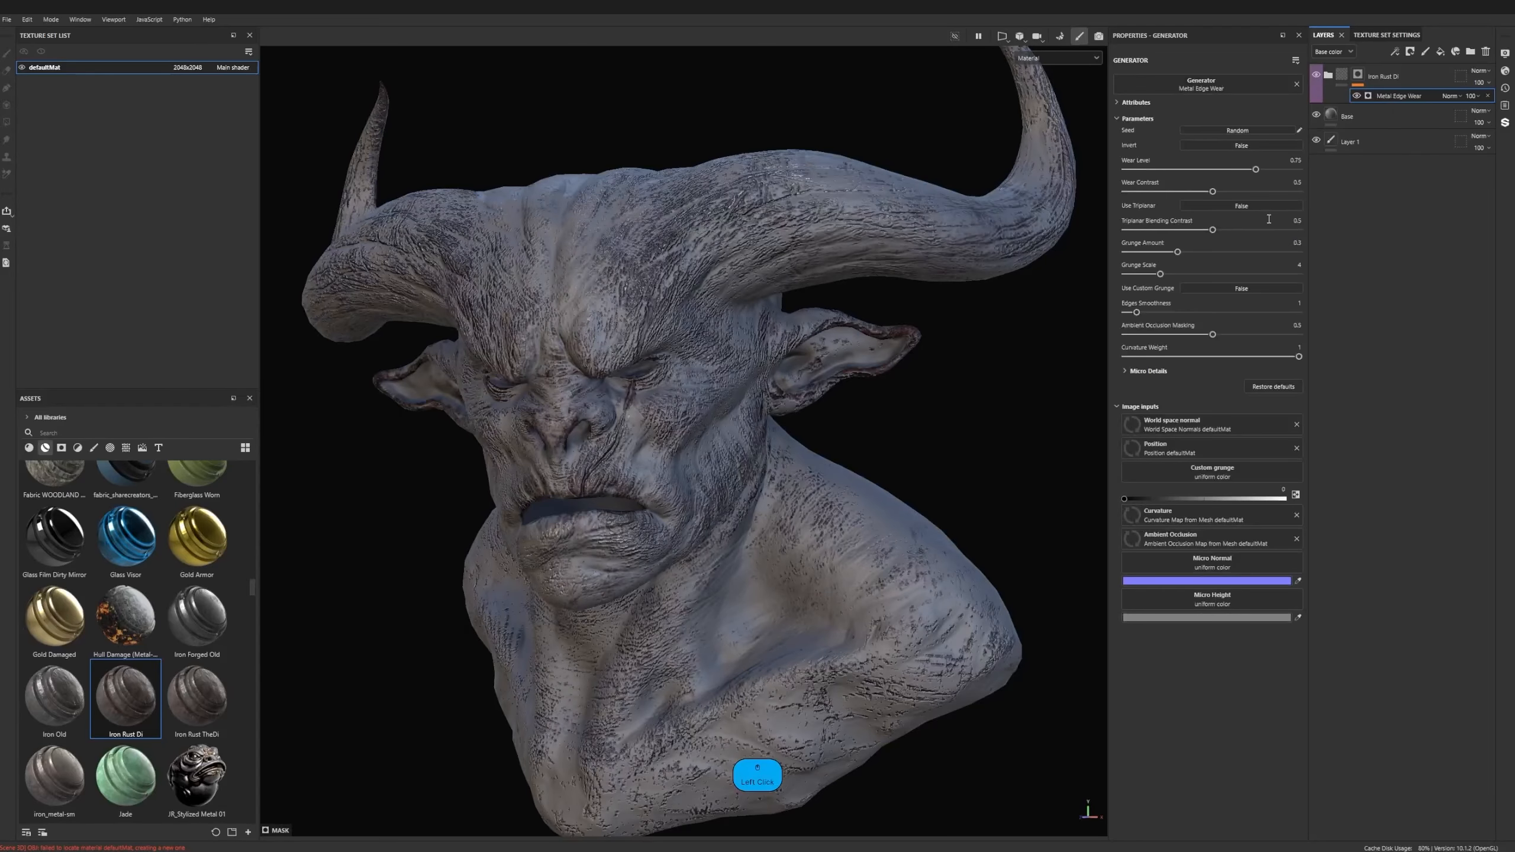
pyautogui.keyDown('alt'); pyautogui.moveTo(704, 382); pyautogui.dragTo(859, 381, button='middle'); pyautogui.keyUp('alt')
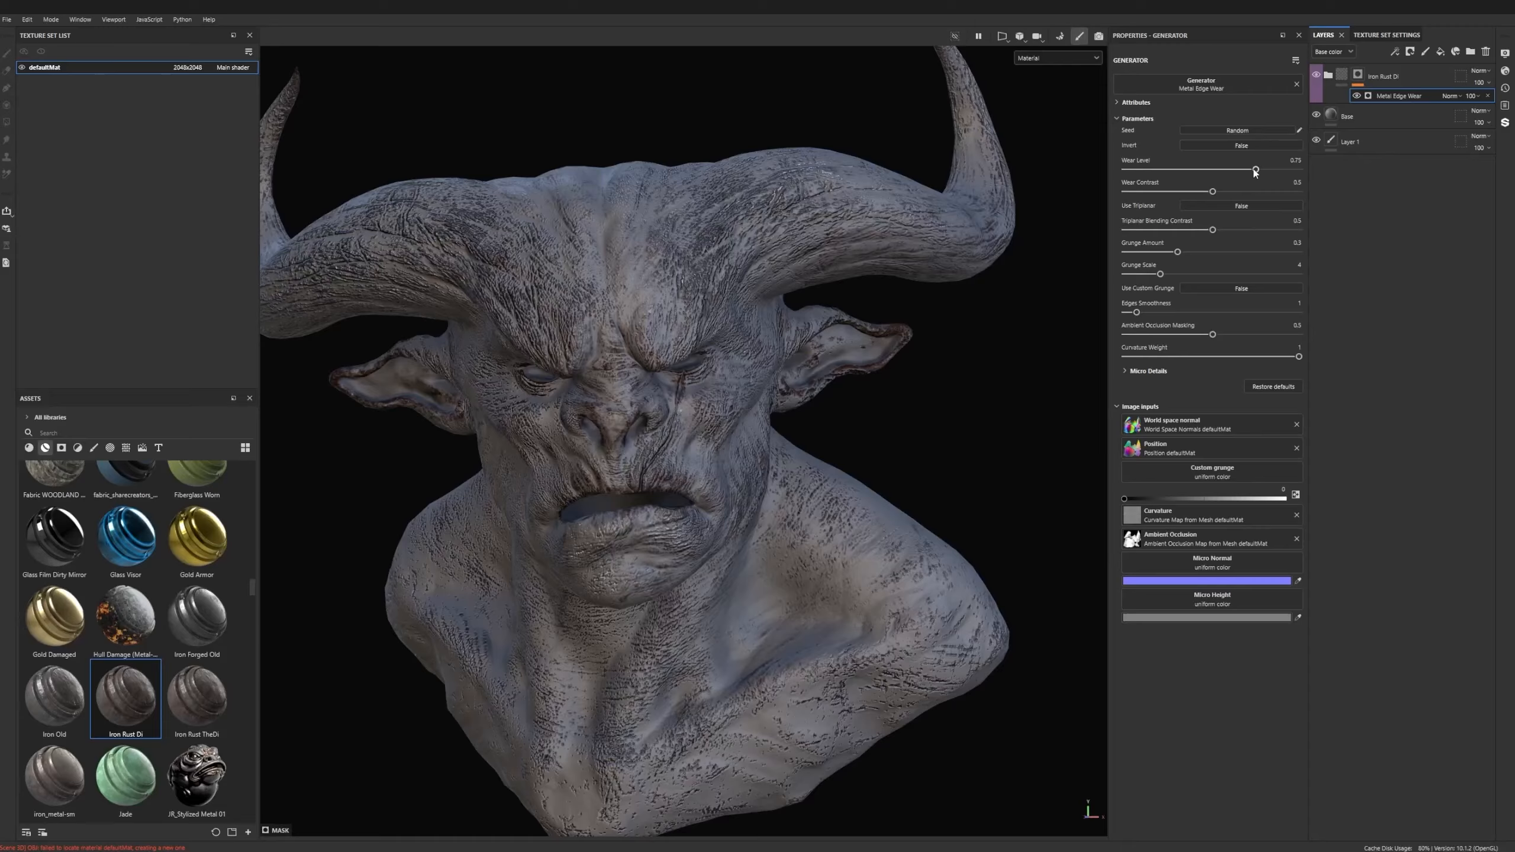
# - Adjust Metal Edge Wear's level and contrast, with Triplanar Blending Contrast 0.3, Grunge Amount 0.34 and Grunge Scale 5
pyautogui.moveTo(1256, 169); pyautogui.dragTo(1177, 192)
pyautogui.moveTo(1213, 230); pyautogui.dragTo(1249, 256)
pyautogui.click(1178, 230)
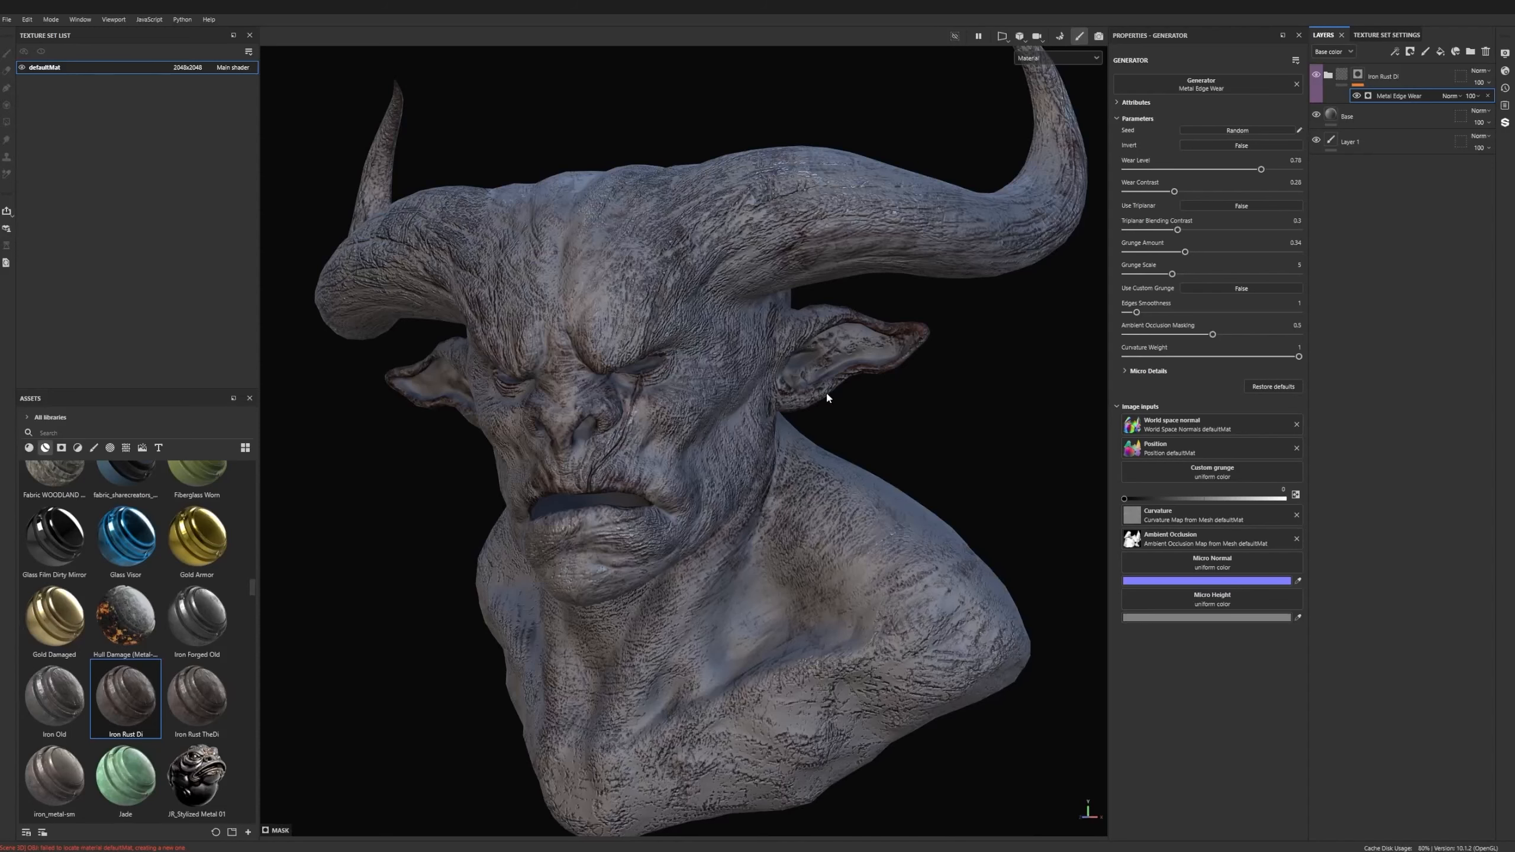
# - Replace the Metal Edge Wear generator in the Iron Rust Di mask with the Dirt generator
pyautogui.click(1254, 86)
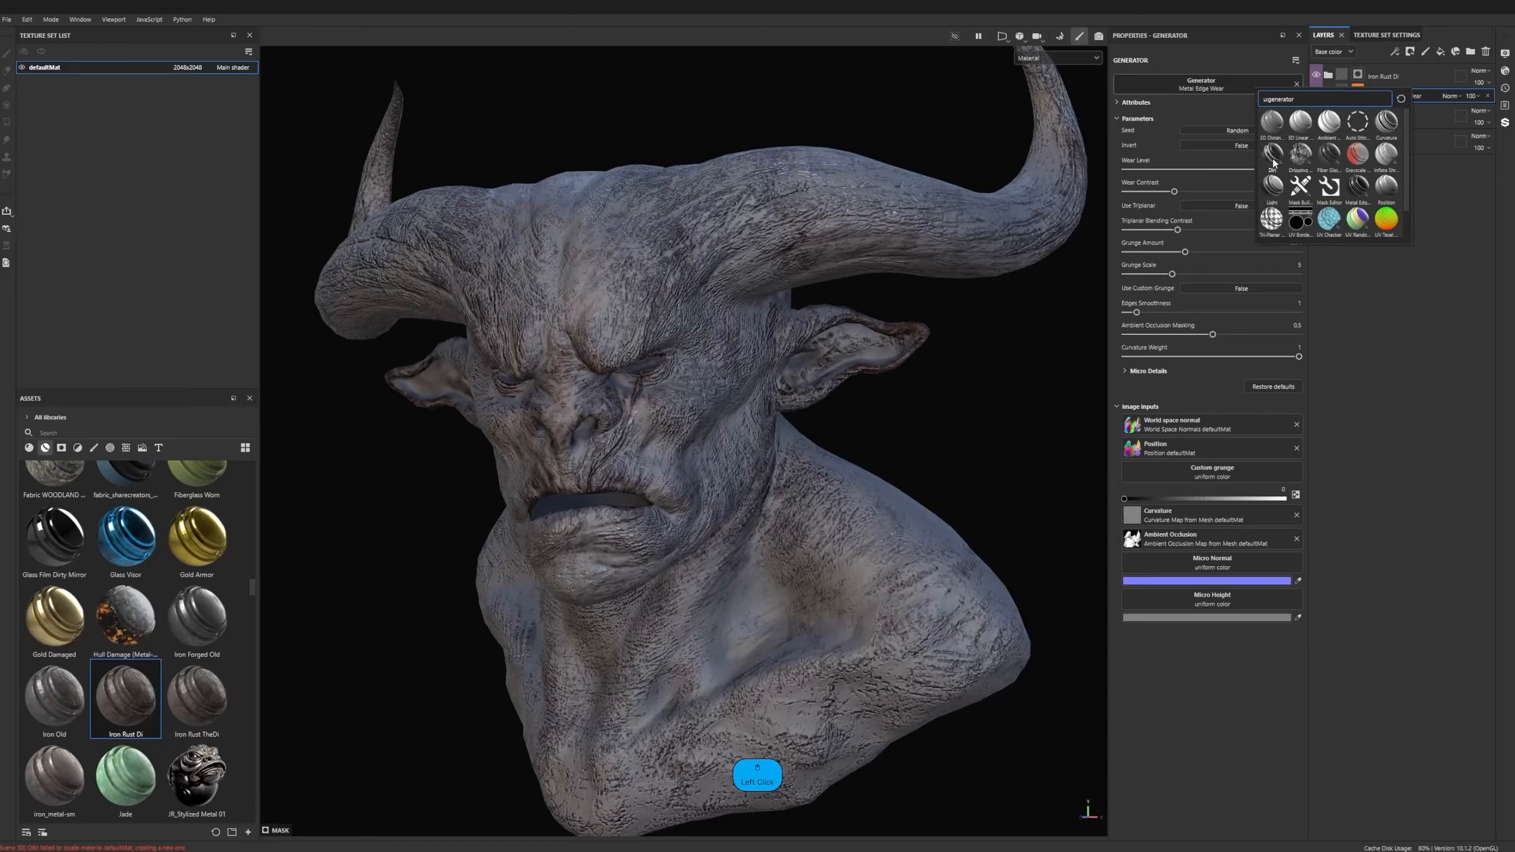
pyautogui.click(1275, 163)
pyautogui.keyDown('alt'); pyautogui.moveTo(675, 358); pyautogui.dragTo(690, 469); pyautogui.keyUp('alt')
pyautogui.keyDown('alt'); pyautogui.moveTo(761, 387); pyautogui.dragTo(813, 358, button='middle'); pyautogui.keyUp('alt')
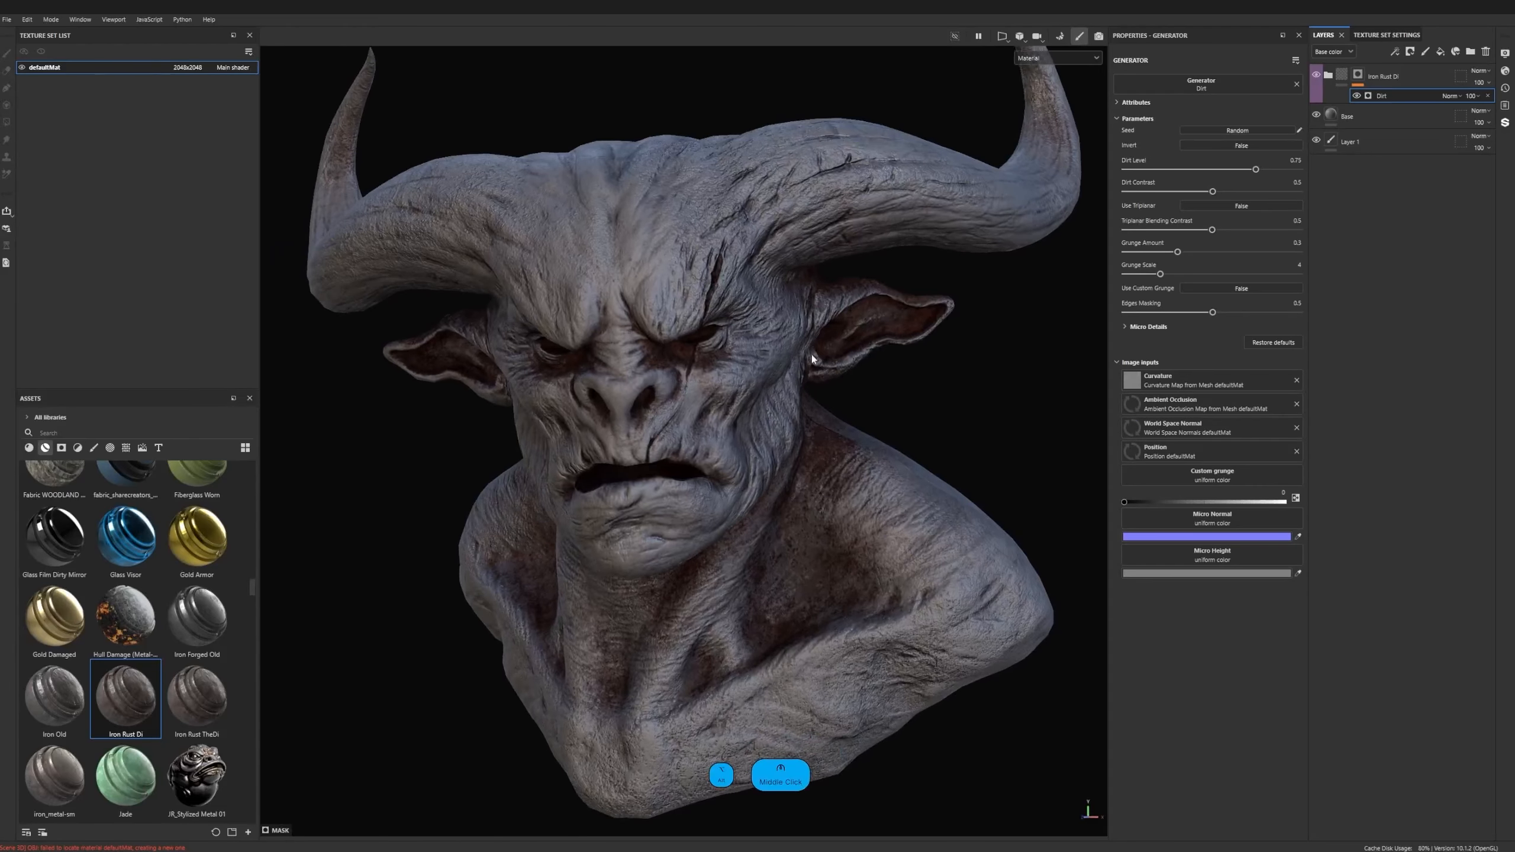
pyautogui.keyDown('alt'); pyautogui.moveTo(813, 358); pyautogui.dragTo(997, 335); pyautogui.keyUp('alt')
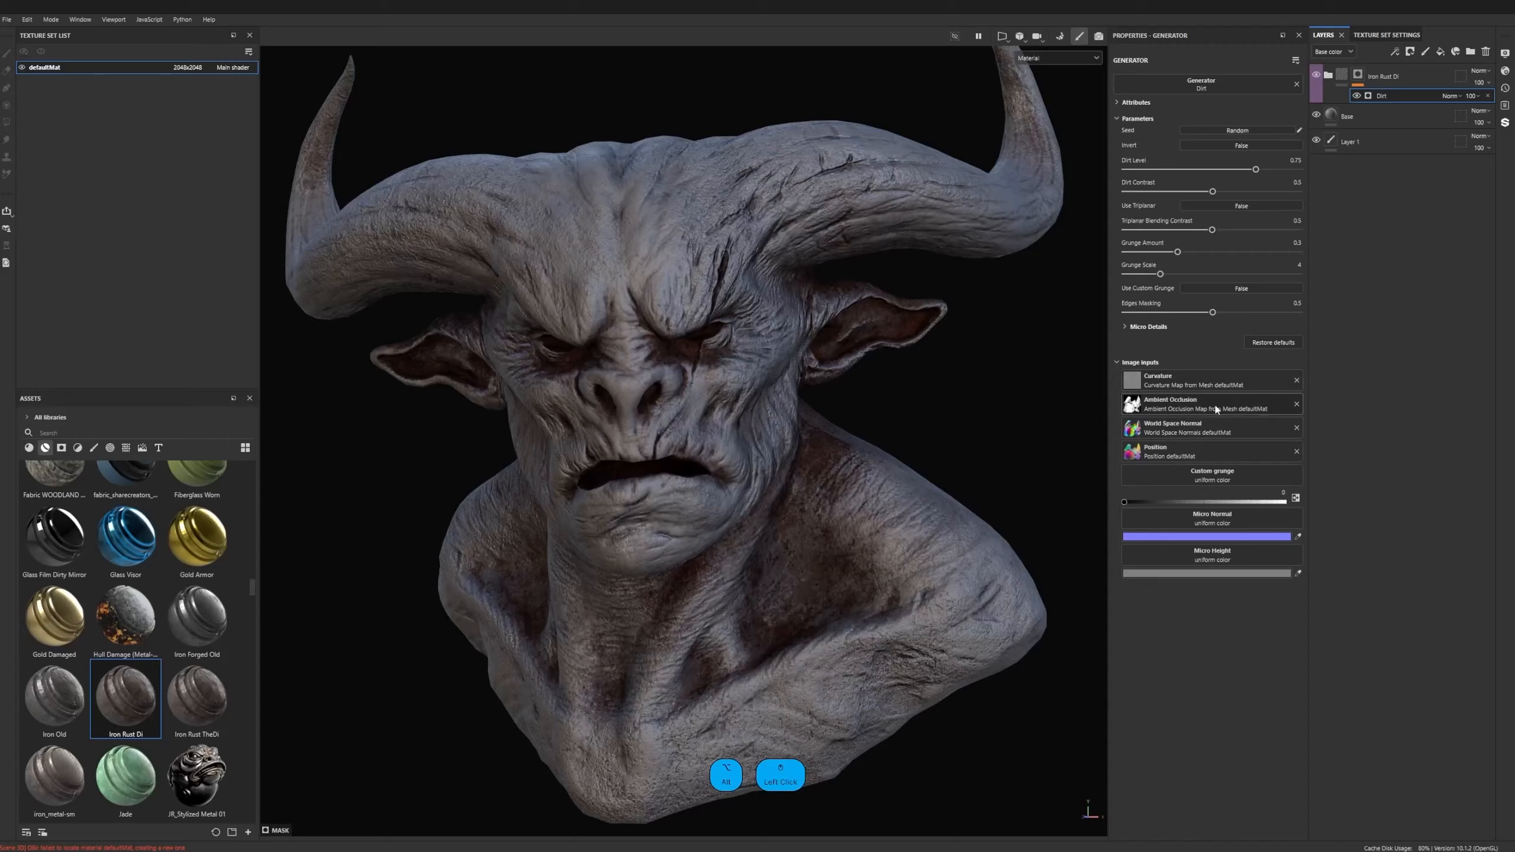
# - Set the Dirt generator's Dirt Level to 0.47, Dirt Contrast to 0.56, Triplanar Blending Contrast to 0.46 and Grunge Amount to 0.61
pyautogui.moveTo(1256, 170); pyautogui.dragTo(1224, 169)
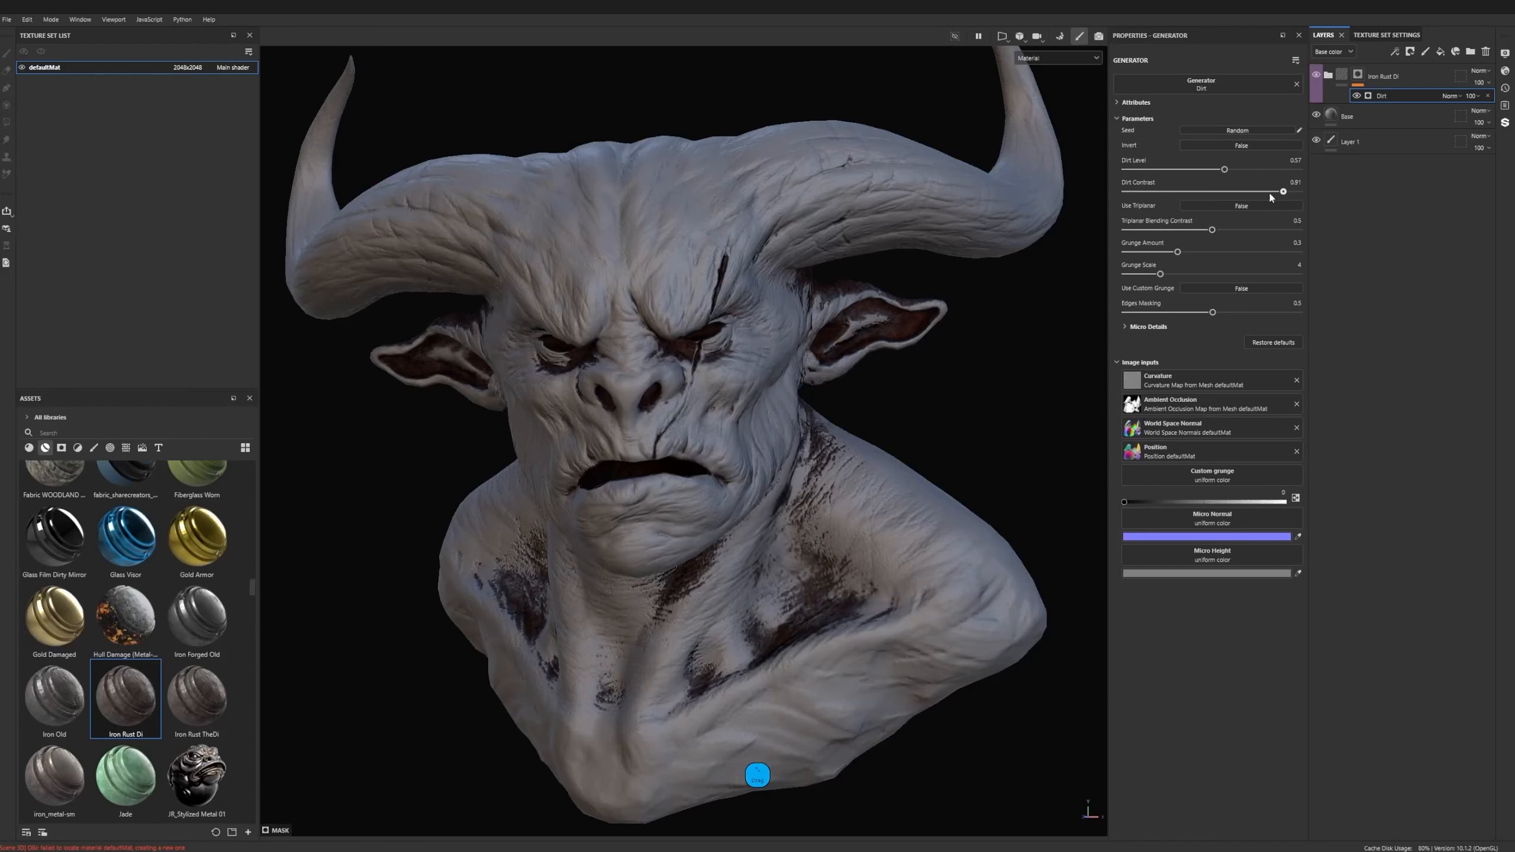
pyautogui.moveTo(1213, 192); pyautogui.dragTo(1232, 252)
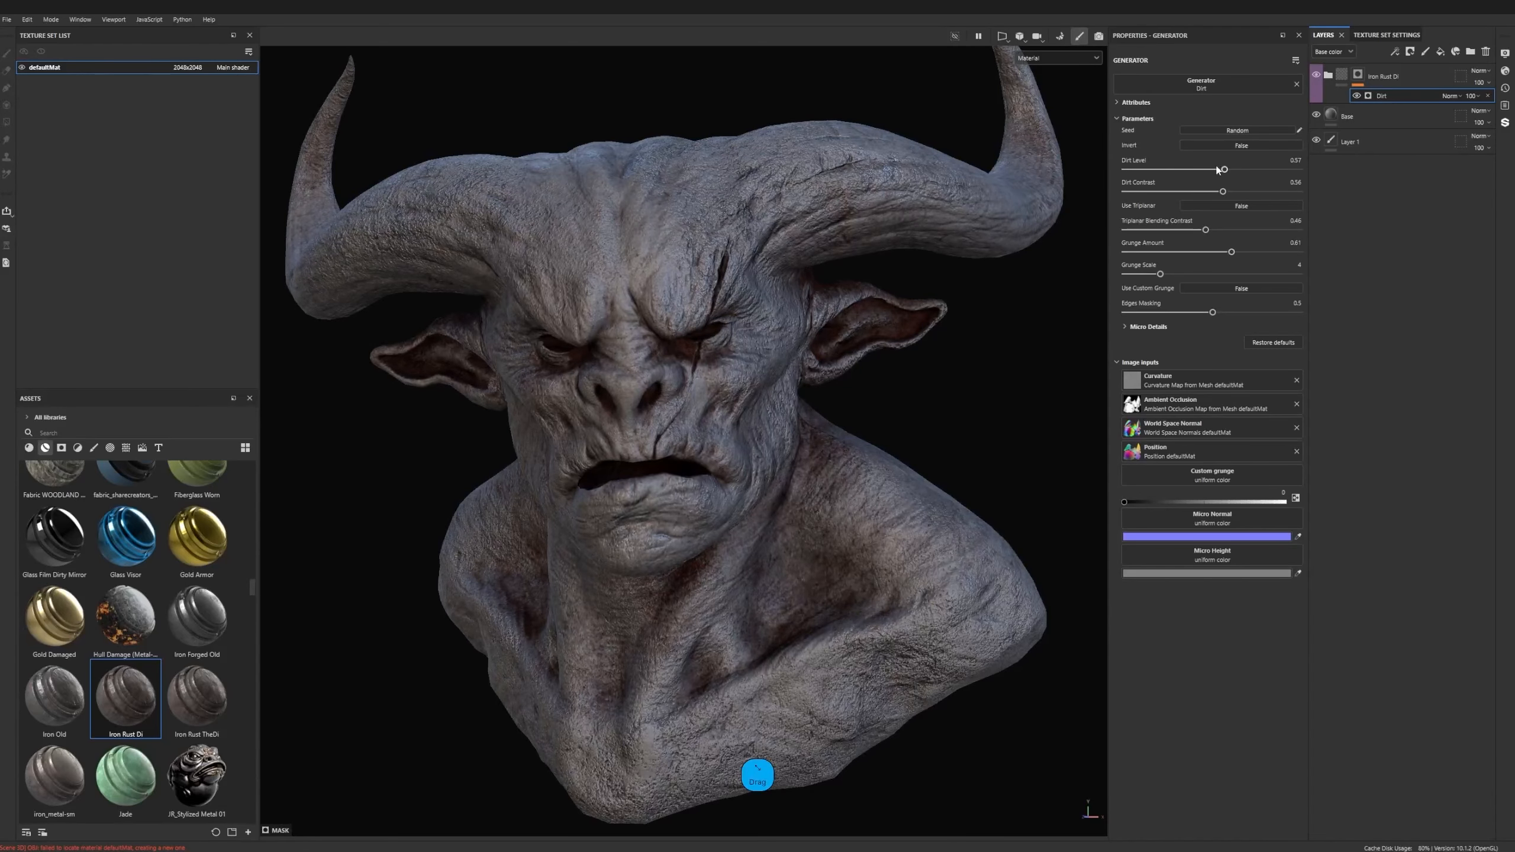
pyautogui.moveTo(1224, 170)
pyautogui.mouseDown()
pyautogui.moveTo(1295, 171)
pyautogui.moveTo(1194, 171)
pyautogui.moveTo(1207, 170)
pyautogui.mouseUp()
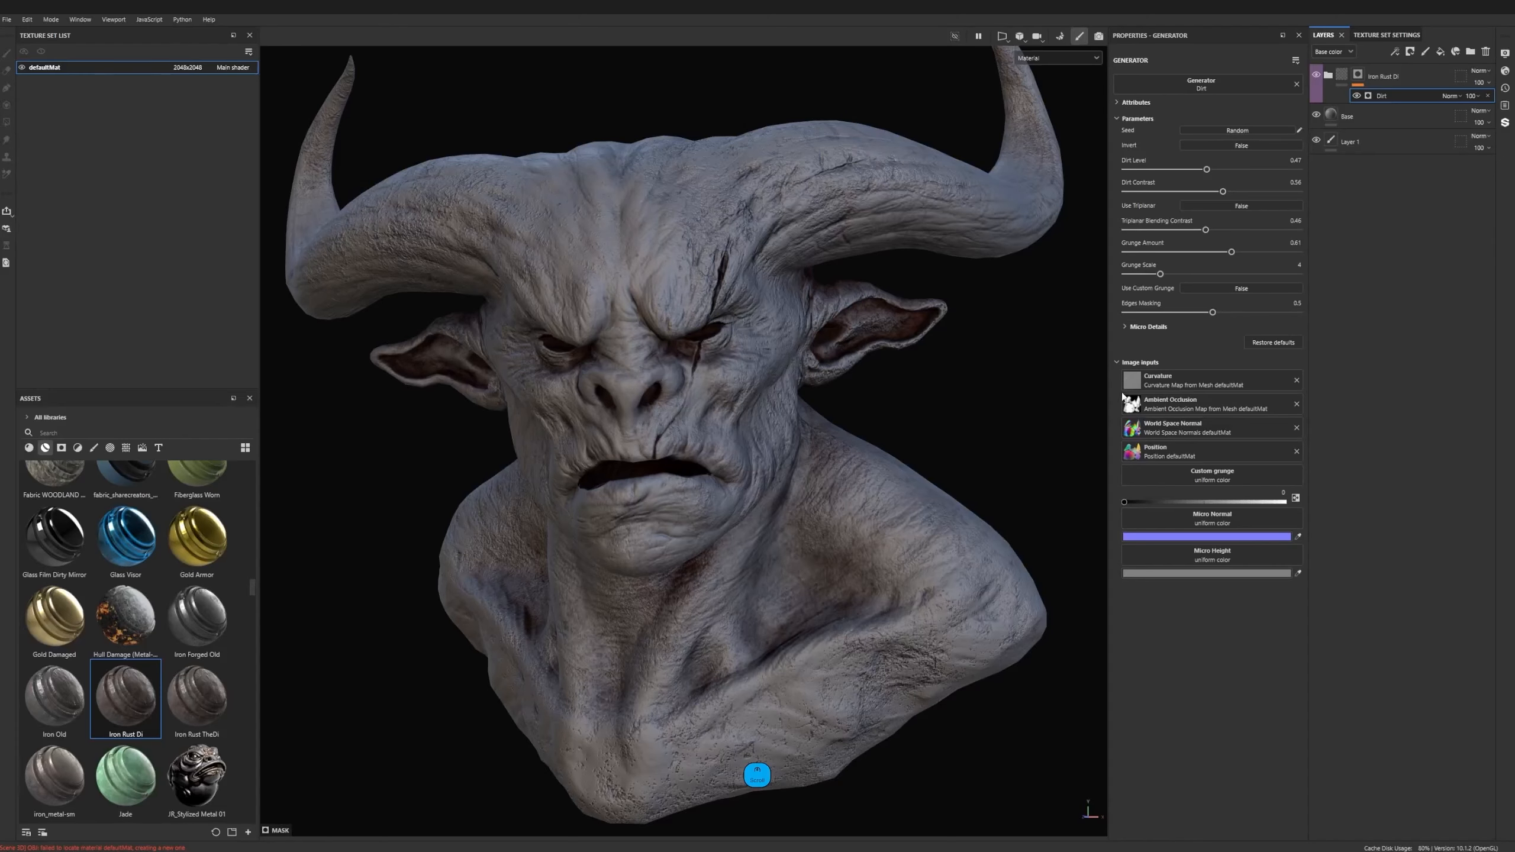
# - Delete the Iron Rust Di group, then find the smart material named skin by searching "skin" and apply it to the bust
pyautogui.click(1419, 75)
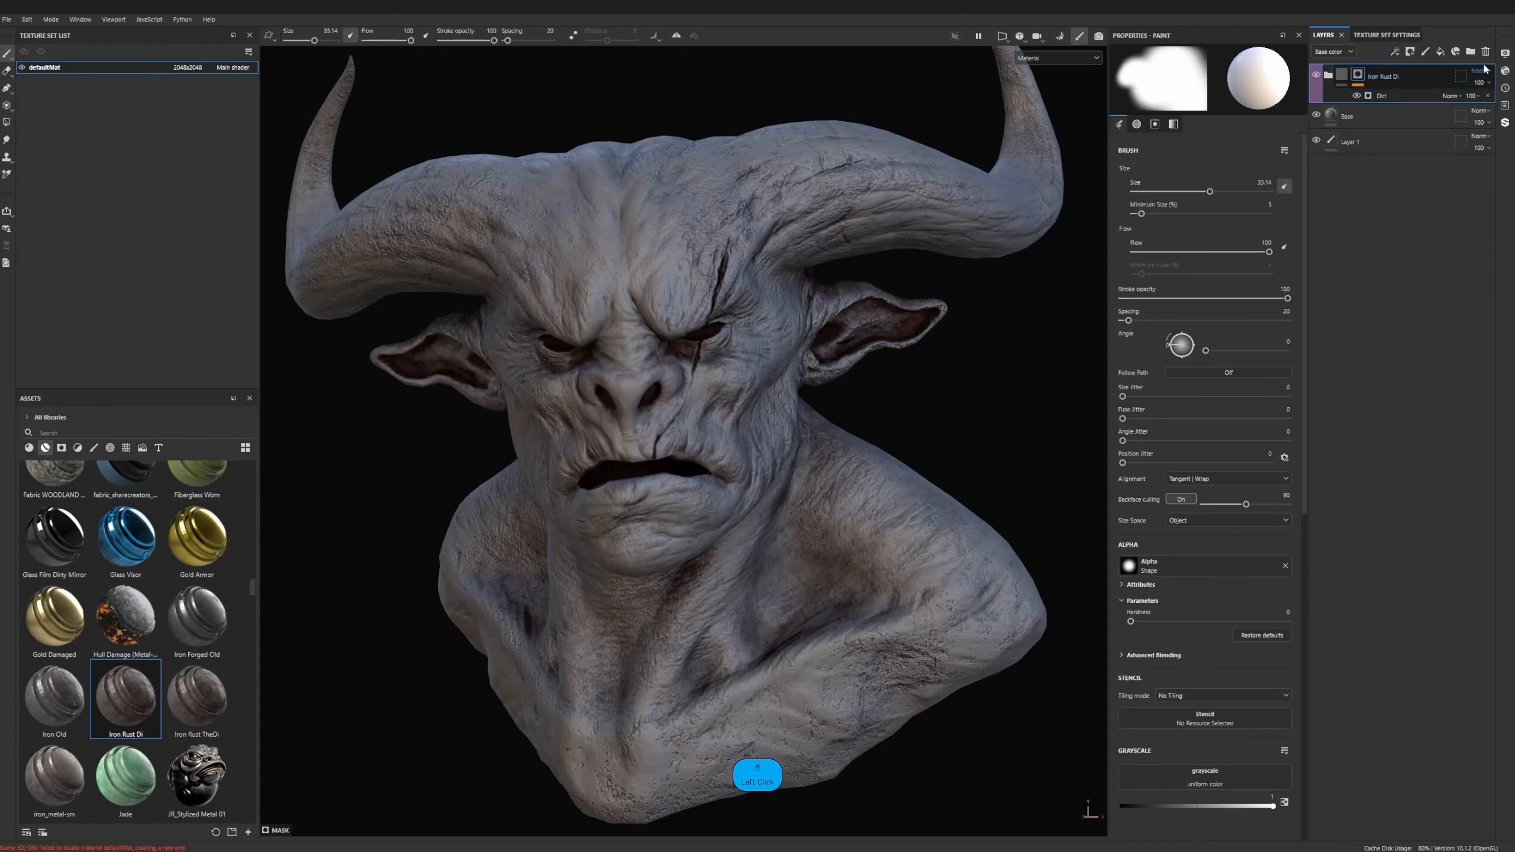
pyautogui.click(1485, 52)
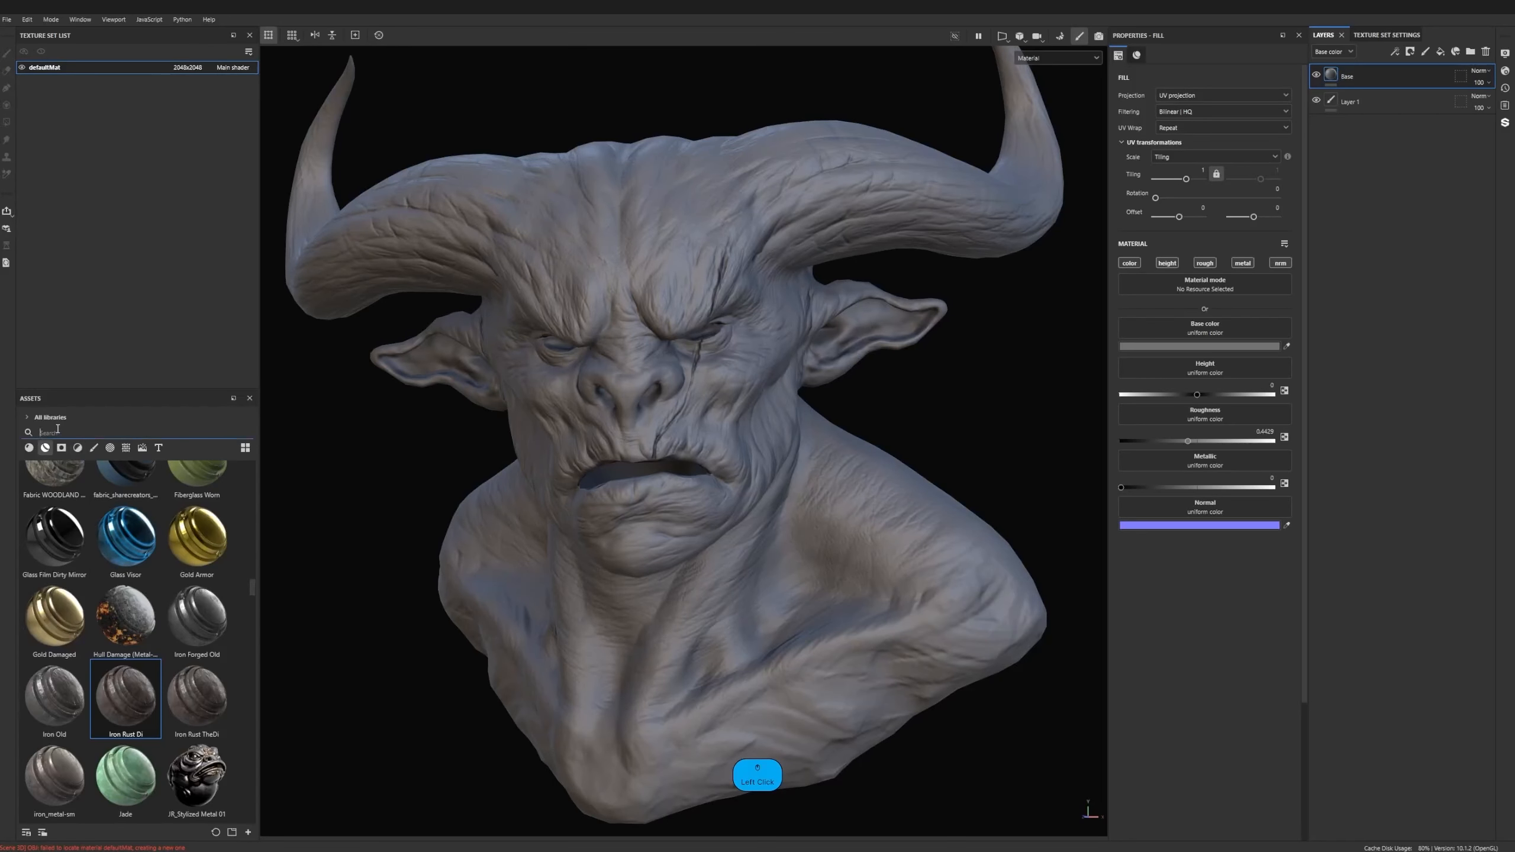
pyautogui.write('skin')
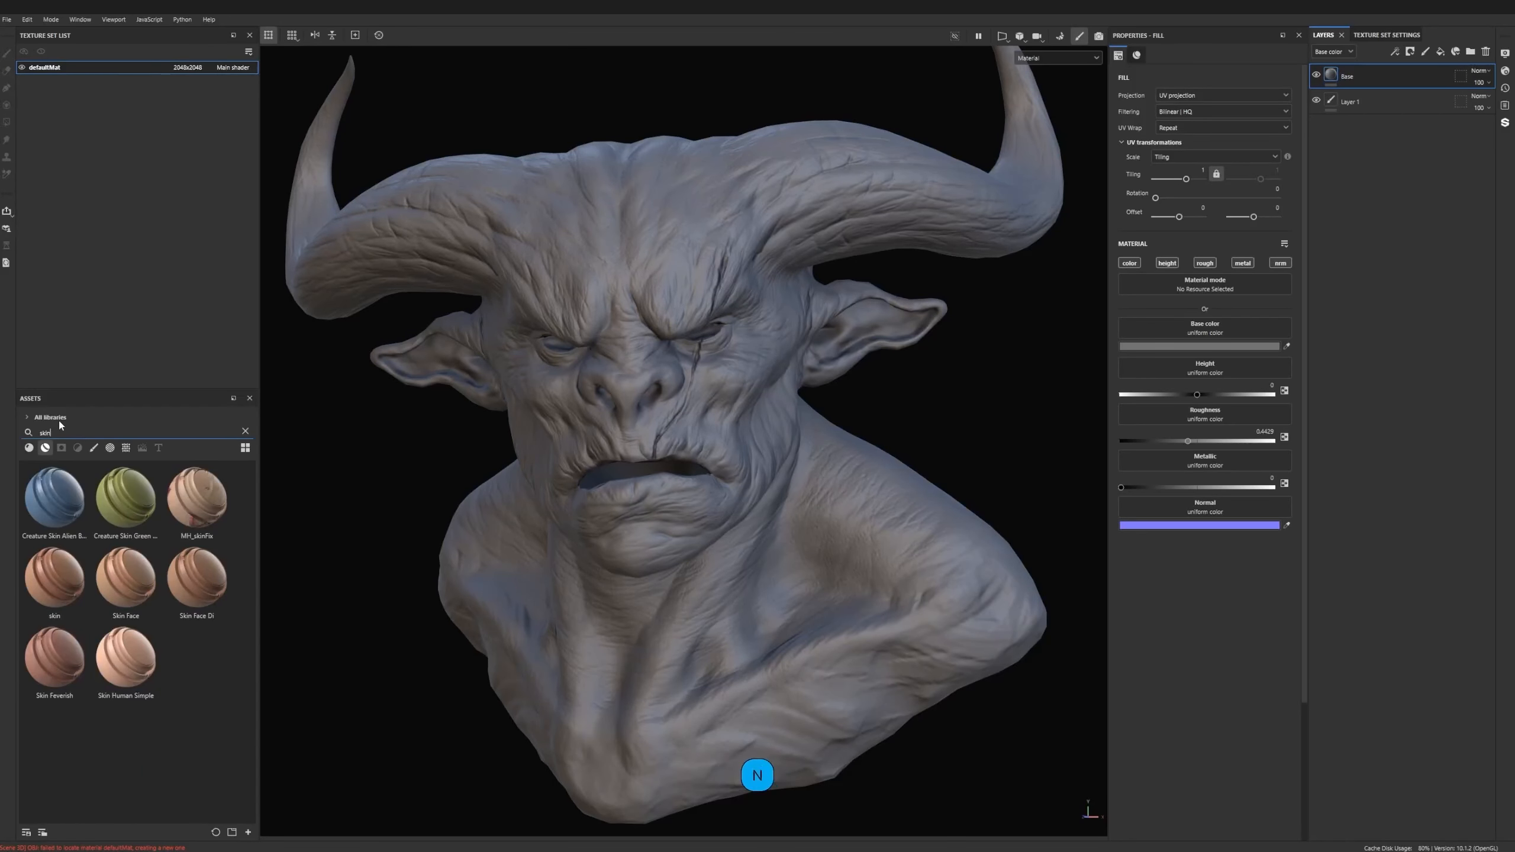
pyautogui.moveTo(58, 577); pyautogui.dragTo(679, 426)
pyautogui.keyDown('alt'); pyautogui.moveTo(534, 413); pyautogui.dragTo(632, 377); pyautogui.keyUp('alt')
pyautogui.keyDown('shift'); pyautogui.moveTo(631, 373); pyautogui.dragTo(797, 372, button='right'); pyautogui.keyUp('shift')
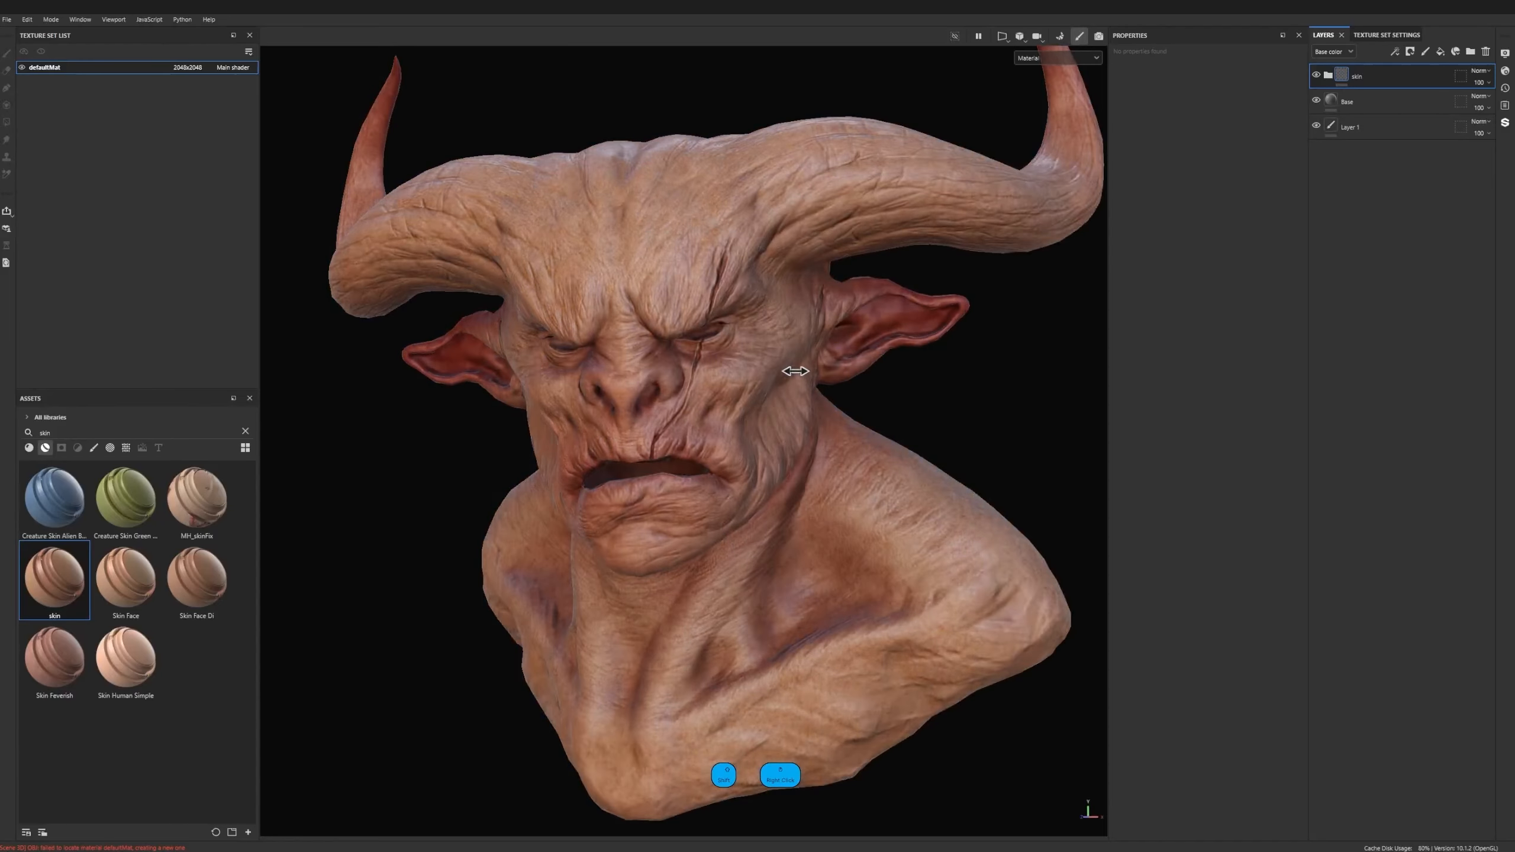
# - Try the Creature Skin Green smart material on the bust and undo it
pyautogui.keyDown('alt'); pyautogui.moveTo(278, 467); pyautogui.dragTo(287, 472); pyautogui.keyUp('alt')
pyautogui.moveTo(126, 499); pyautogui.dragTo(1189, 239)
pyautogui.hotkey('ctrl', 'z')
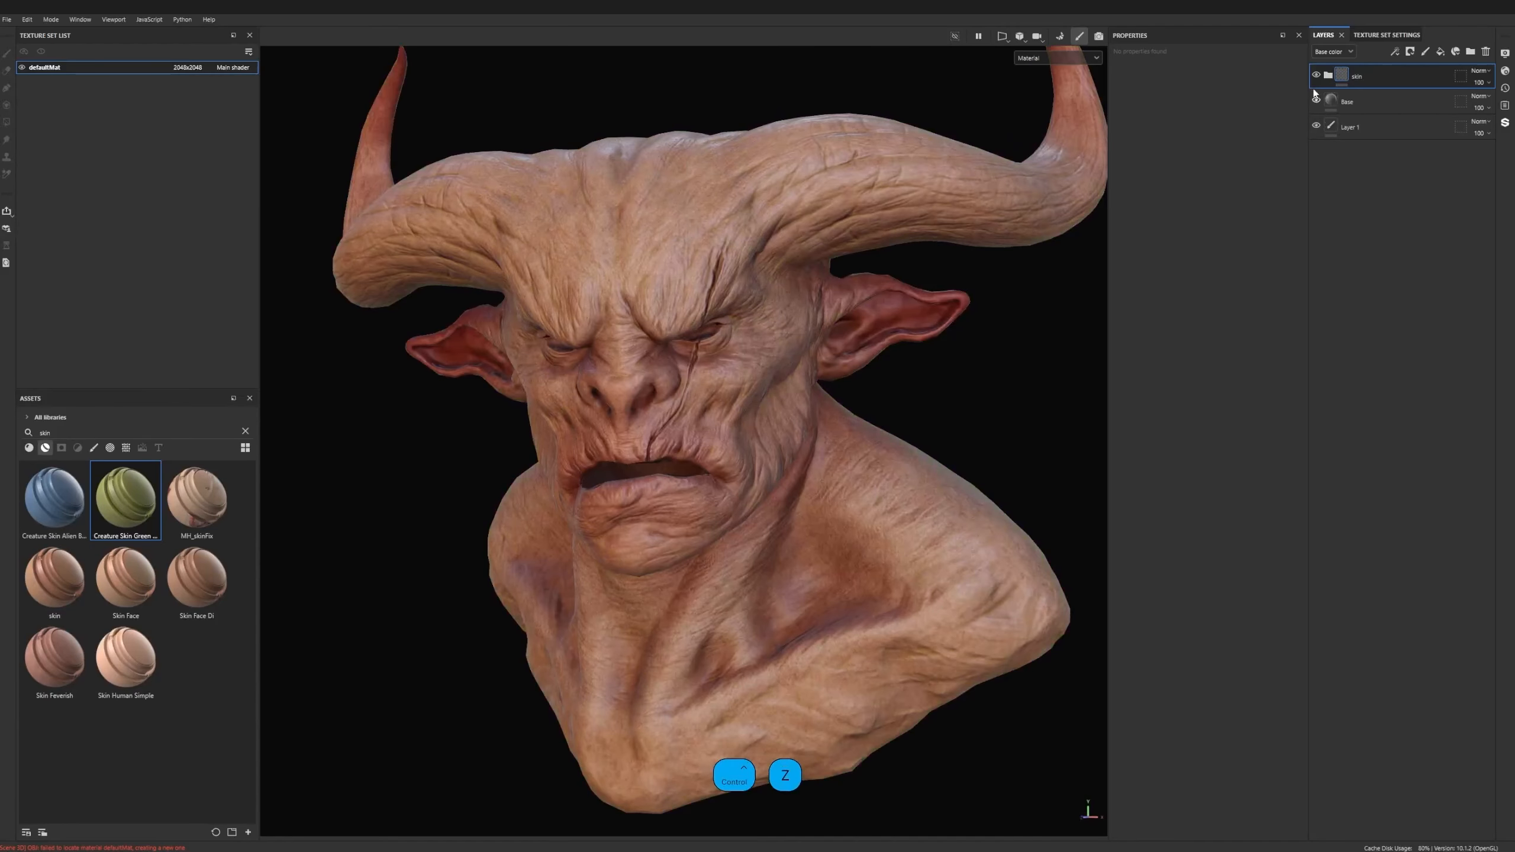
# - Expand the skin group and its nested Base group, and select the base fill layer
pyautogui.click(1328, 76)
pyautogui.click(1340, 273)
pyautogui.click(1360, 412)
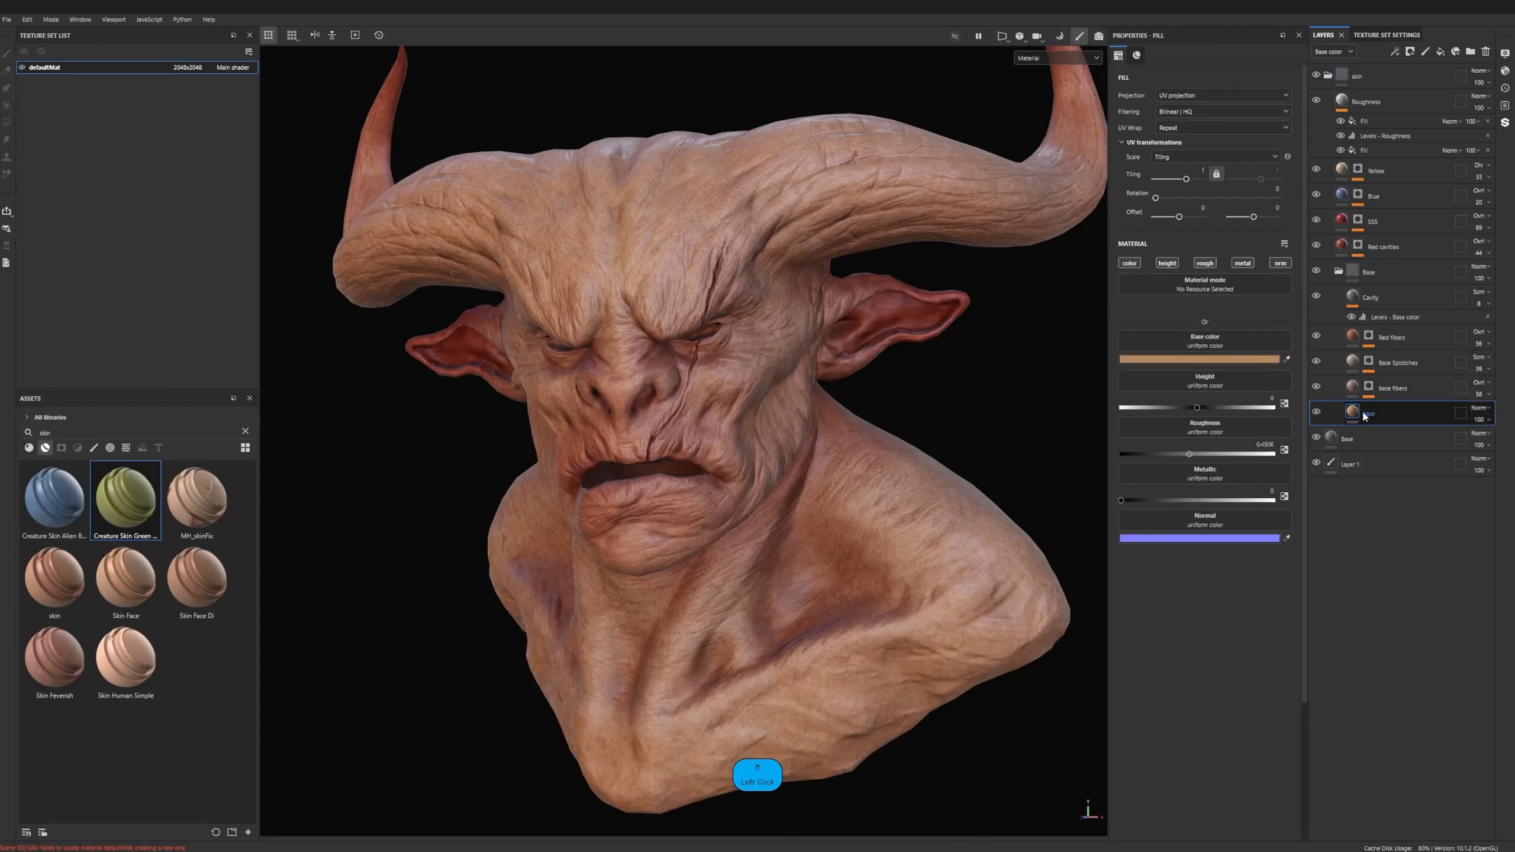
# - Try a different base color on the skin's base fill layer and undo it
pyautogui.click(1160, 346)
pyautogui.moveTo(1248, 443); pyautogui.dragTo(1307, 484)
pyautogui.click(1352, 362)
pyautogui.hotkey('ctrl', 'z')
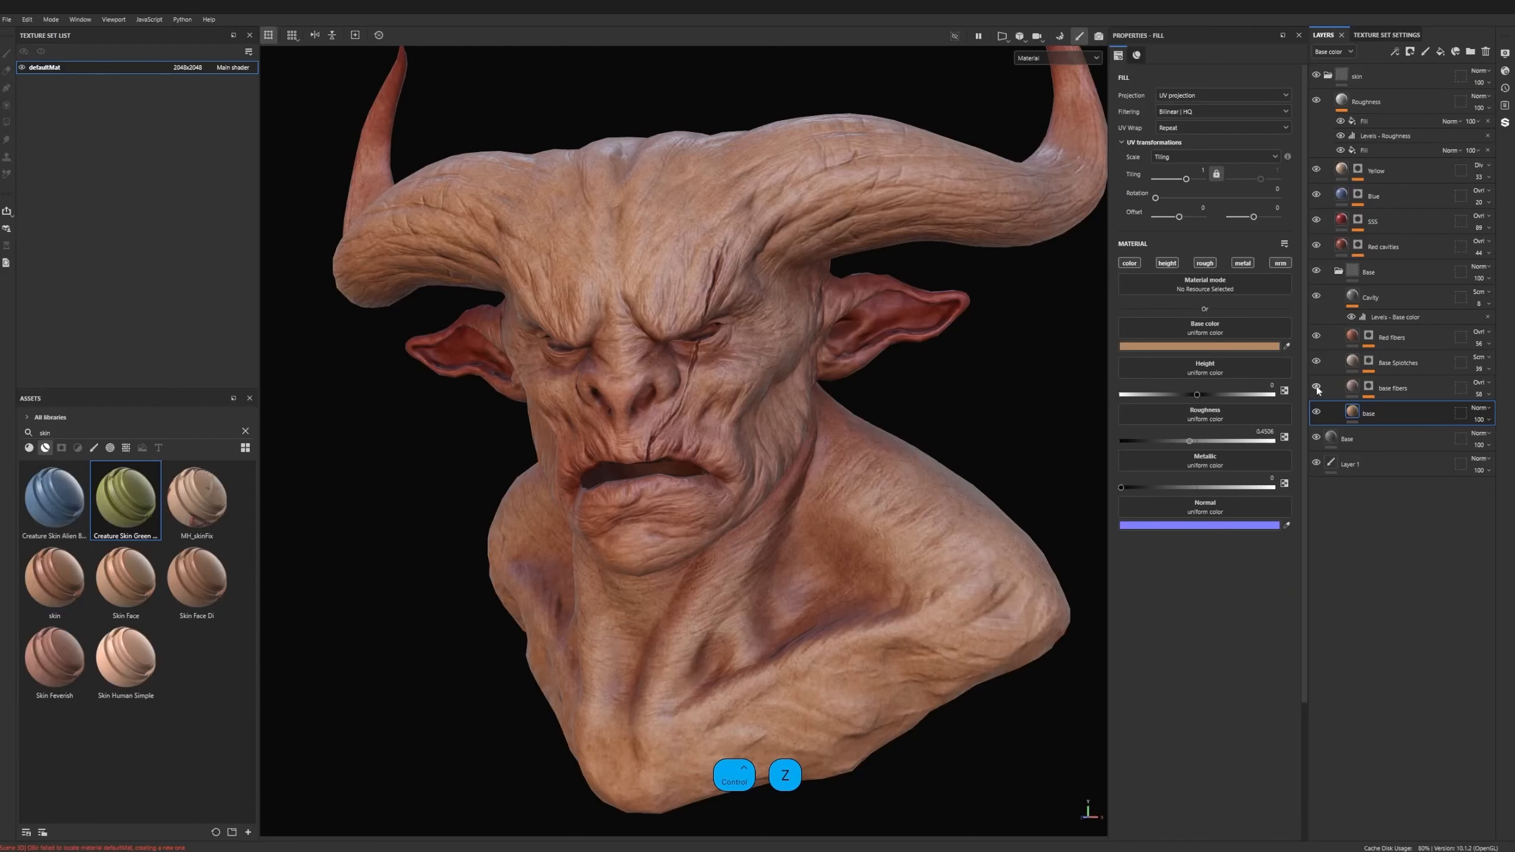
# - Hide the skin layers above the base fill and show them again one by one up to Roughness to compare their effects
pyautogui.moveTo(1317, 386); pyautogui.dragTo(1323, 115)
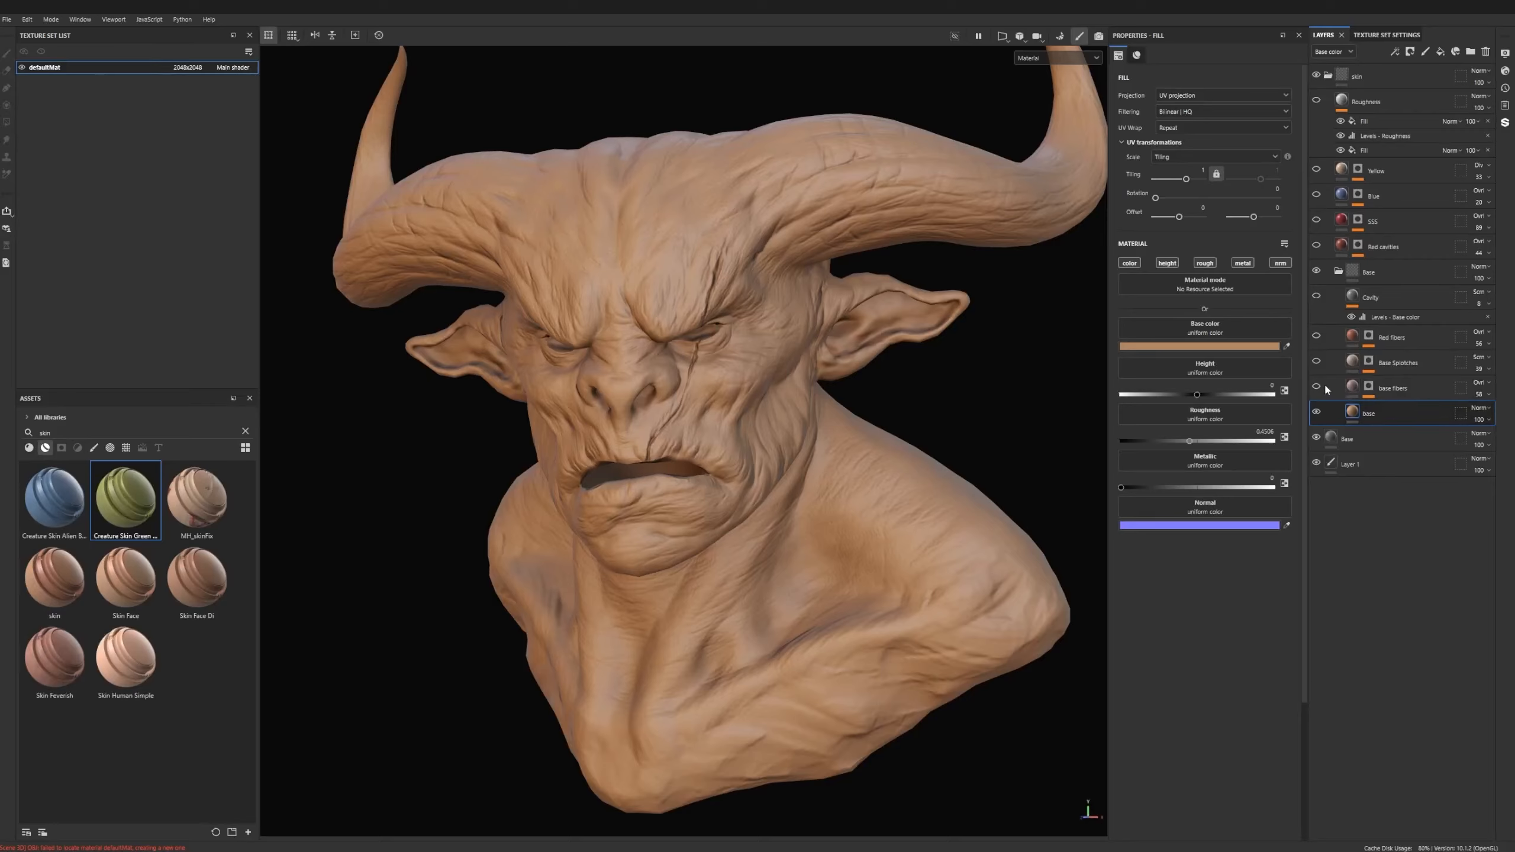
pyautogui.click(1317, 336)
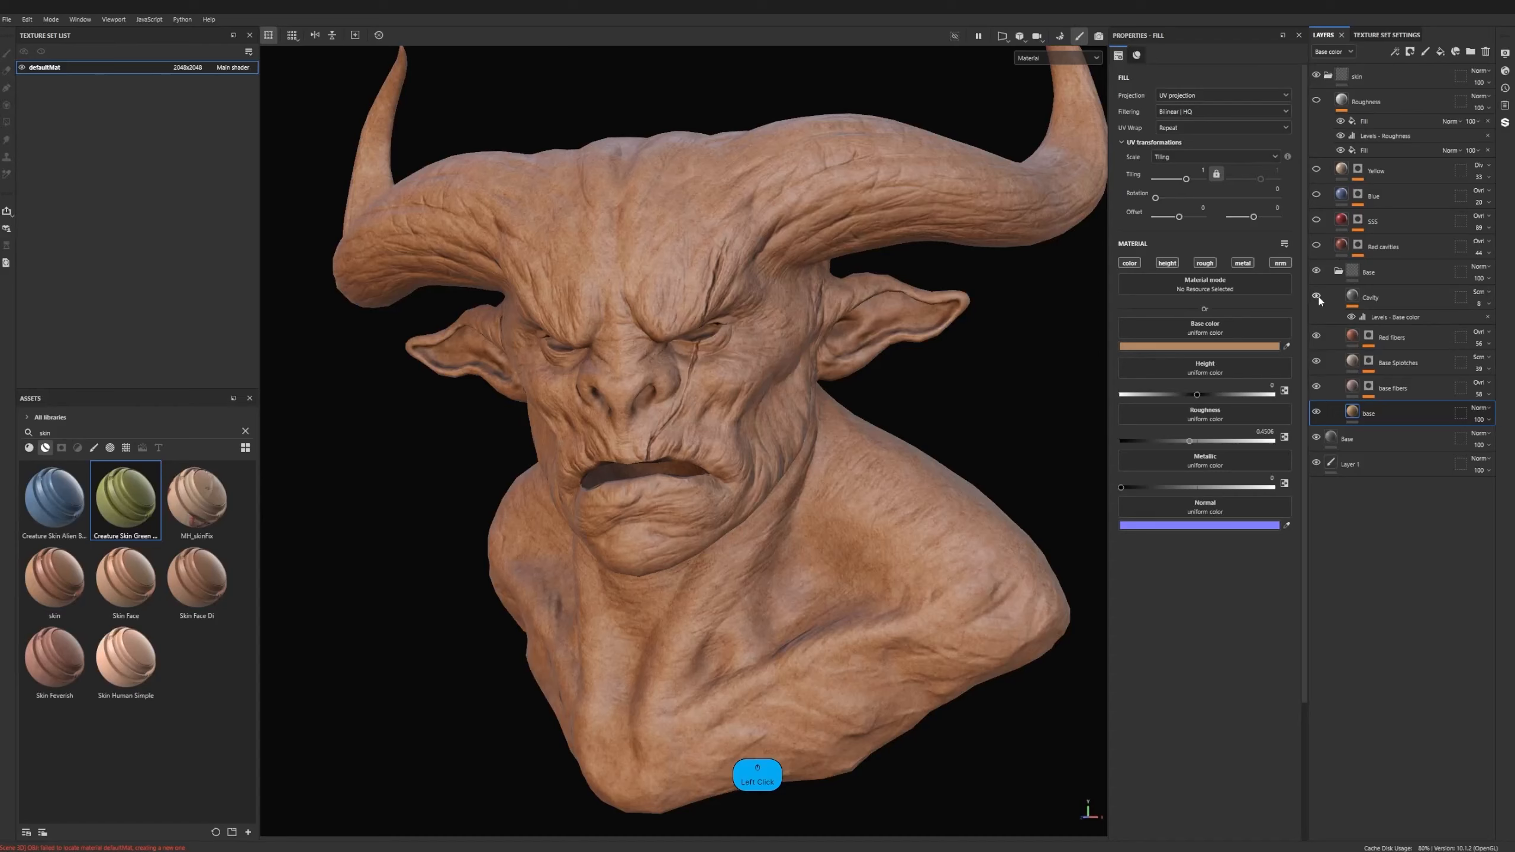
pyautogui.click(1317, 246)
pyautogui.click(1317, 219)
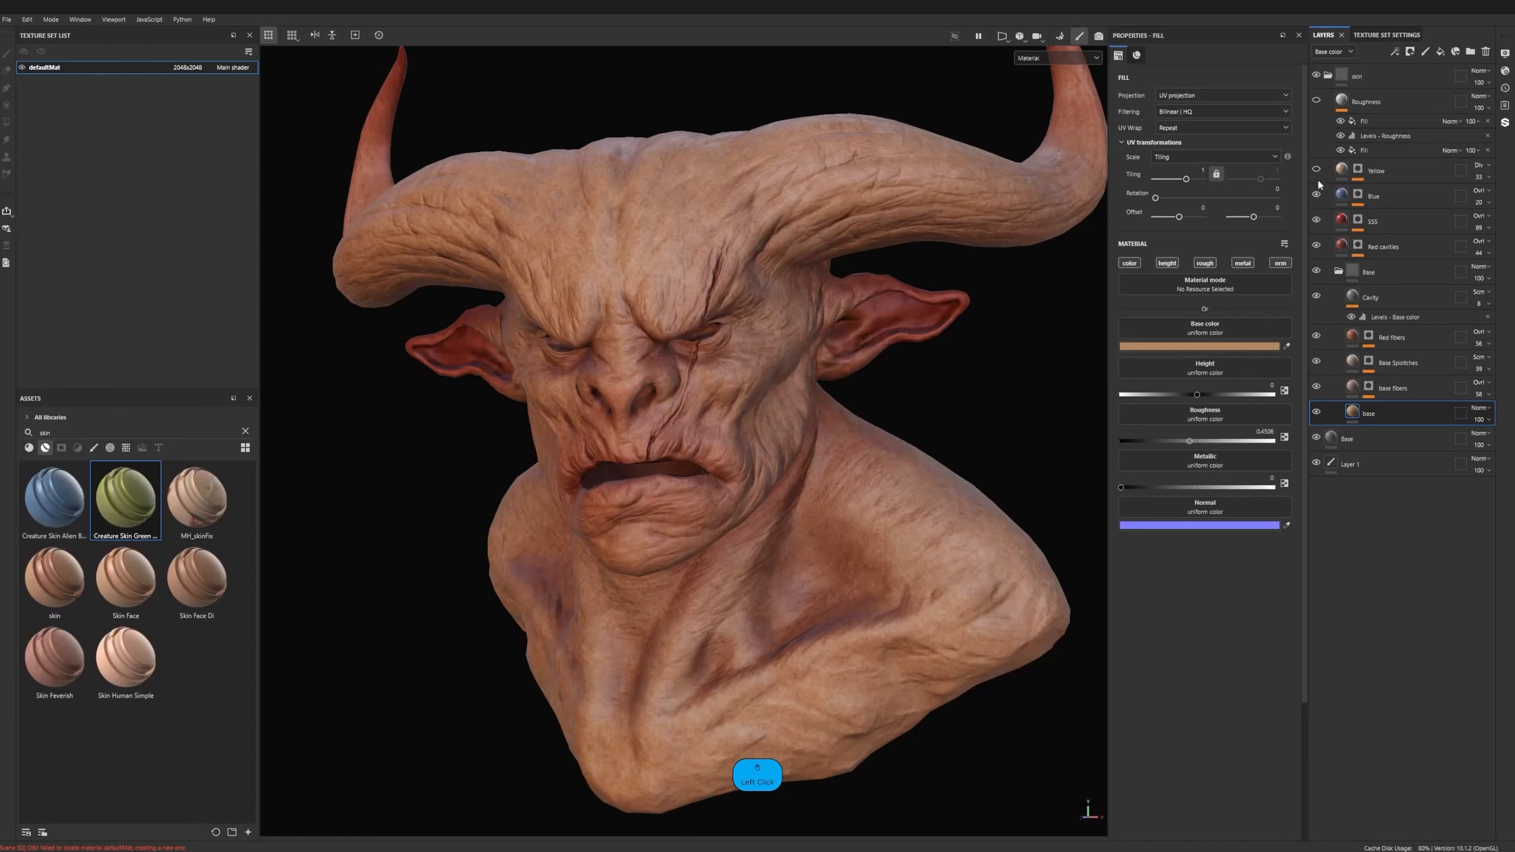
pyautogui.click(1317, 102)
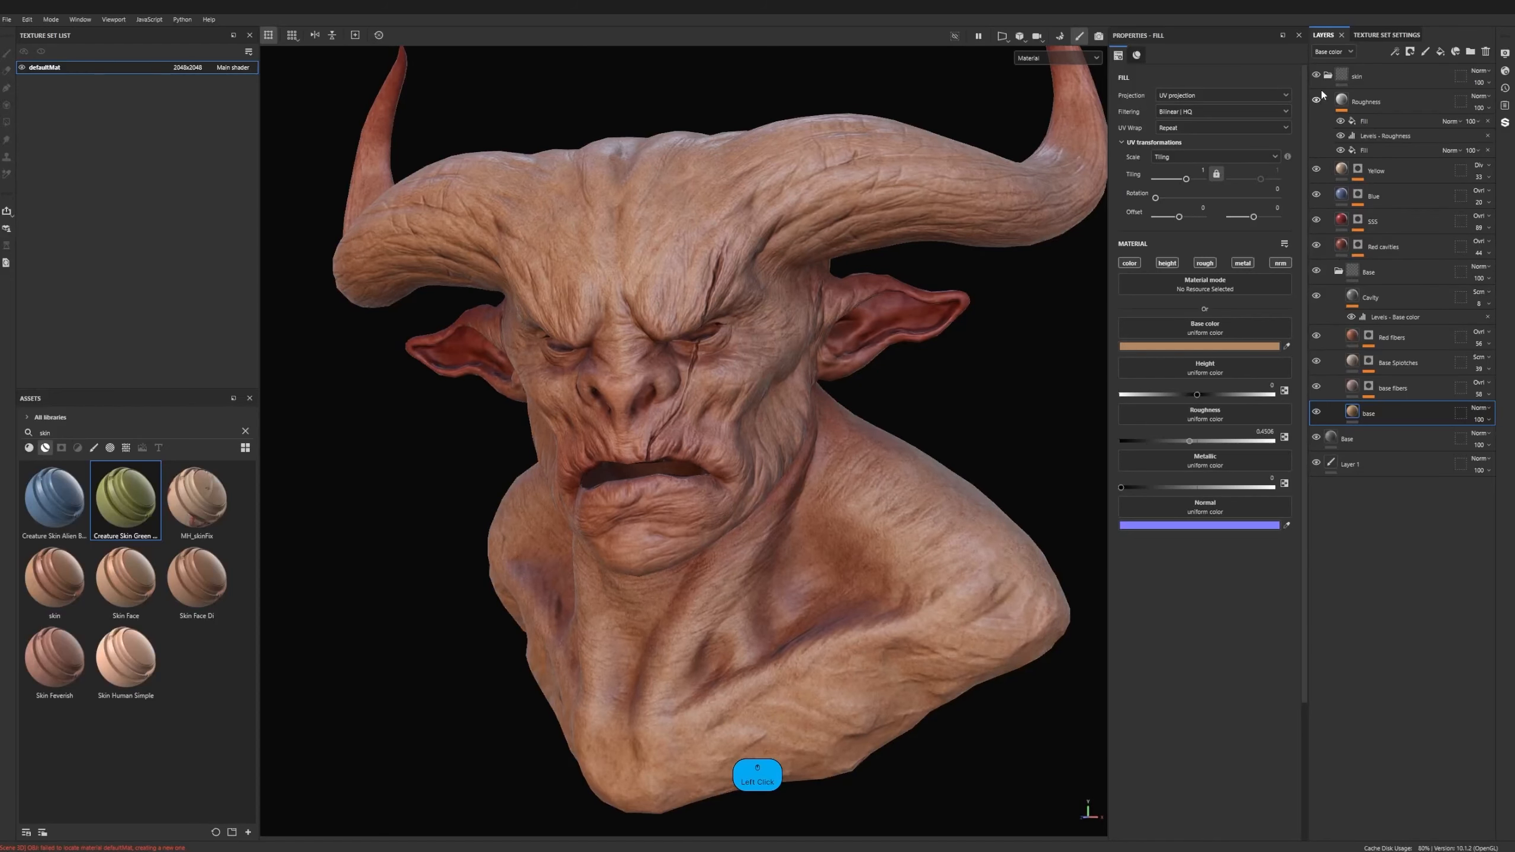
pyautogui.keyDown('alt'); pyautogui.moveTo(736, 357); pyautogui.dragTo(738, 362); pyautogui.keyUp('alt')
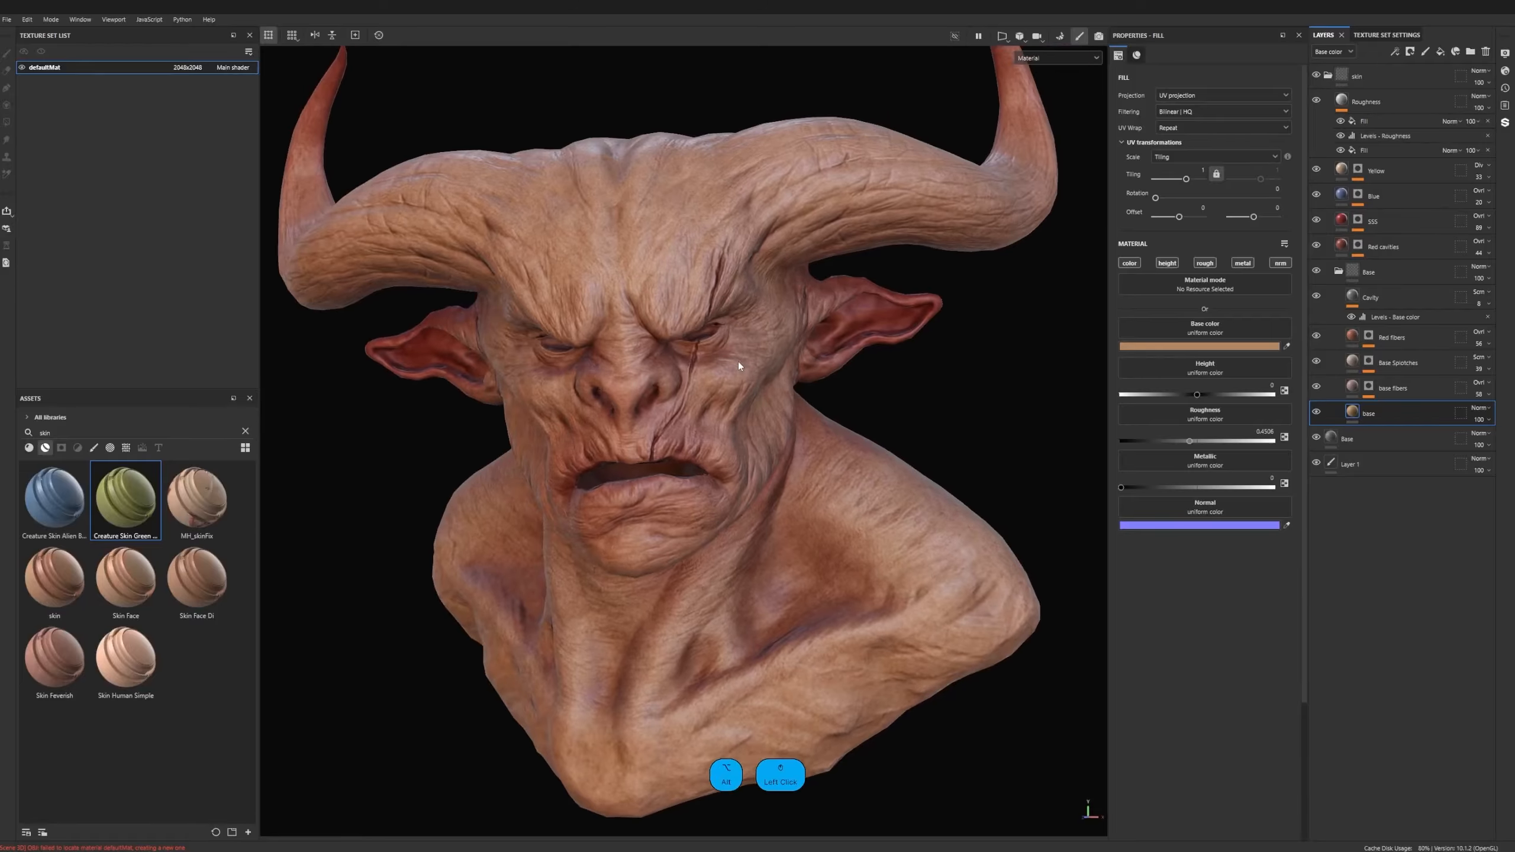
pyautogui.scroll(1, 684, 441)
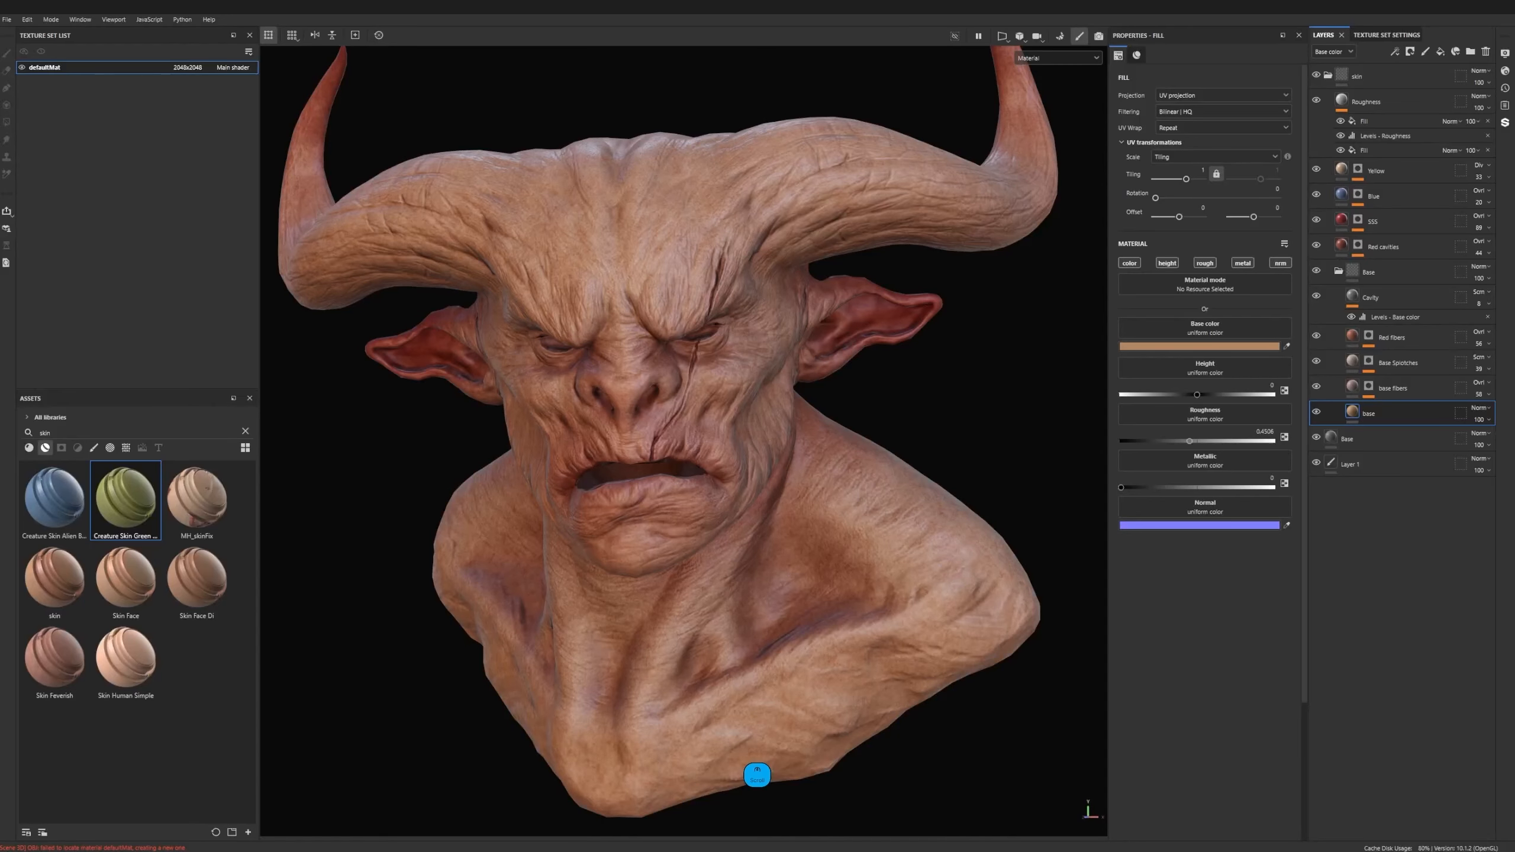
pyautogui.keyDown('alt'); pyautogui.moveTo(703, 357); pyautogui.dragTo(739, 366); pyautogui.keyUp('alt')
pyautogui.keyDown('alt'); pyautogui.moveTo(687, 504); pyautogui.dragTo(708, 477, button='middle'); pyautogui.keyUp('alt')
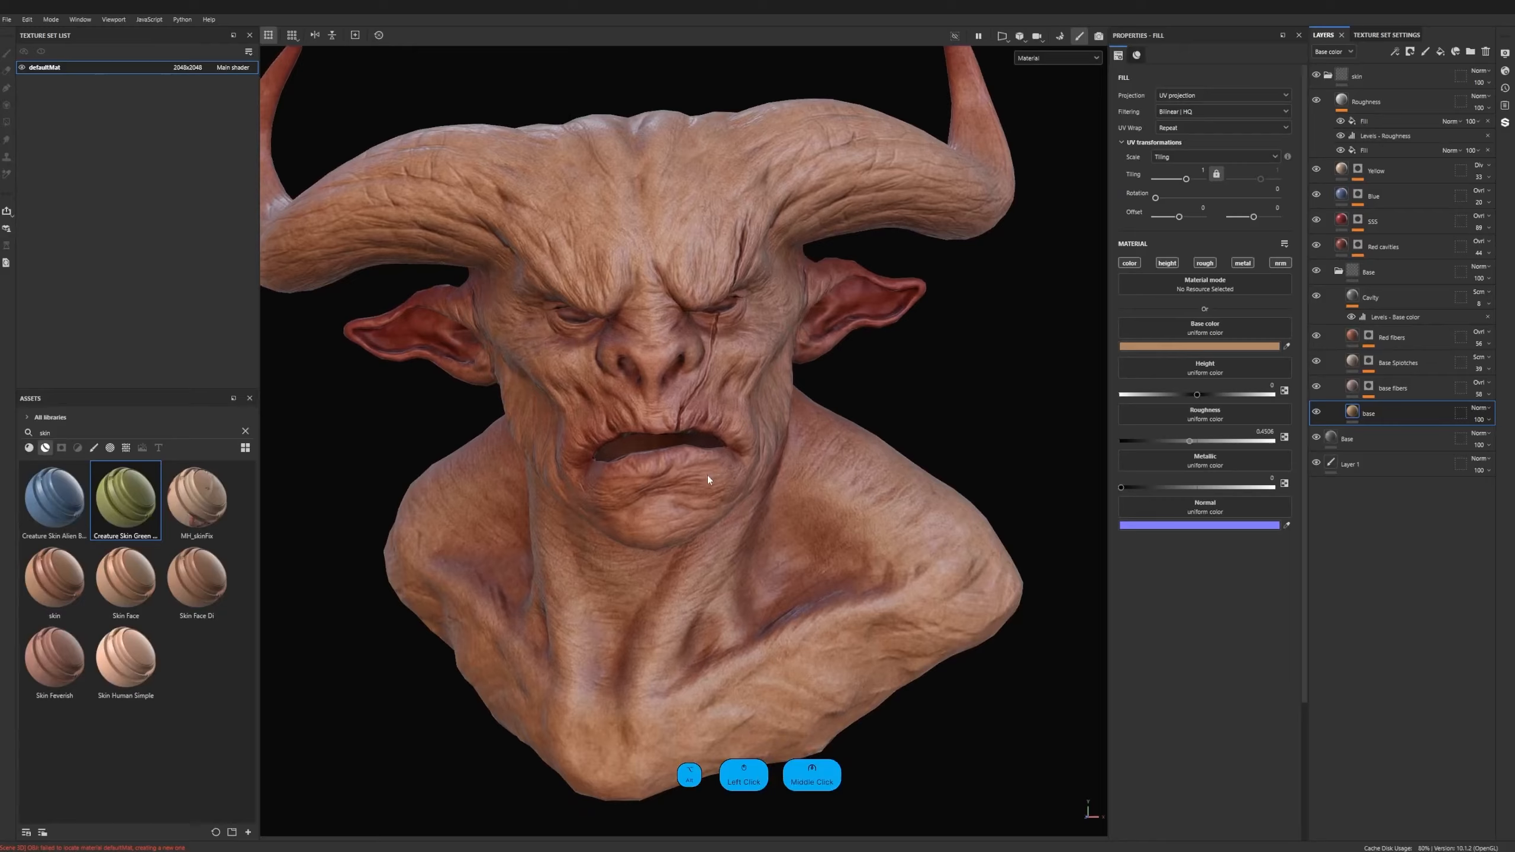
pyautogui.keyDown('alt'); pyautogui.moveTo(708, 476); pyautogui.dragTo(682, 477, button='right'); pyautogui.keyUp('alt')
pyautogui.keyDown('alt'); pyautogui.moveTo(682, 476); pyautogui.dragTo(703, 438); pyautogui.keyUp('alt')
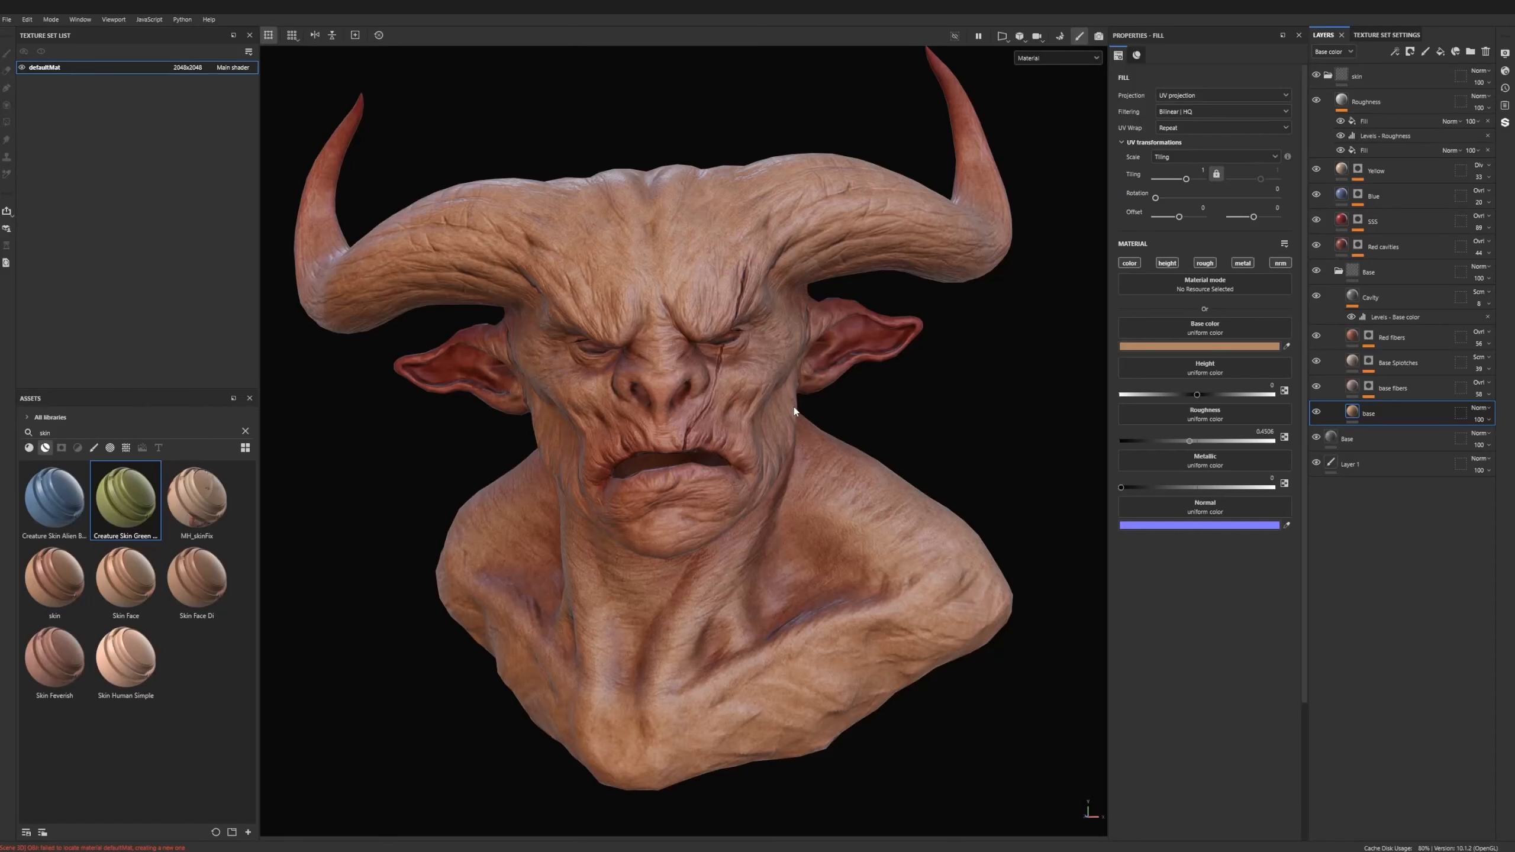
# - Rotate the environment lighting around the bust to examine how the skin material responds
pyautogui.keyDown('alt'); pyautogui.moveTo(699, 460); pyautogui.dragTo(694, 469, button='middle'); pyautogui.keyUp('alt')
pyautogui.press('shift')
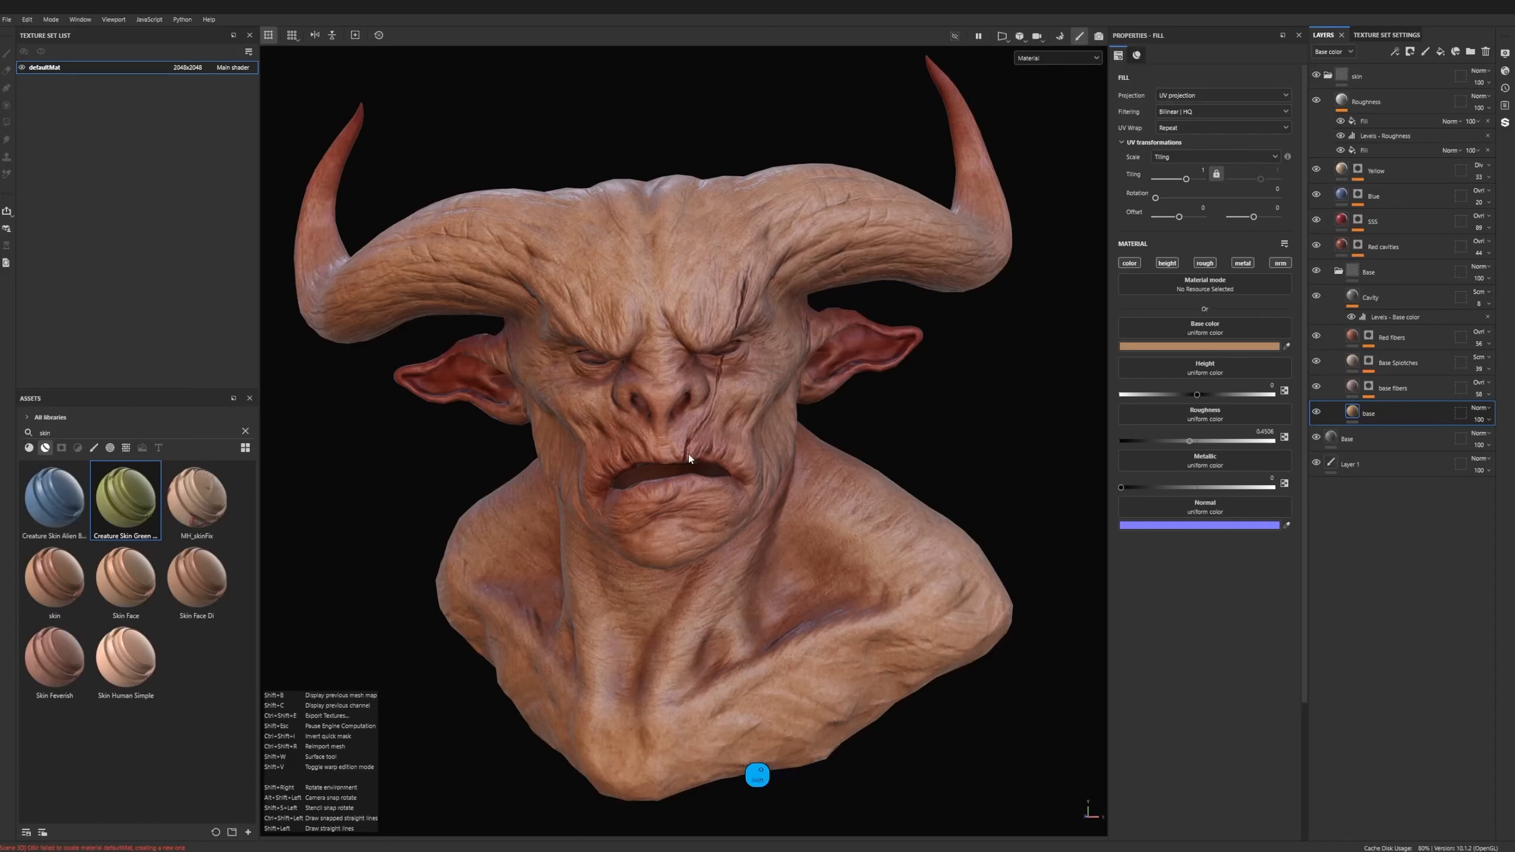
pyautogui.moveTo(675, 453)
pyautogui.keyDown('shift'); pyautogui.mouseDown(button='right')
pyautogui.moveTo(751, 441)
pyautogui.moveTo(642, 454)
pyautogui.moveTo(710, 453)
pyautogui.moveTo(671, 456)
pyautogui.mouseUp(button='right'); pyautogui.keyUp('shift')
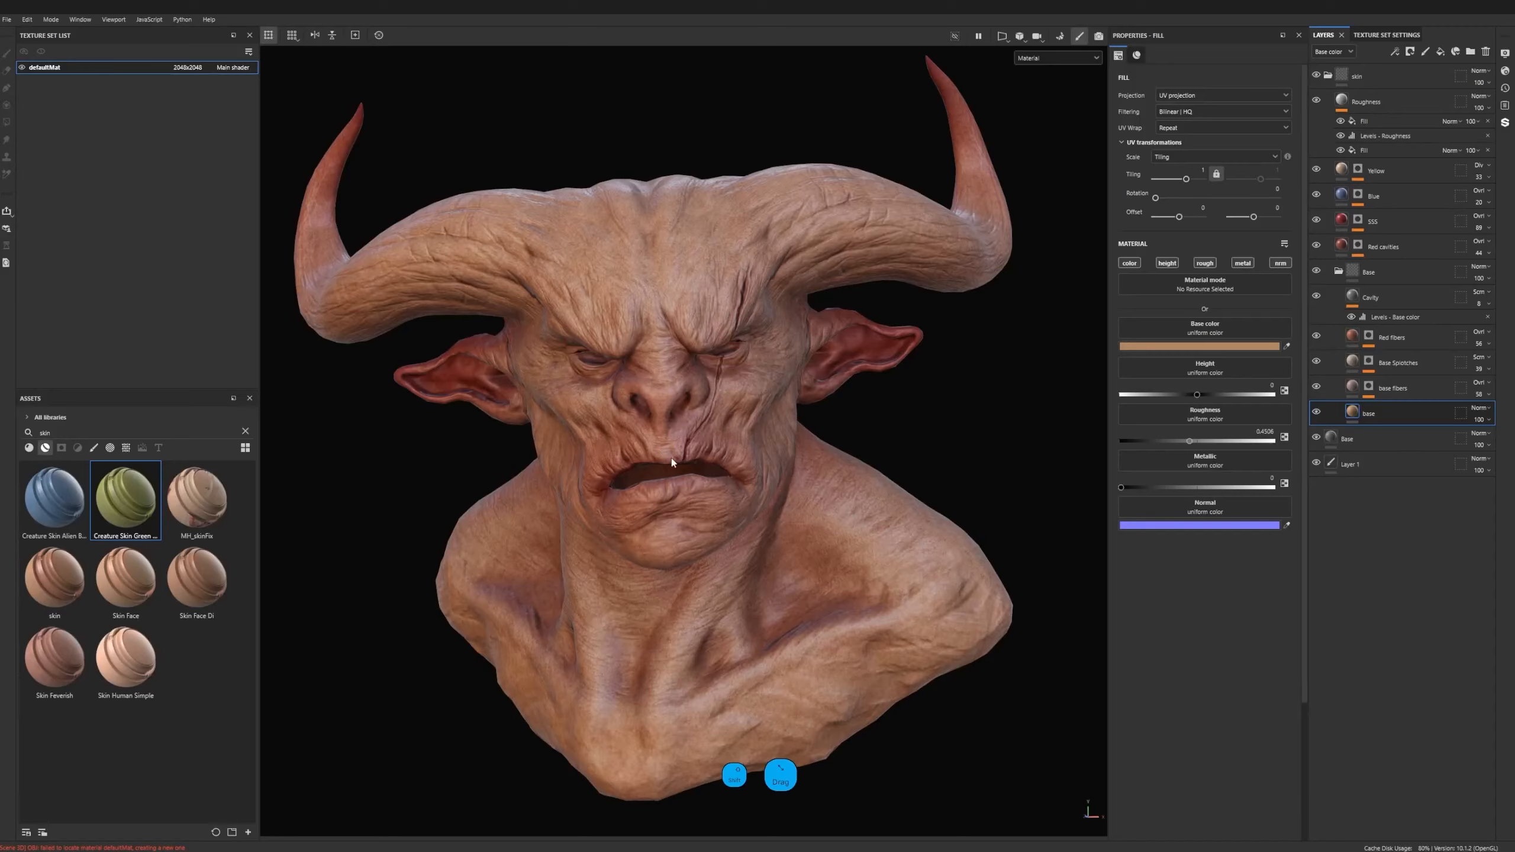
# - Try the reddish canyon environment map on the bust, followed by the Bonifacio Street map
pyautogui.click(1506, 55)
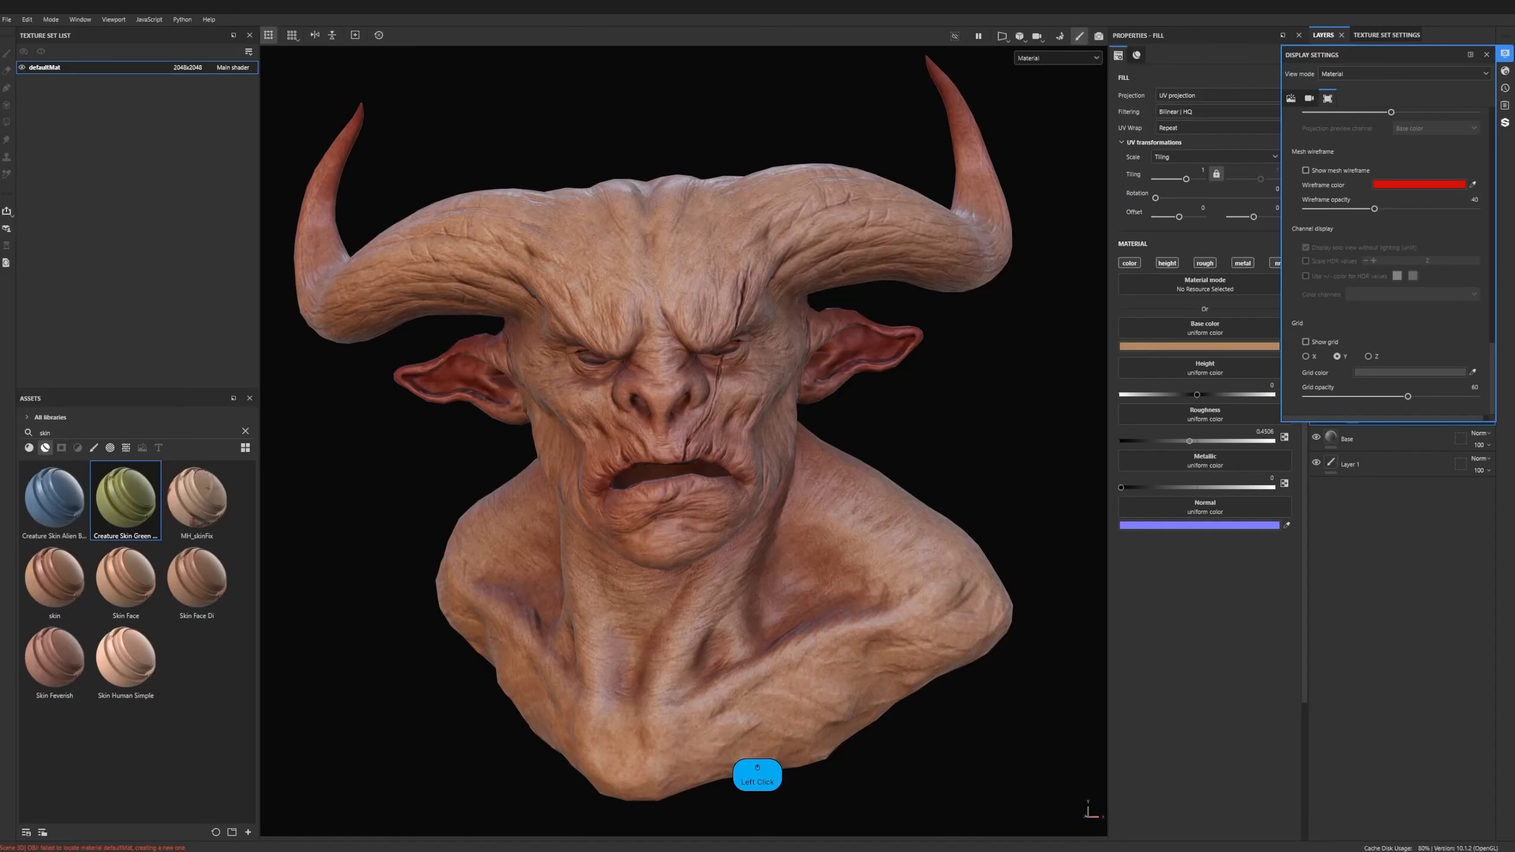
pyautogui.scroll(10, 1397, 147)
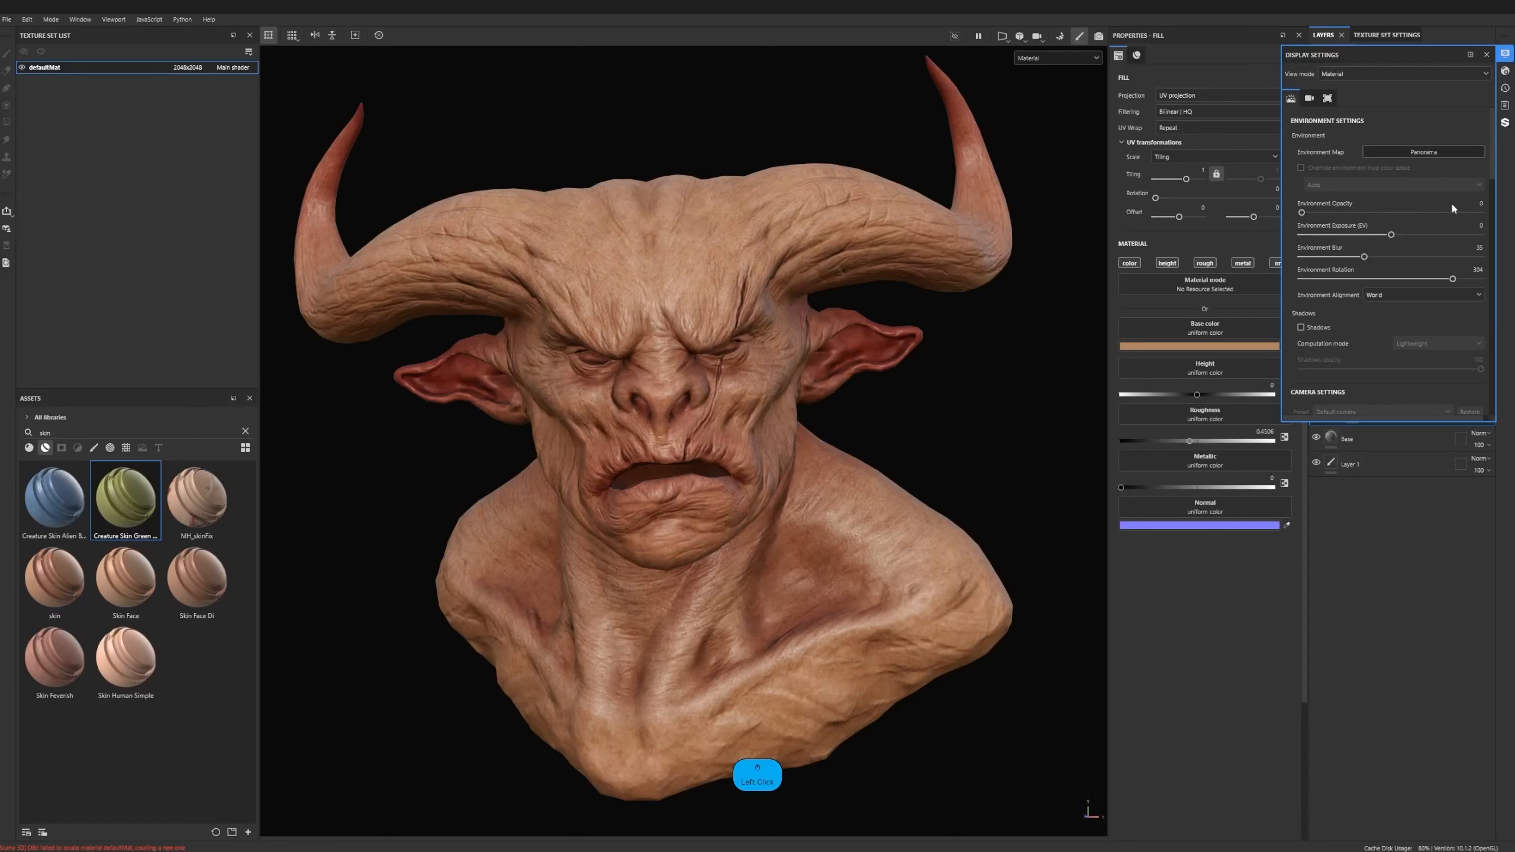
pyautogui.click(1426, 153)
pyautogui.click(1455, 231)
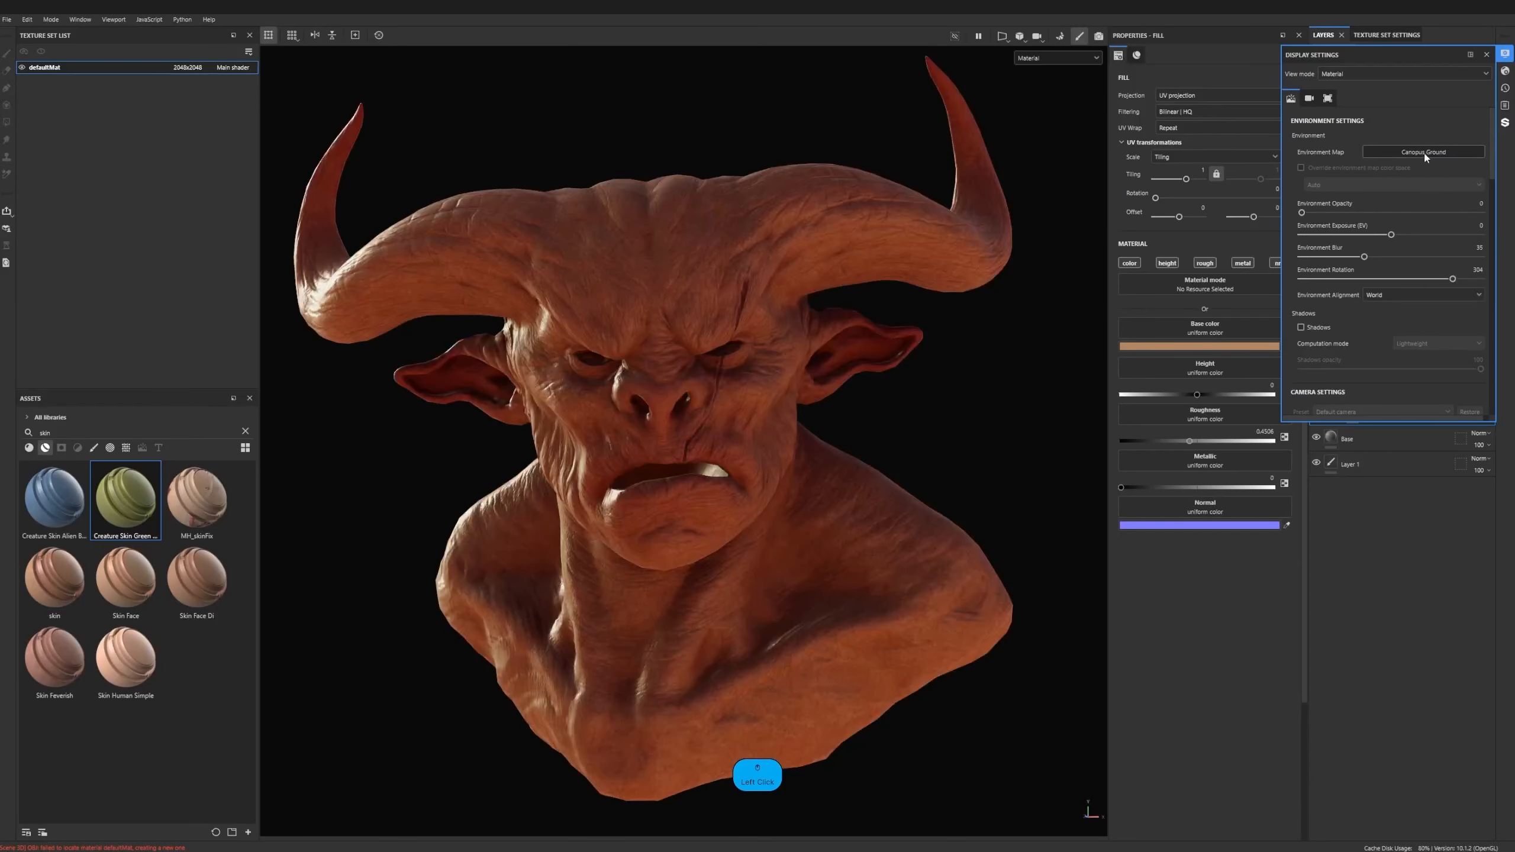
pyautogui.click(1426, 153)
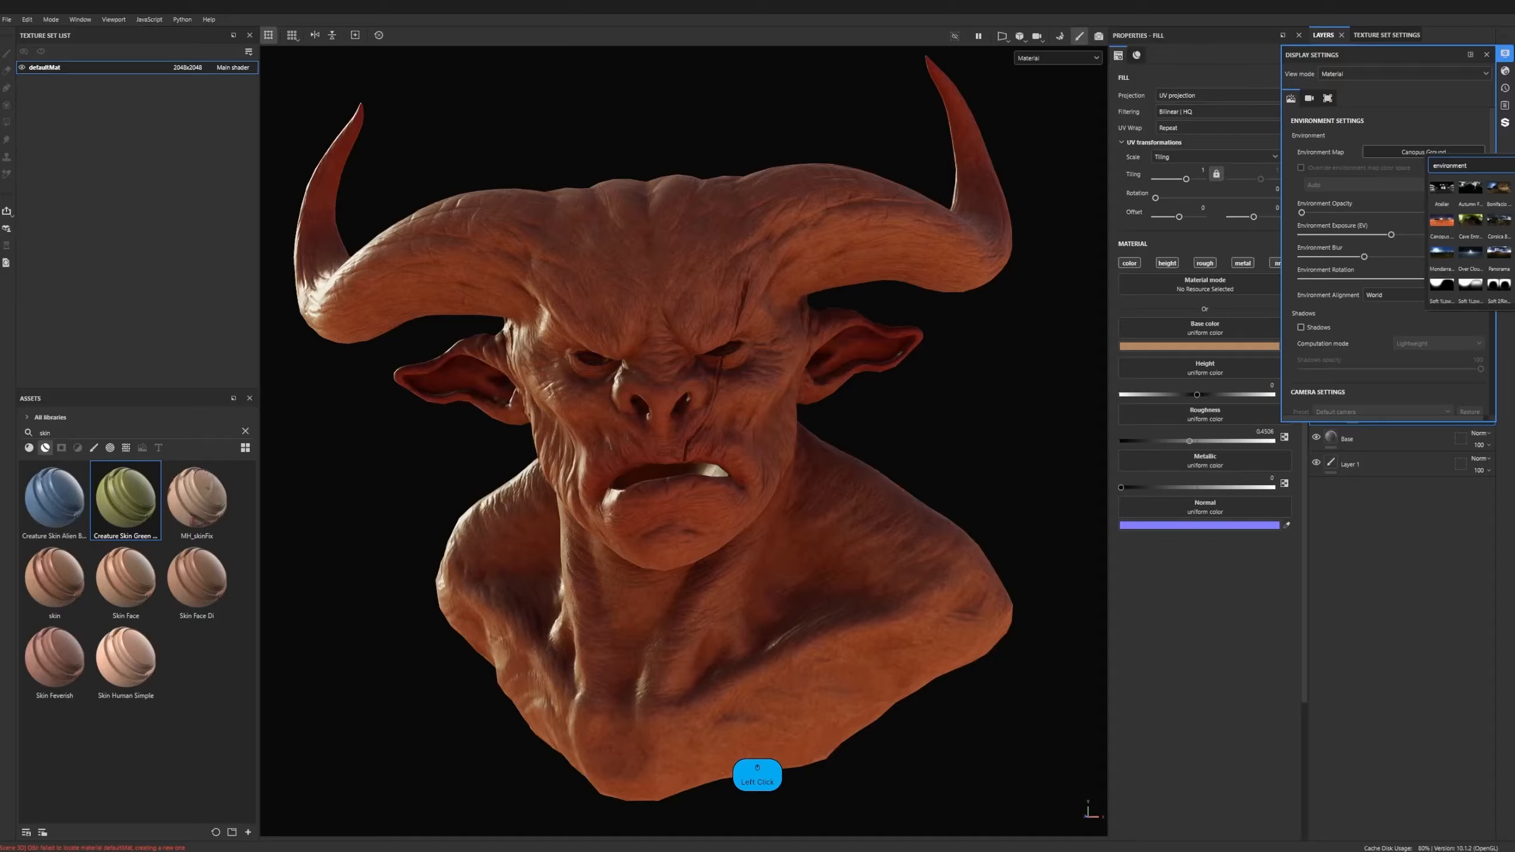
pyautogui.click(1500, 188)
# - Switch the environment map to Atelier and rotate the lighting to about 301
pyautogui.click(1428, 154)
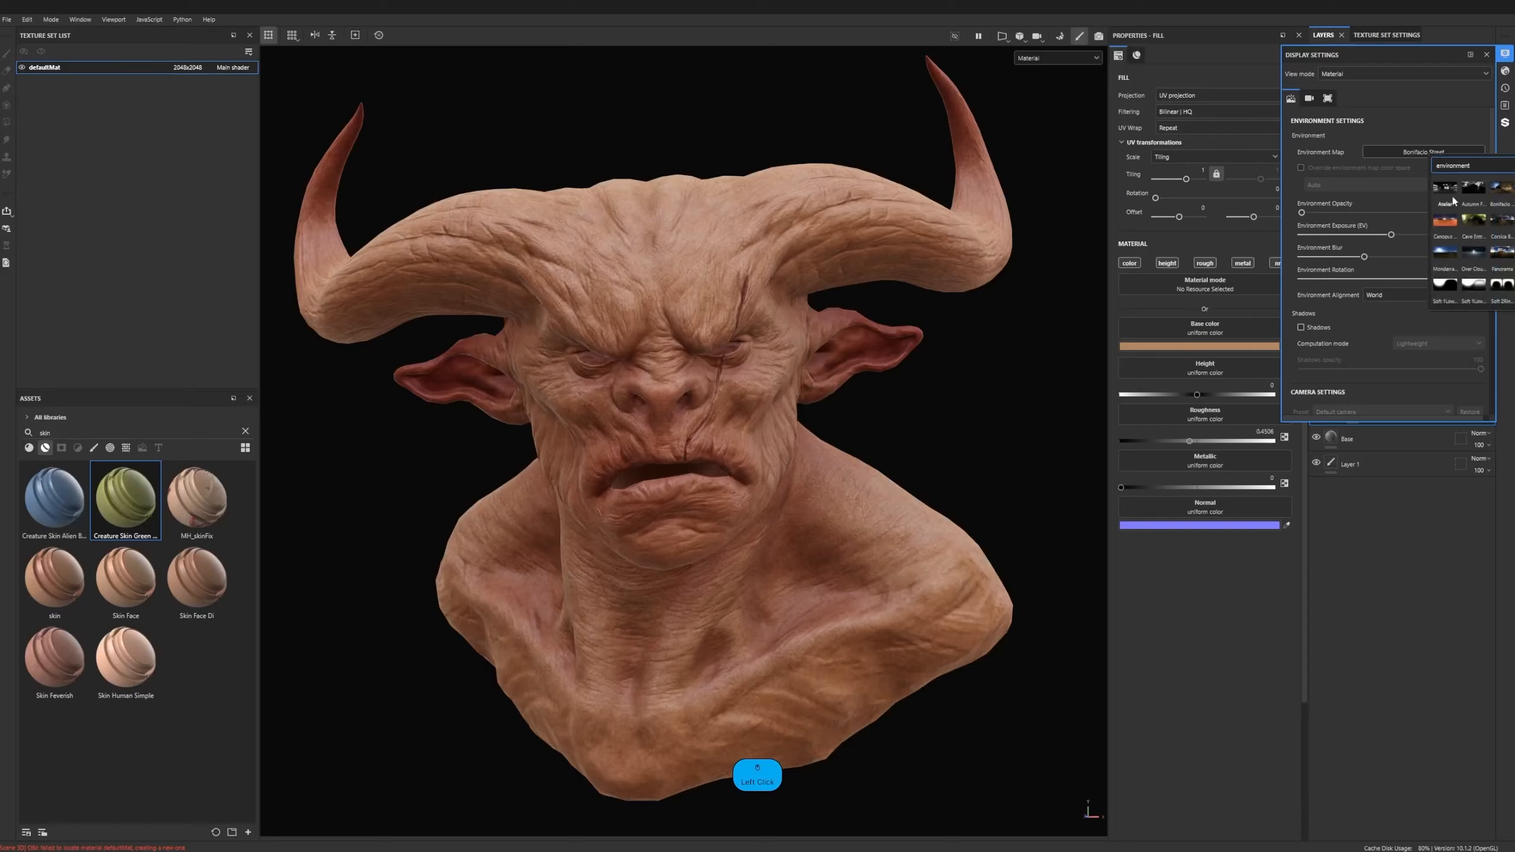
pyautogui.click(1453, 197)
pyautogui.keyDown('shift'); pyautogui.moveTo(823, 325); pyautogui.dragTo(885, 329, button='right'); pyautogui.keyUp('shift')
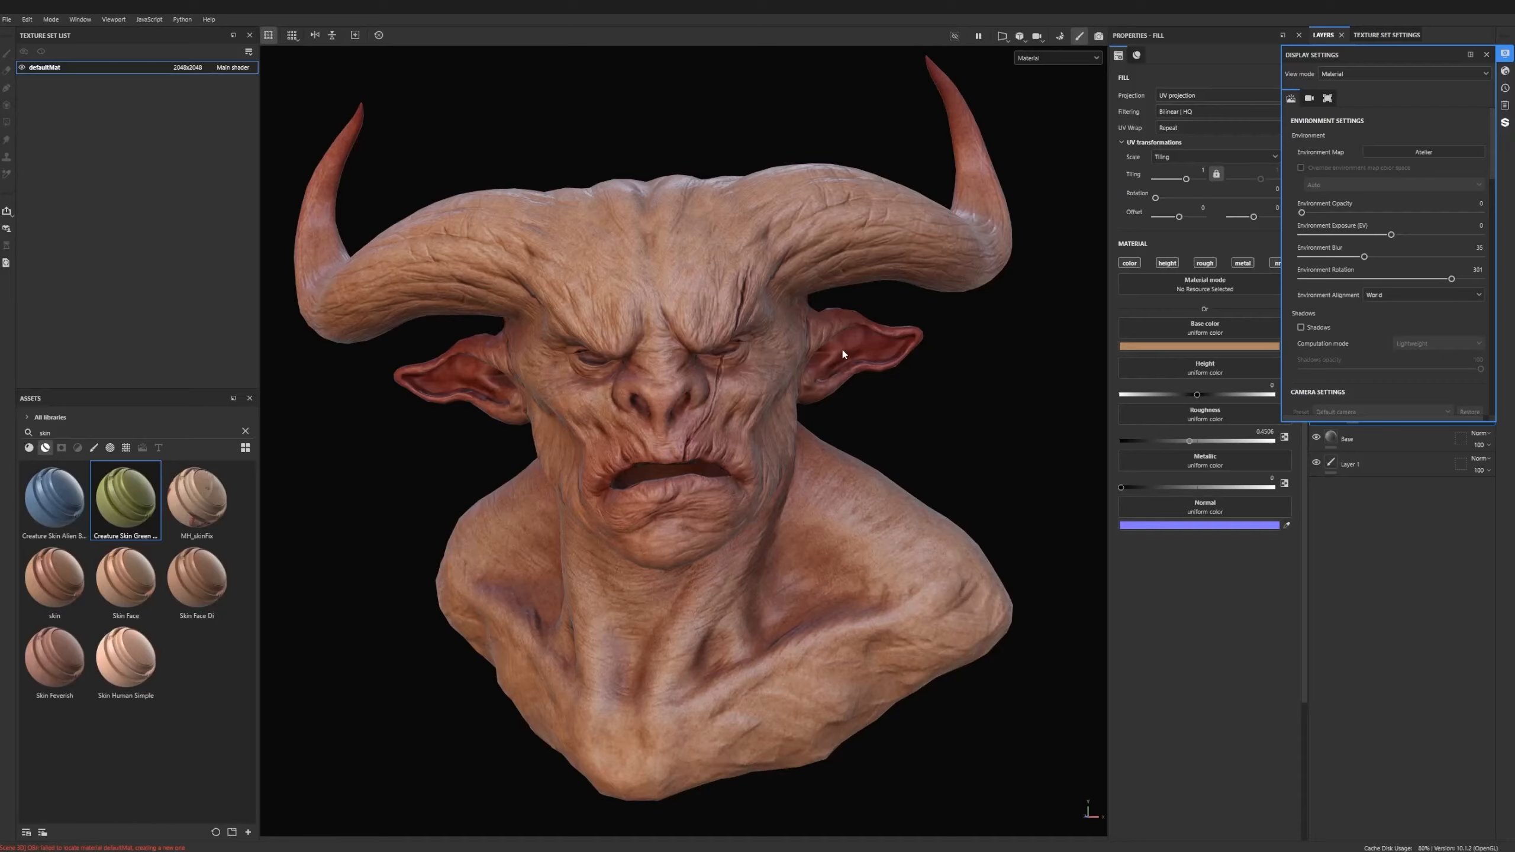
# - Find the Studio Tomoco environment map, apply it, and rotate the environment lighting to about 275
pyautogui.click(1456, 151)
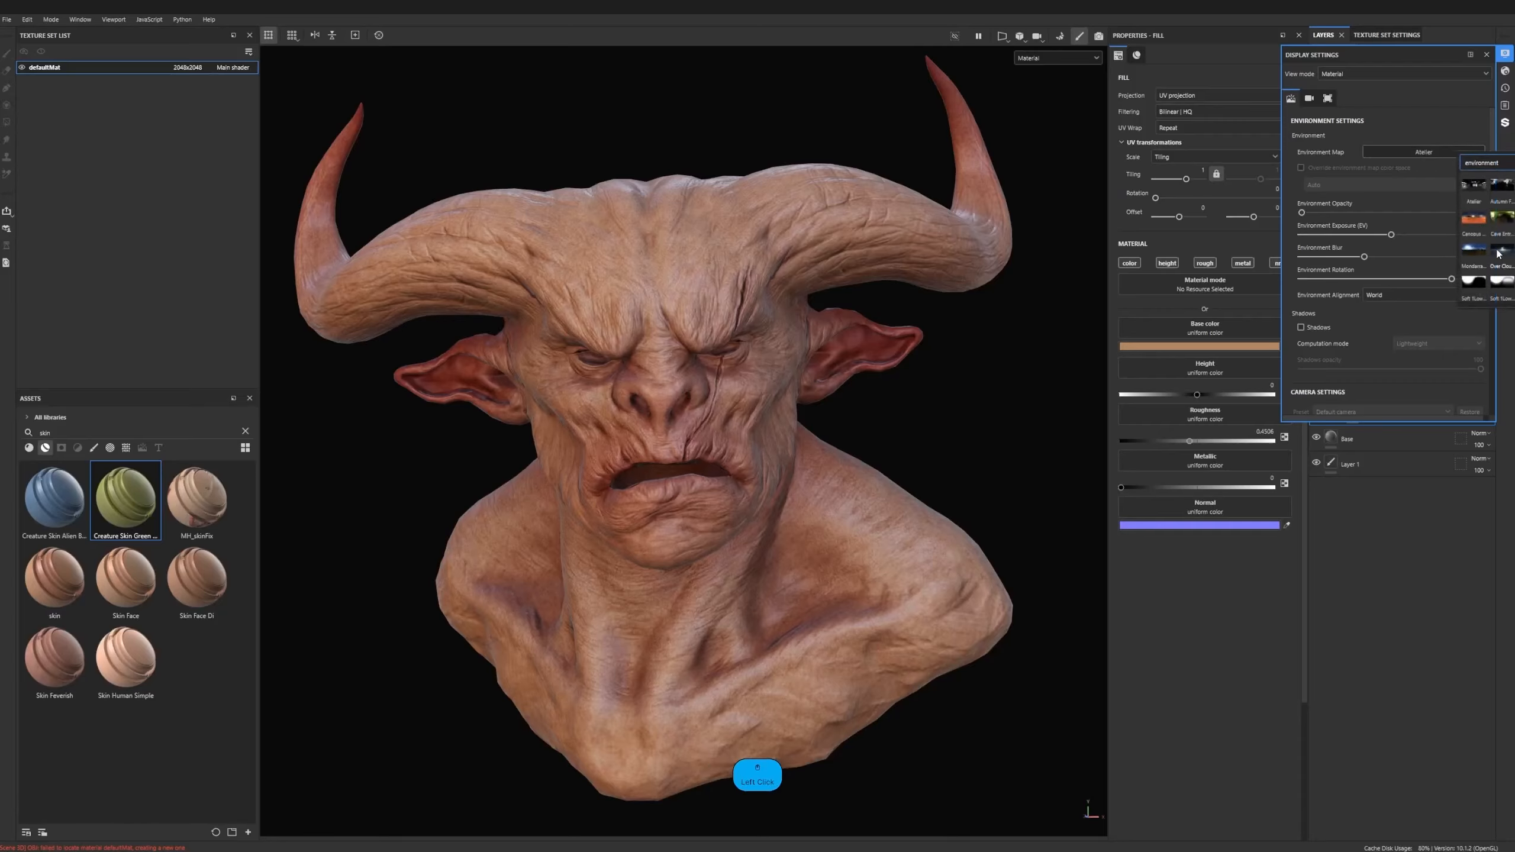
pyautogui.scroll(-3, 1485, 266)
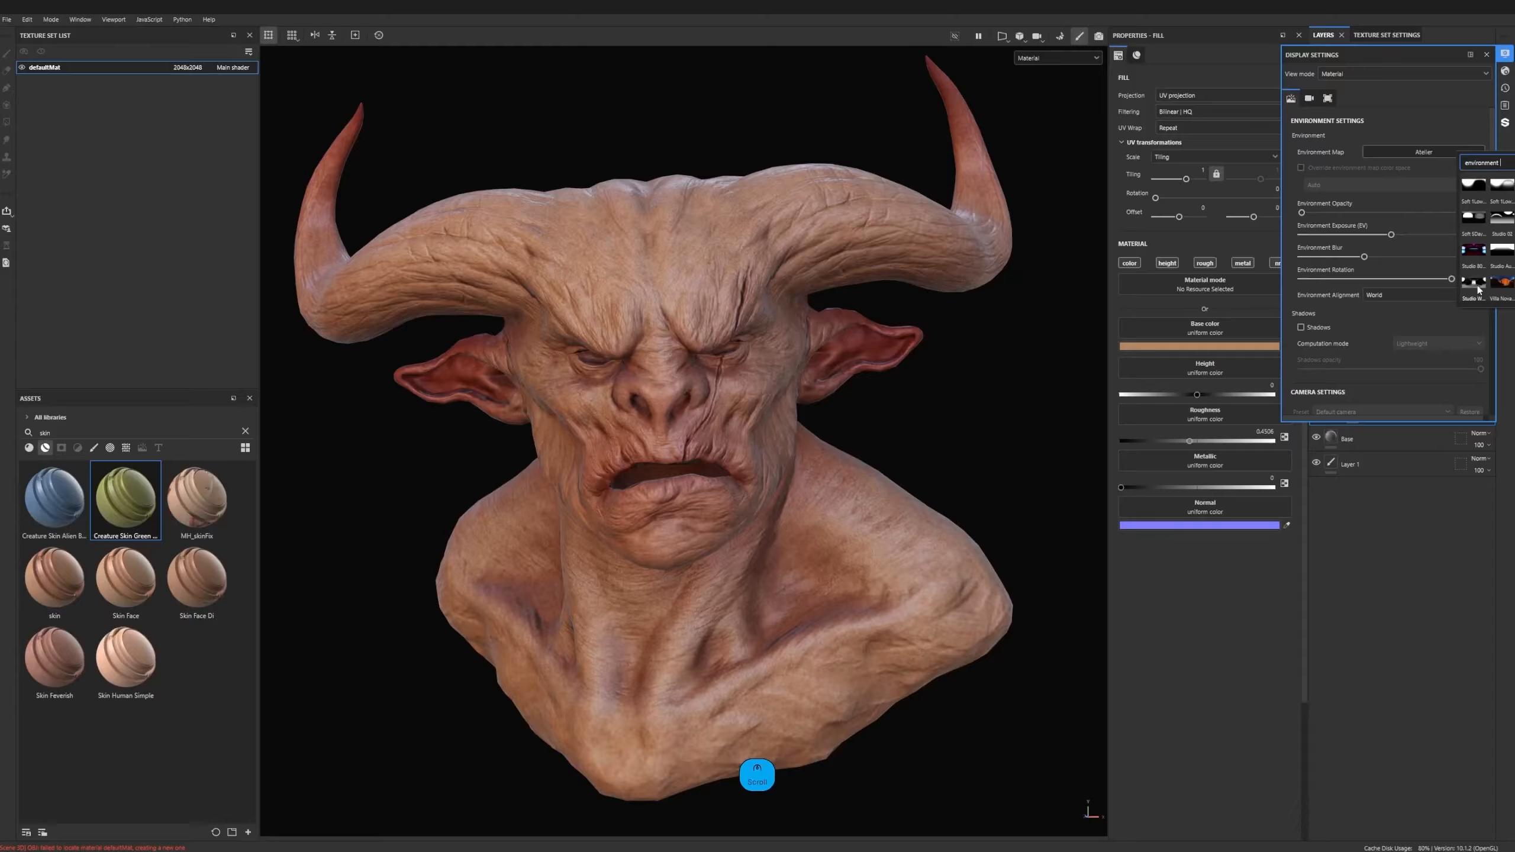
pyautogui.scroll(3, 1485, 266)
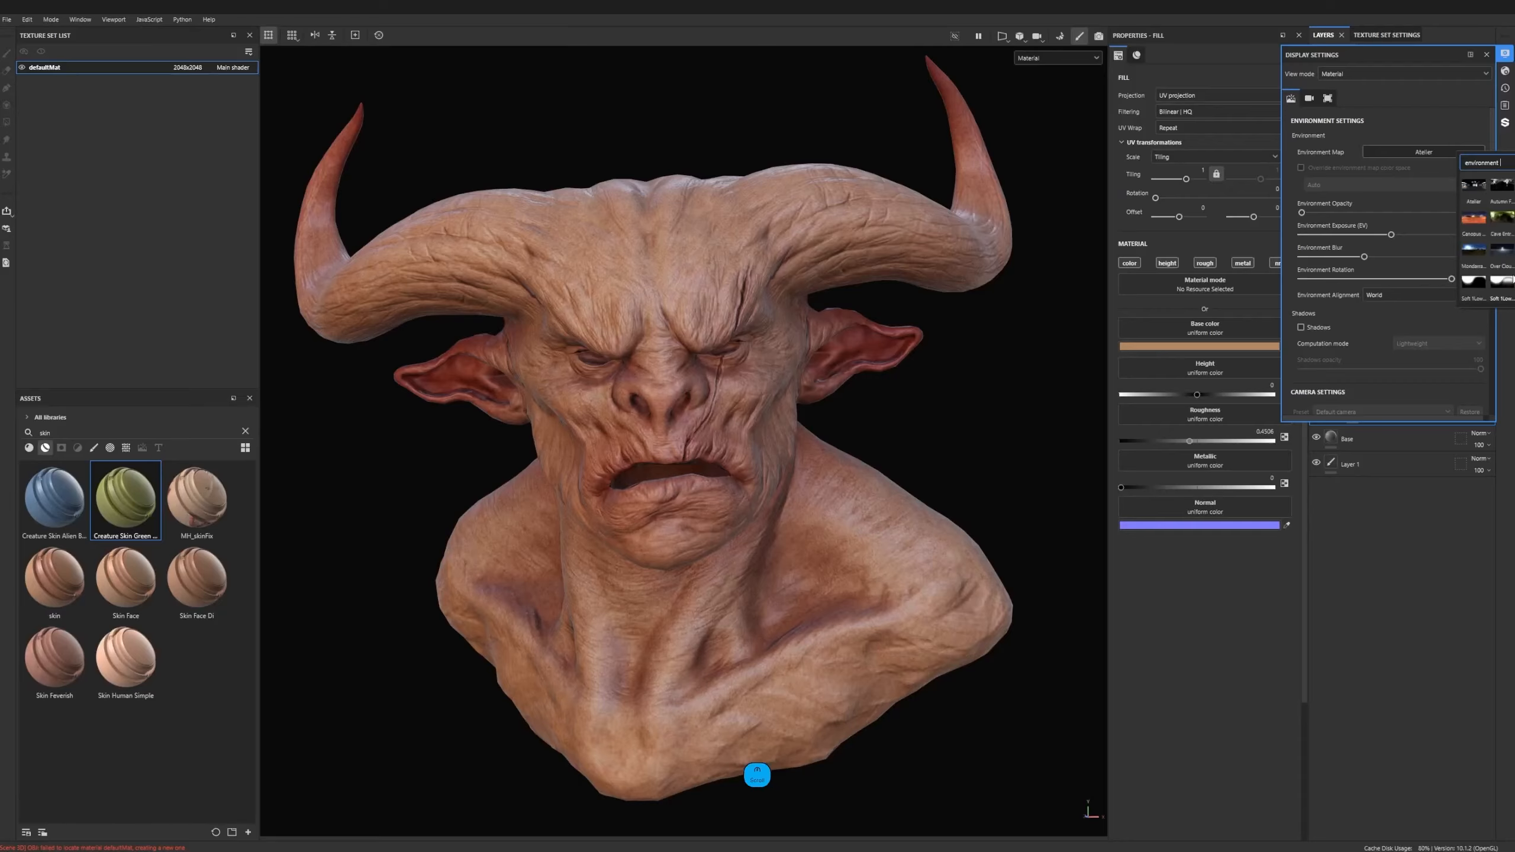
pyautogui.write('tom')
pyautogui.click(1502, 185)
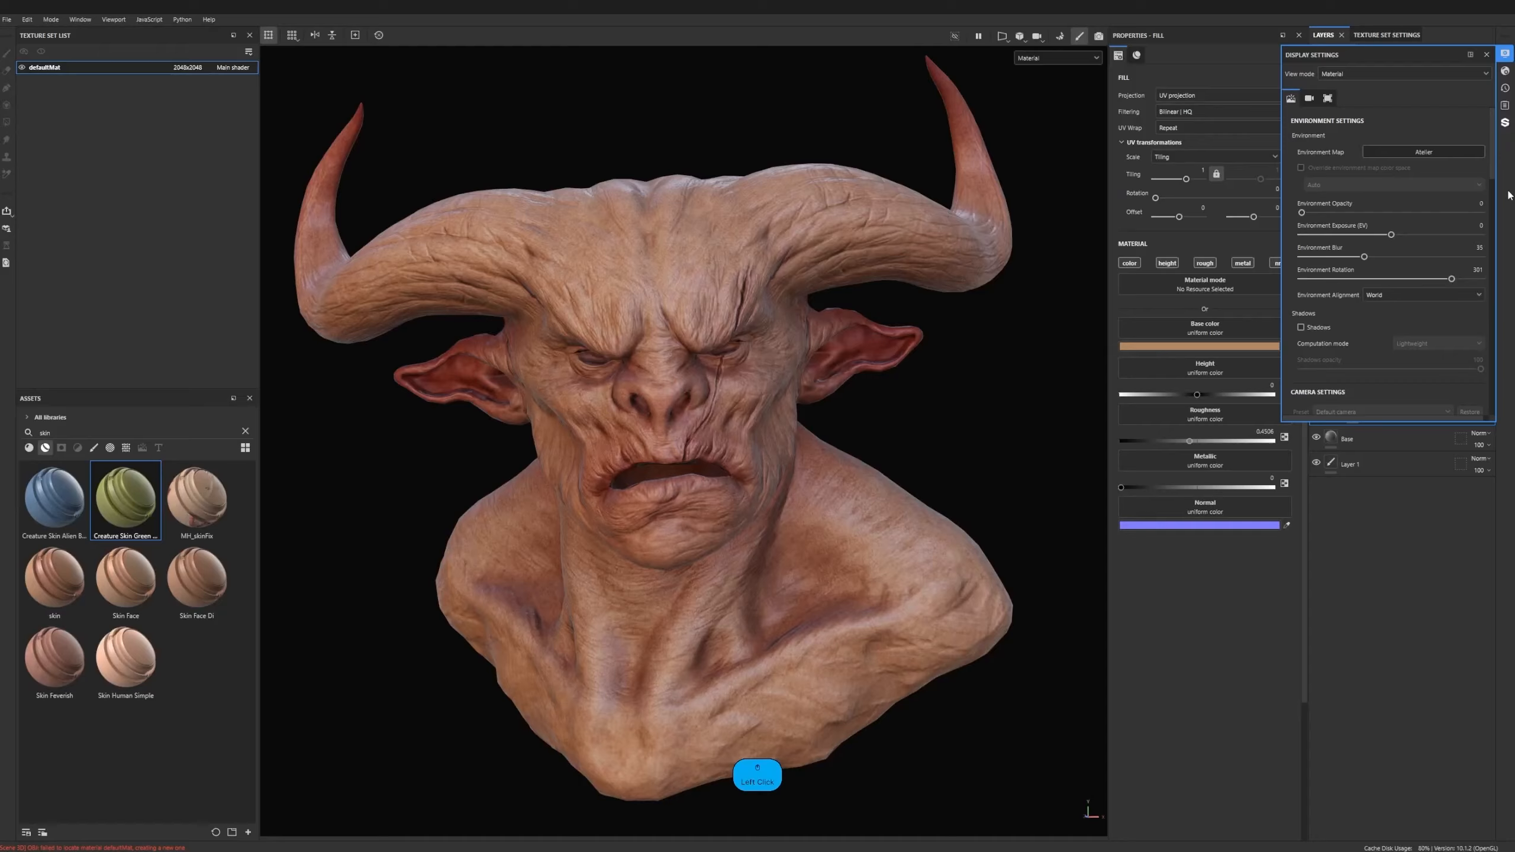
pyautogui.keyDown('shift'); pyautogui.moveTo(991, 322); pyautogui.dragTo(961, 325, button='right'); pyautogui.keyUp('shift')
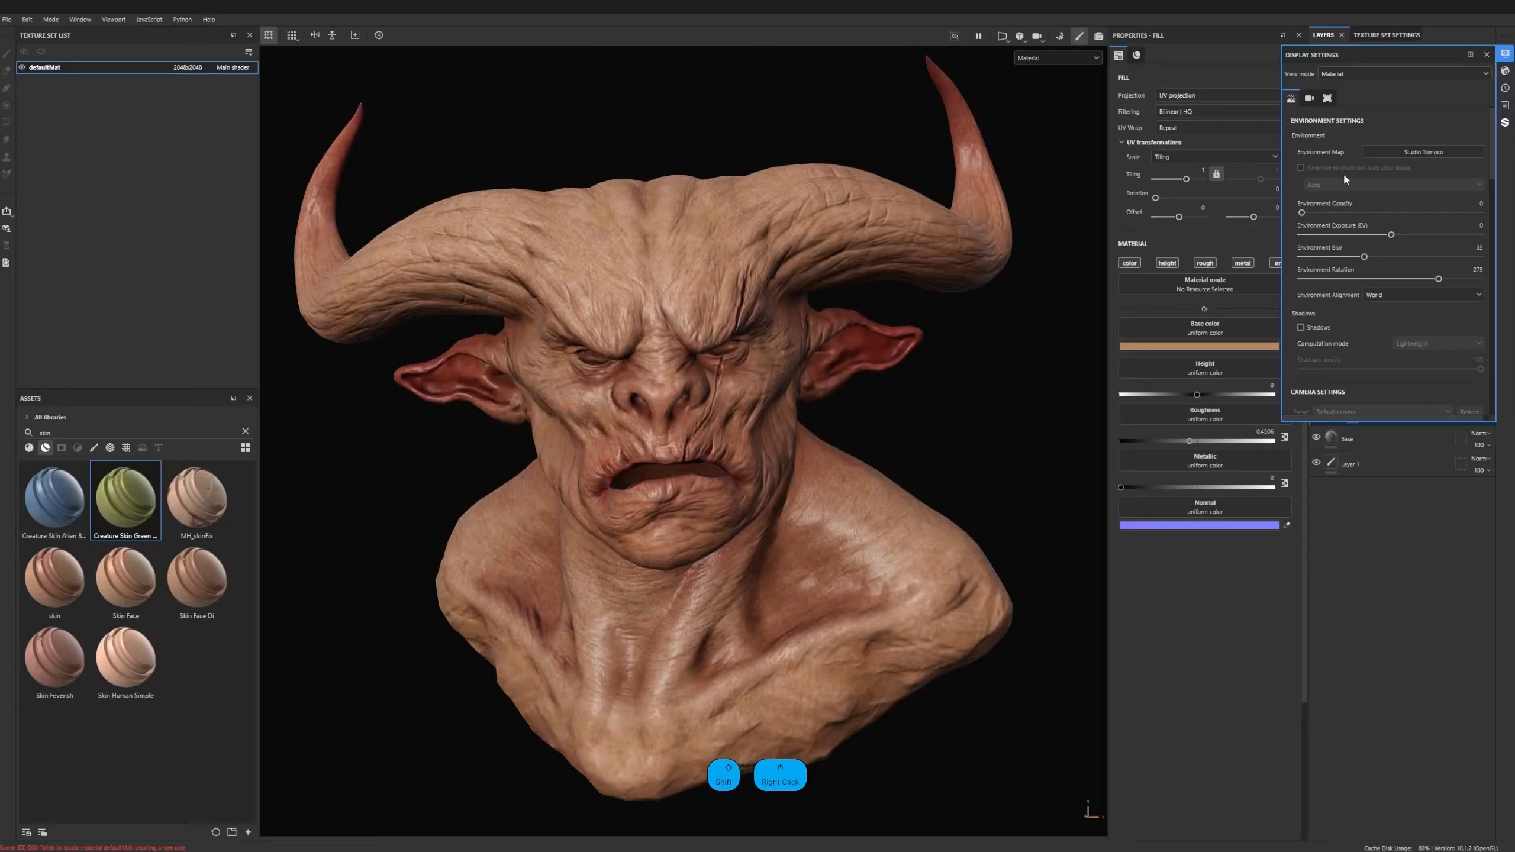
# - Clear the environment search term and set the environment map back to Atelier
pyautogui.click(1419, 153)
pyautogui.click(1475, 162)
pyautogui.press('BackSpace')
pyautogui.press('BackSpace')
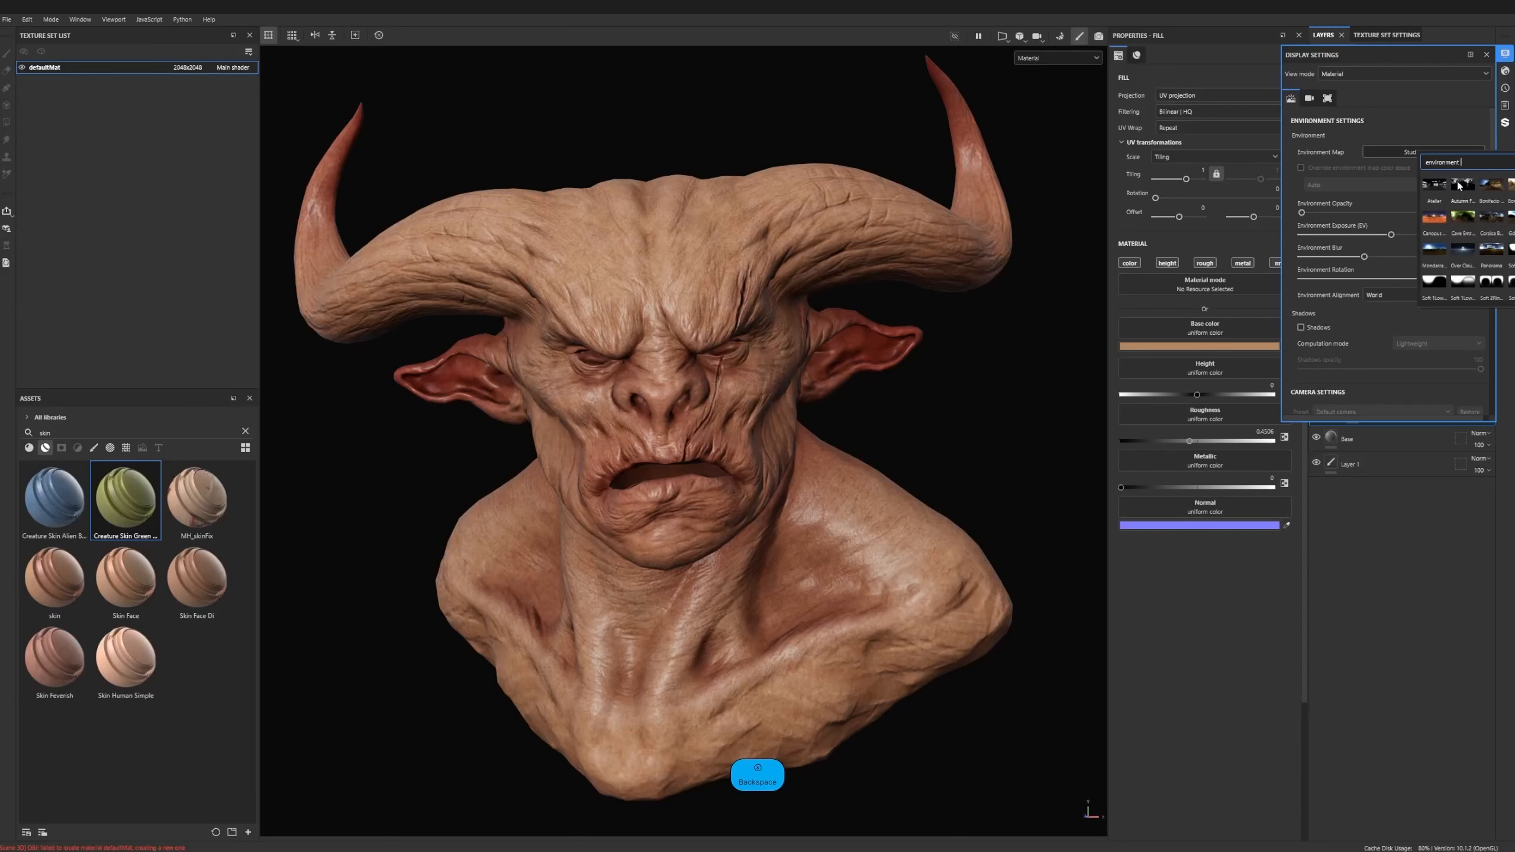
pyautogui.click(1434, 186)
# - Render the bust in Iray, view it from a three-quarter angle, and return to painting mode
pyautogui.keyDown('alt'); pyautogui.moveTo(857, 337); pyautogui.dragTo(771, 416); pyautogui.keyUp('alt')
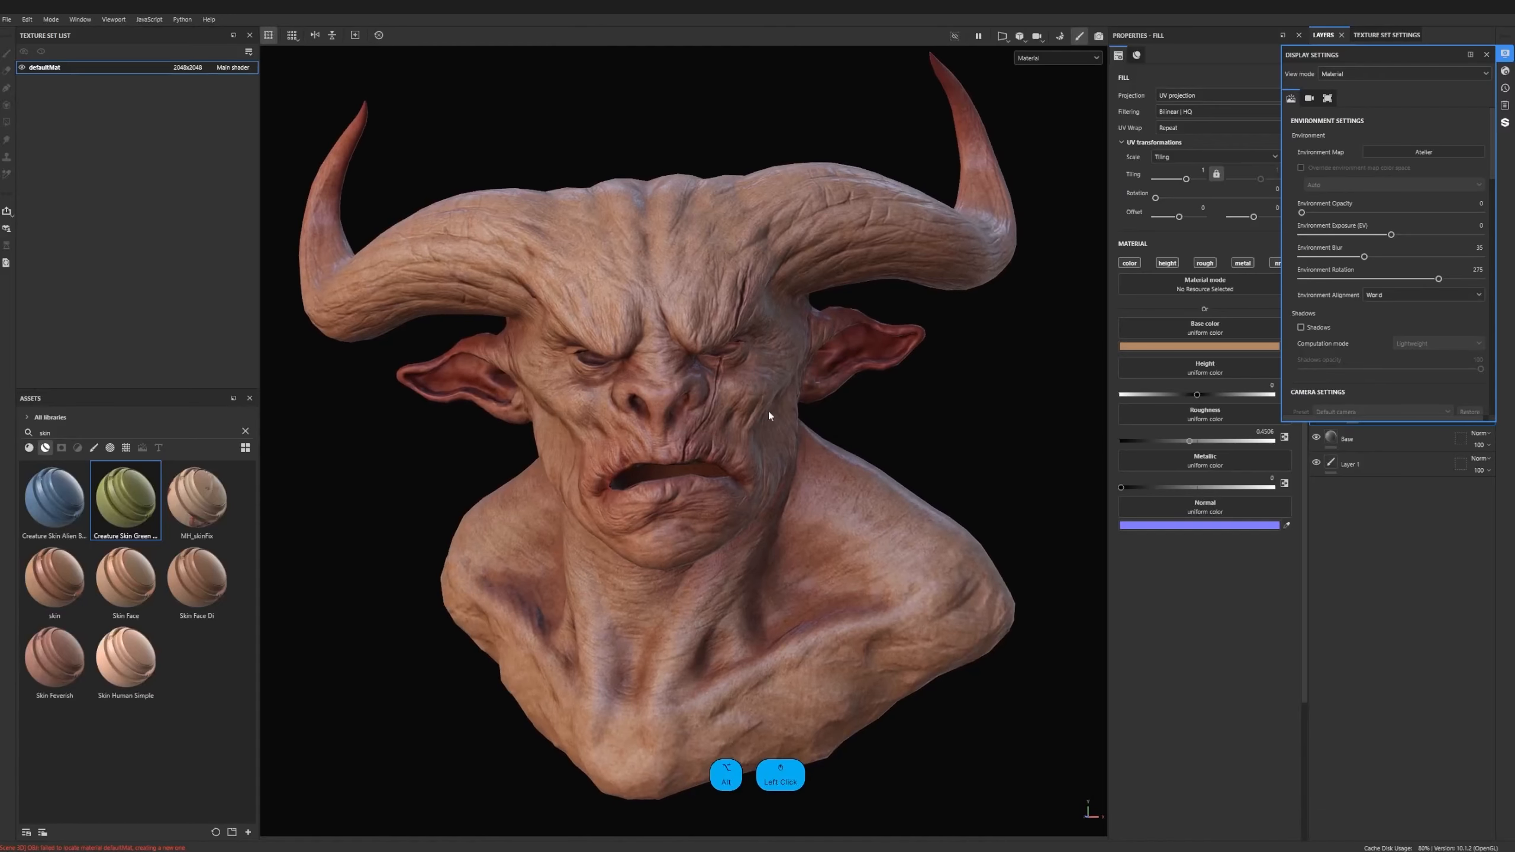
pyautogui.scroll(1, 771, 416)
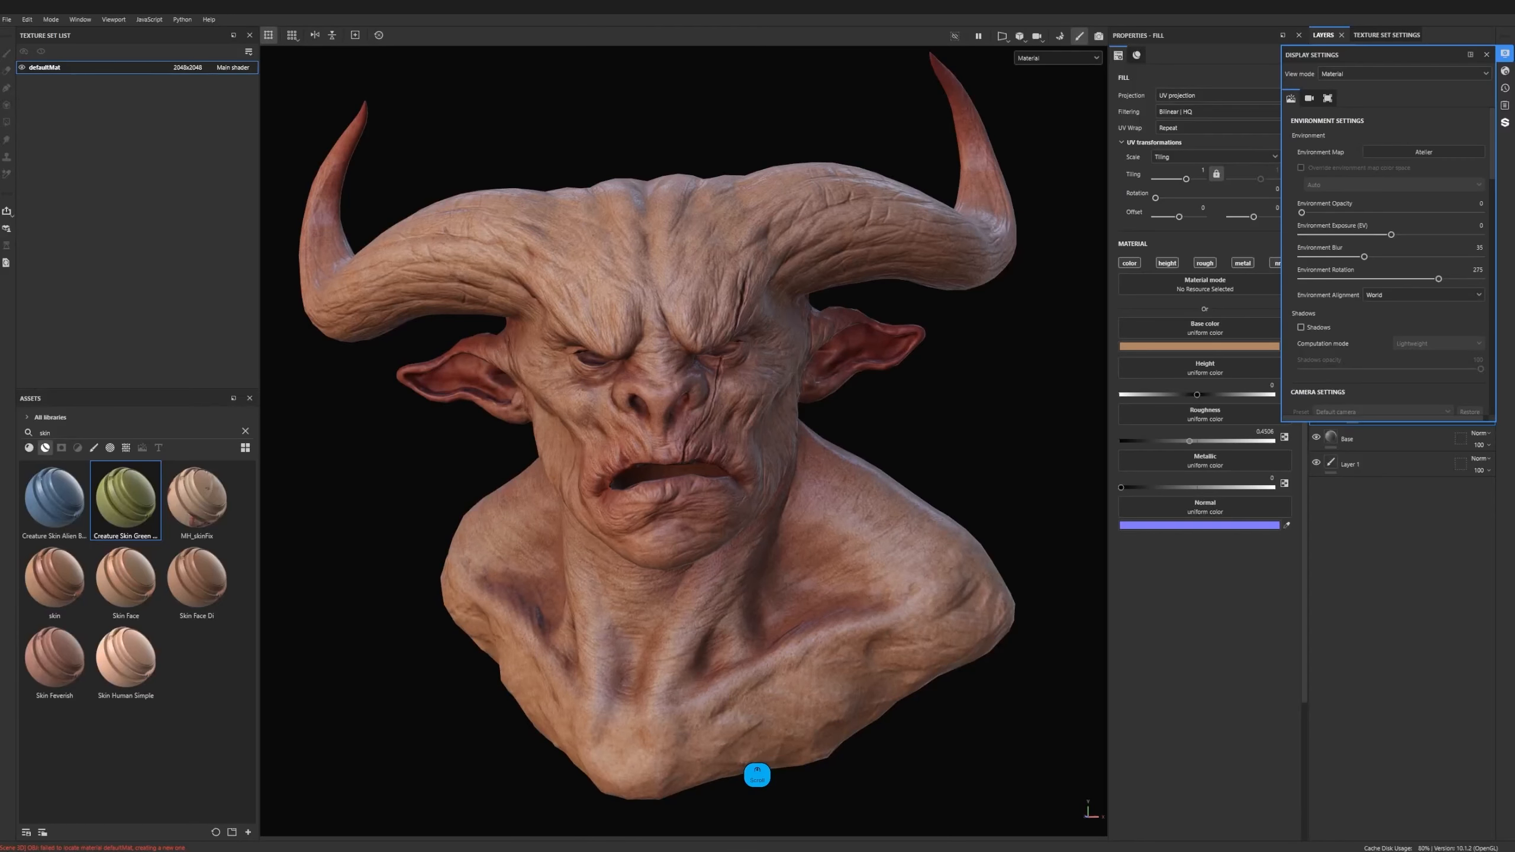
pyautogui.click(1100, 36)
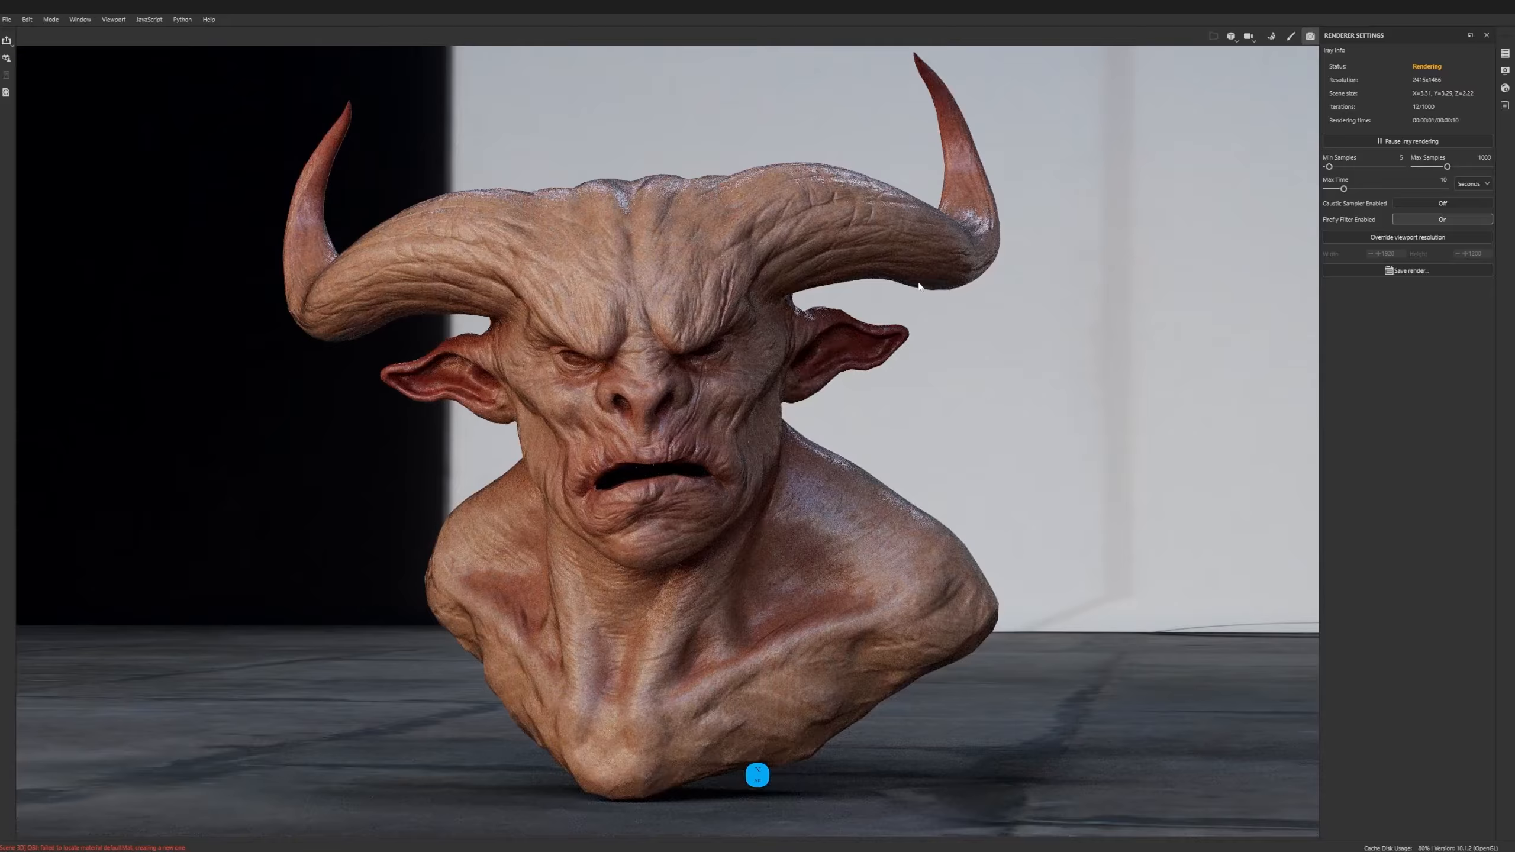
pyautogui.keyDown('alt'); pyautogui.moveTo(918, 286); pyautogui.dragTo(873, 297); pyautogui.keyUp('alt')
pyautogui.keyDown('alt'); pyautogui.moveTo(828, 305); pyautogui.dragTo(807, 306); pyautogui.keyUp('alt')
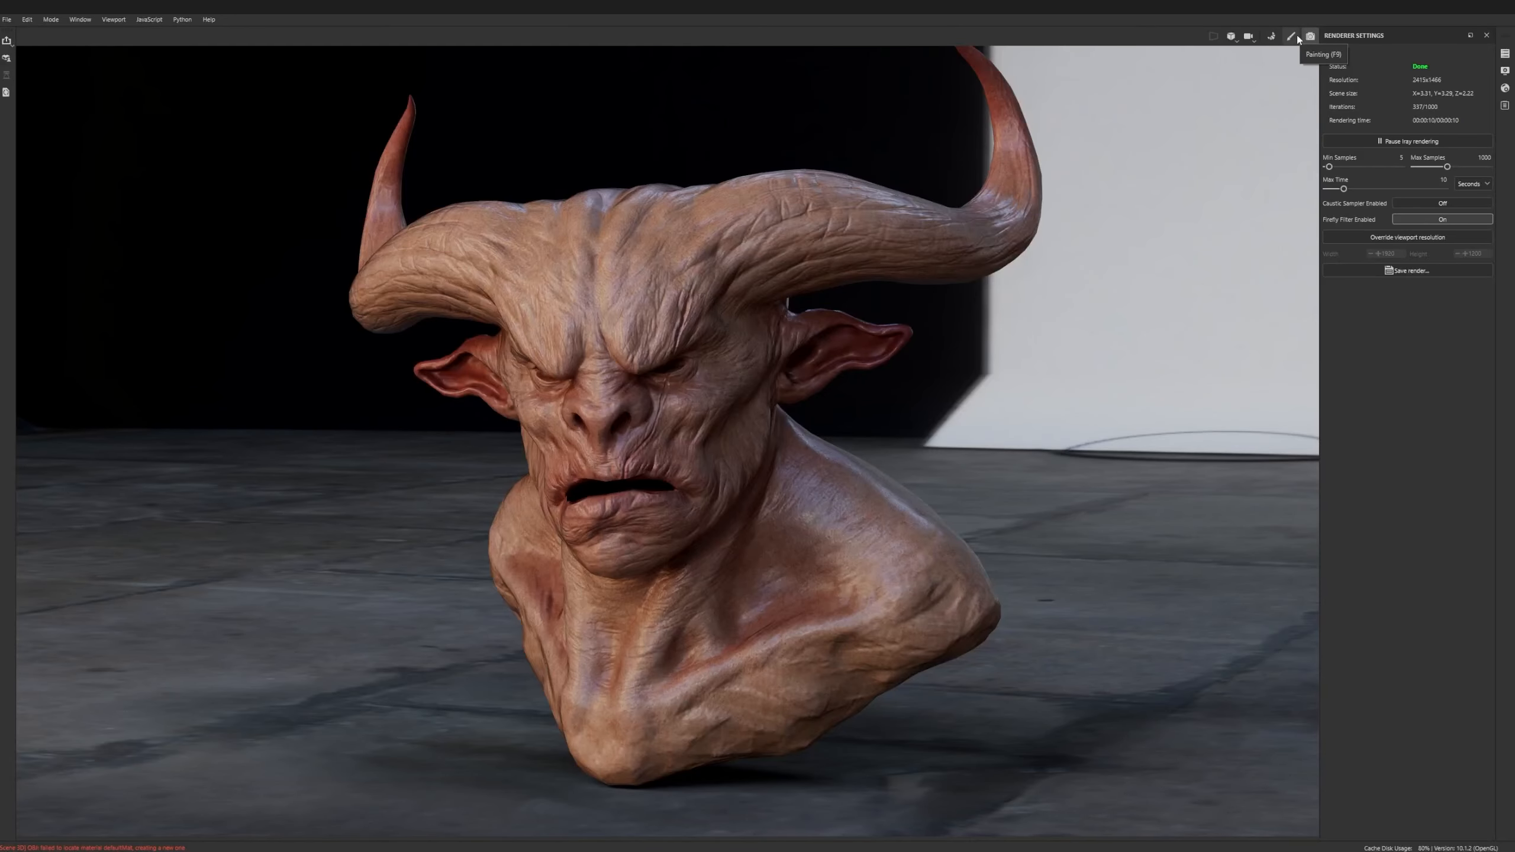
pyautogui.click(1298, 37)
pyautogui.keyDown('alt'); pyautogui.moveTo(790, 391); pyautogui.dragTo(839, 394); pyautogui.keyUp('alt')
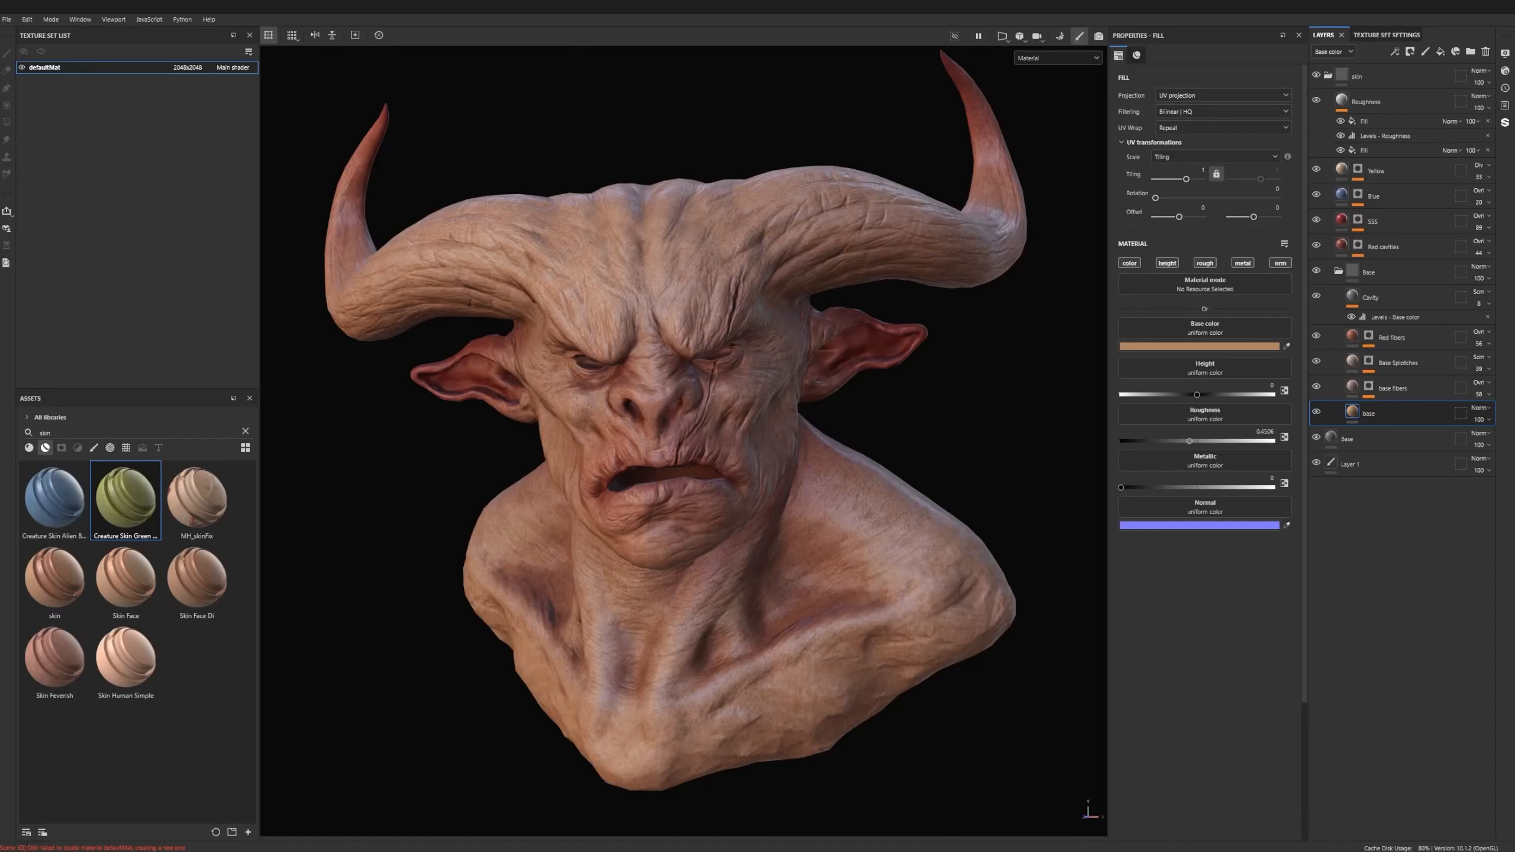
pyautogui.scroll(-1, 1402, 358)
pyautogui.keyDown('alt'); pyautogui.moveTo(649, 495); pyautogui.dragTo(633, 497, button='middle'); pyautogui.keyUp('alt')
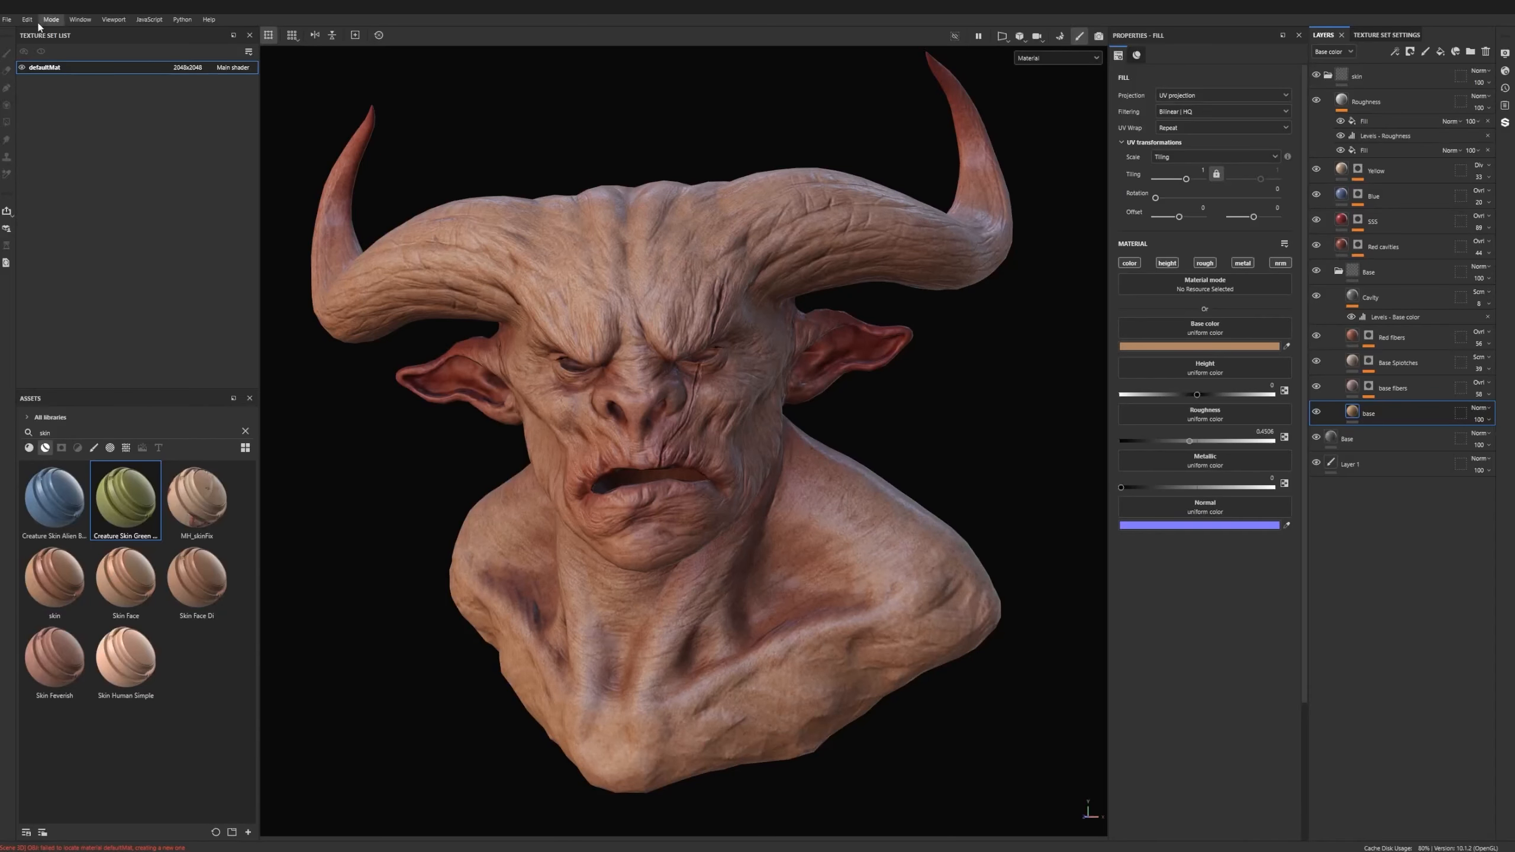
# - Open the texture export settings and look through the available output templates
pyautogui.click(7, 19)
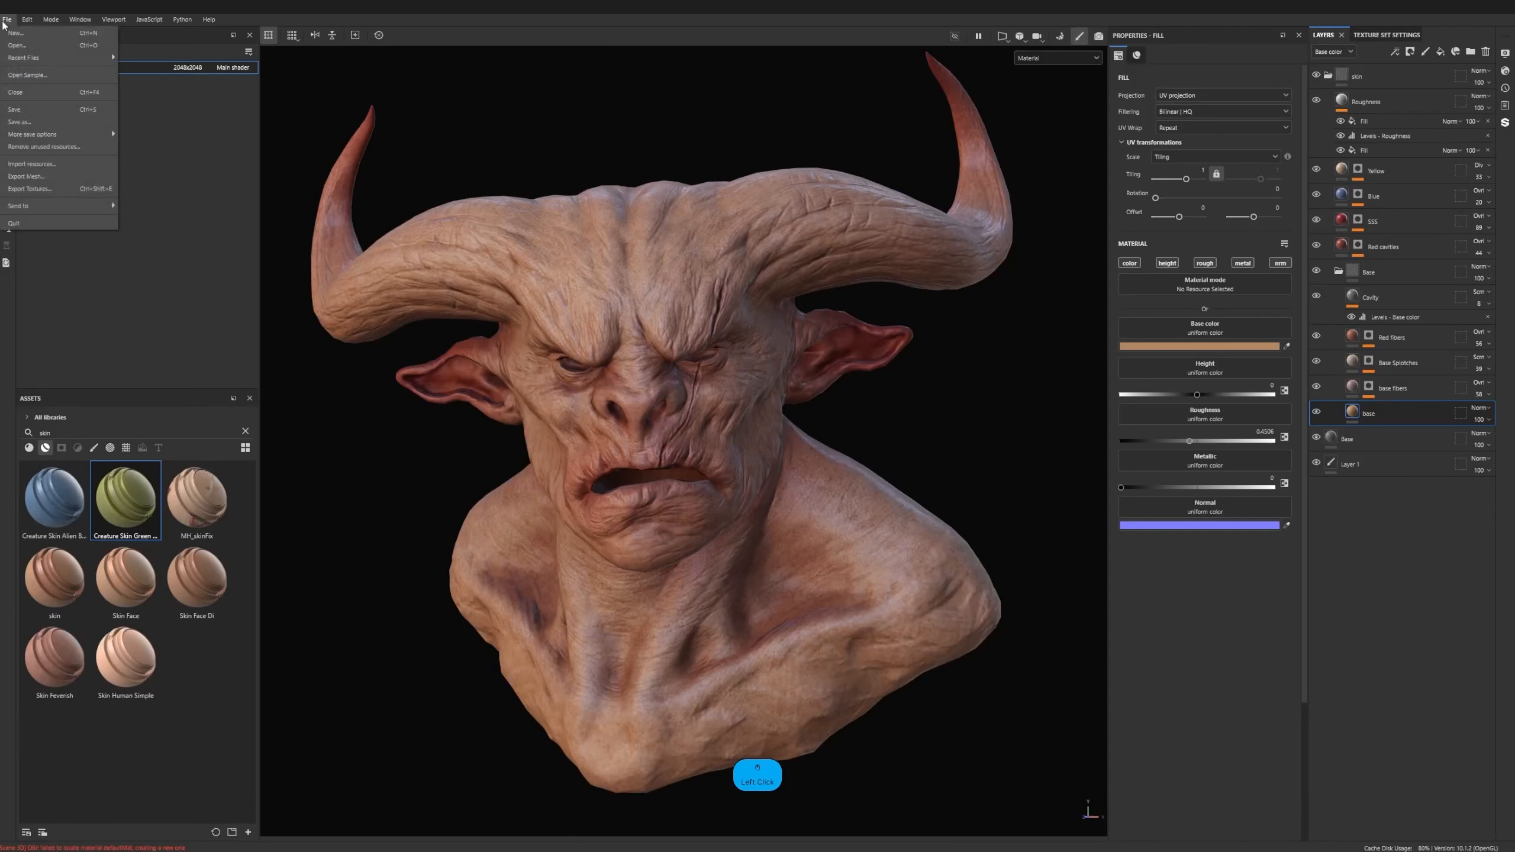
pyautogui.click(67, 190)
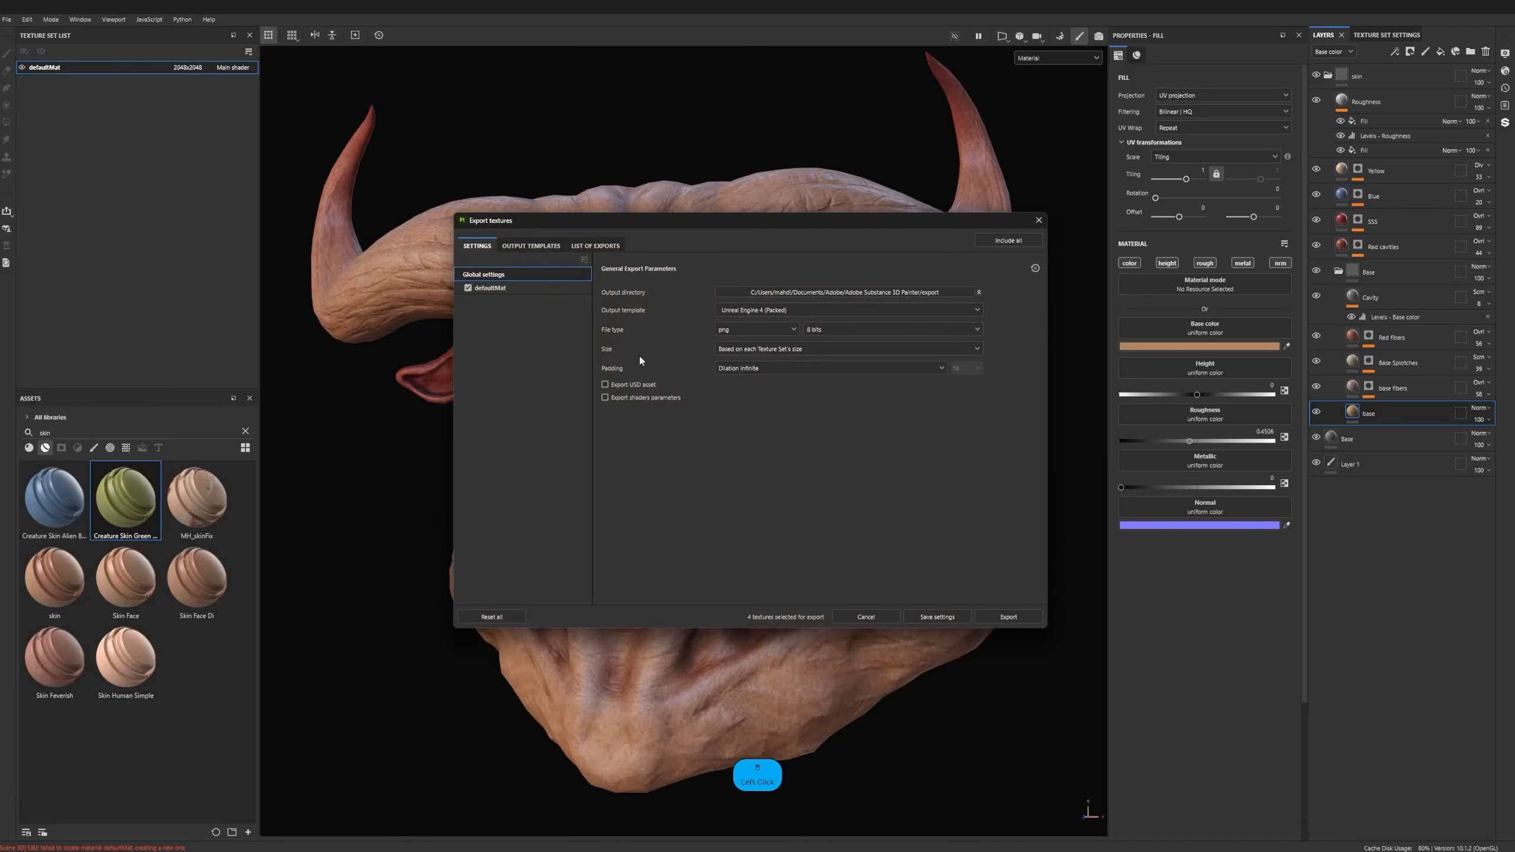
pyautogui.click(787, 310)
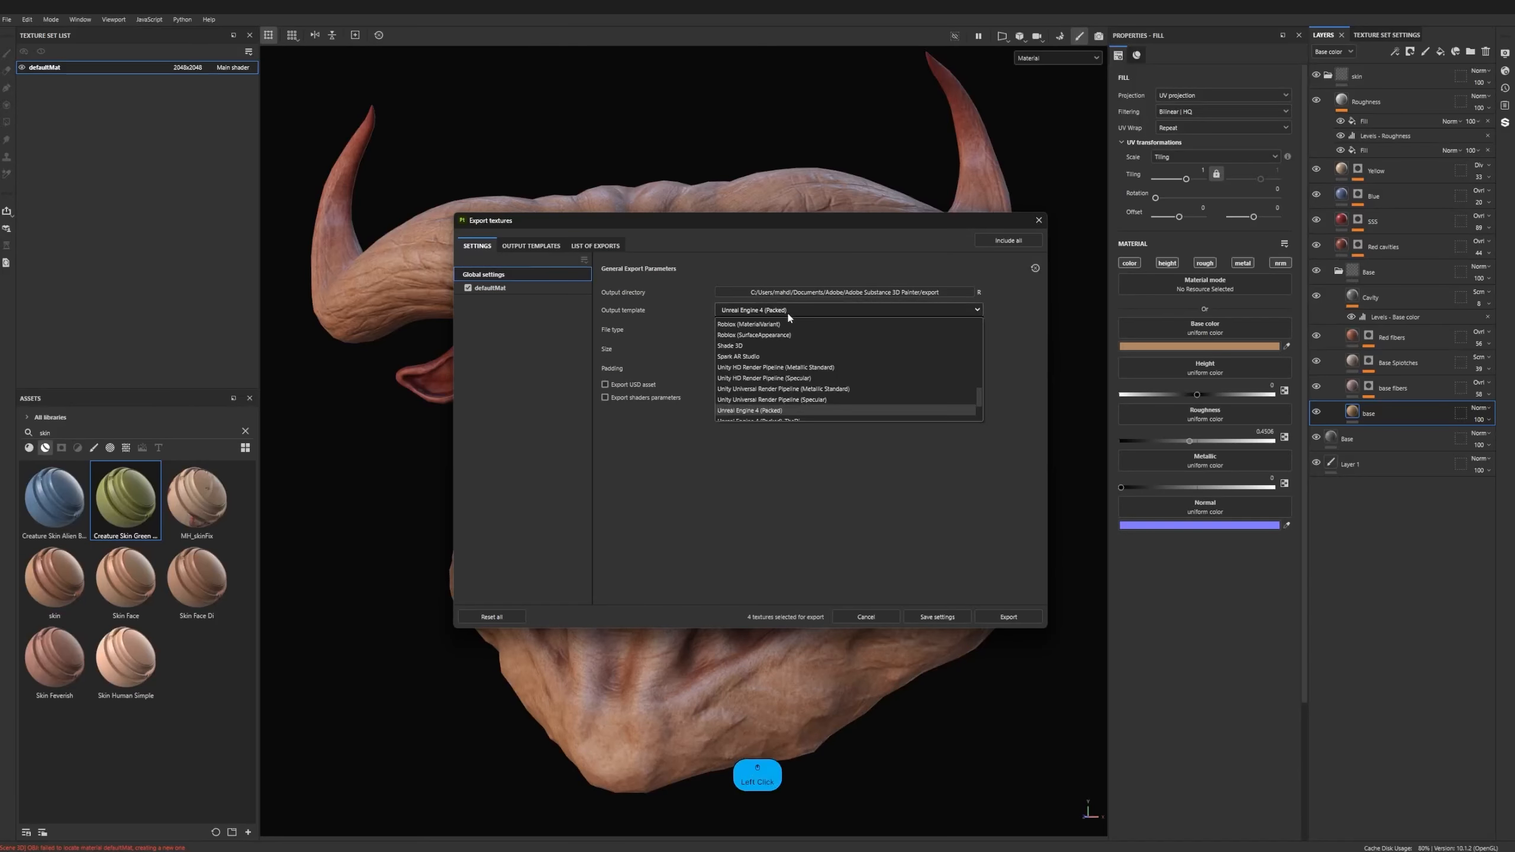
pyautogui.scroll(6, 746, 396)
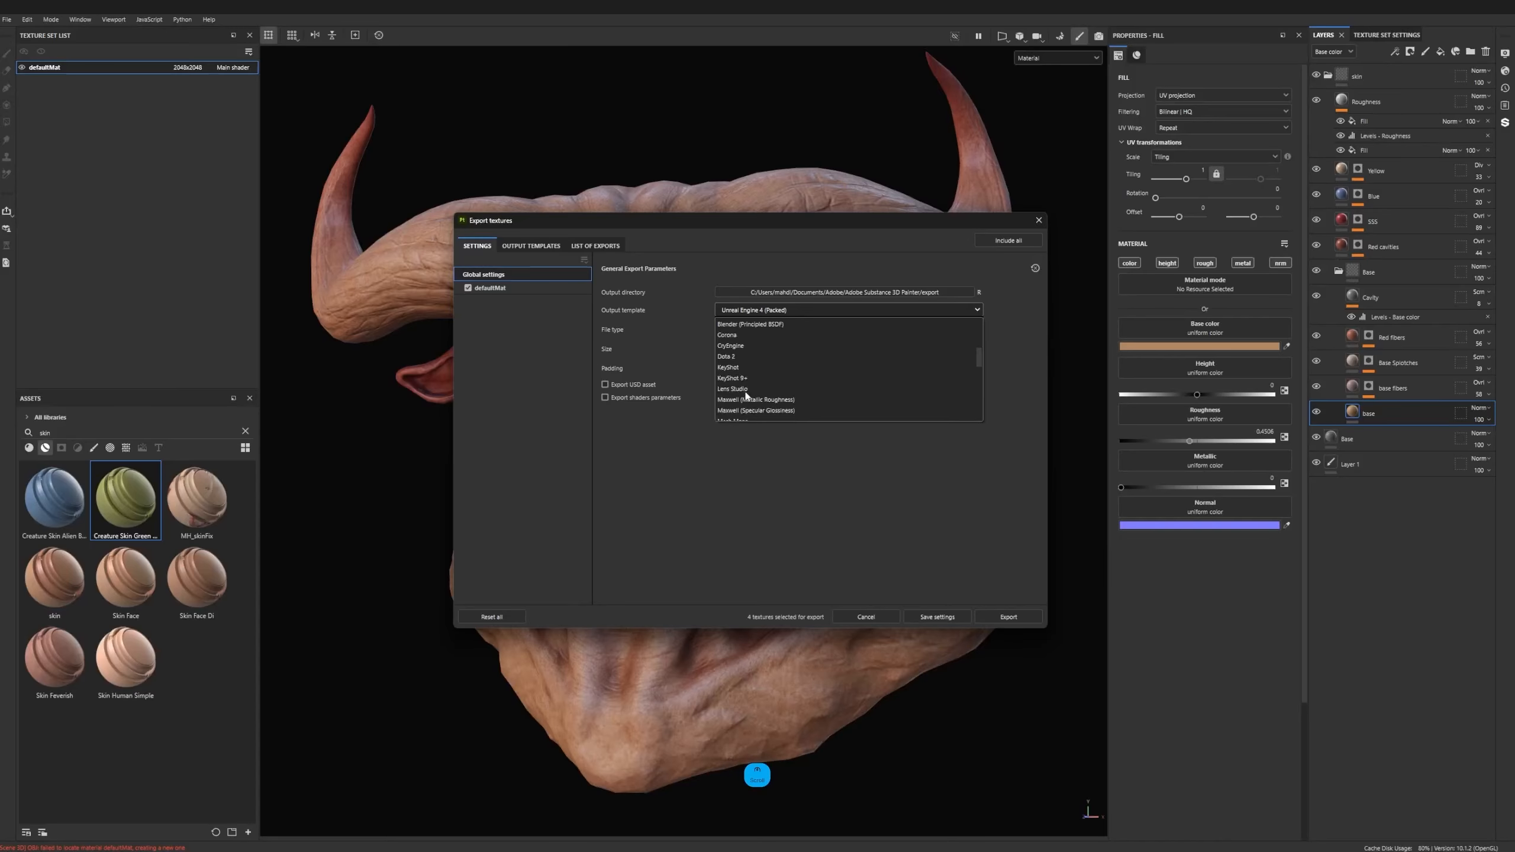
pyautogui.scroll(3, 749, 391)
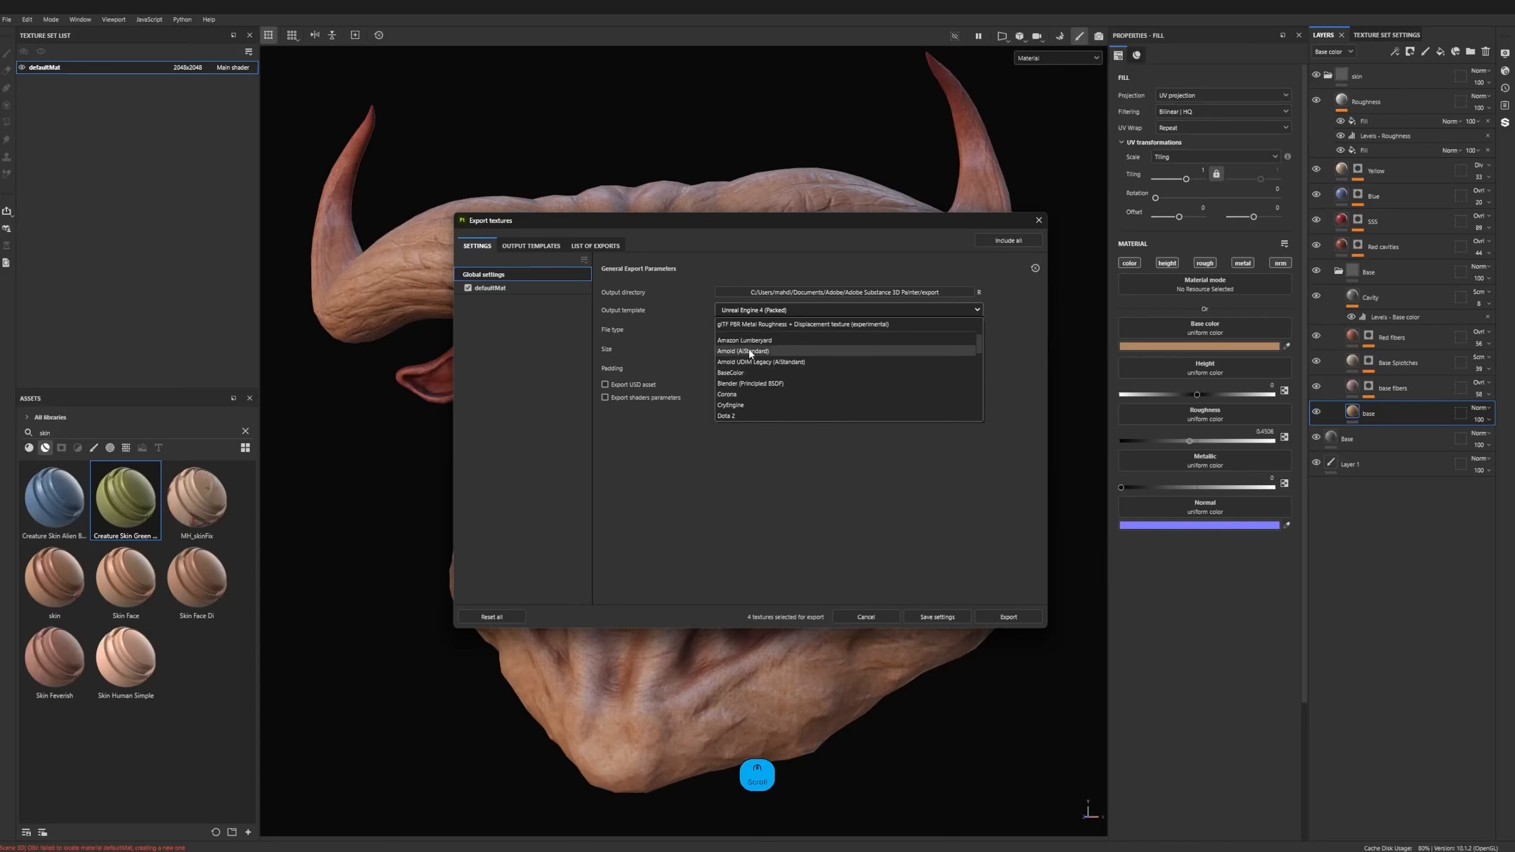
pyautogui.scroll(-10, 751, 358)
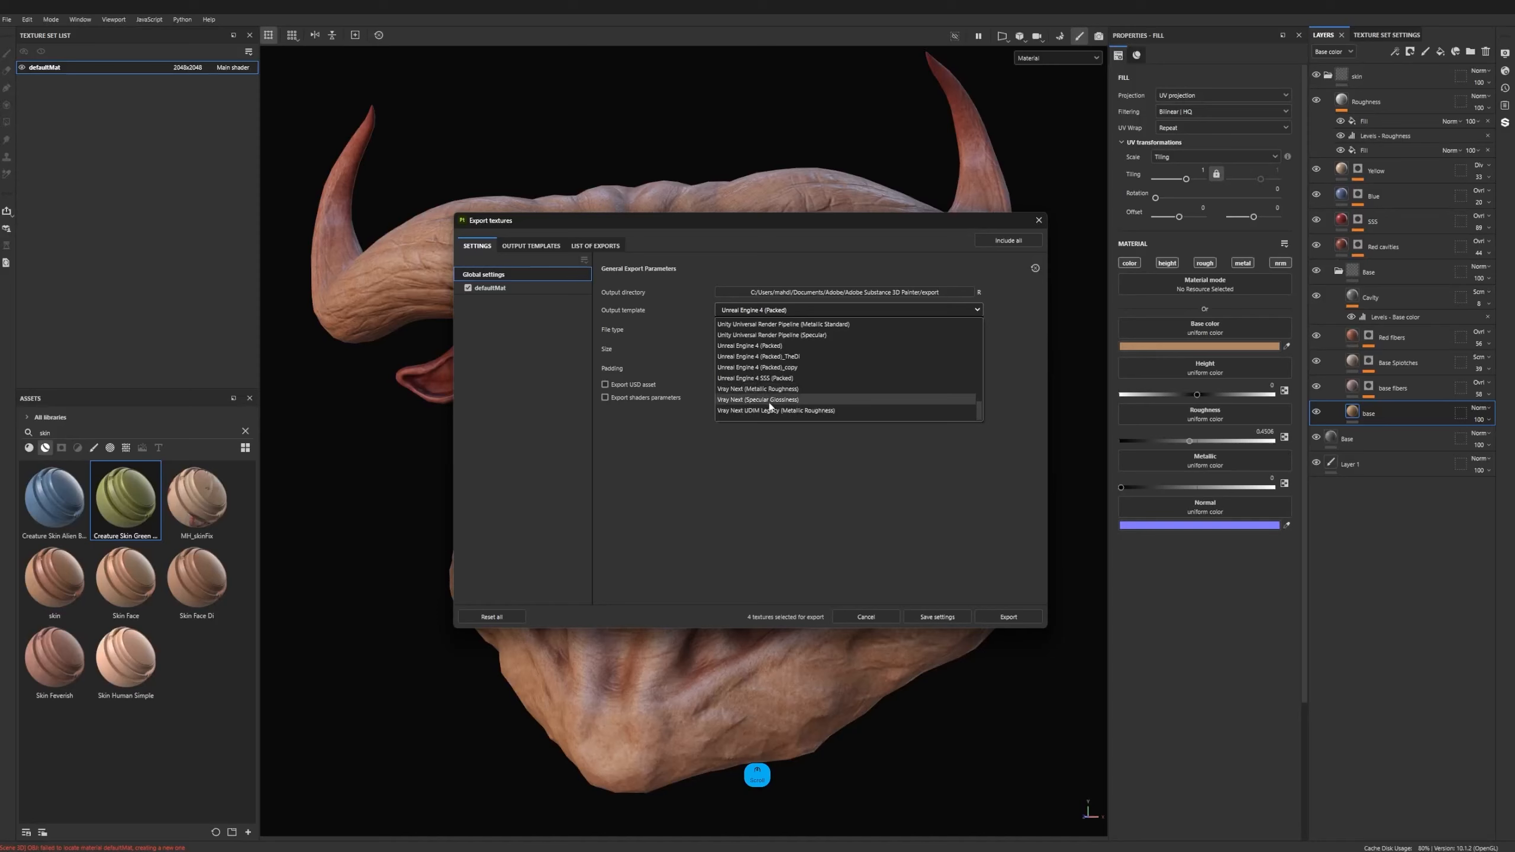
pyautogui.scroll(3, 764, 388)
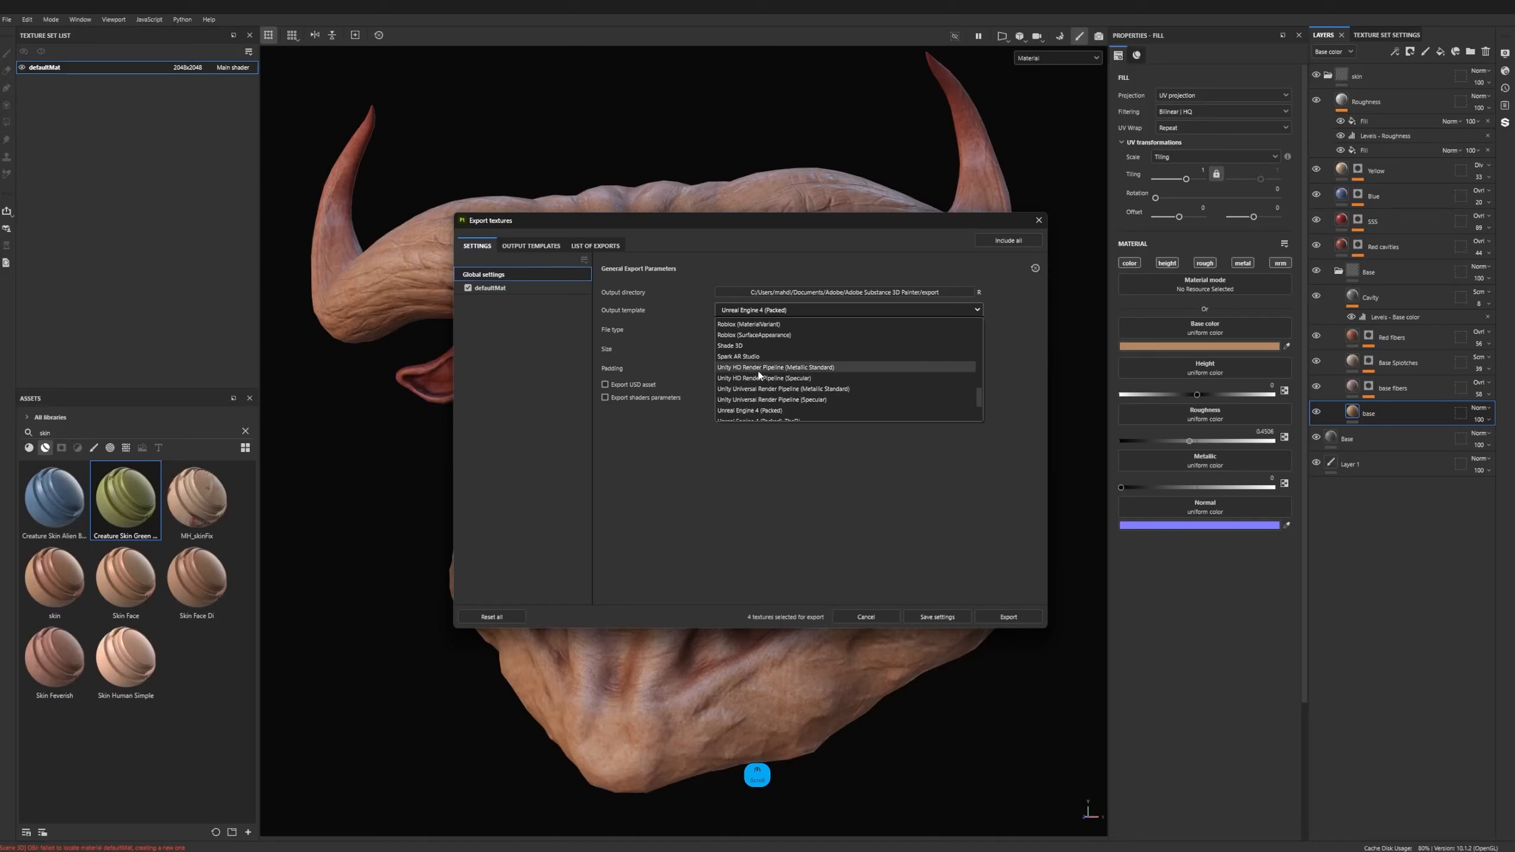
pyautogui.click(683, 333)
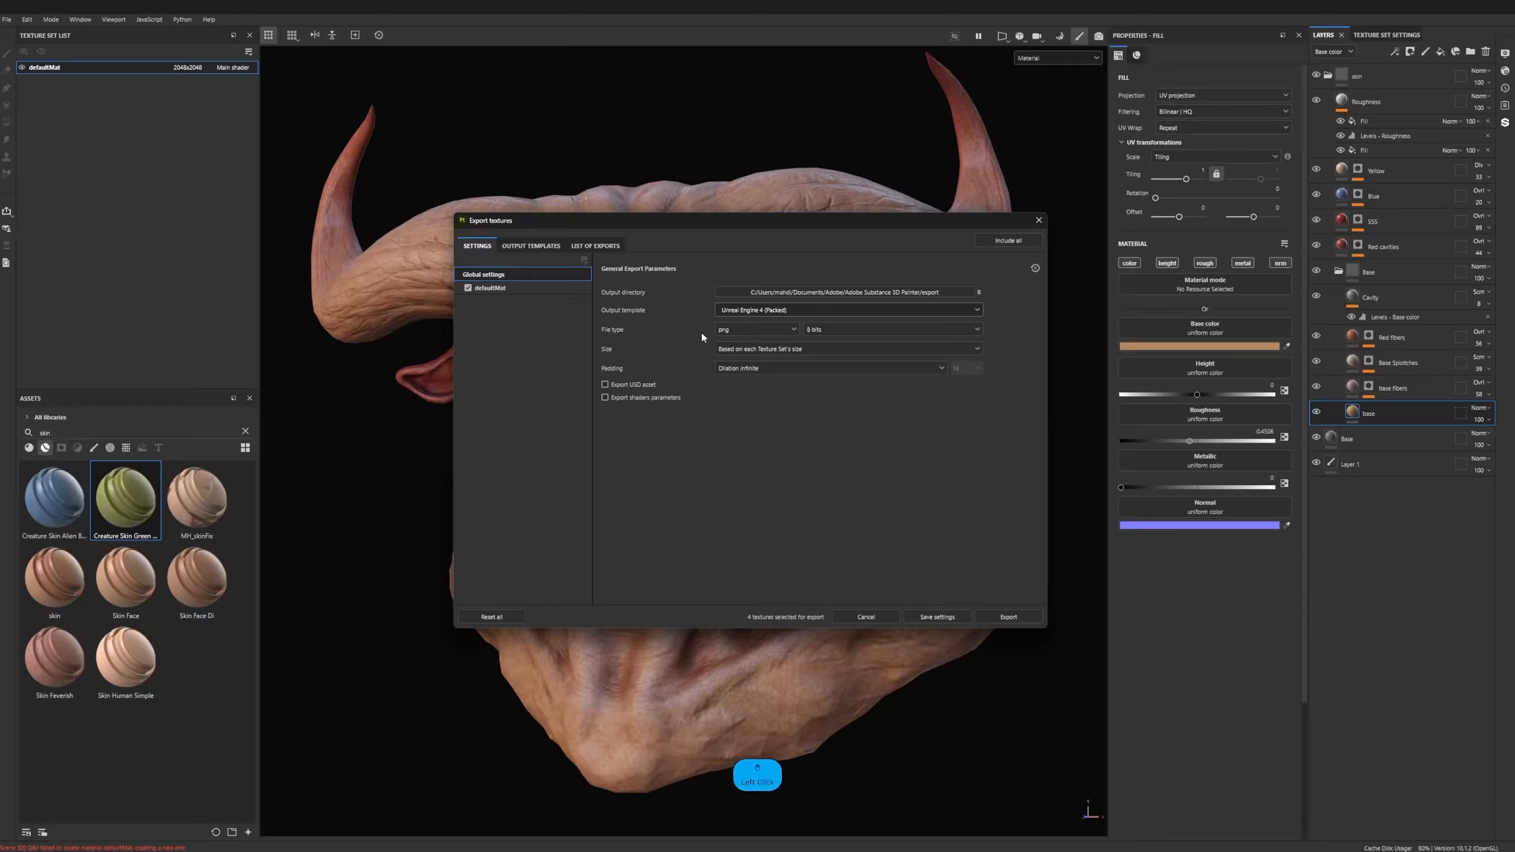
# - Check the available export file types and set the texture export size to 4096
pyautogui.click(740, 329)
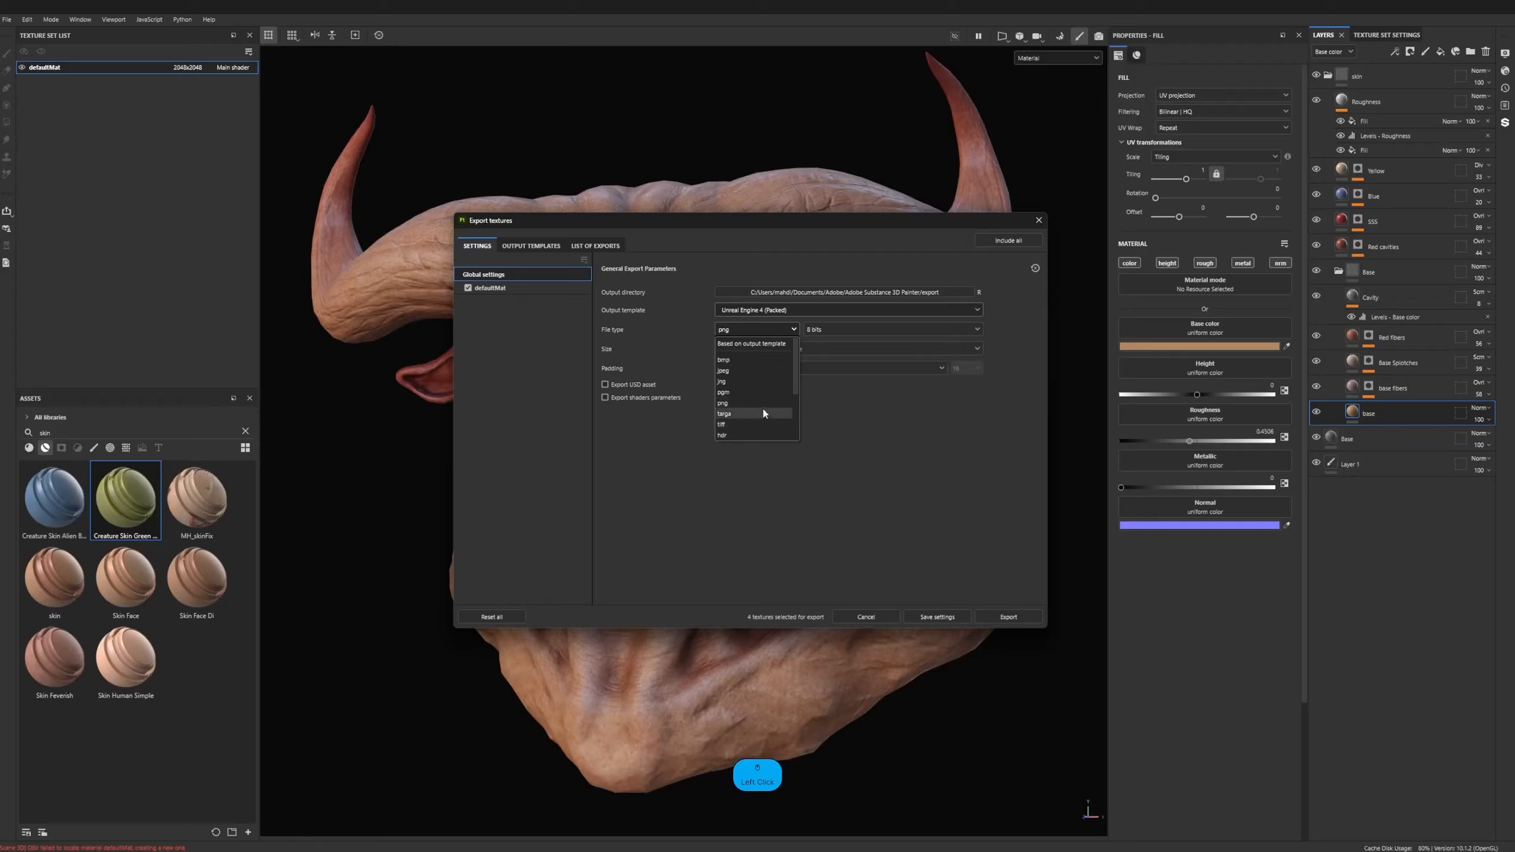
pyautogui.click(692, 352)
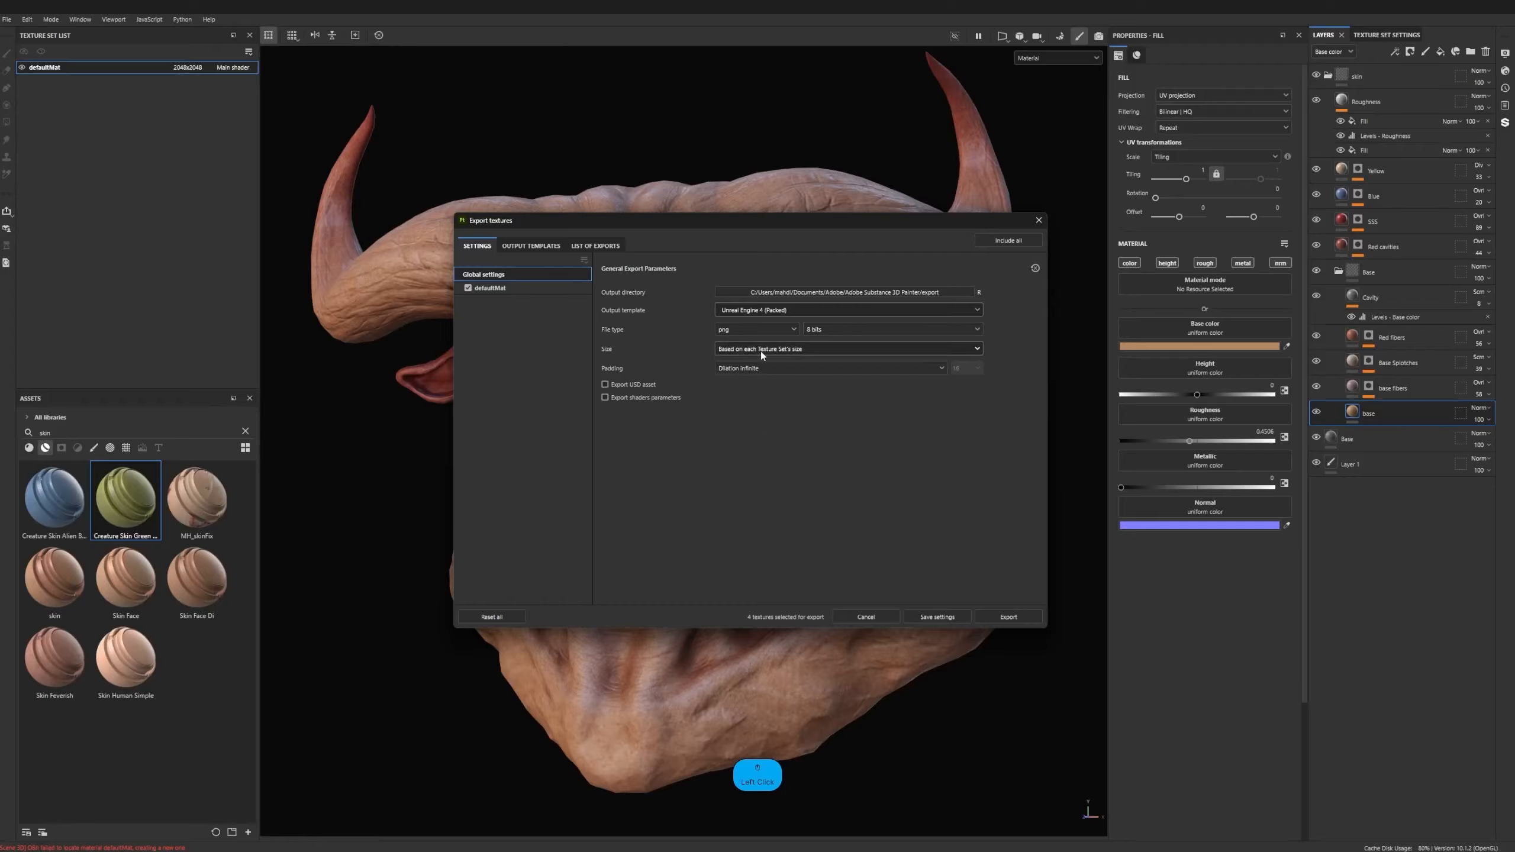
pyautogui.click(739, 352)
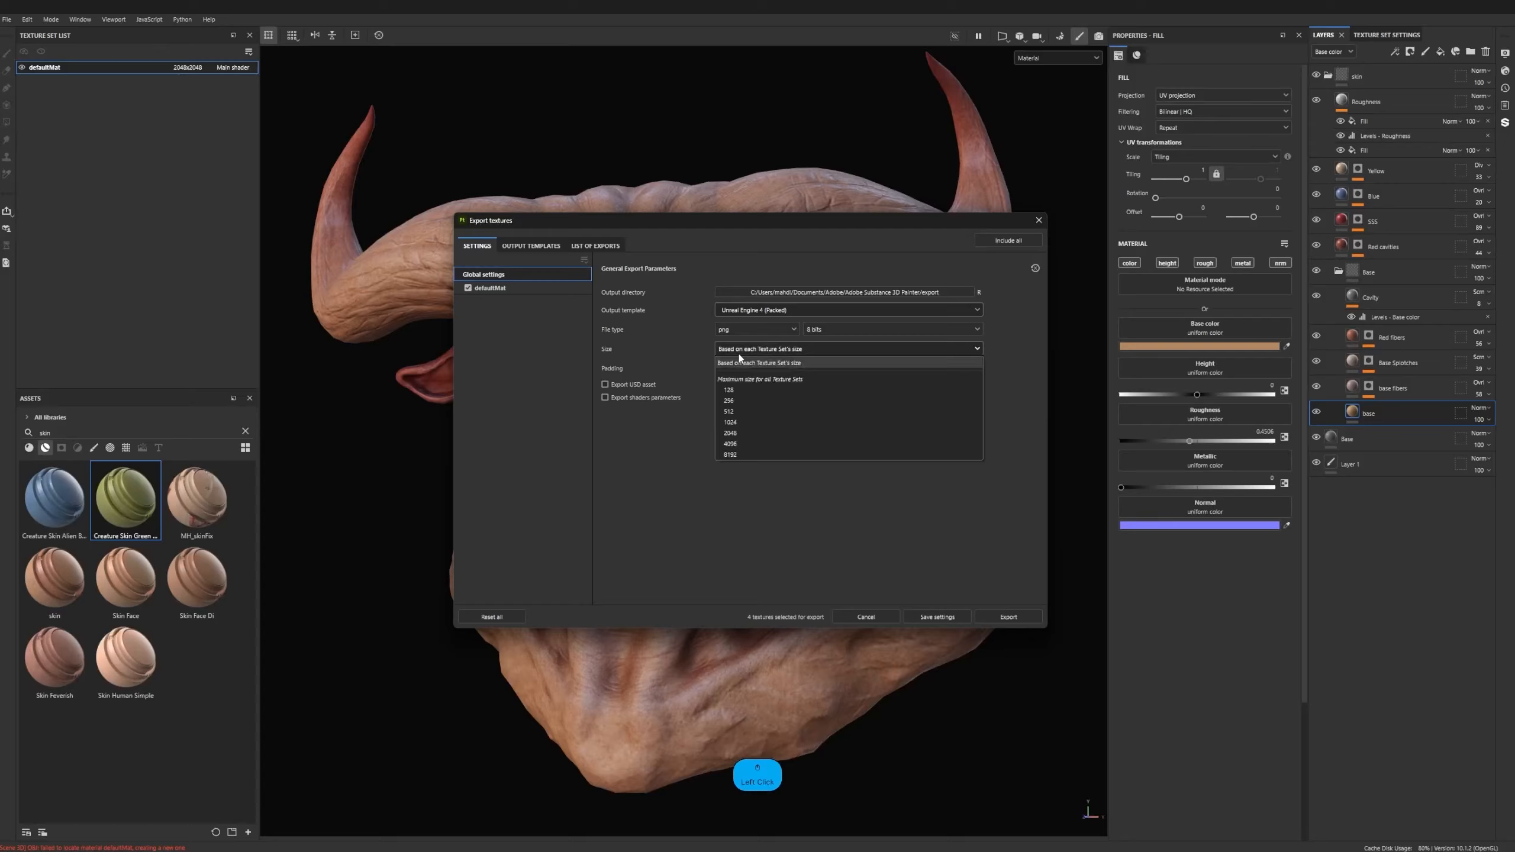
pyautogui.click(740, 444)
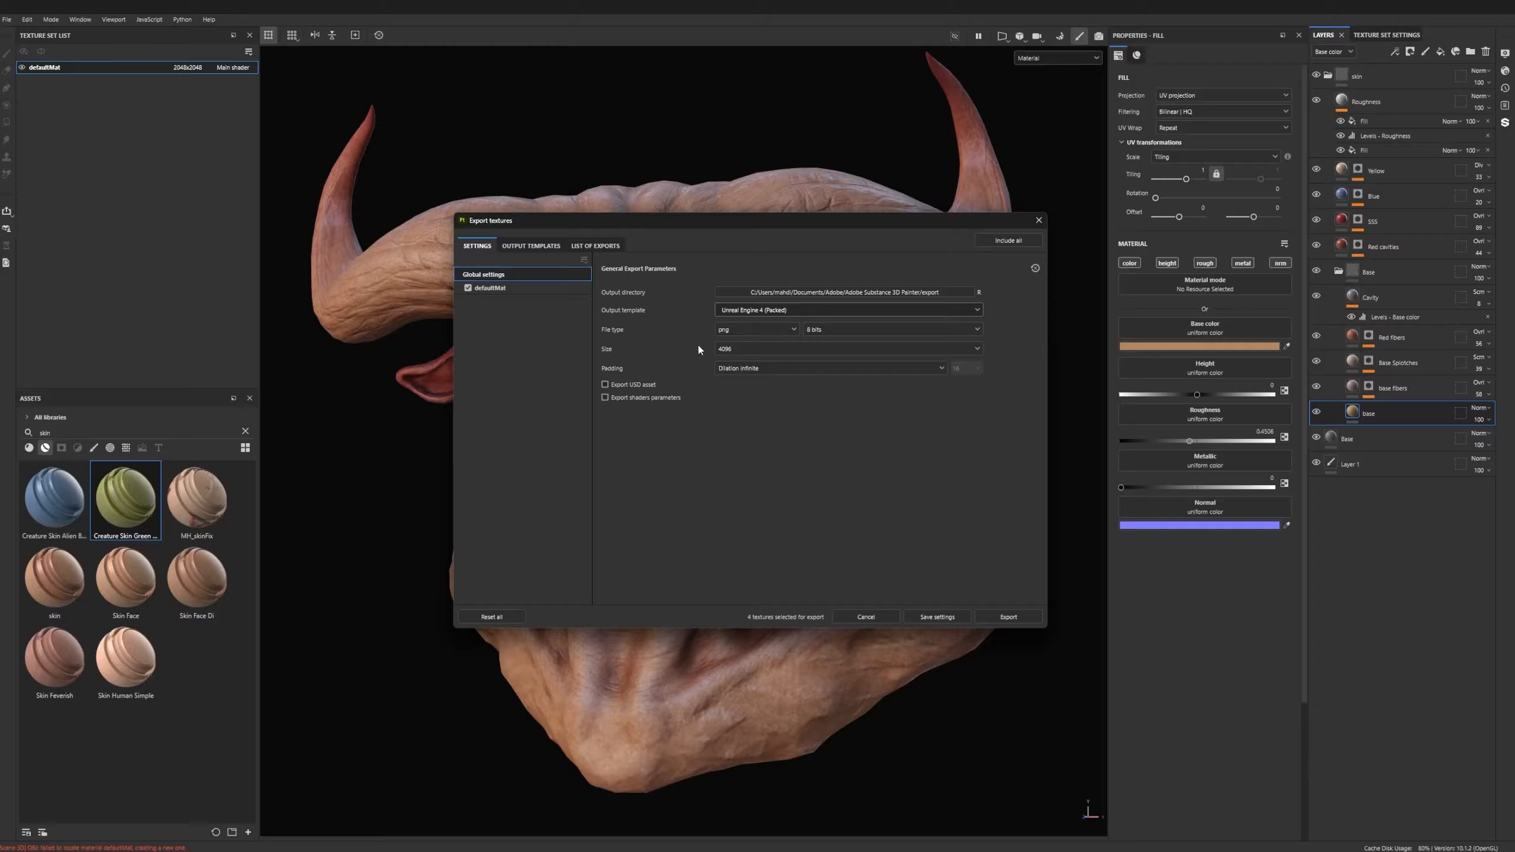
# - Open the folder selection for the texture export's output directory
pyautogui.click(848, 294)
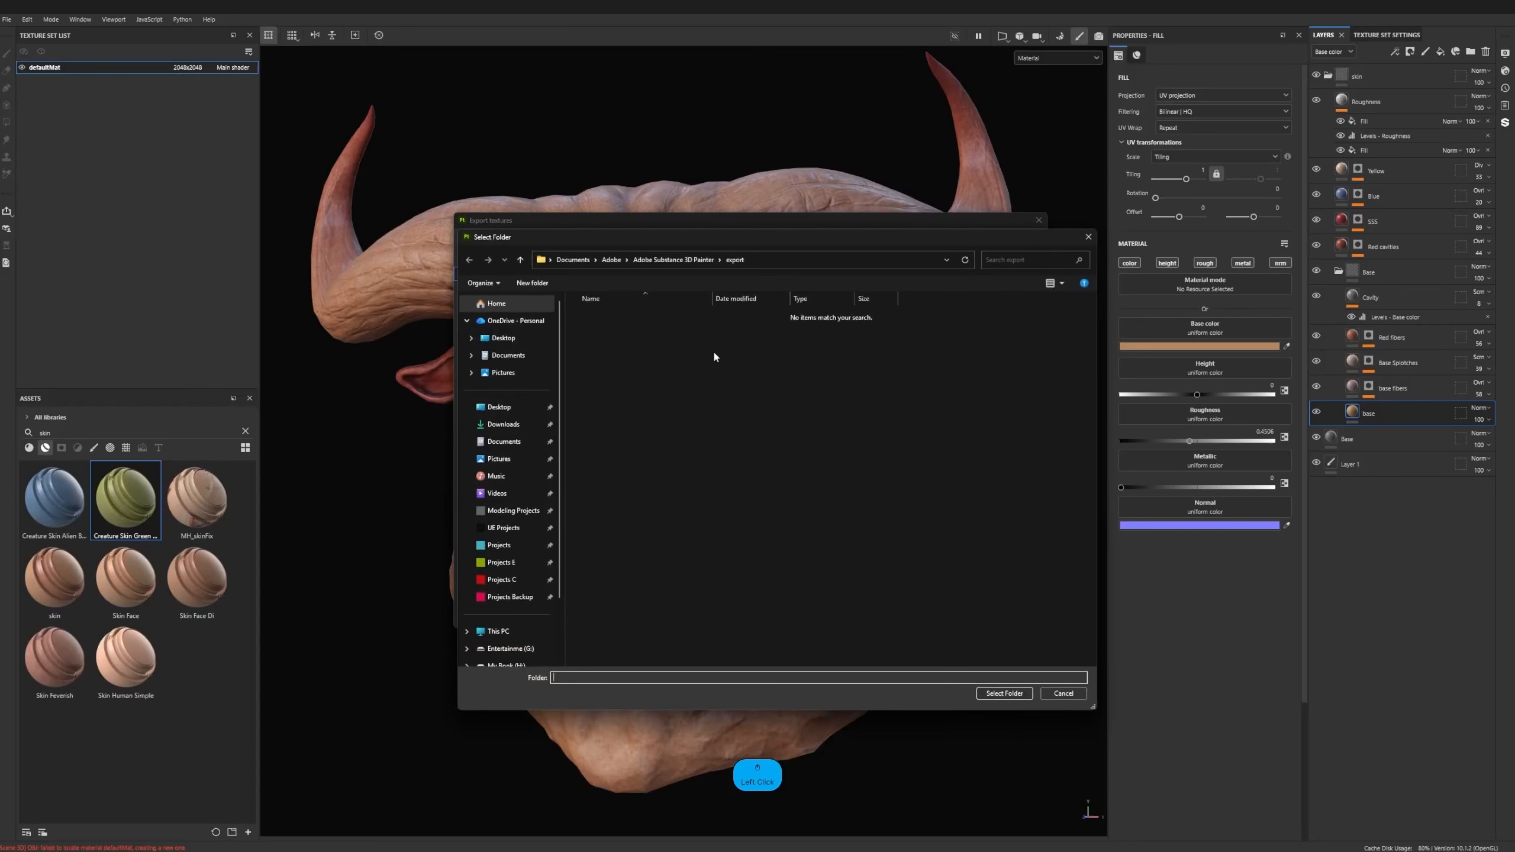